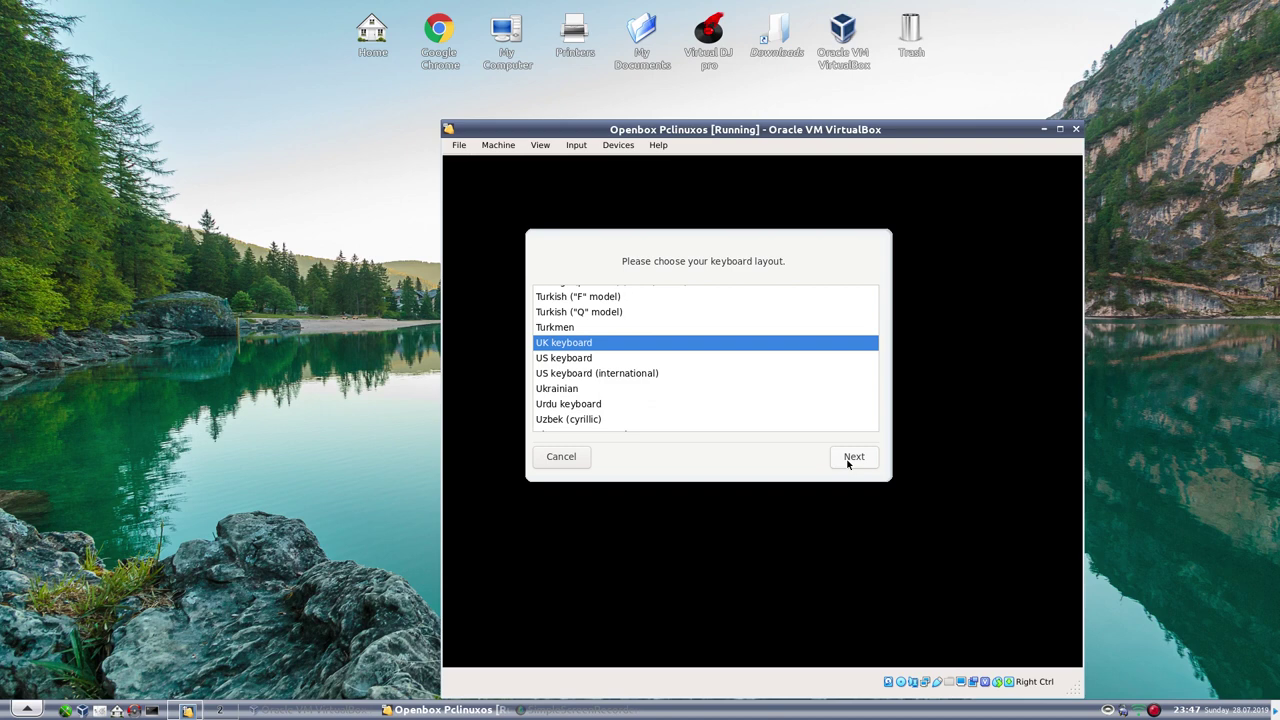
Accept the UK keyboard layout, maximize the VirtualBox window and select the Install PCLinuxOS icon
left_click(850, 459)
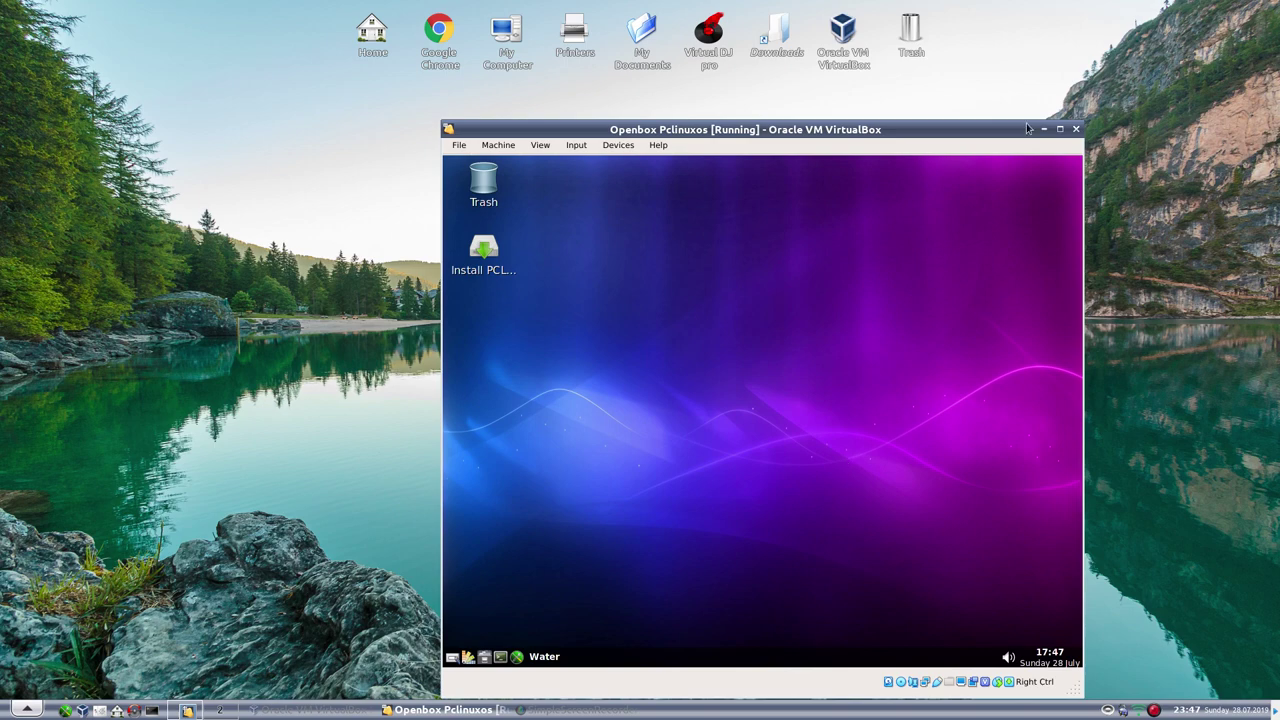
left_click(1060, 130)
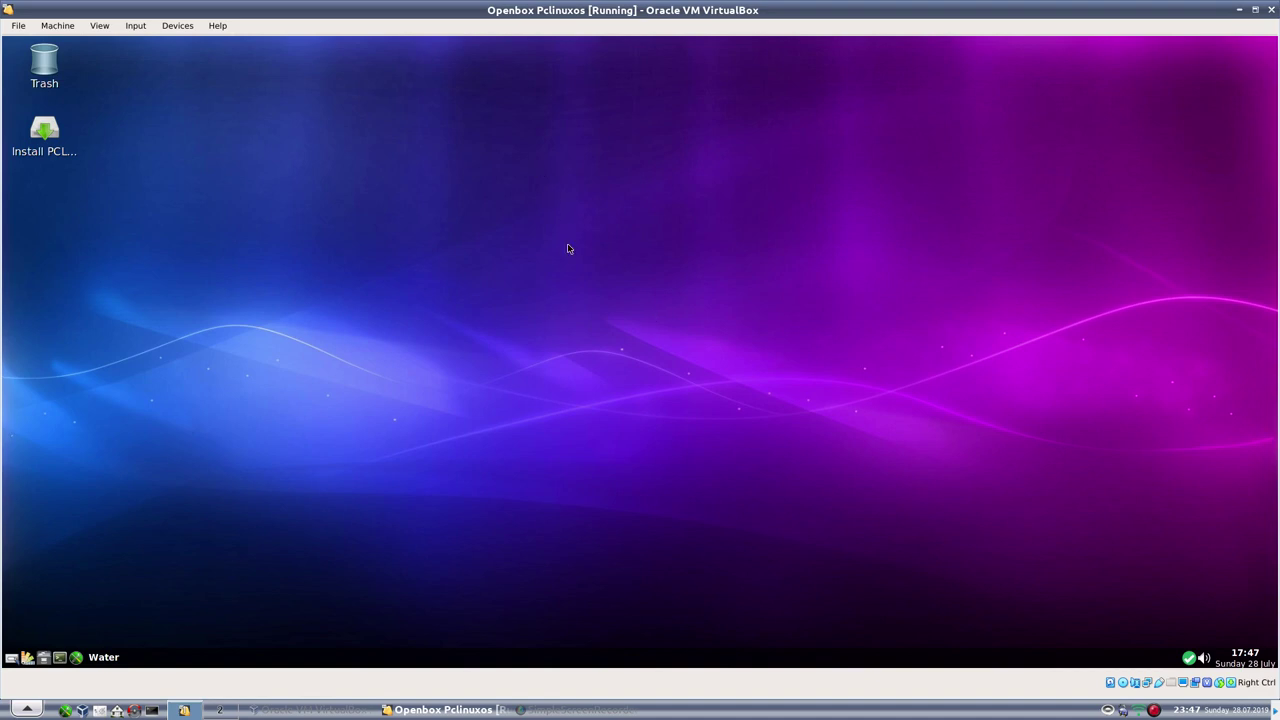
left_click(52, 133)
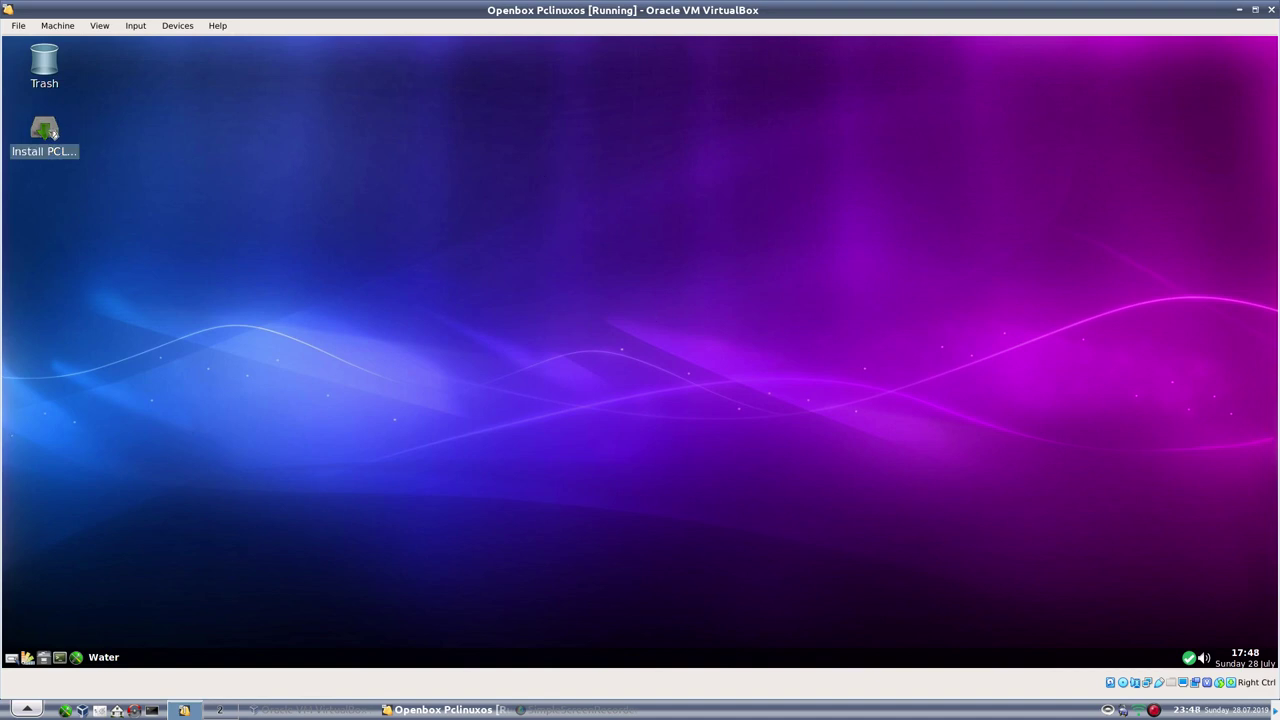
Launch the PCLinuxOS installer, keep existing partitions, format sda1 and accept the wipe warning
double_click(52, 133)
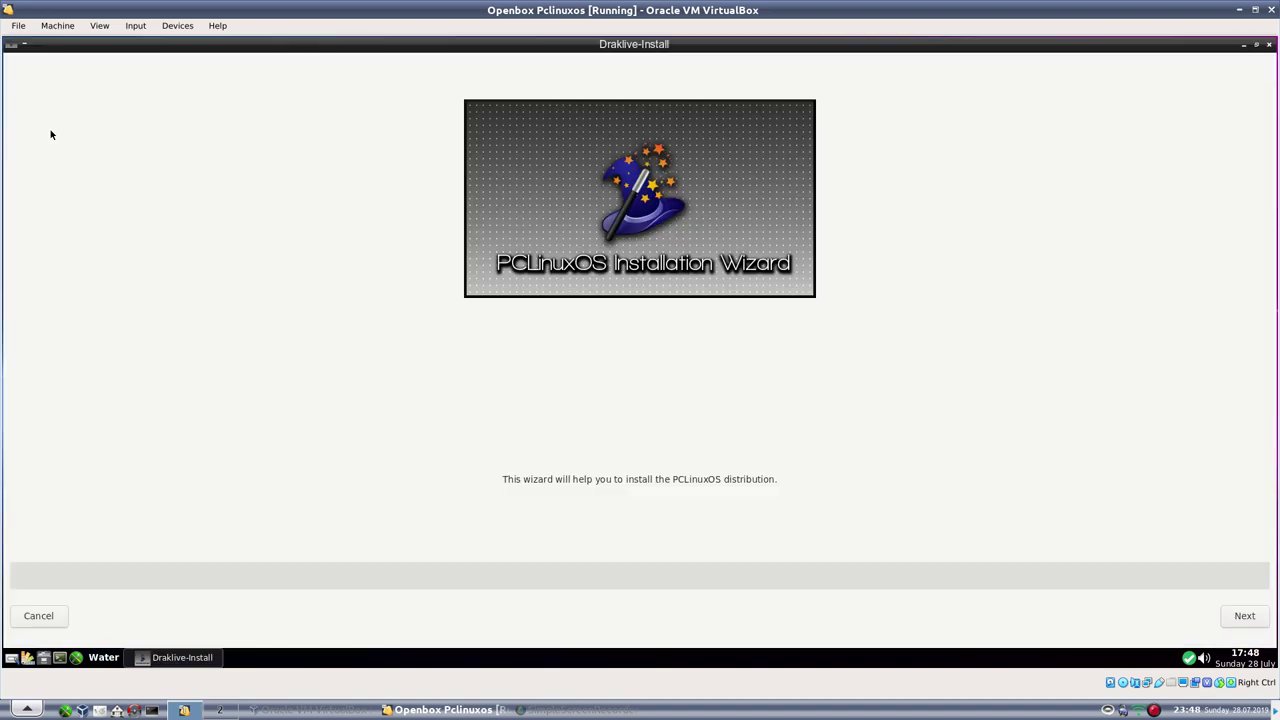
left_click(1257, 46)
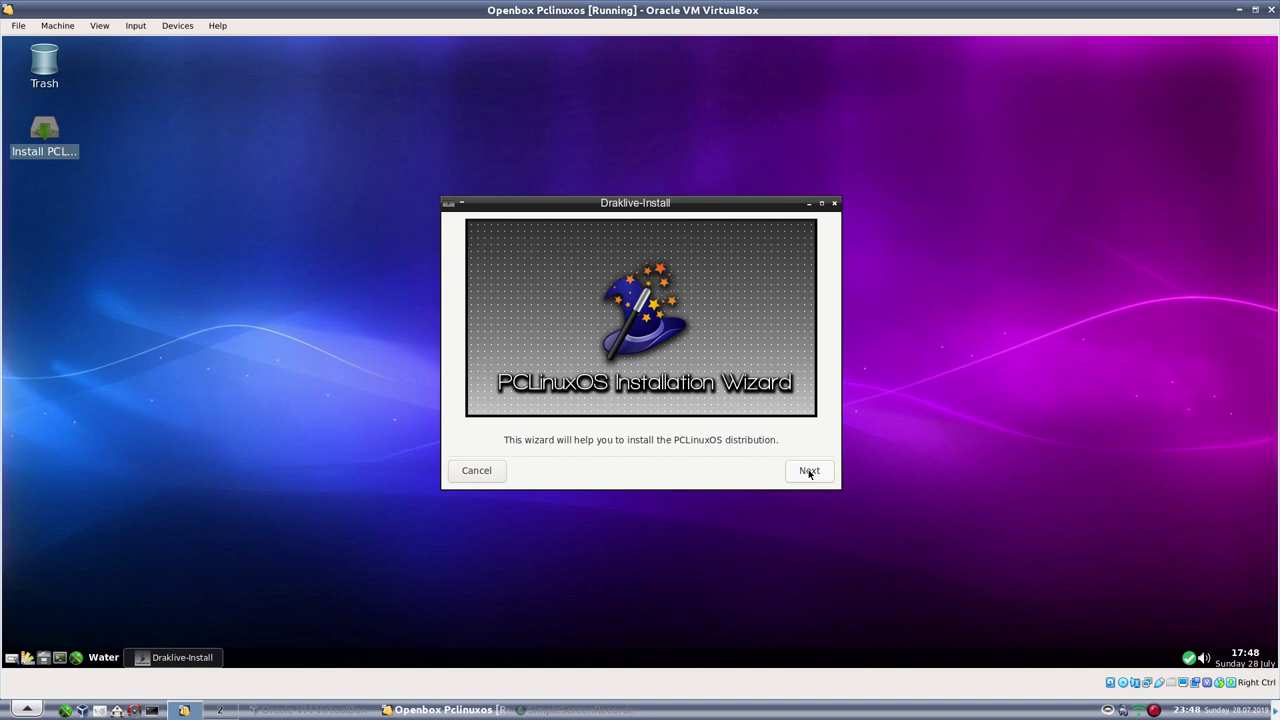
left_click(809, 471)
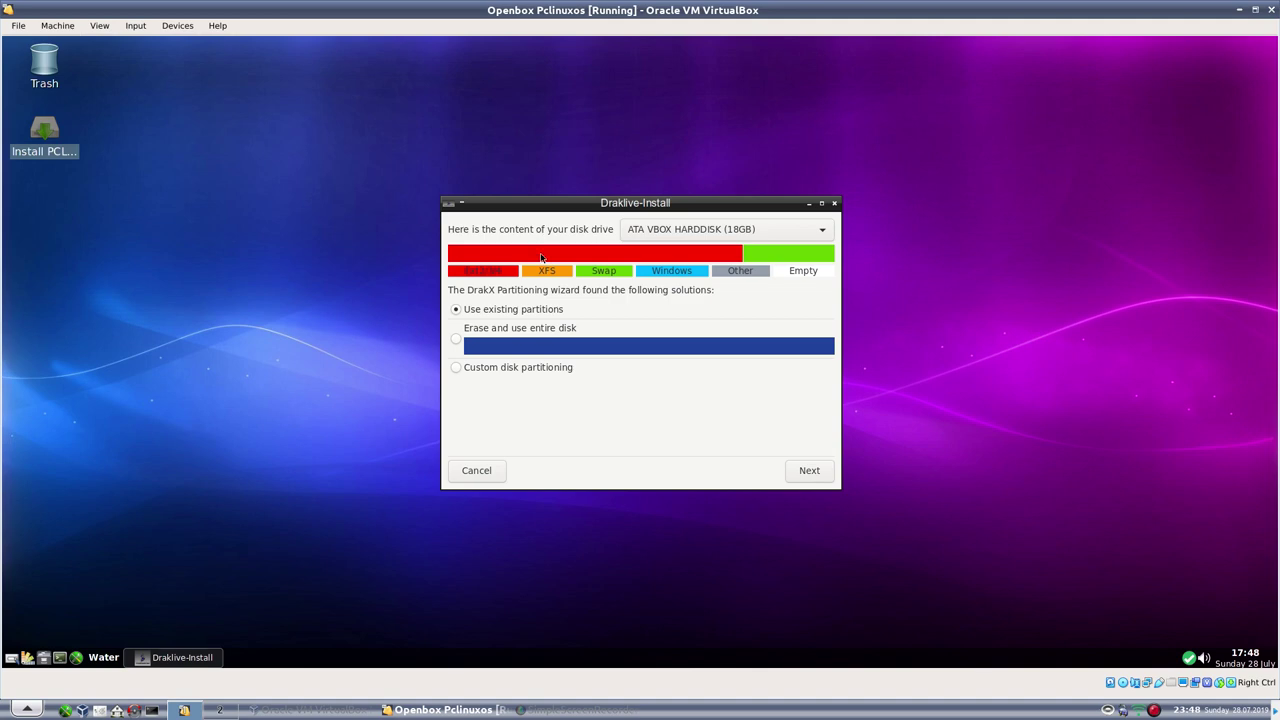
left_click(797, 482)
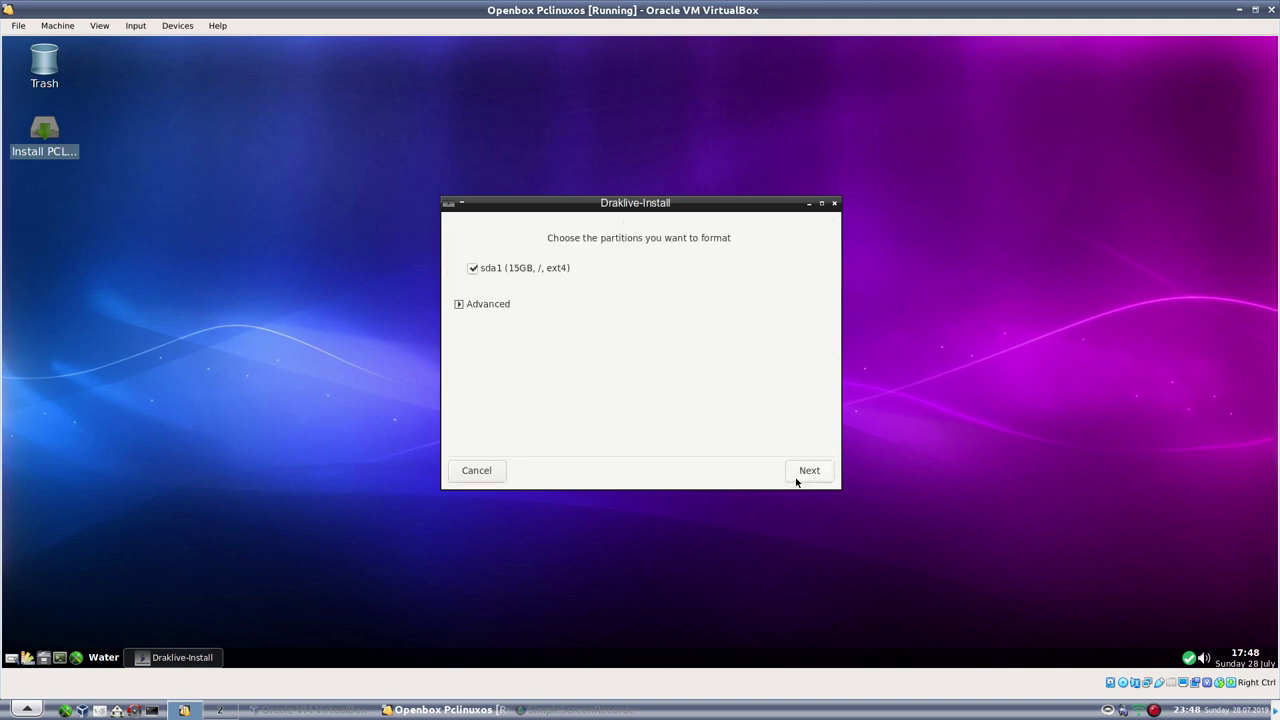
left_click(808, 470)
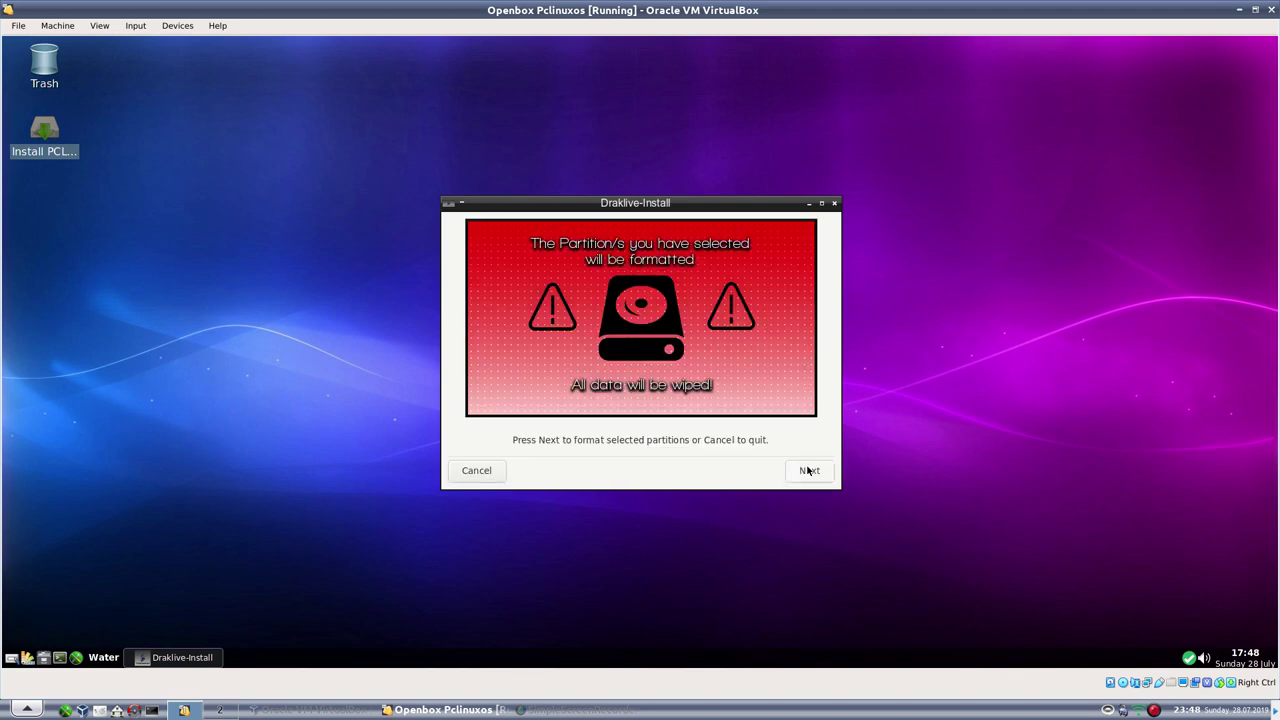
left_click(808, 470)
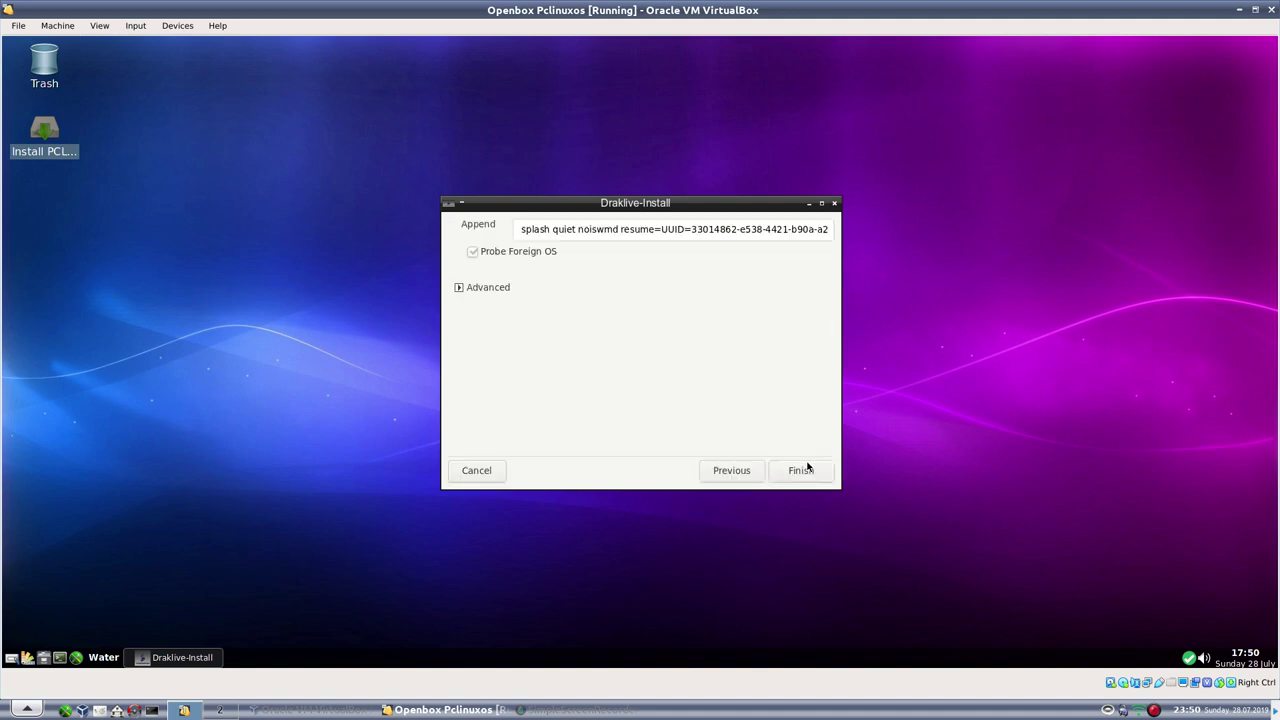
Install the bootloader and close the completed Draklive-Install wizard
left_click(805, 472)
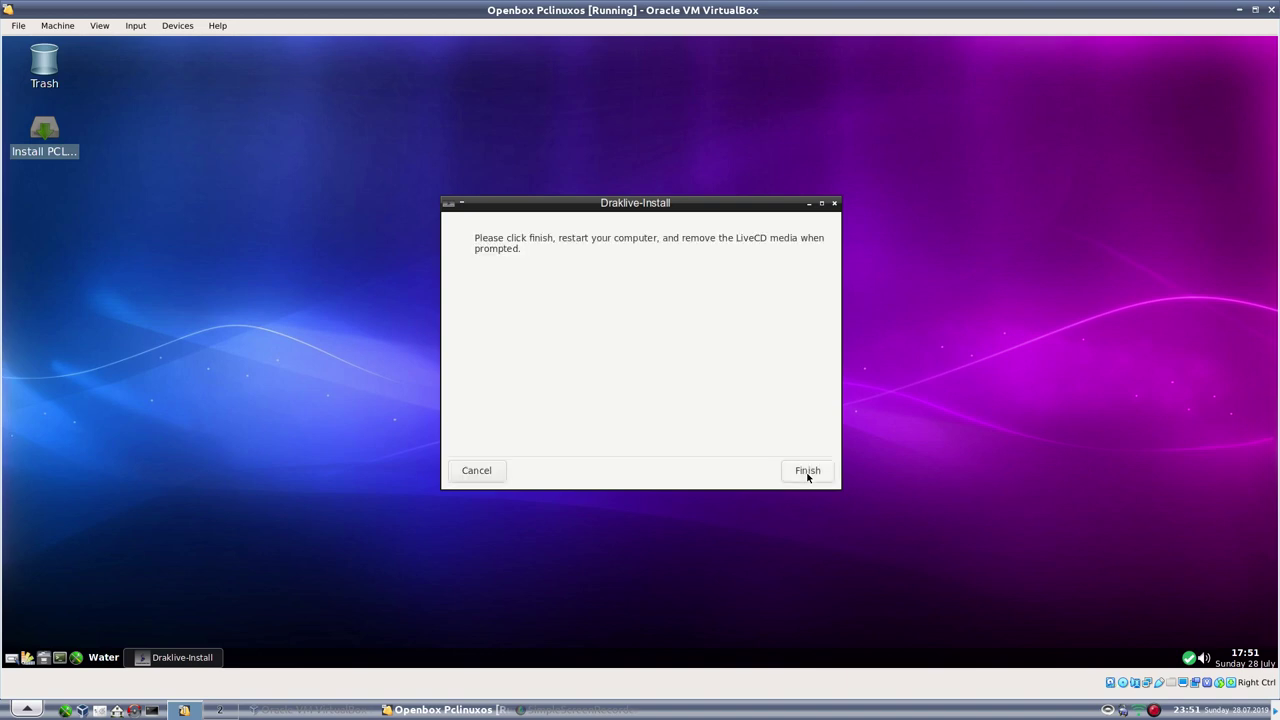
left_click(807, 471)
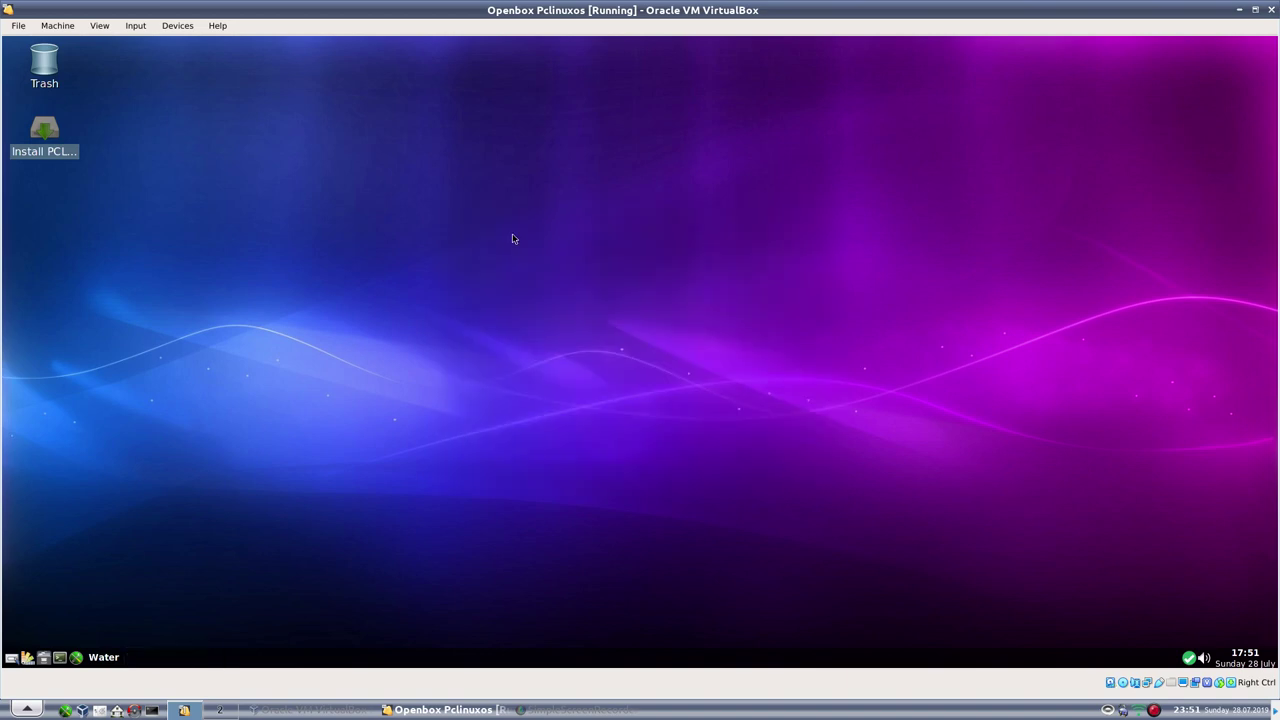
Reboot the live system from the Openbox desktop menu
right_click(537, 260)
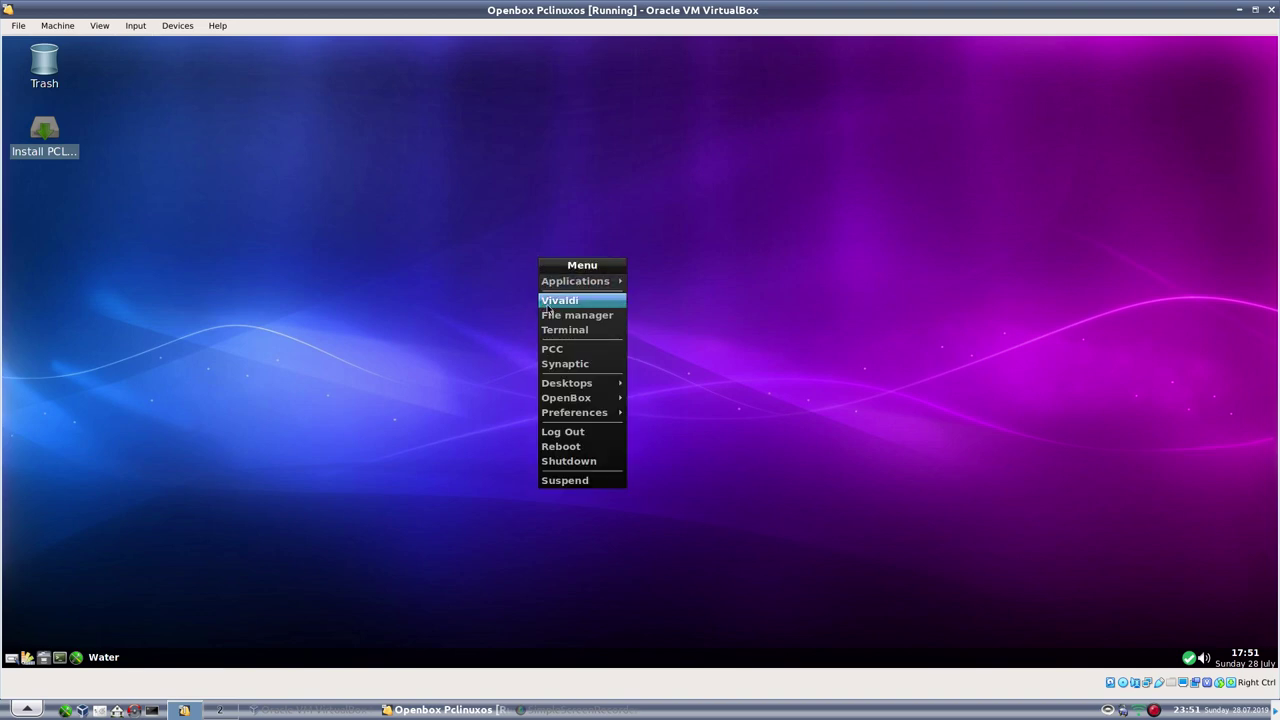
left_click(573, 447)
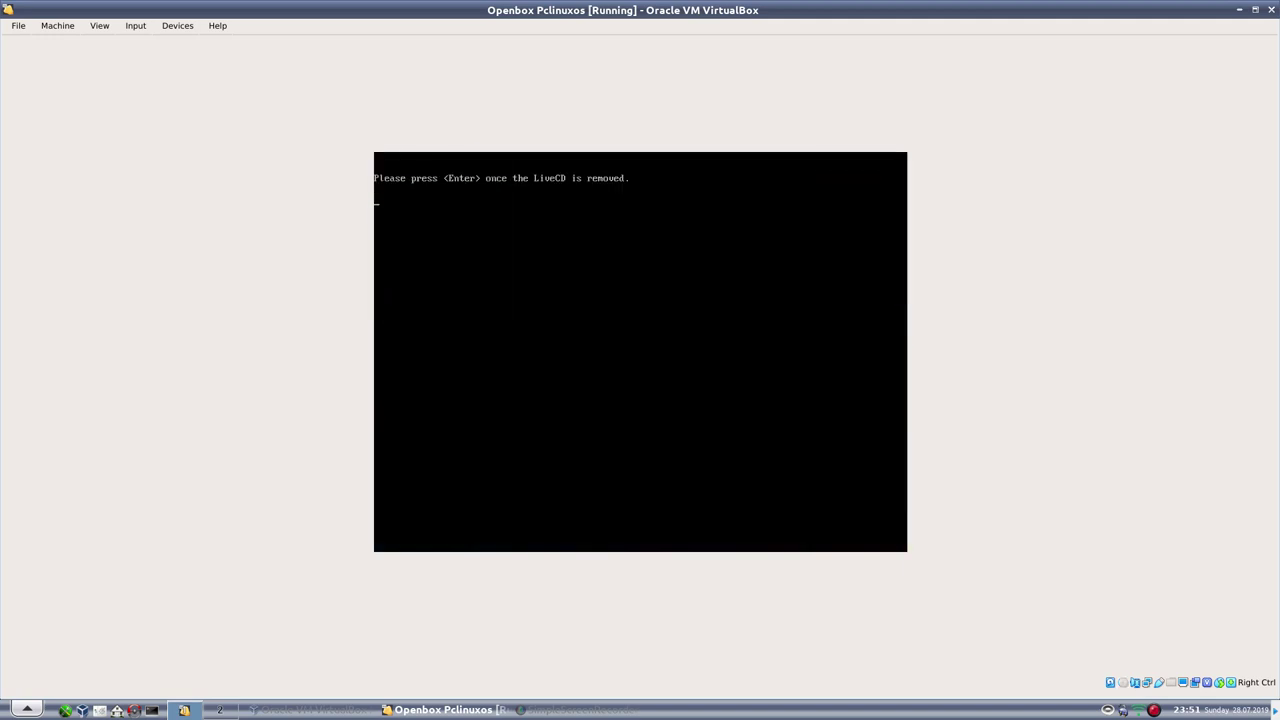
Confirm the LiveCD is removed so the installed system boots
key("Return")
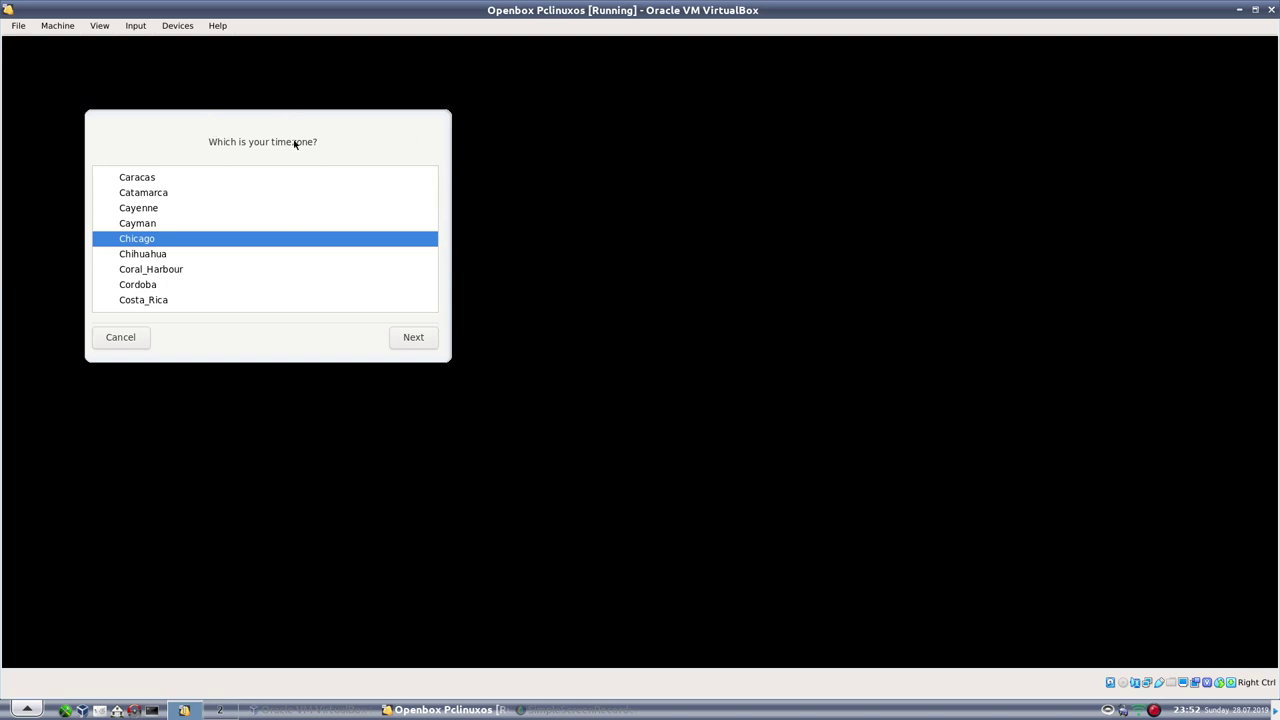
Choose GB as the timezone and set the hardware clock to UTC
scroll(437, 205, "down", 5)
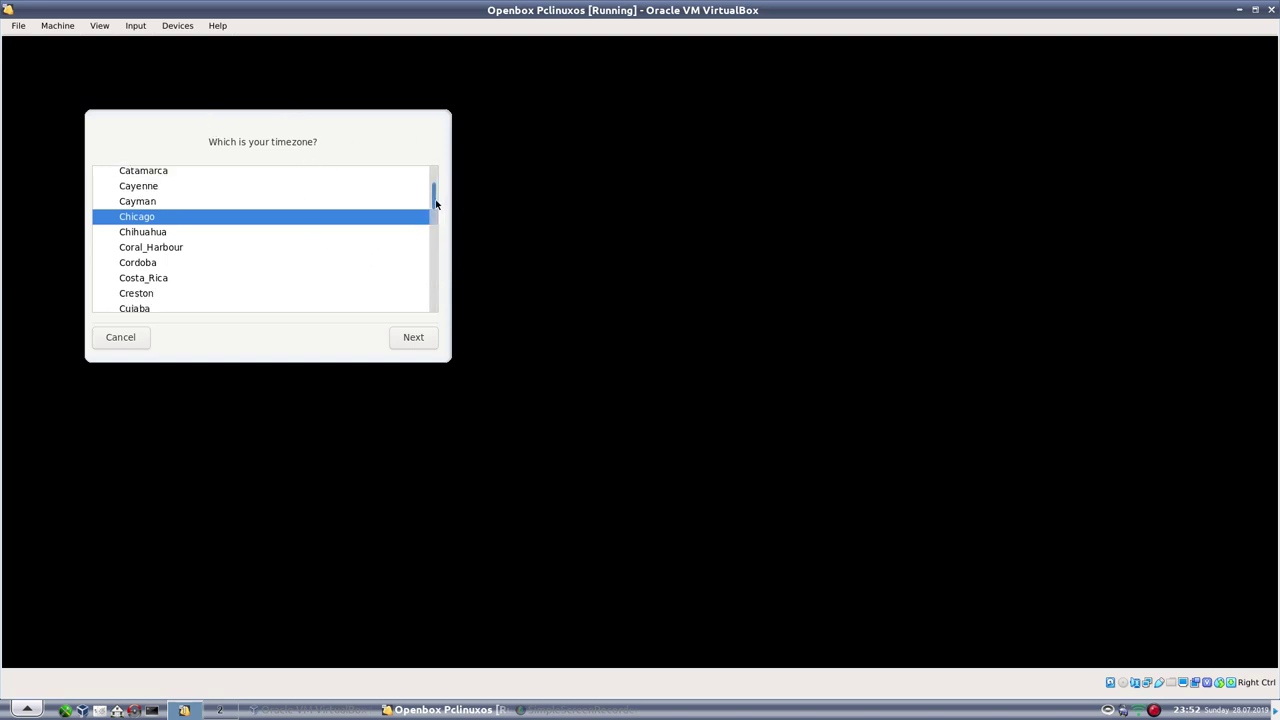
left_click_drag(437, 210, 432, 285)
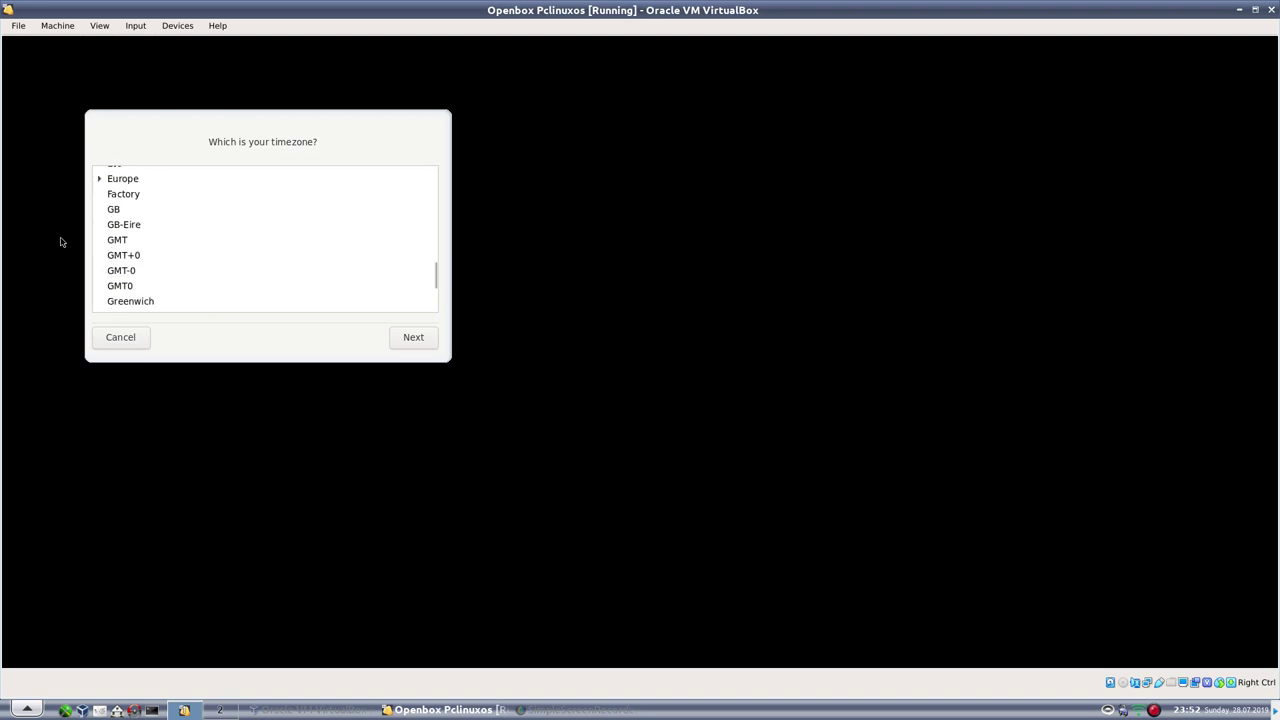
left_click(113, 212)
left_click(417, 340)
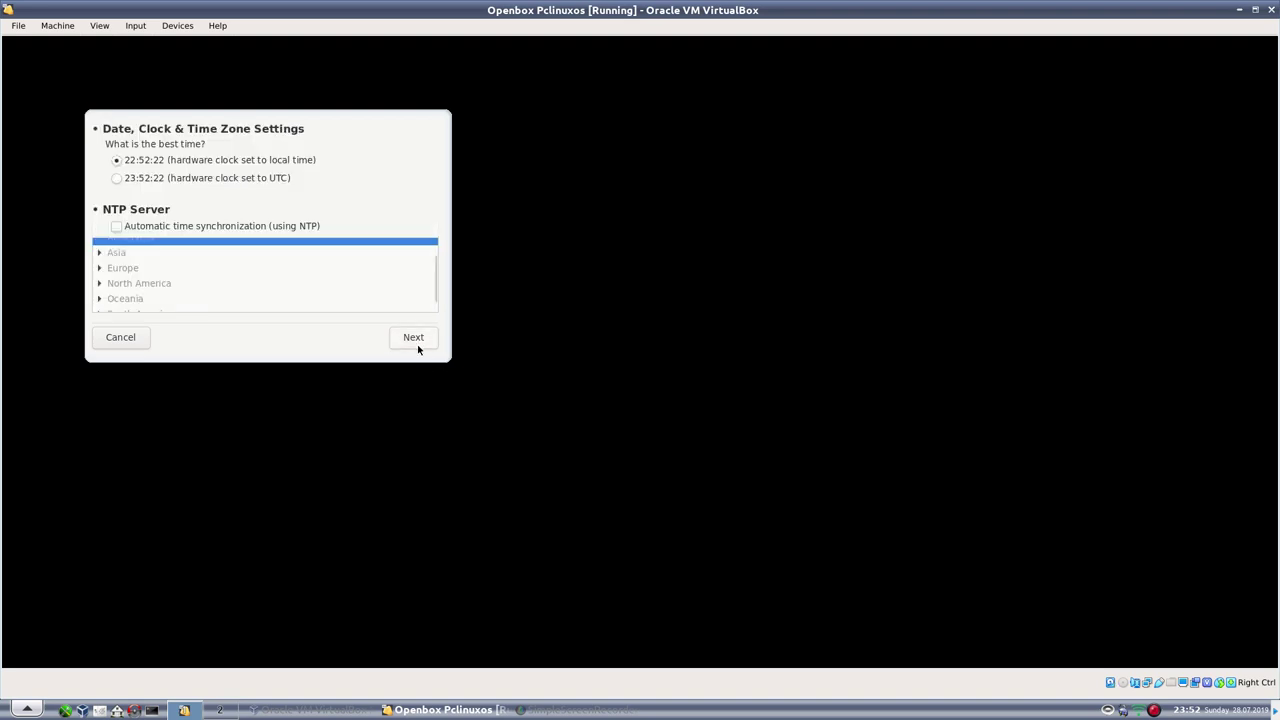
left_click(185, 180)
Set and confirm the root administrator password
left_click(425, 349)
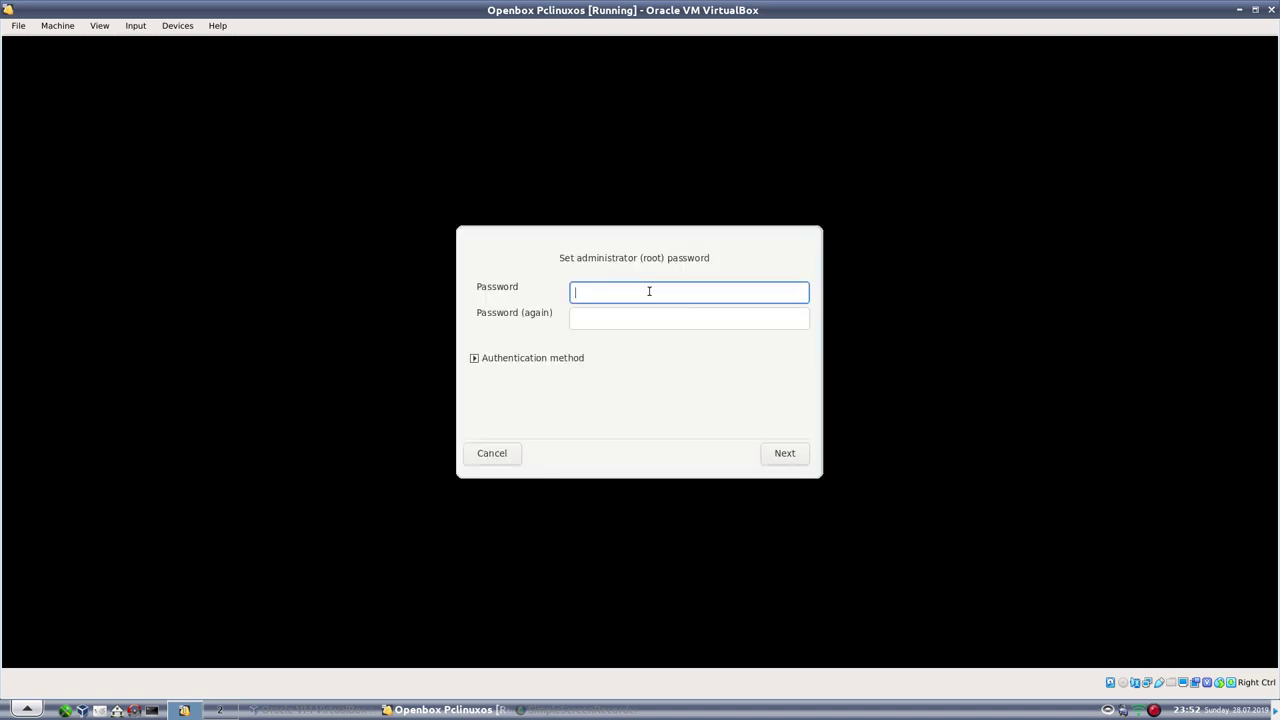
type("●●●●●●")
key("Tab")
type("●●●●●●")
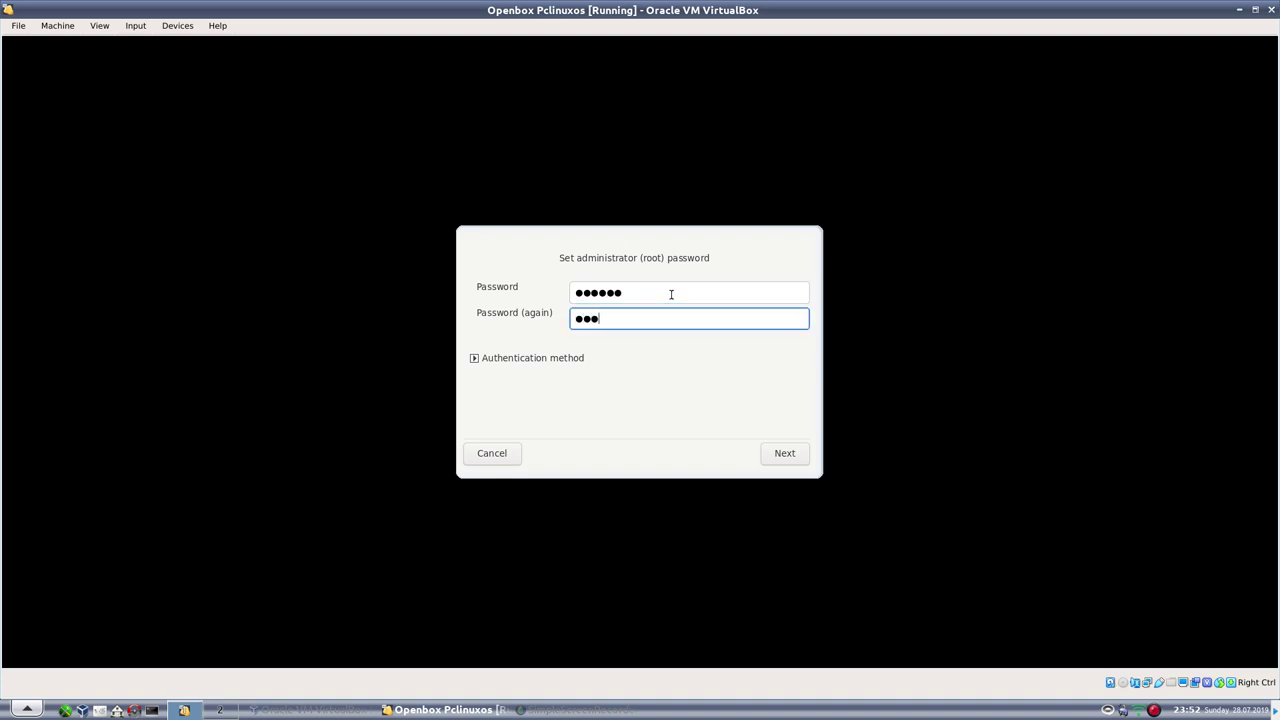
left_click(794, 453)
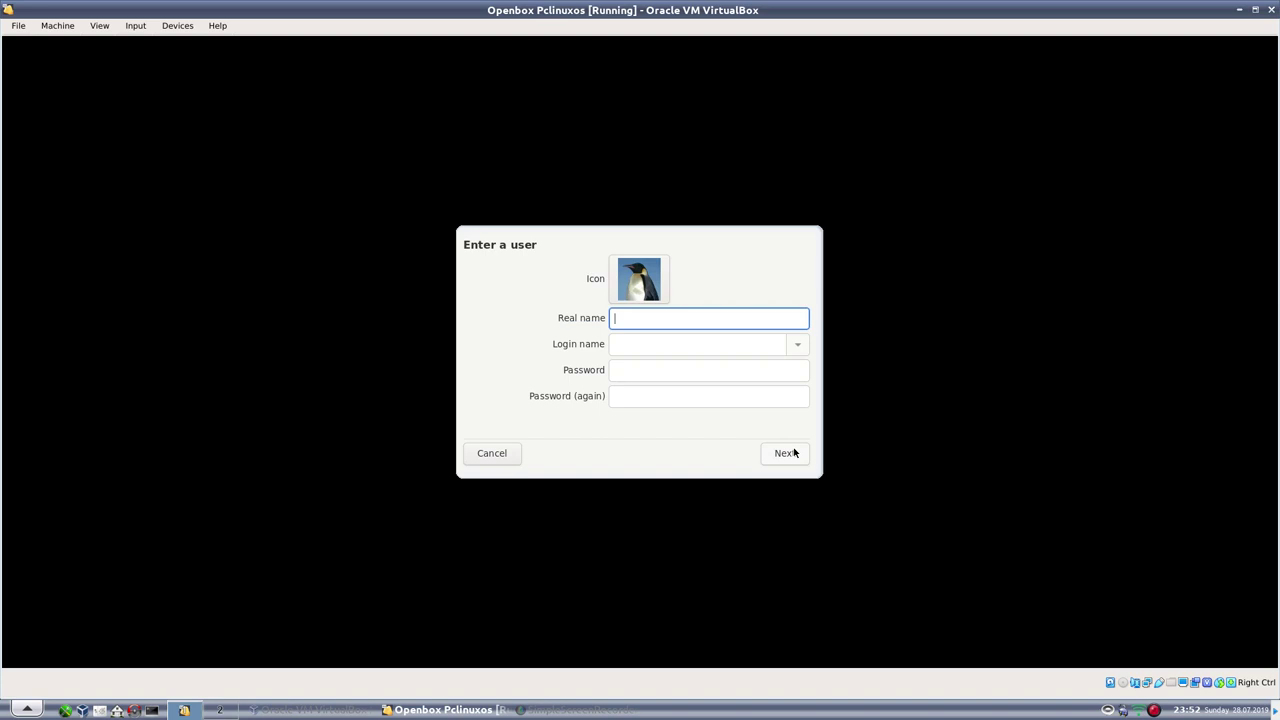
Create a new user account with the user's real name, login name and confirmed password
type("Alie")
key("Tab")
type("p")
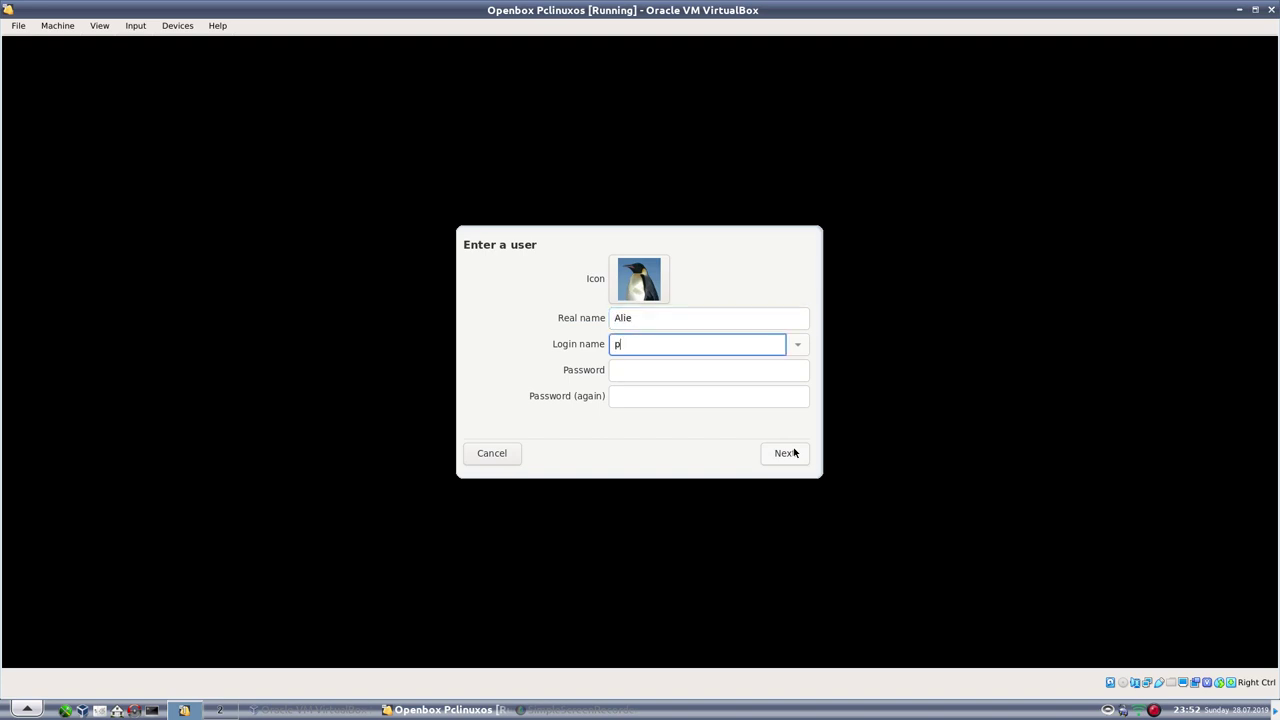
type("resent")
key("Tab")
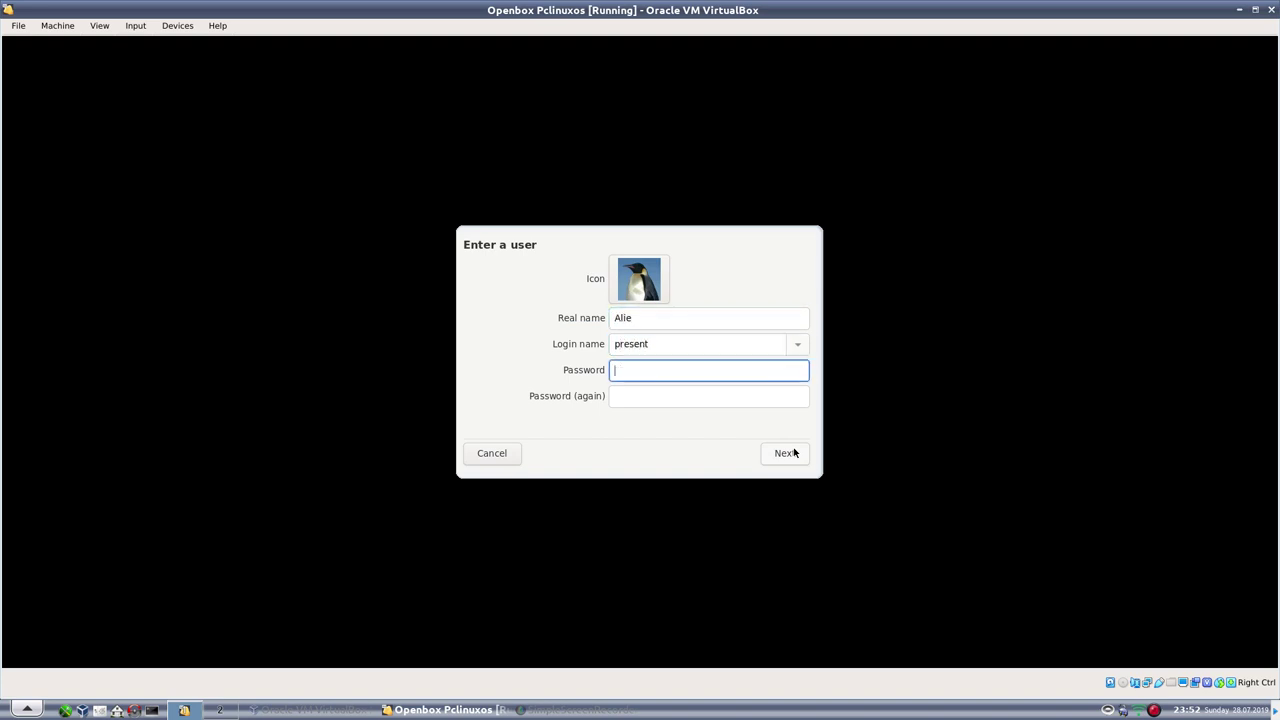
type("******")
key("Tab")
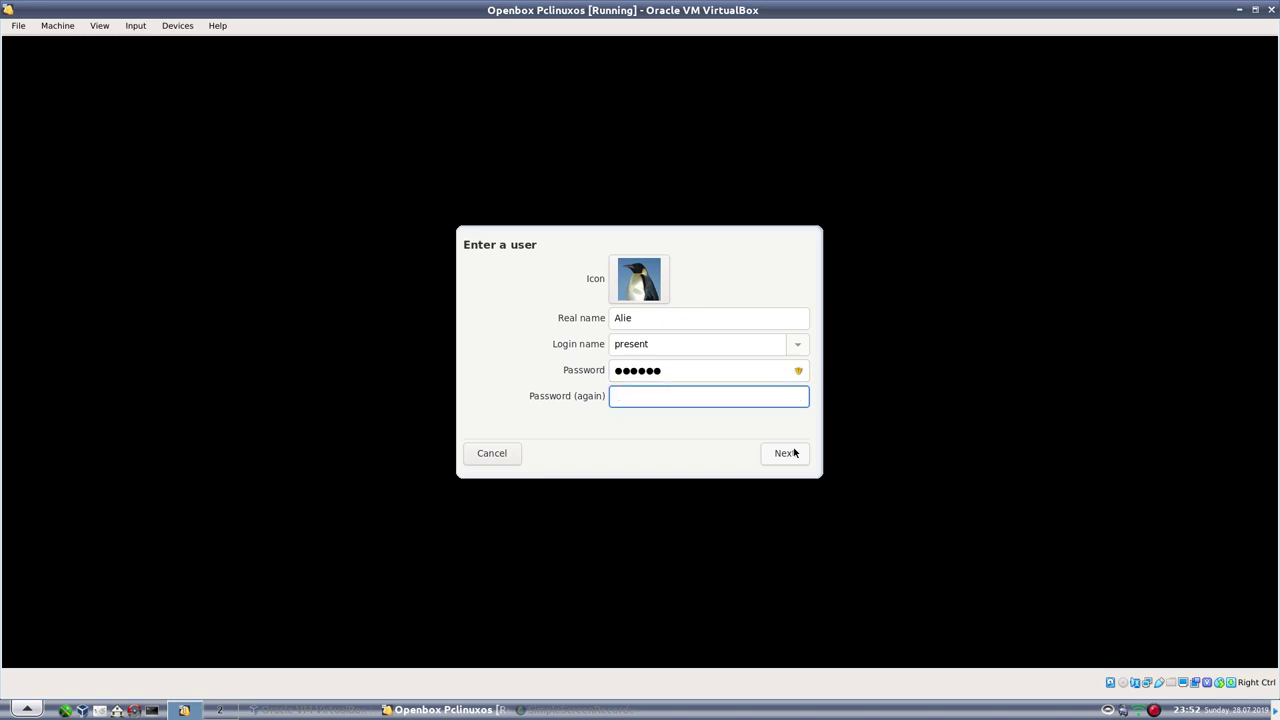
type("******")
left_click(792, 450)
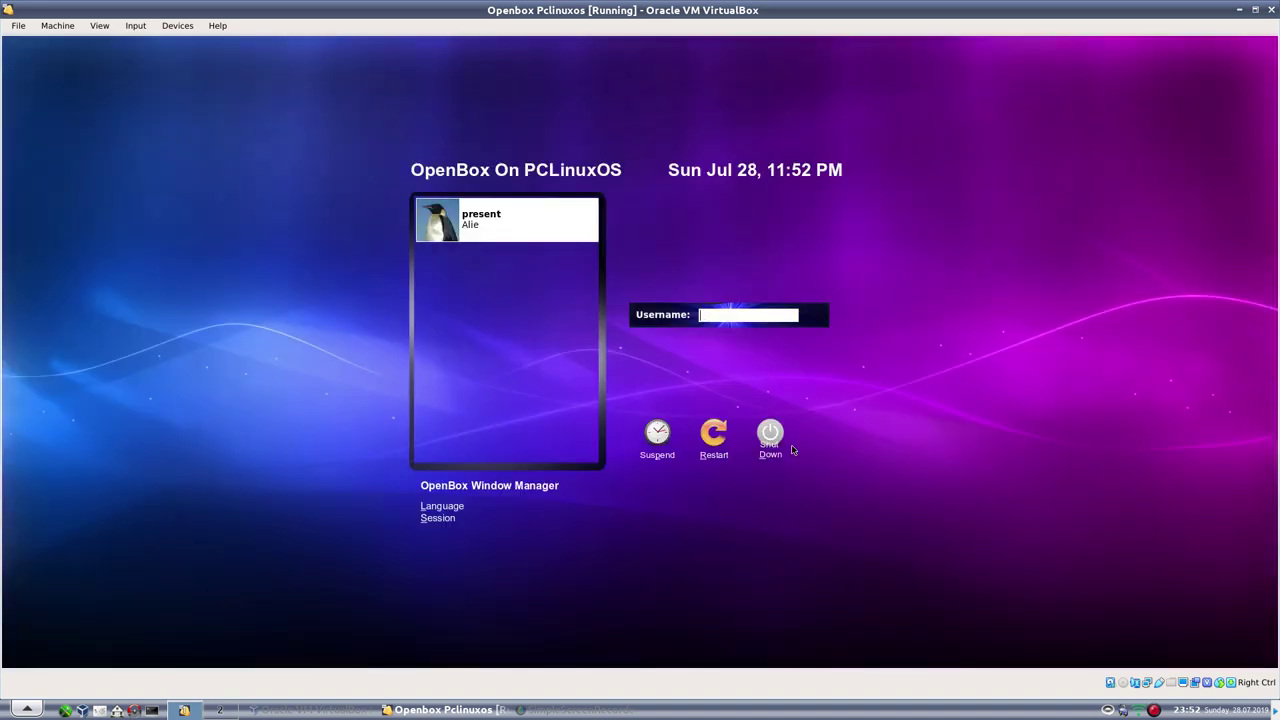
Log in as the new user with their password and switch the VM to fullscreen
left_click(480, 218)
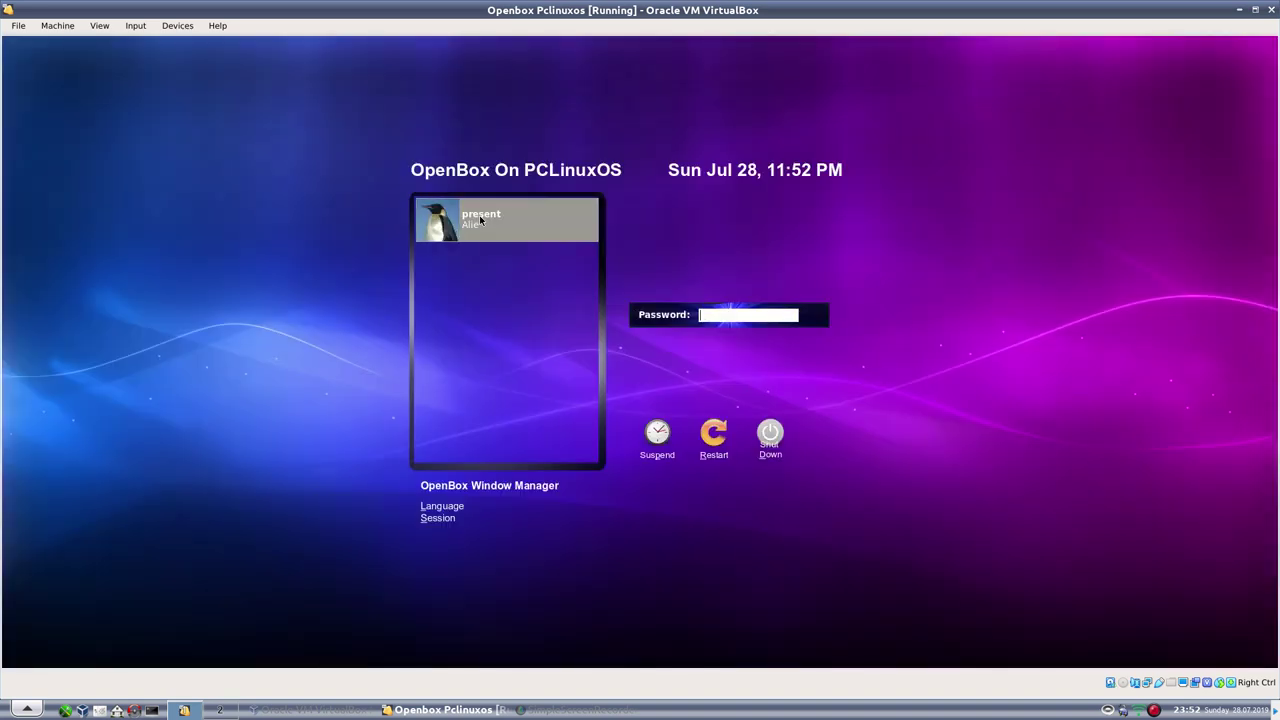
type("******")
key("Return")
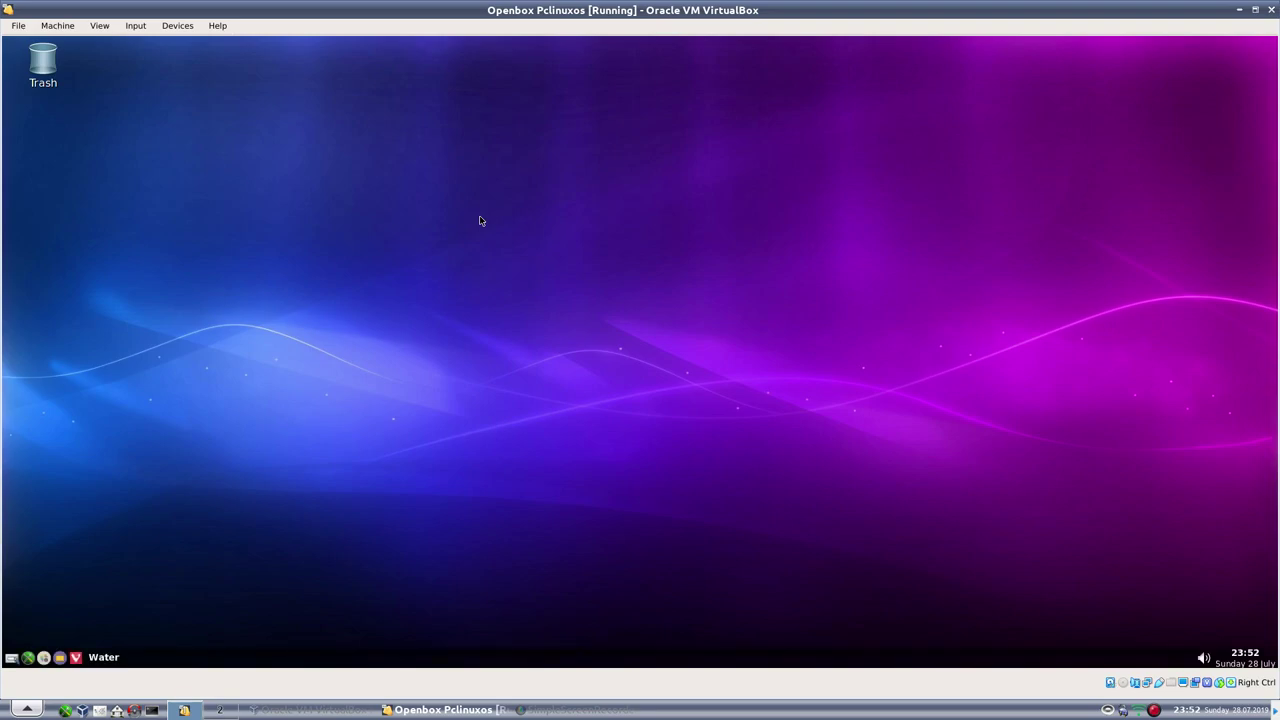
key("ctrl+f")
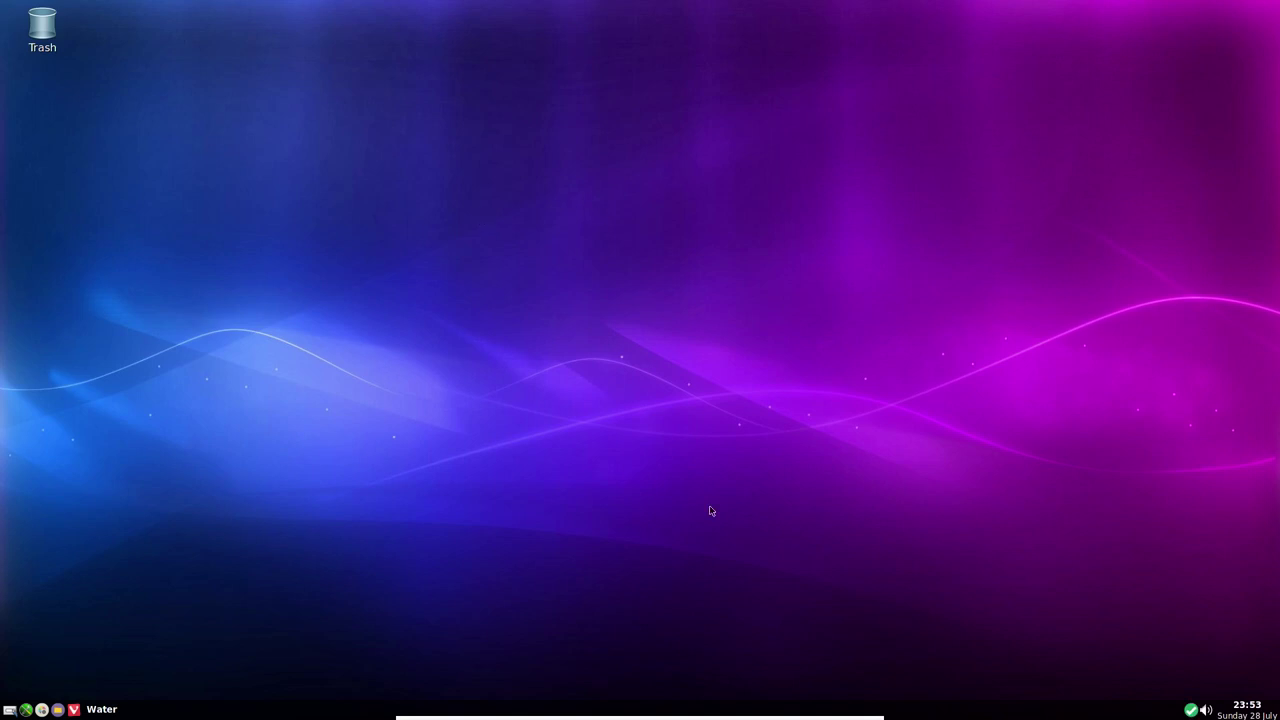
right_click(553, 224)
mouse_move(584, 364)
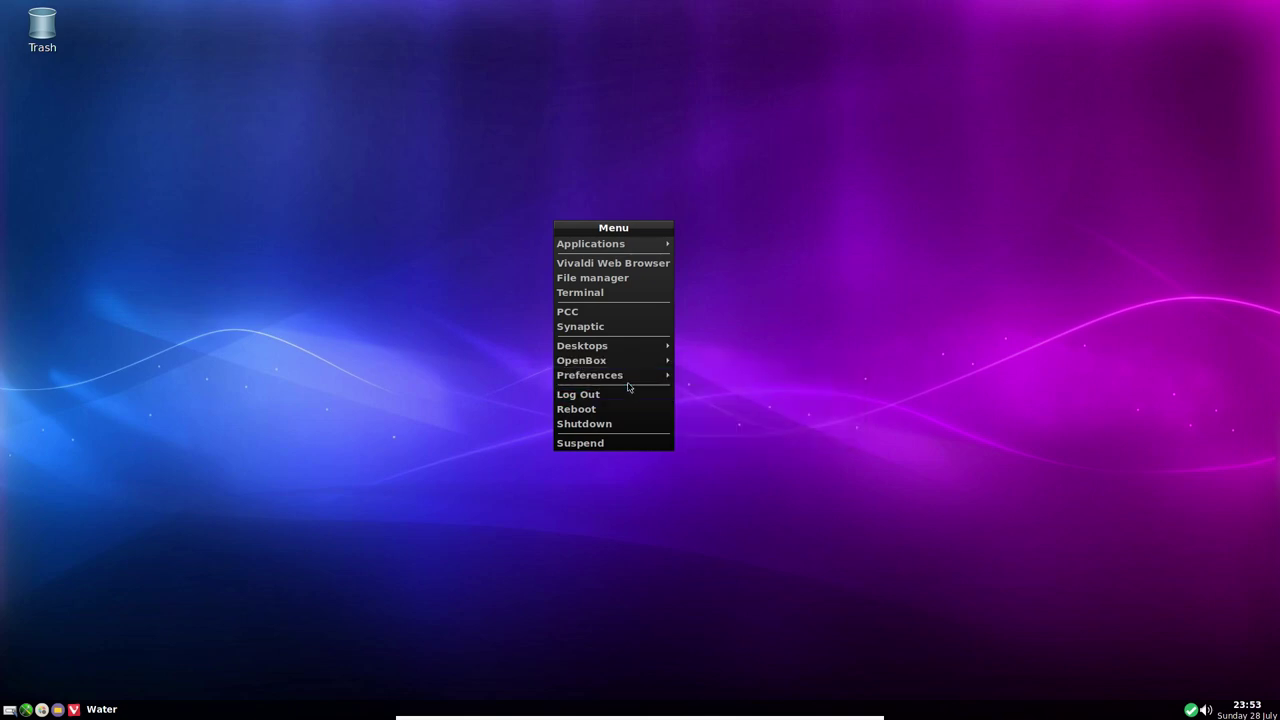
mouse_move(620, 348)
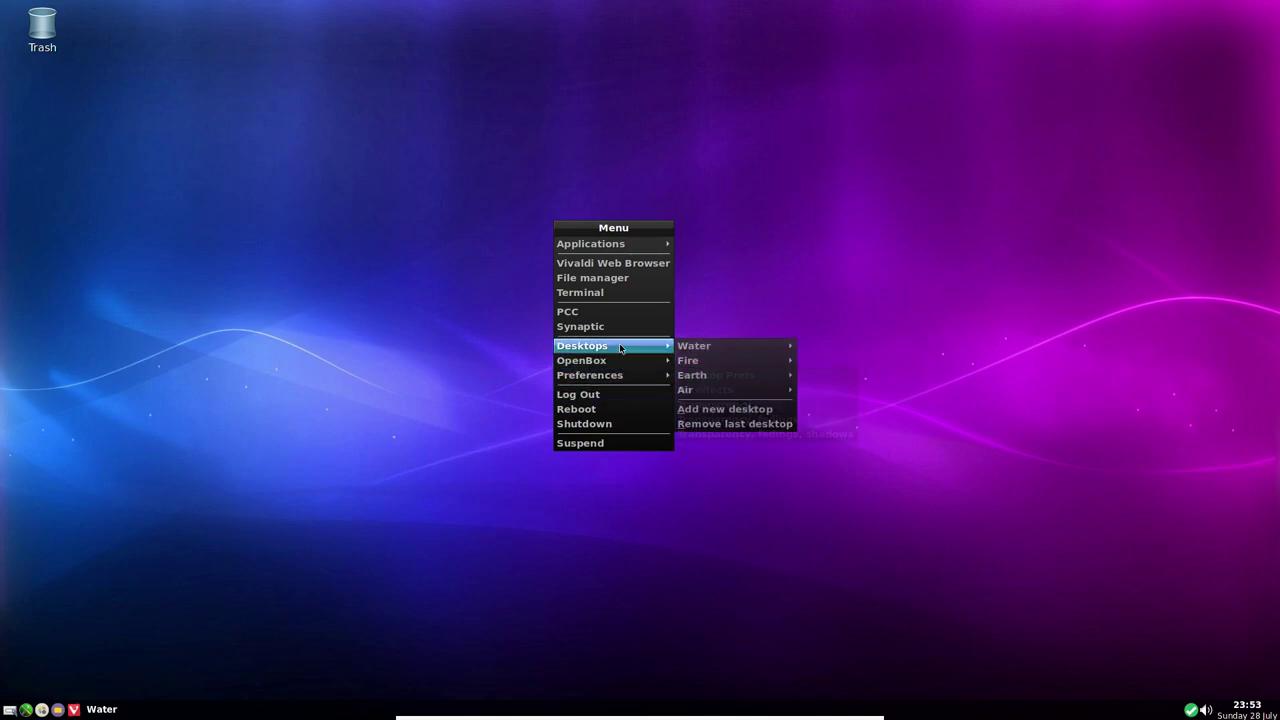
left_click(311, 290)
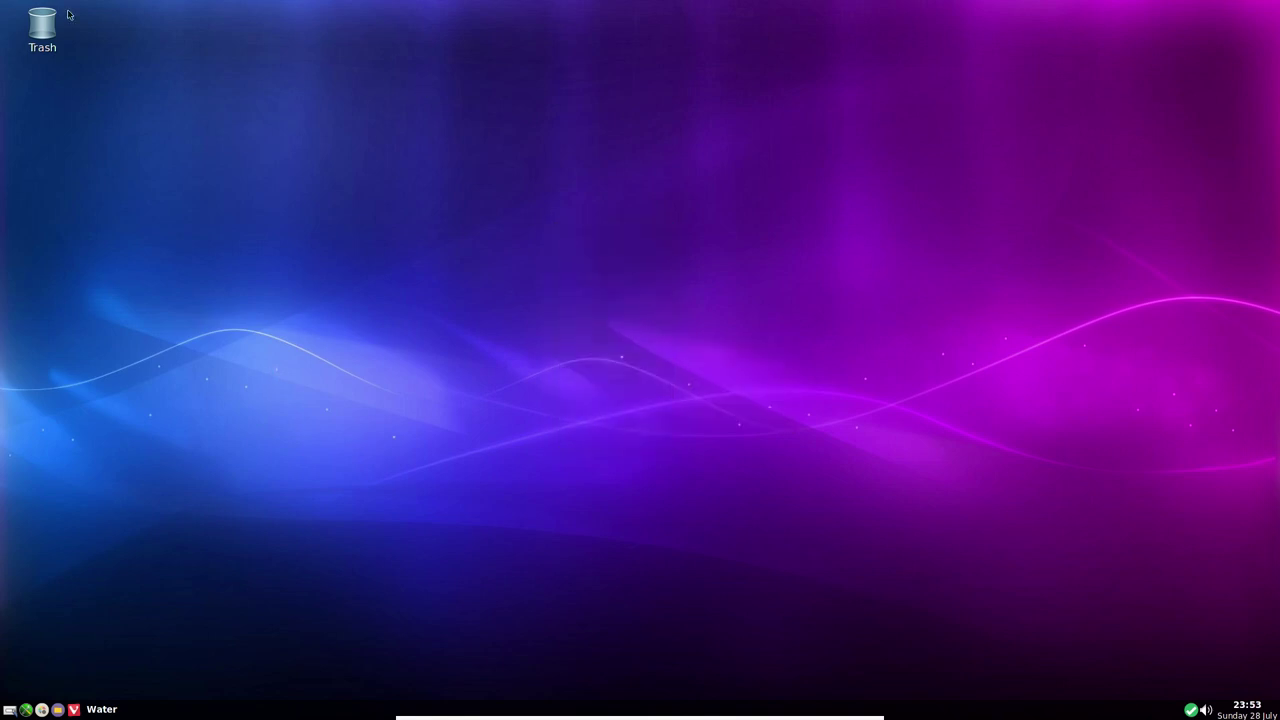
mouse_move(44, 29)
left_mouse_down()
mouse_move(614, 292)
mouse_move(1099, 549)
mouse_move(1179, 626)
mouse_move(1232, 642)
mouse_move(945, 540)
mouse_move(370, 277)
mouse_move(2, 2)
mouse_move(22, 20)
left_mouse_up()
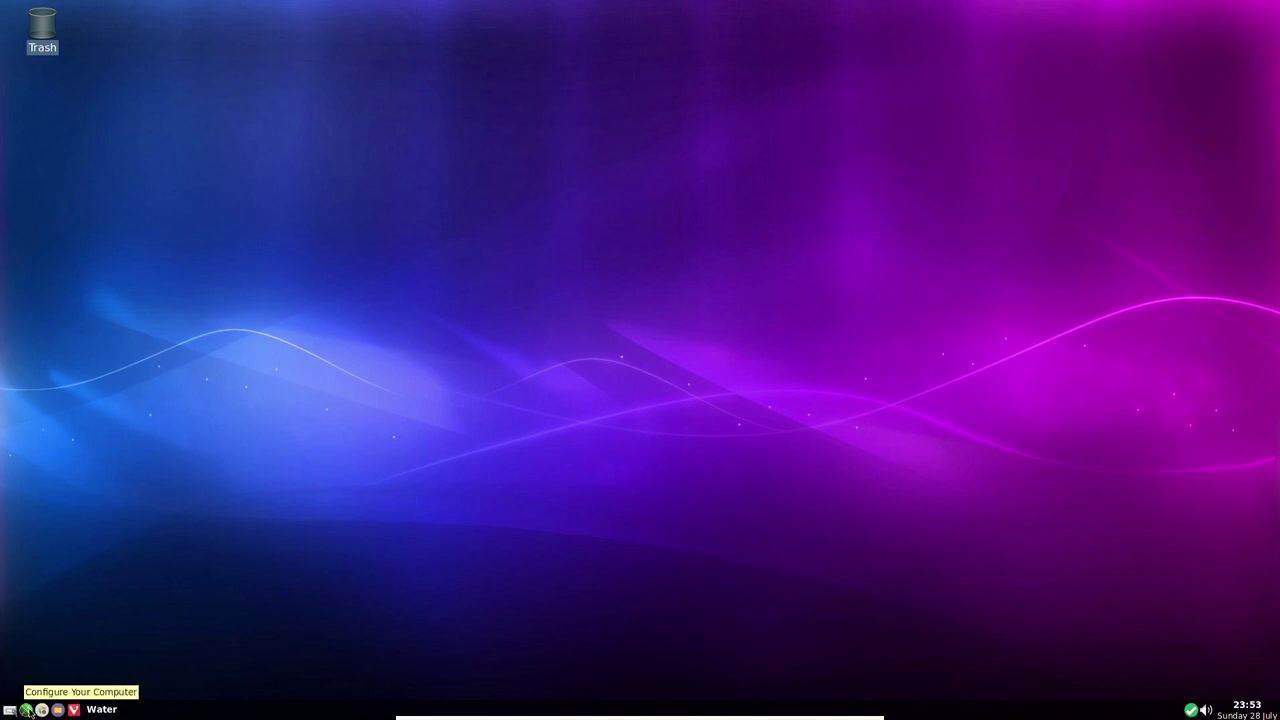
Launch Configure Your Computer and authenticate with the root password
left_click(29, 711)
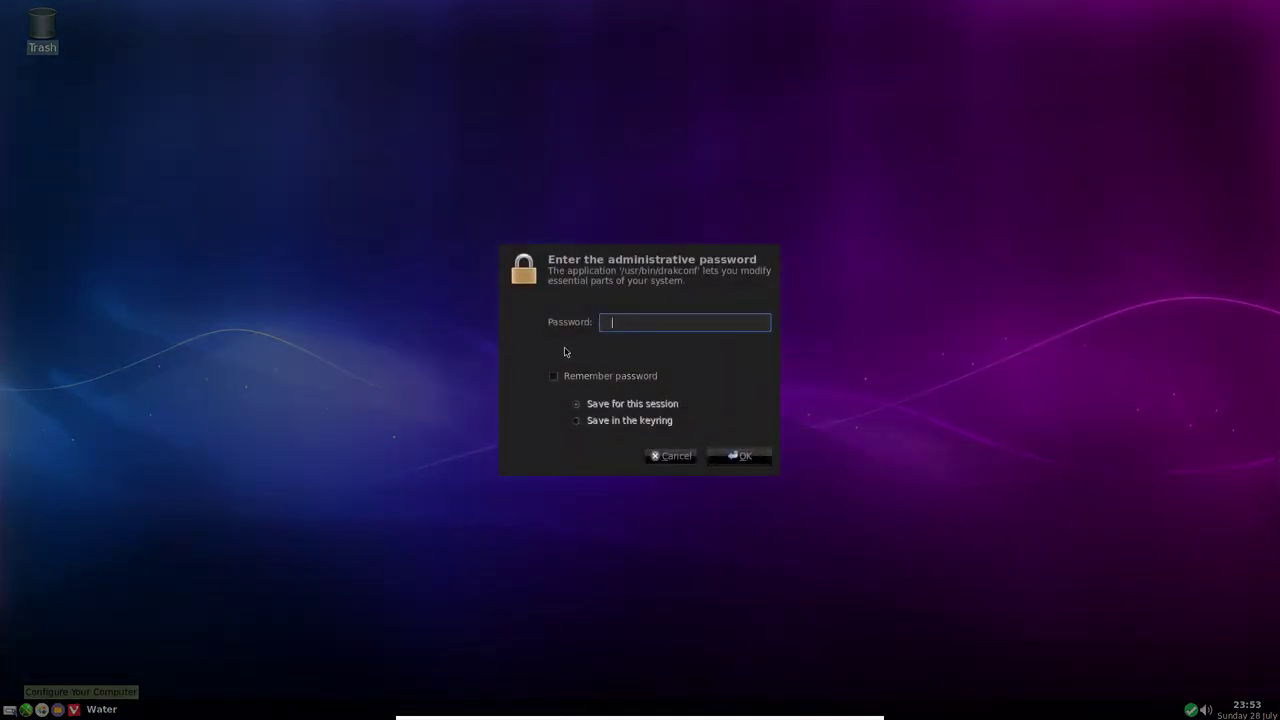
type("******")
key("Return")
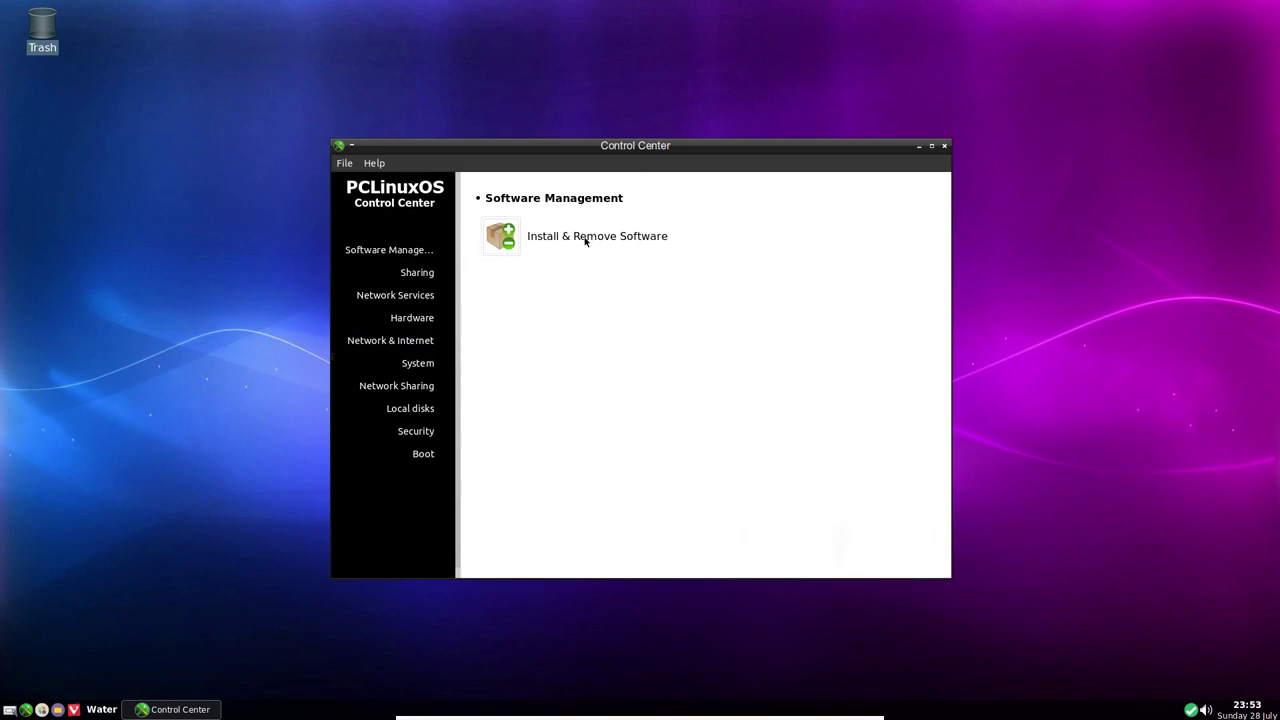
Open the Sharing section, try Configure FTP, and cancel because proftpd isn't installed
left_click(419, 274)
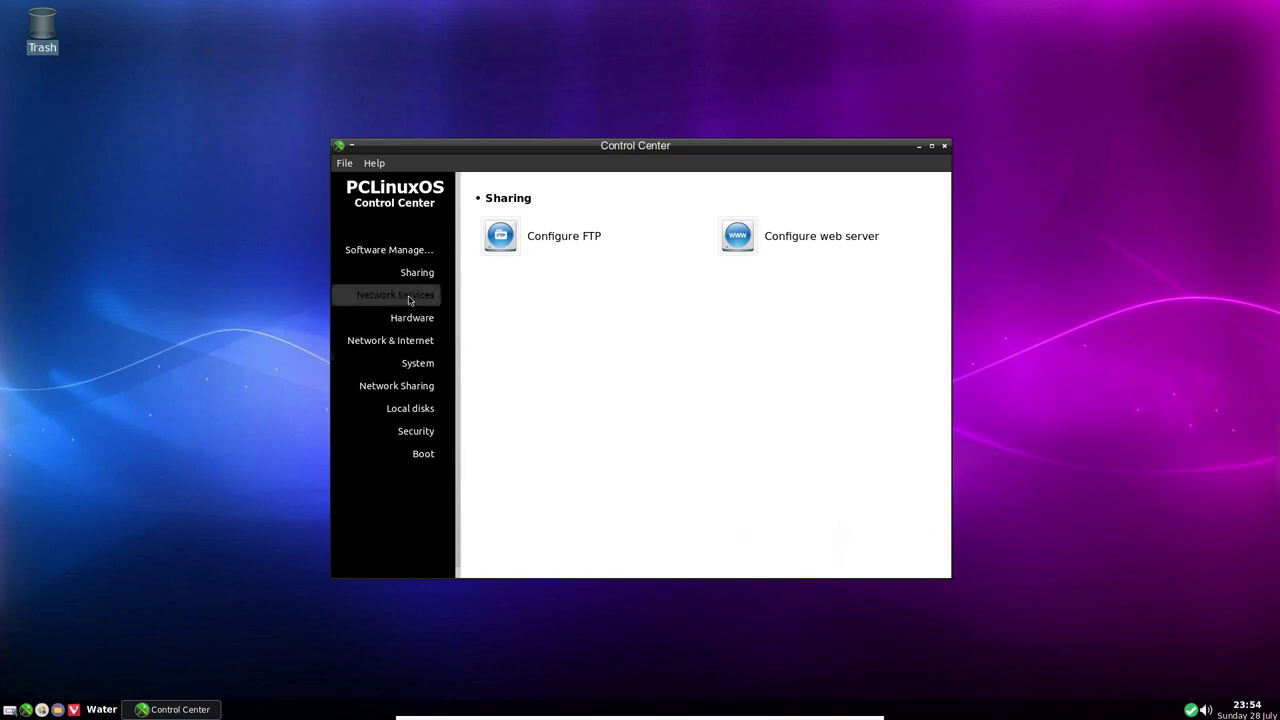
left_click(548, 238)
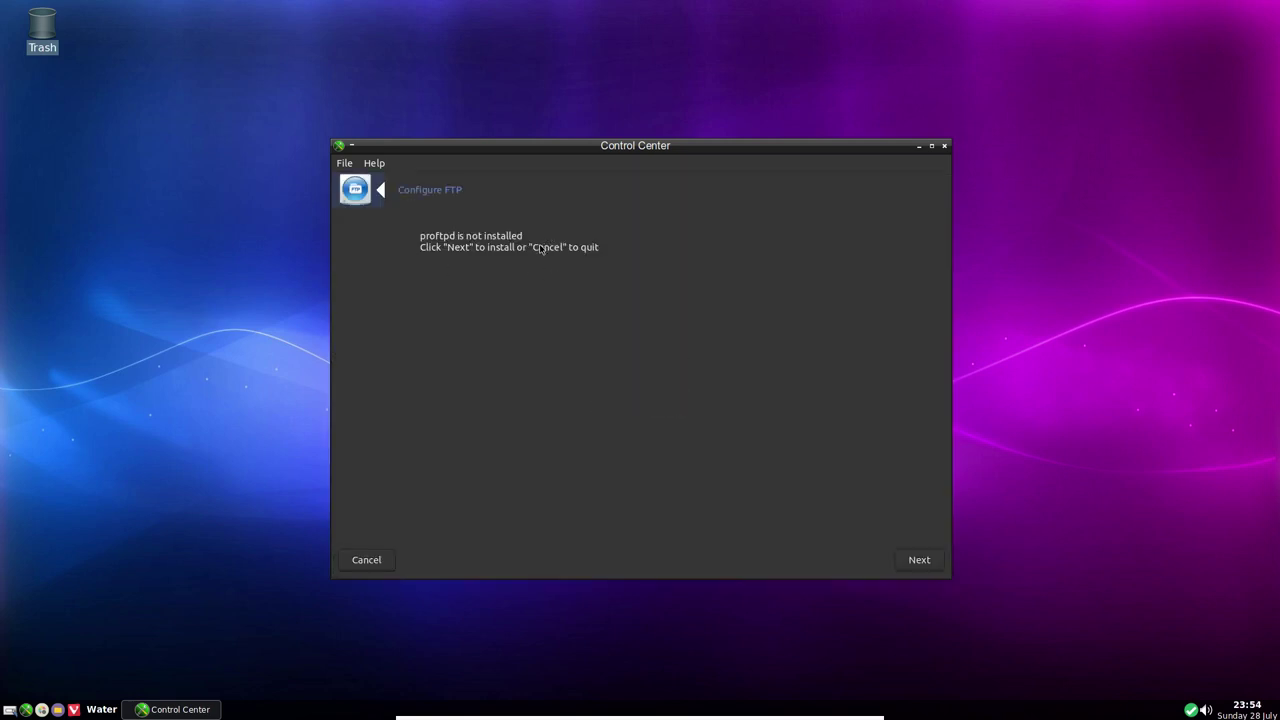
left_click(376, 560)
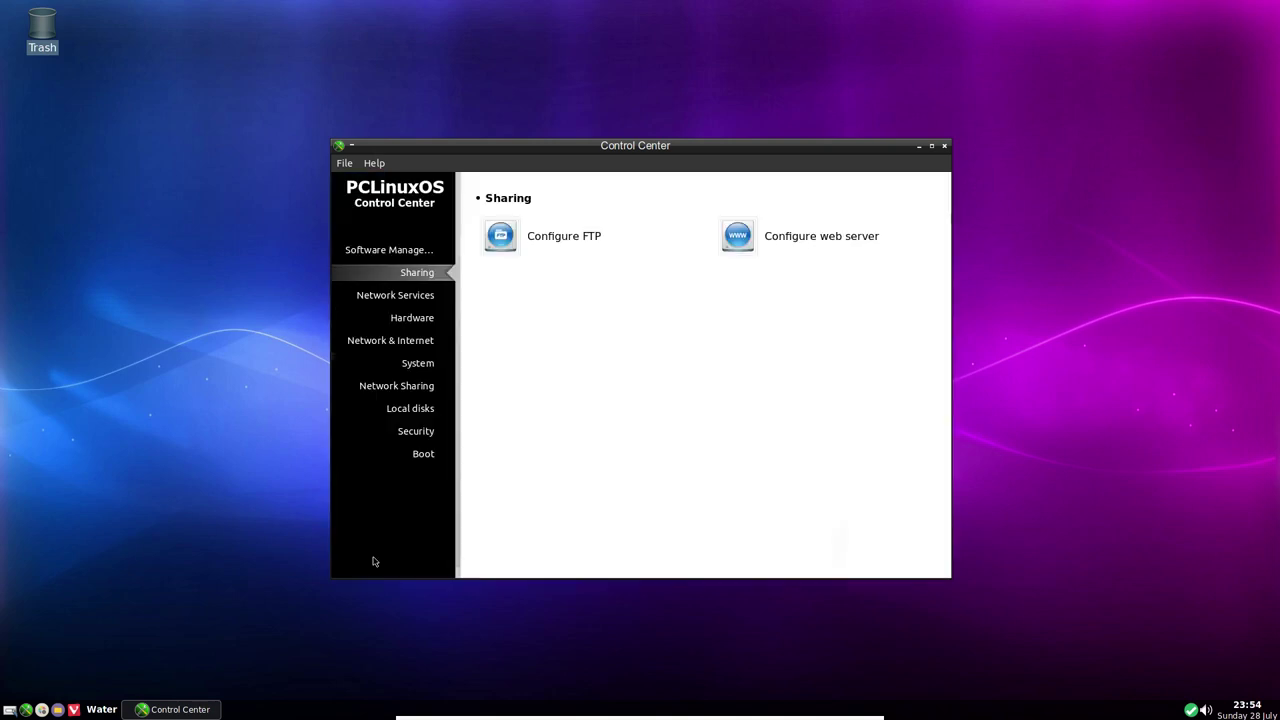
Browse the Network Services section, then switch to the Hardware page
left_click(424, 296)
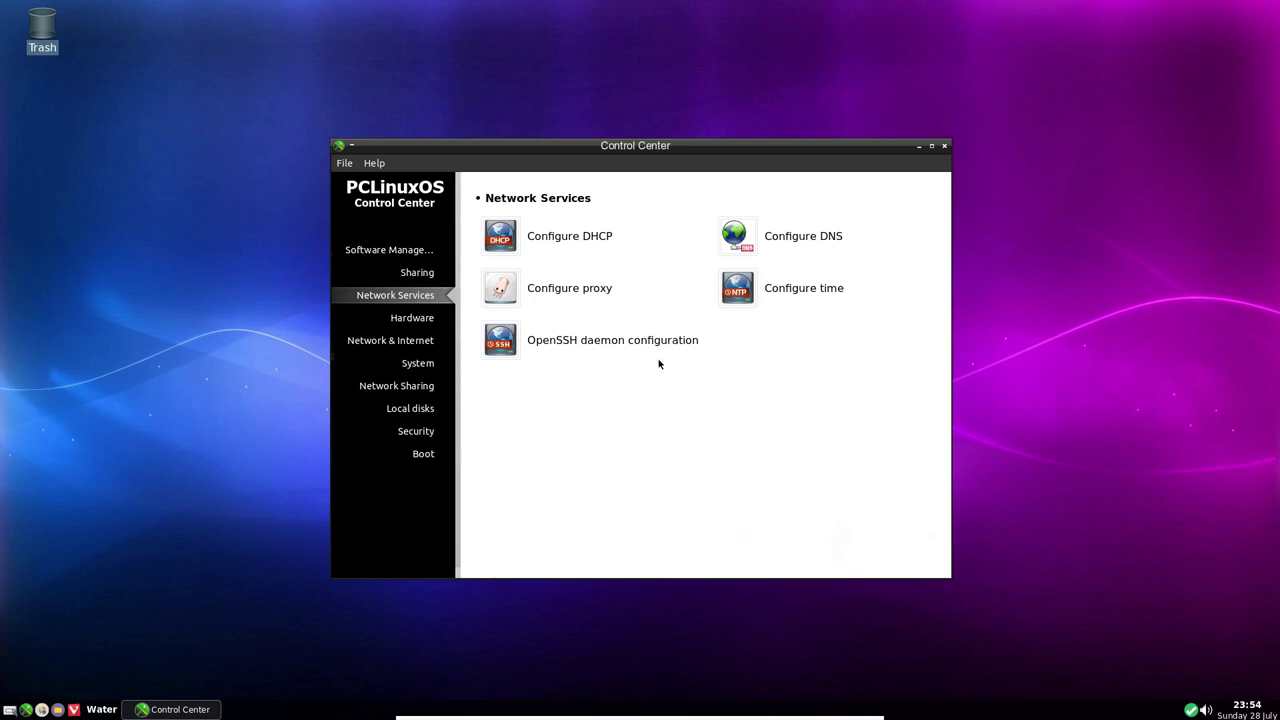
left_click(404, 323)
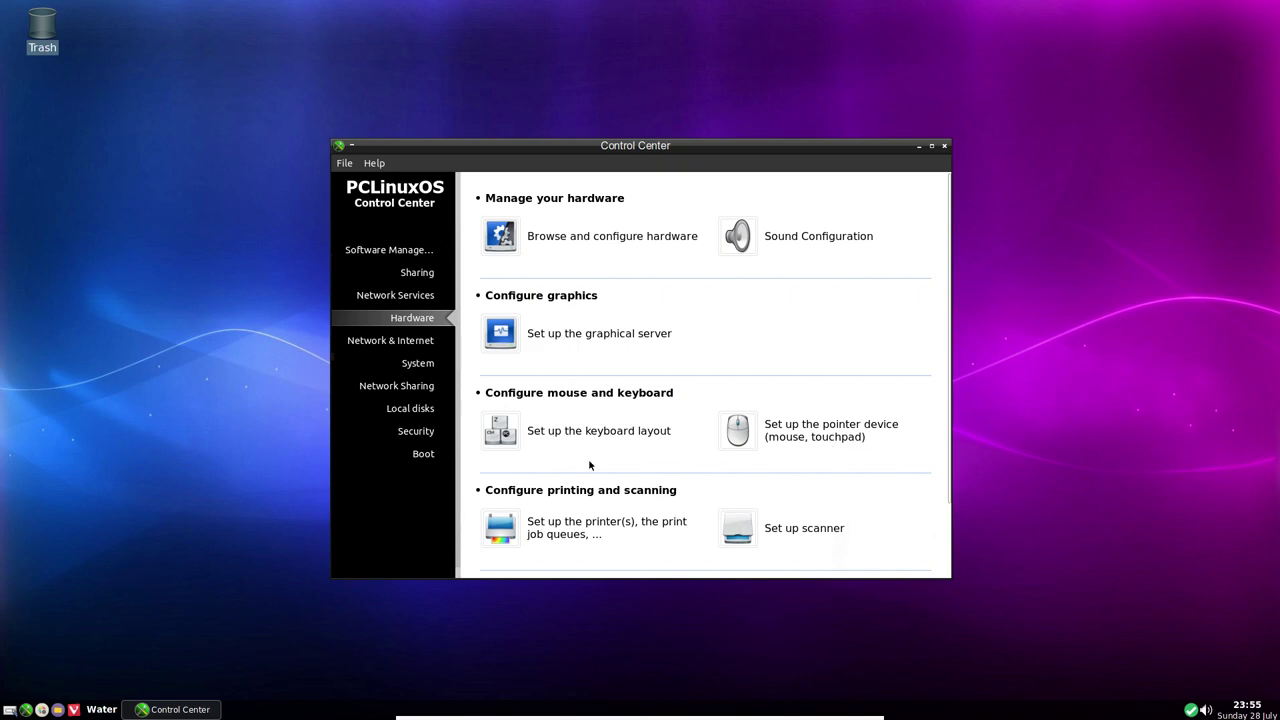
View the wired eth0 connection details in Network Center, then close it
left_click(400, 345)
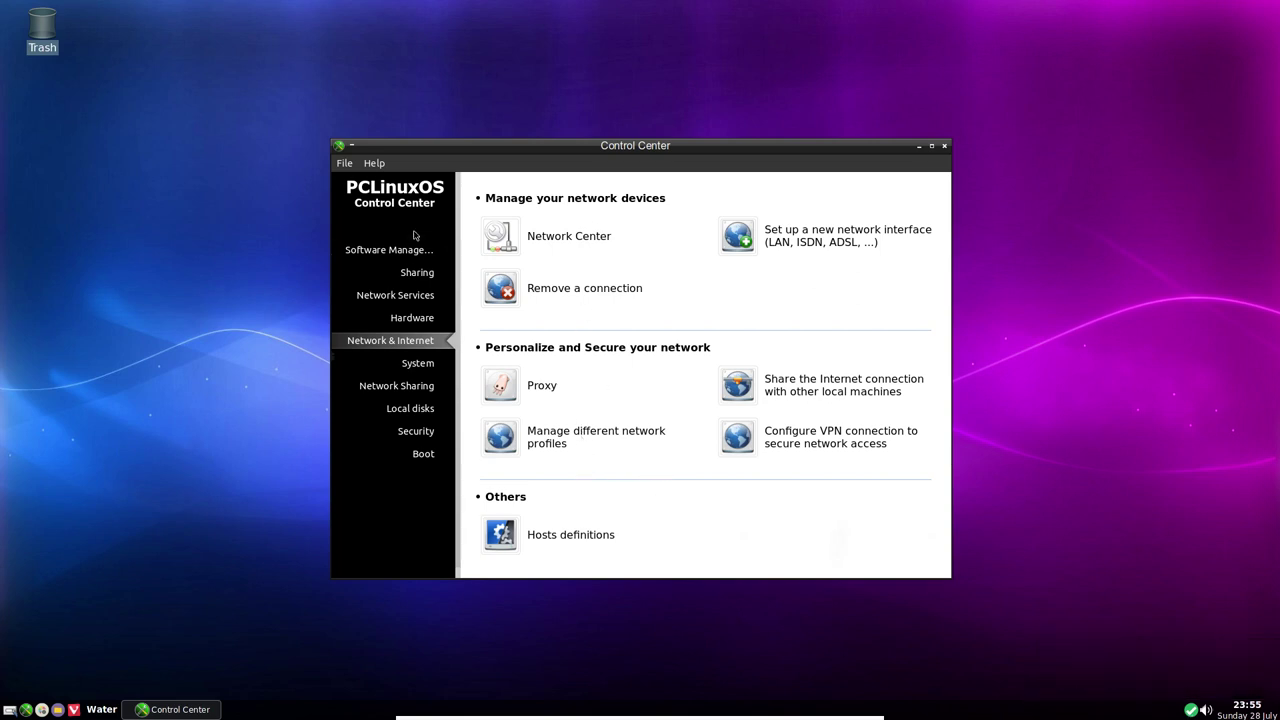
left_click(524, 242)
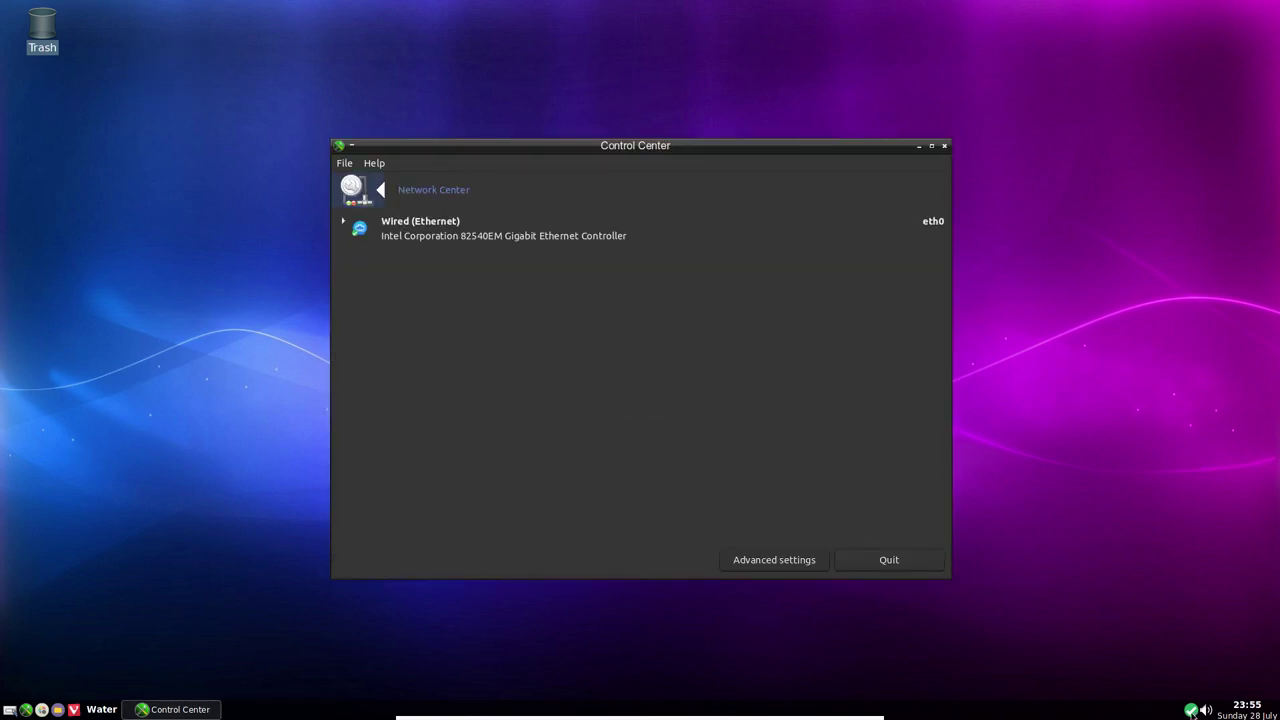
mouse_move(1192, 712)
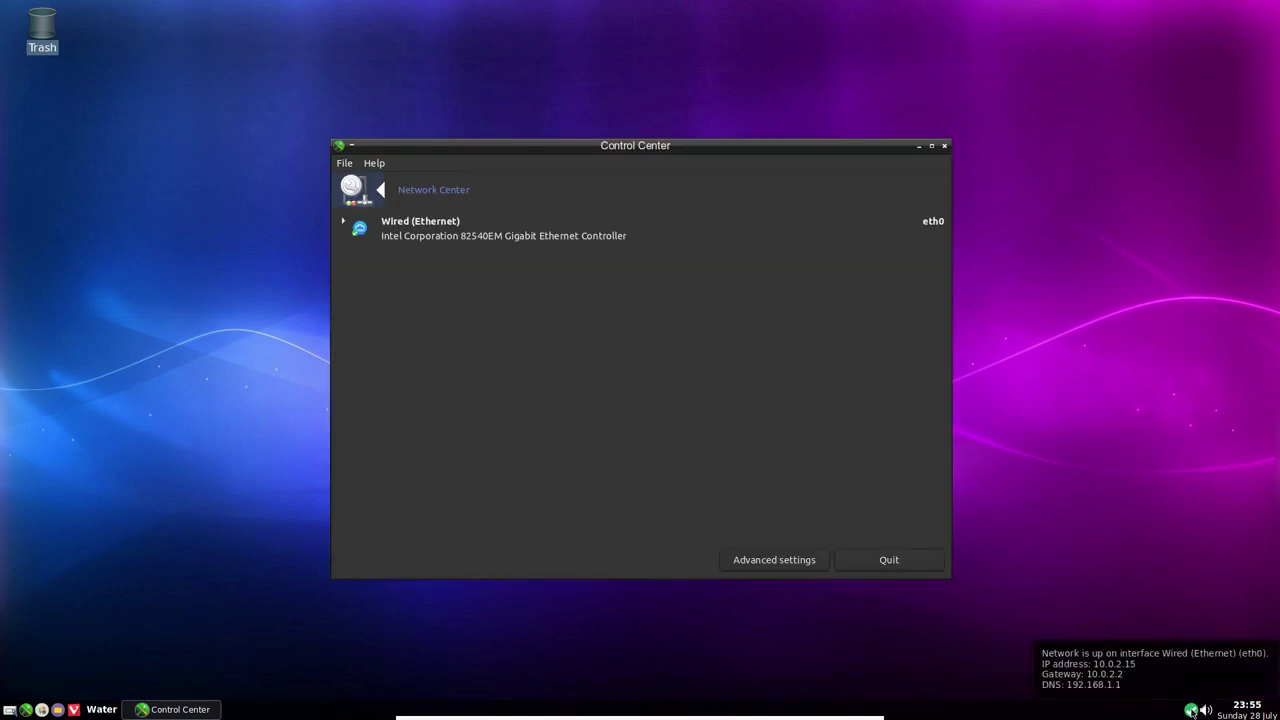
left_click(343, 222)
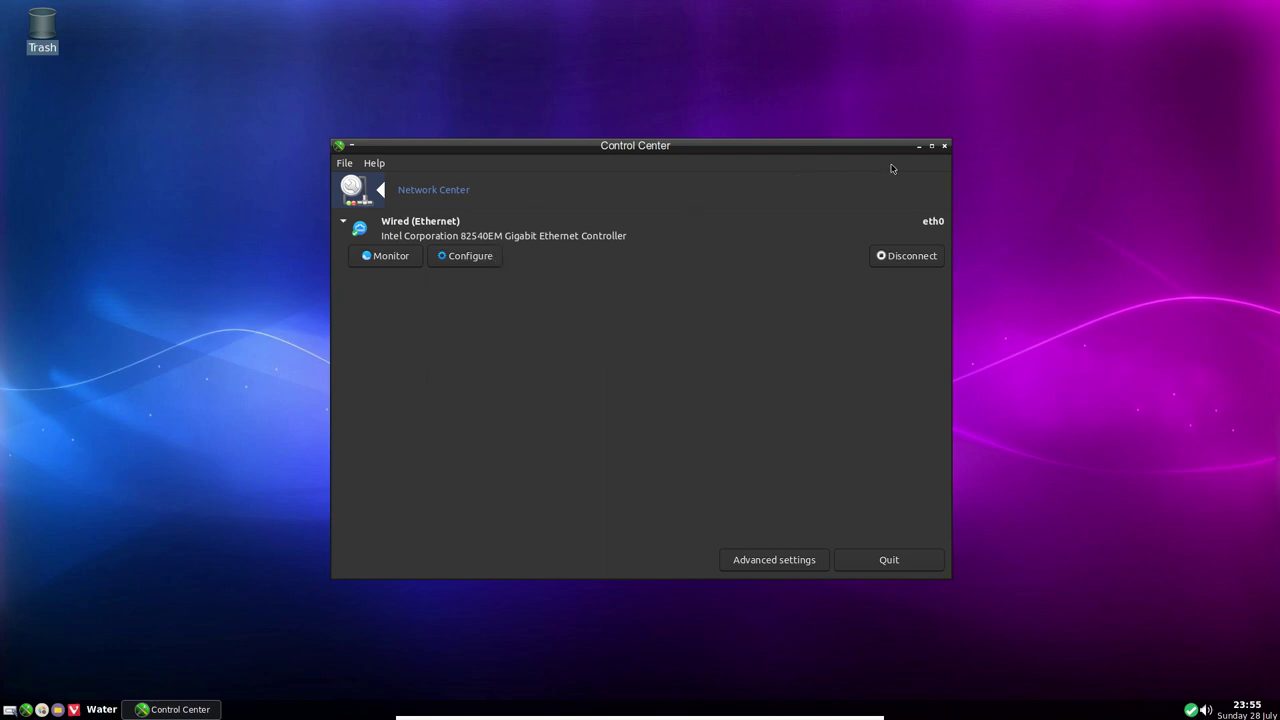
left_click(945, 147)
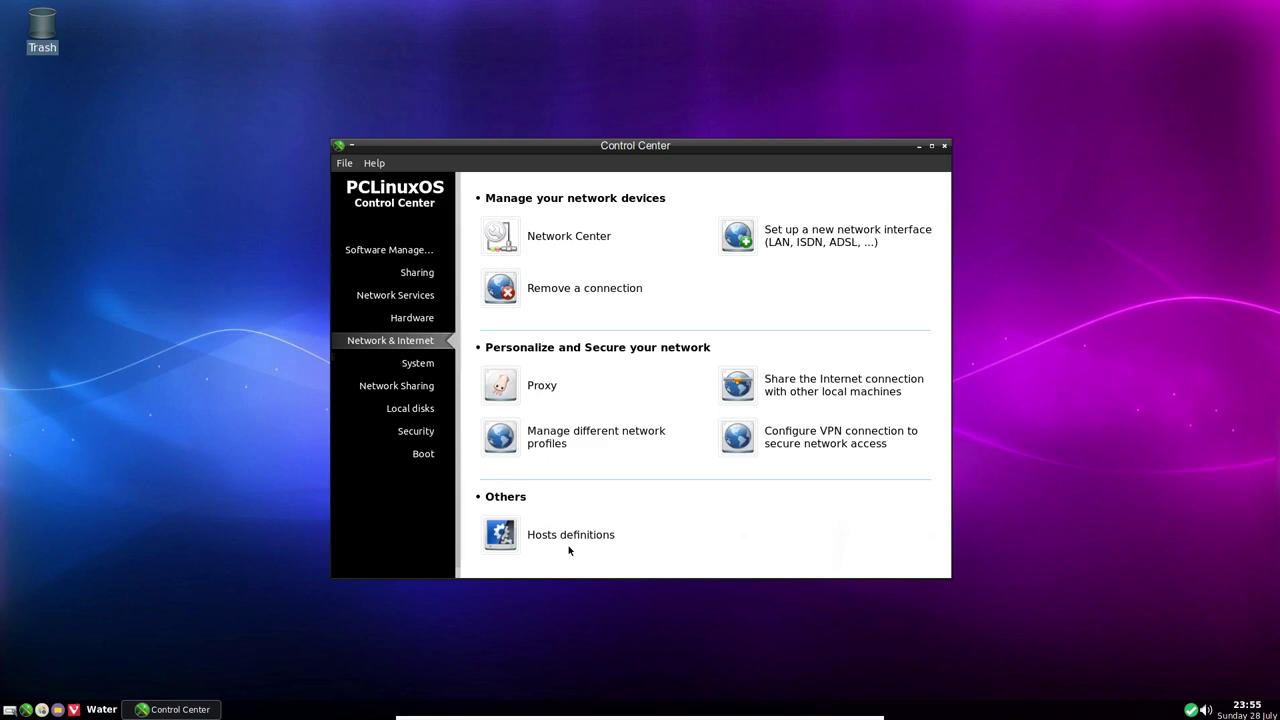
Check the System page's Authentication settings and cancel, keeping Local file
left_click(418, 366)
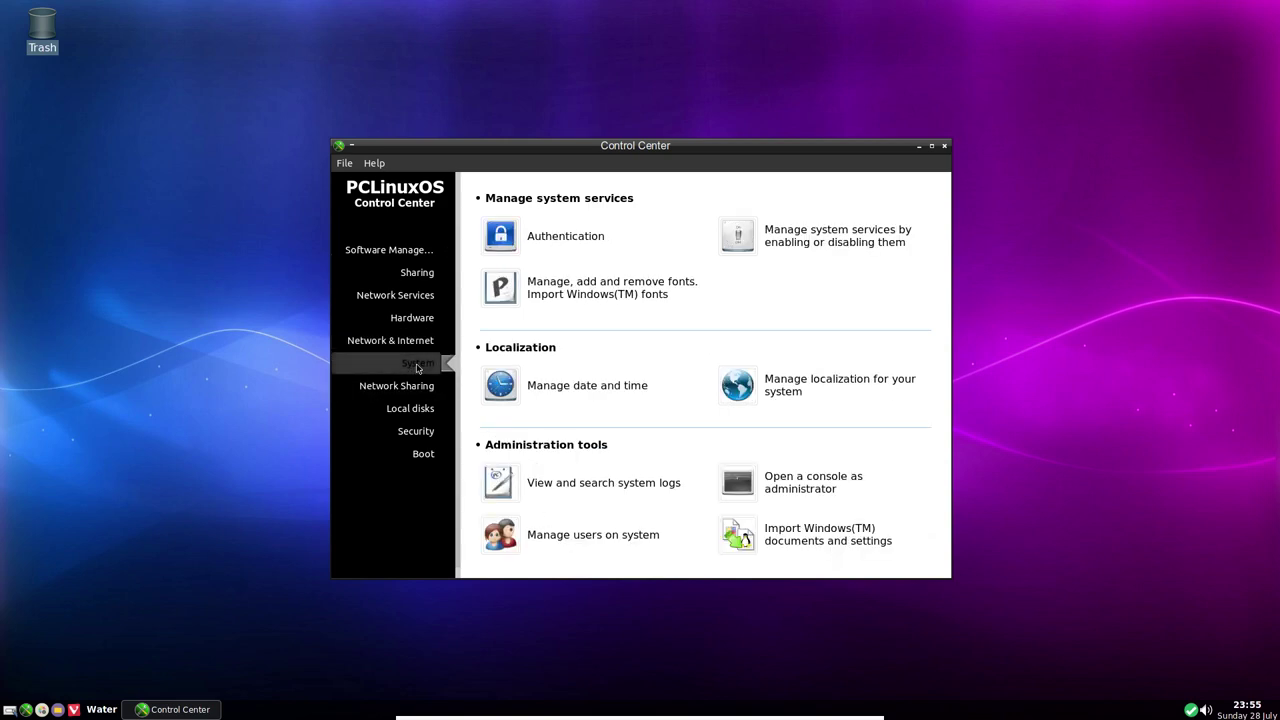
left_click(595, 238)
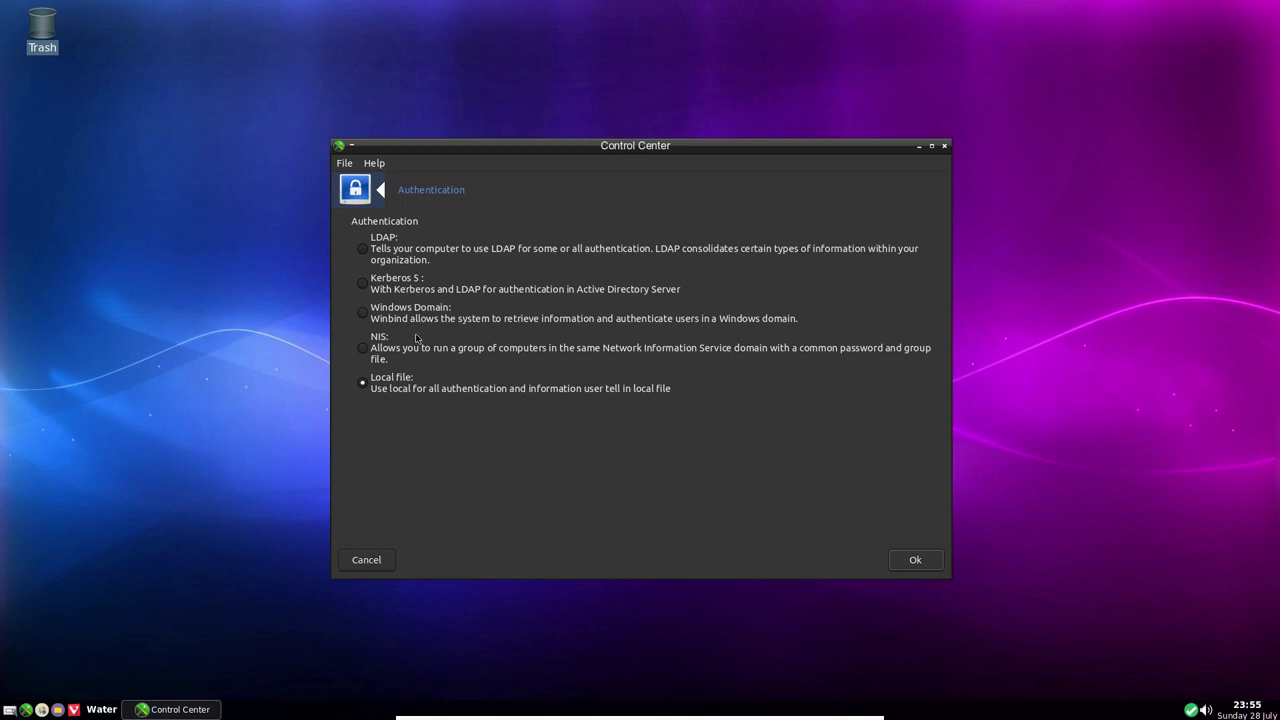
left_click(366, 560)
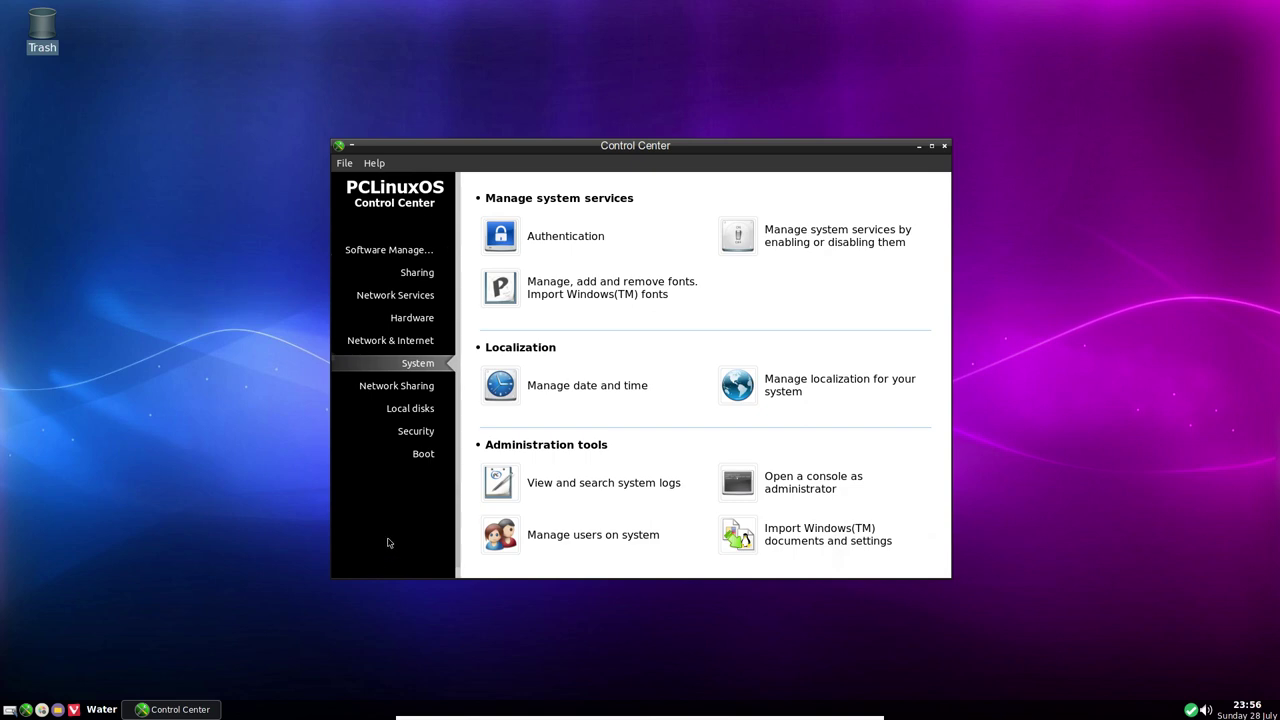
Stop the running cups service, disable it on boot, and apply the changes
left_click(738, 236)
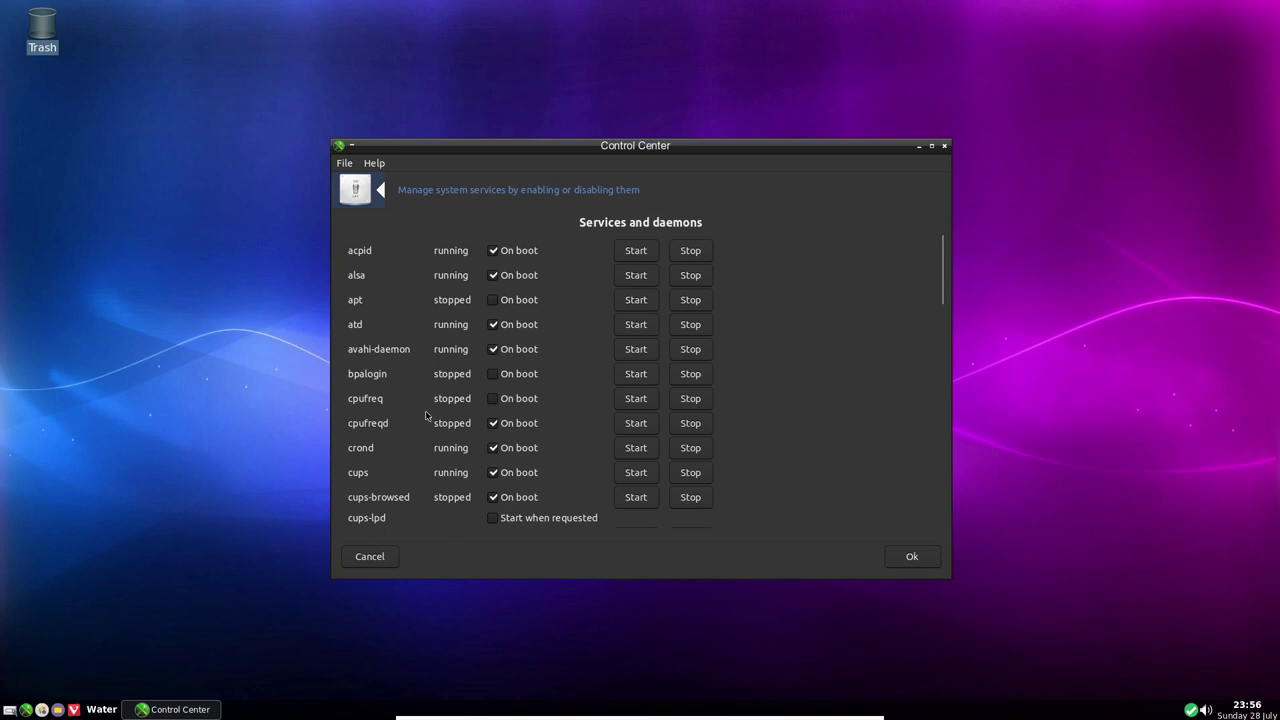
scroll(425, 415, "down", 3)
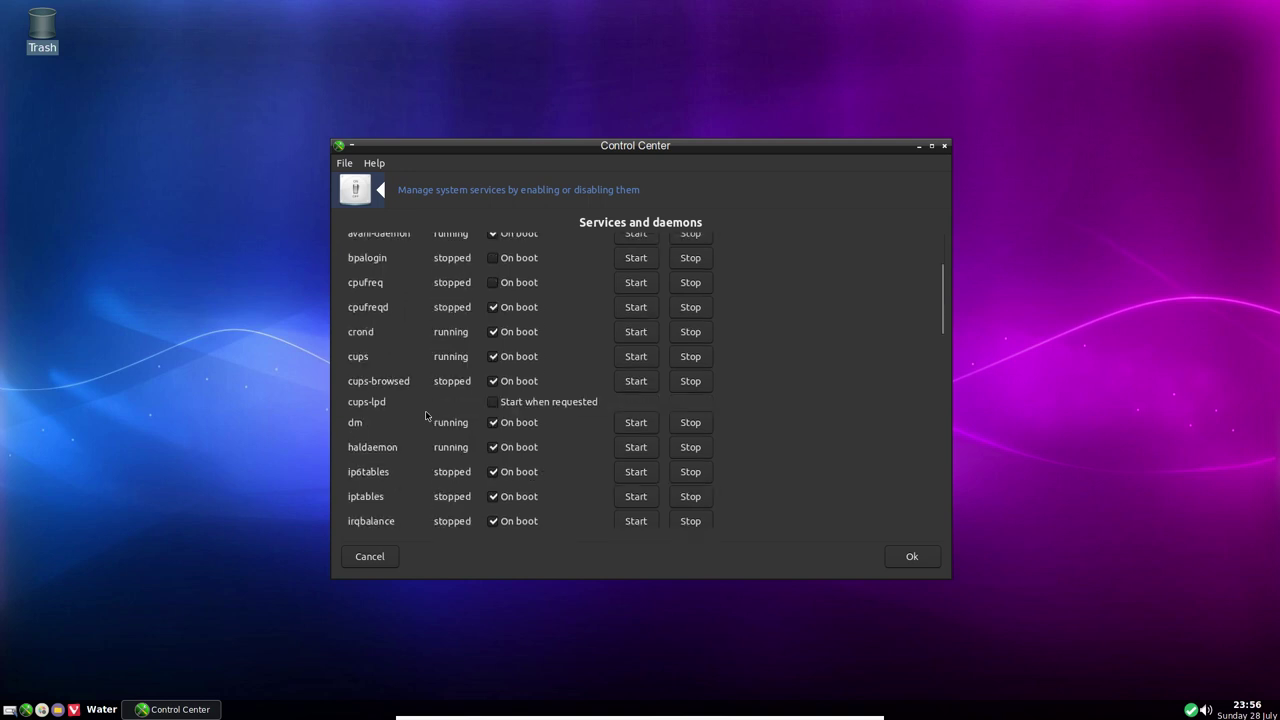
left_click(493, 357)
left_click(703, 360)
scroll(586, 496, "down", 4)
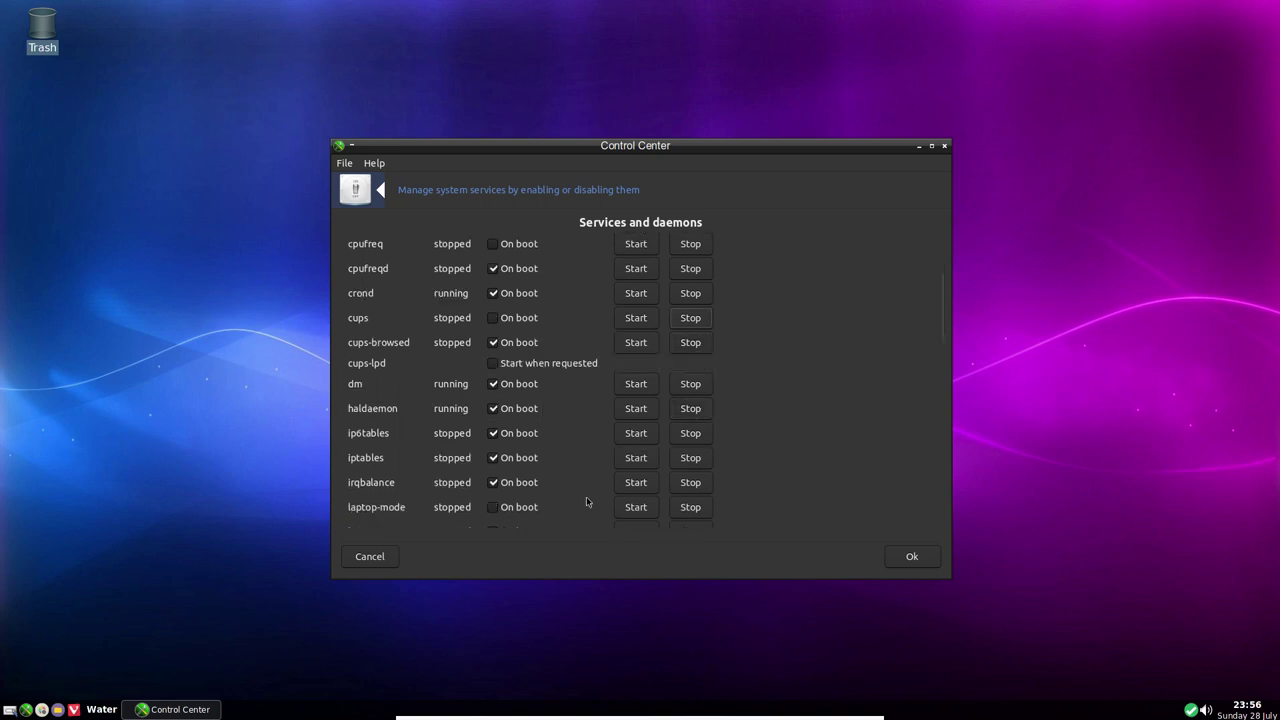
scroll(554, 380, "down", 4)
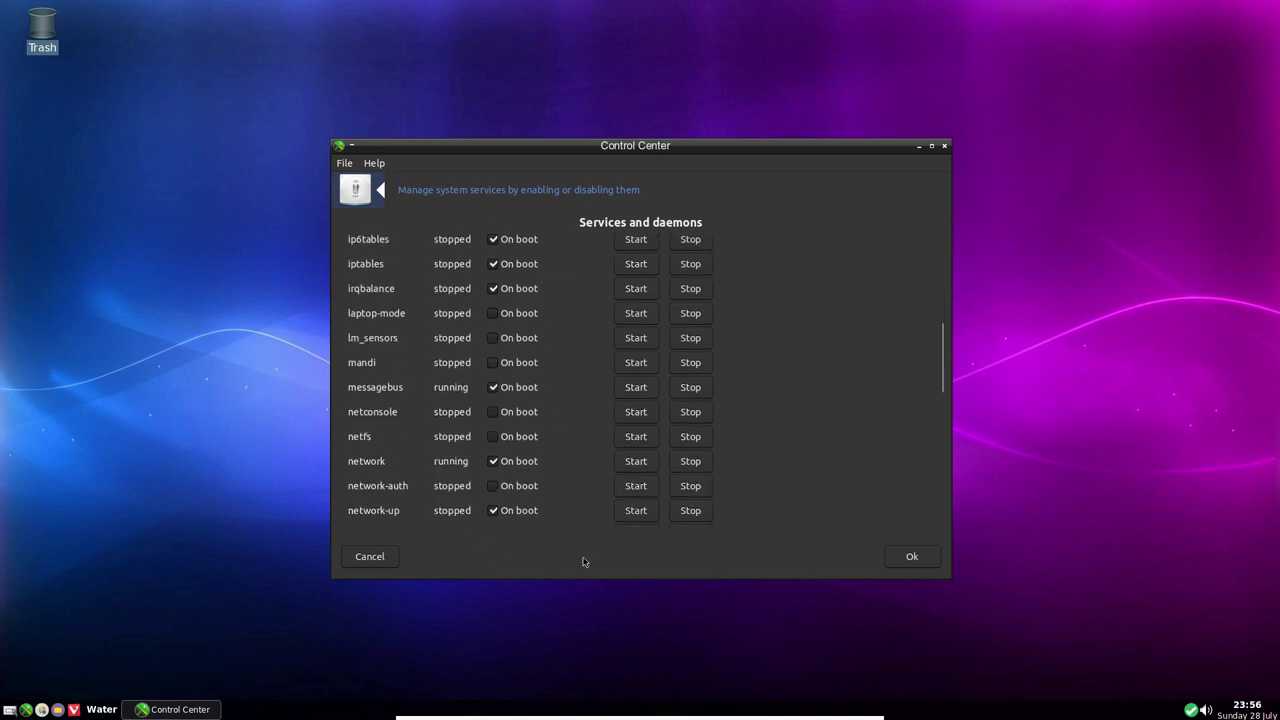
left_click(906, 558)
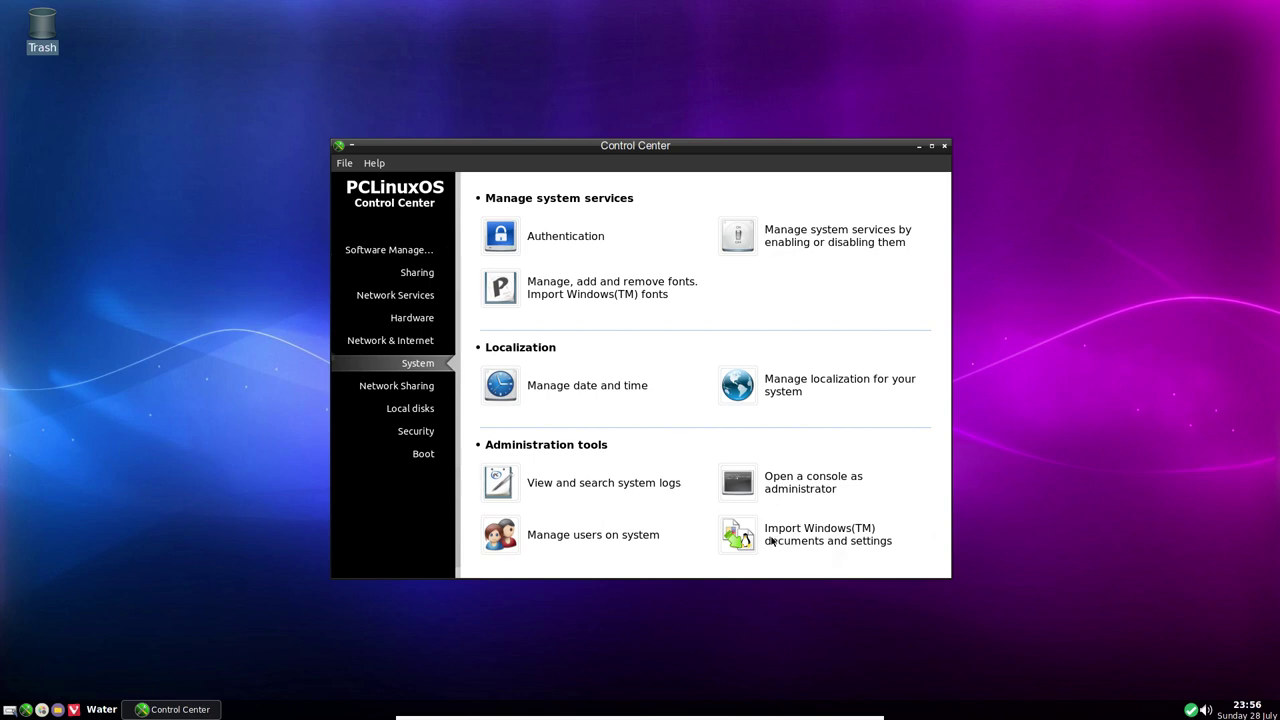
Create a user with full name and login 'test', password 'test', and an automatic user ID
left_click(551, 537)
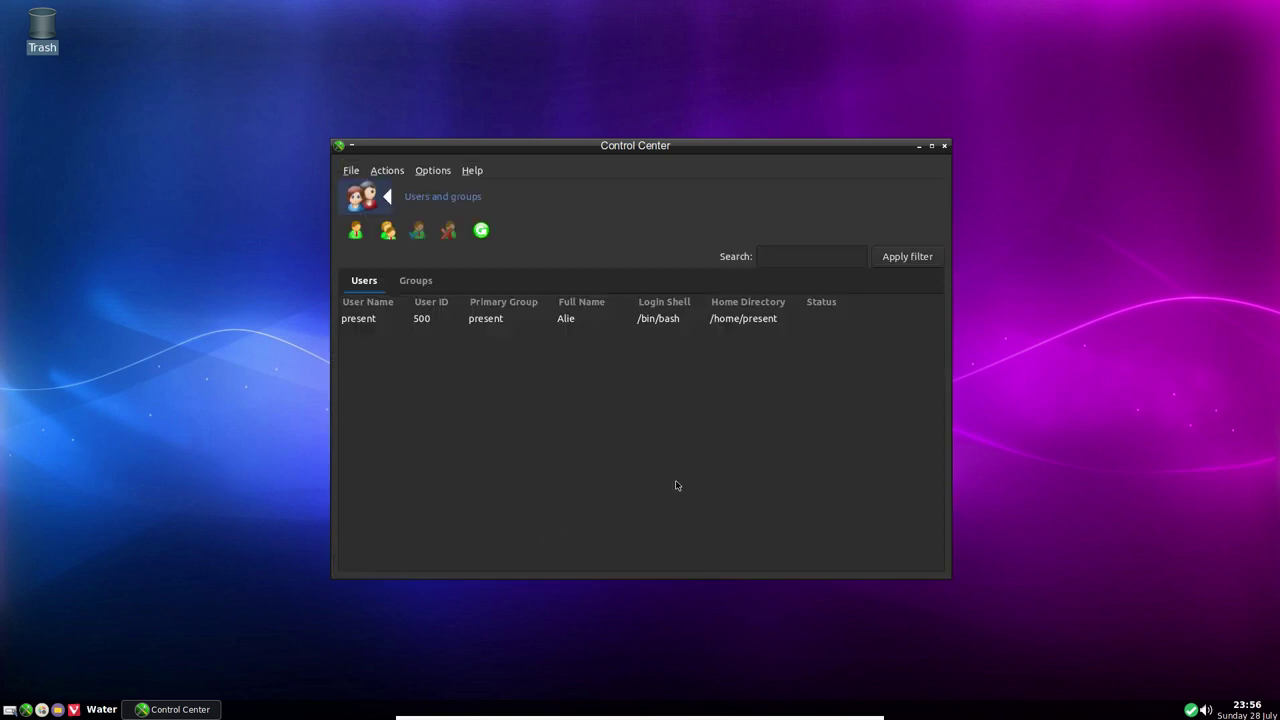
left_click(355, 230)
type("test")
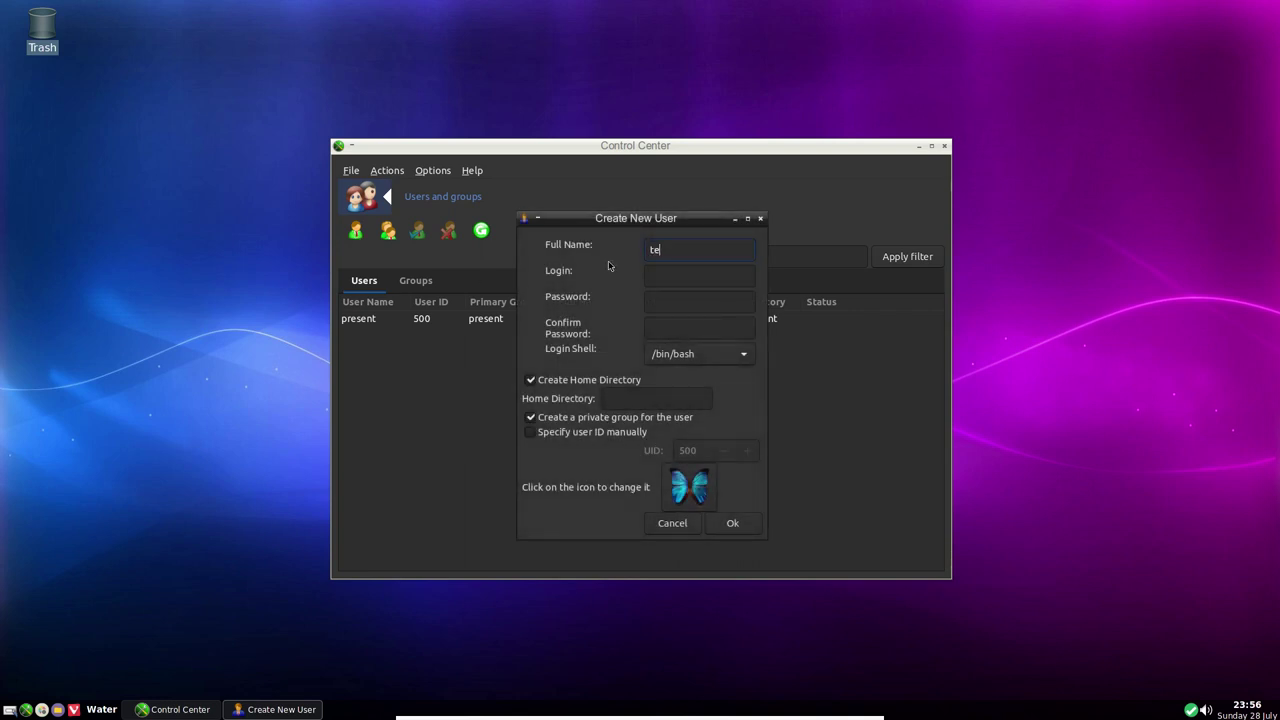
key("Tab")
type("test")
key("Tab")
type("test")
key("Tab")
type("test")
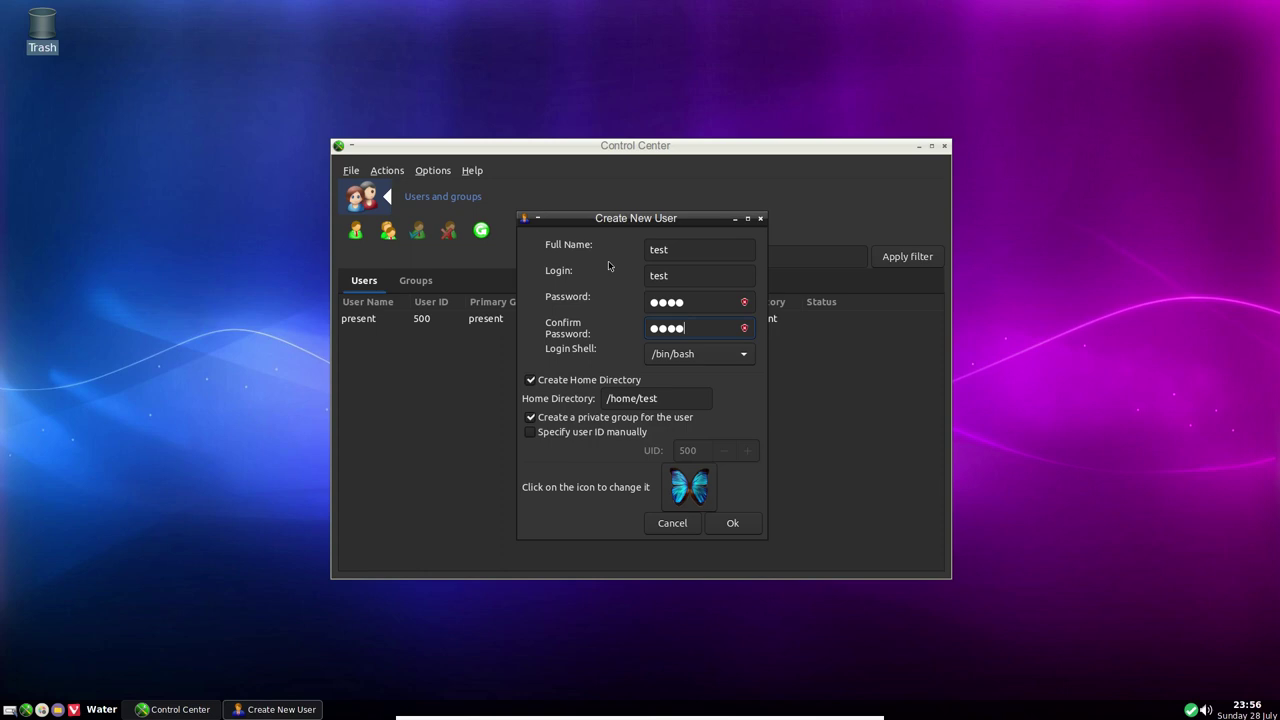
left_click(553, 434)
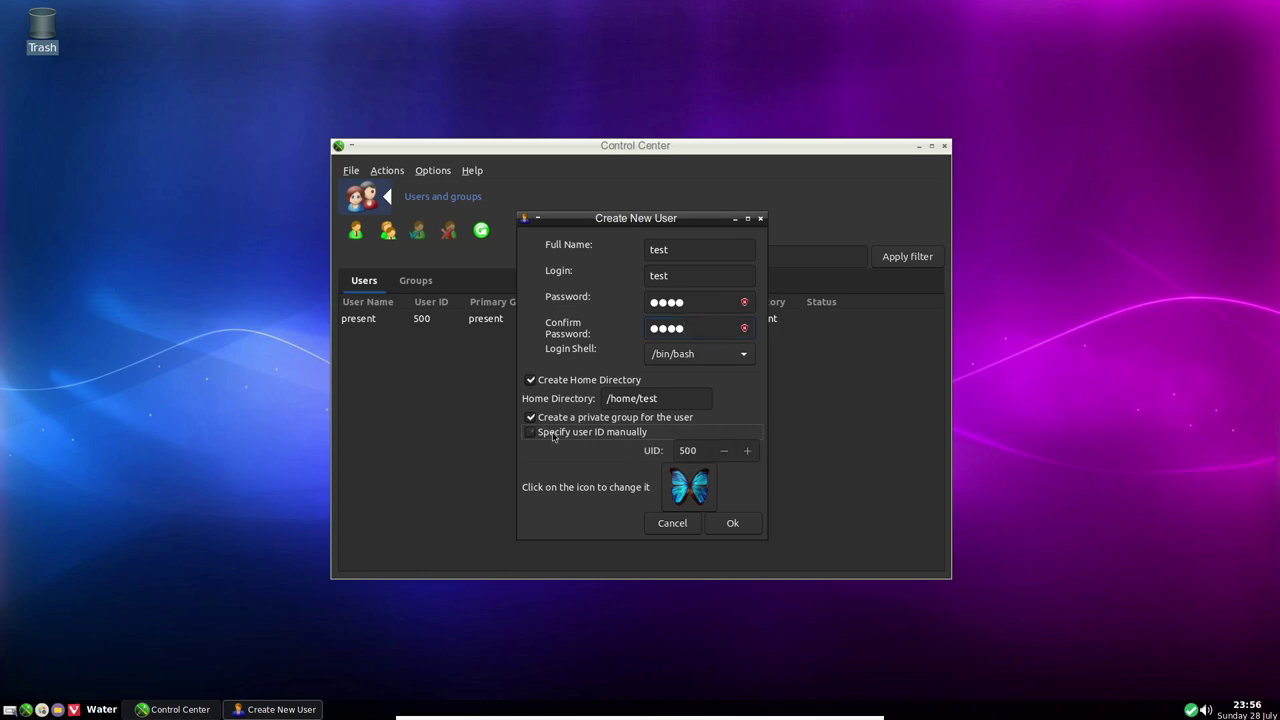
left_click(553, 434)
left_click(553, 434)
left_click(553, 434)
left_click(731, 524)
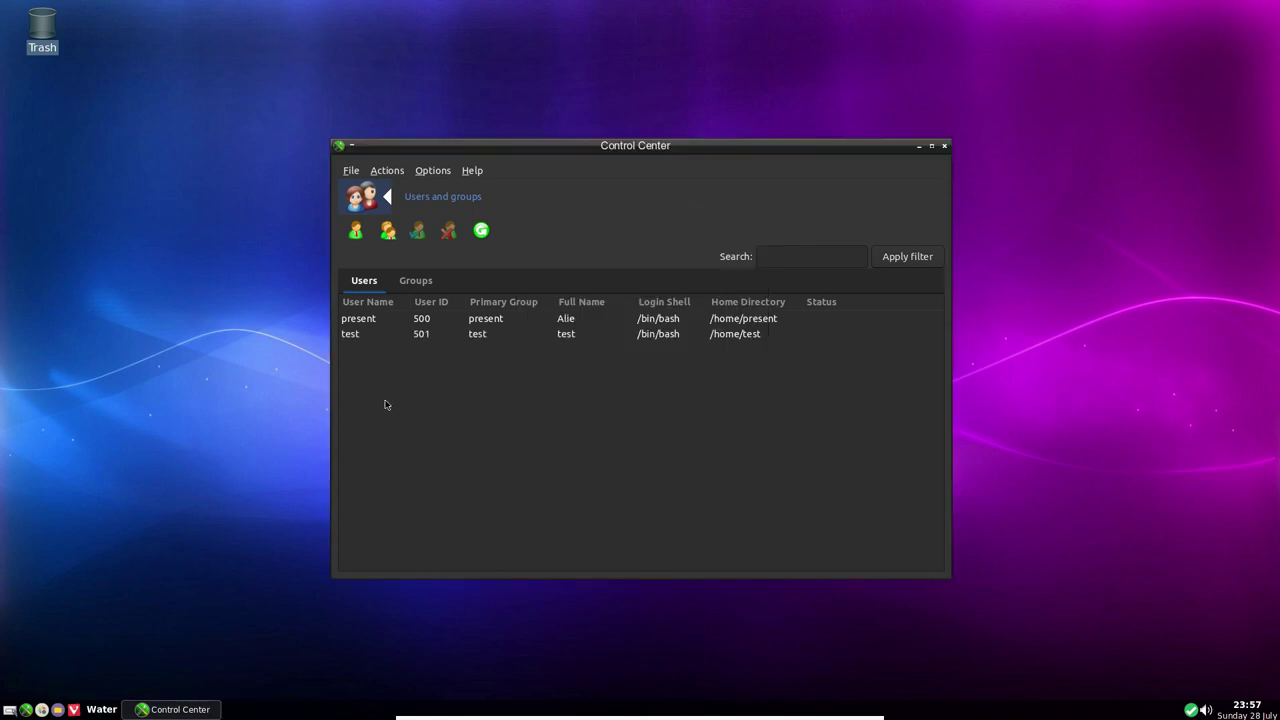
Delete the test user with its home and mailbox, then close the user manager
left_click(349, 338)
right_click(349, 338)
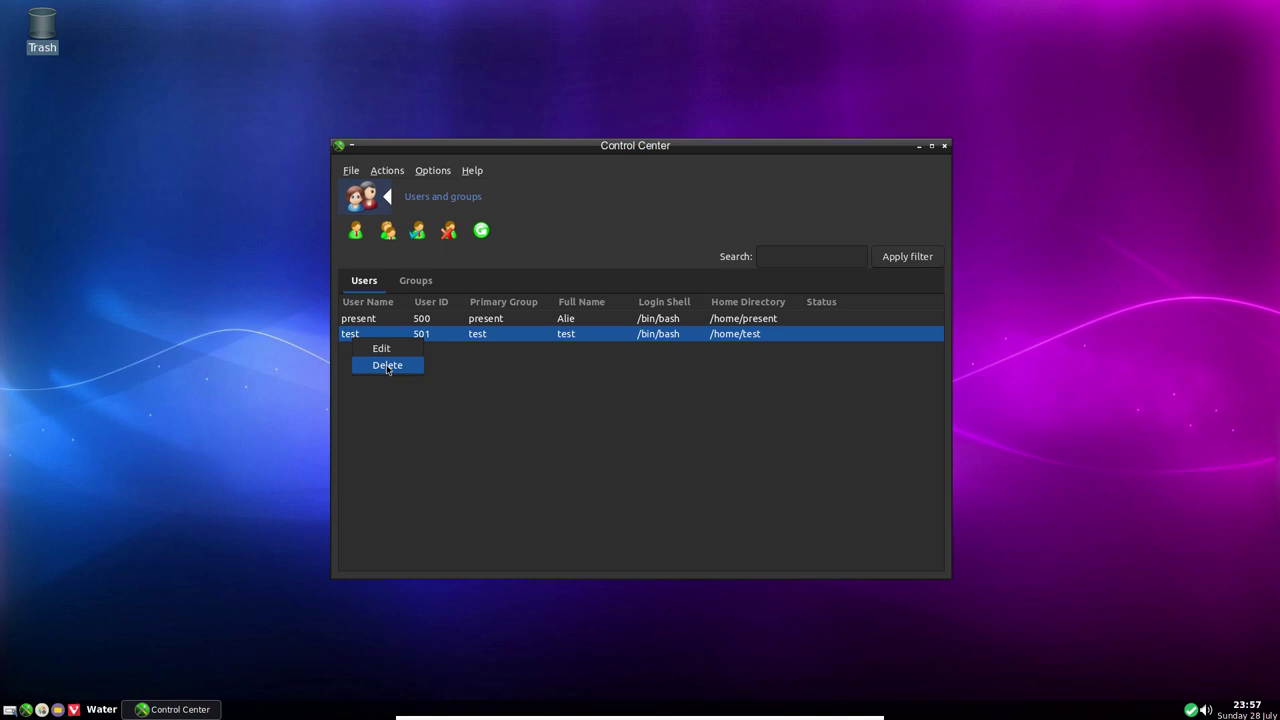
left_click(387, 366)
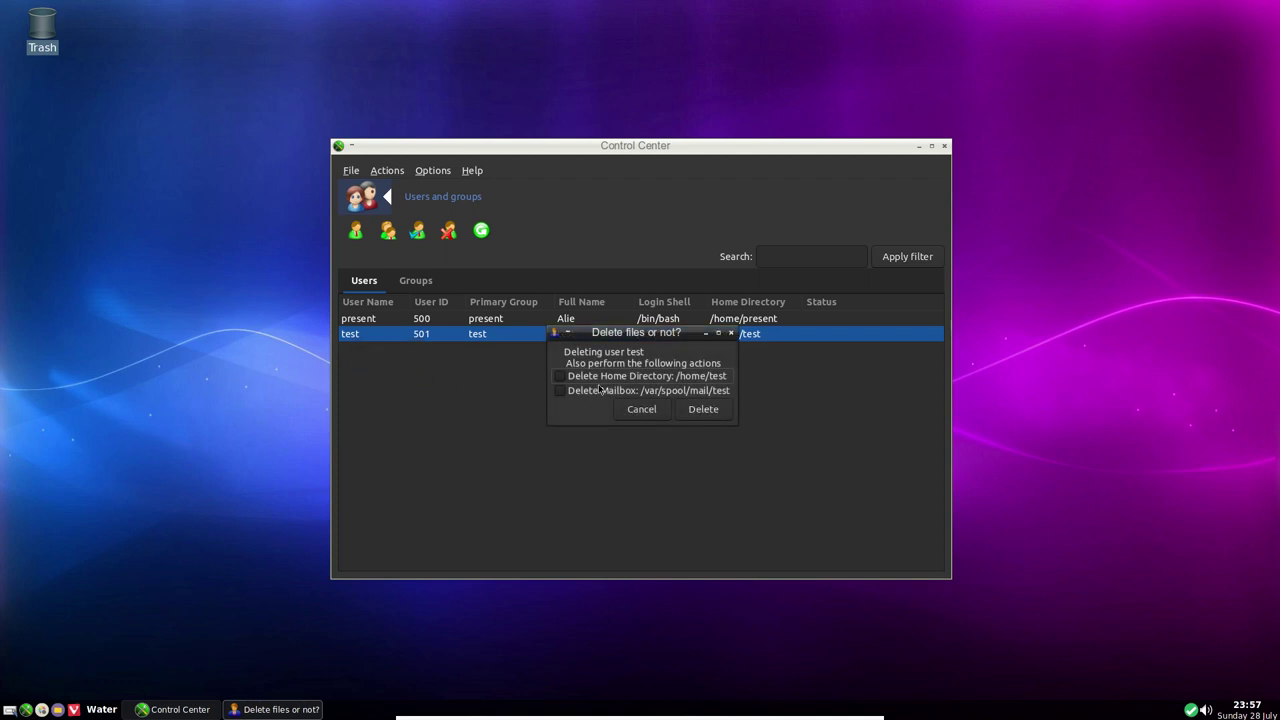
left_click(703, 409)
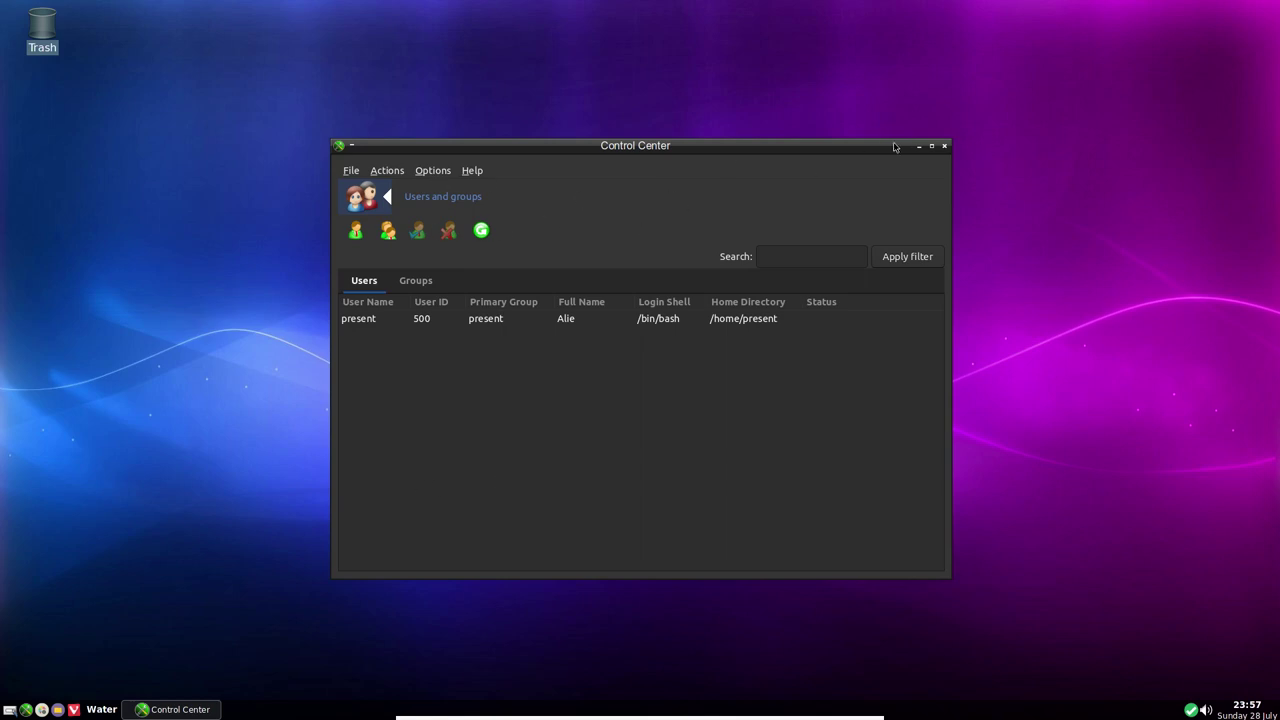
left_click(944, 147)
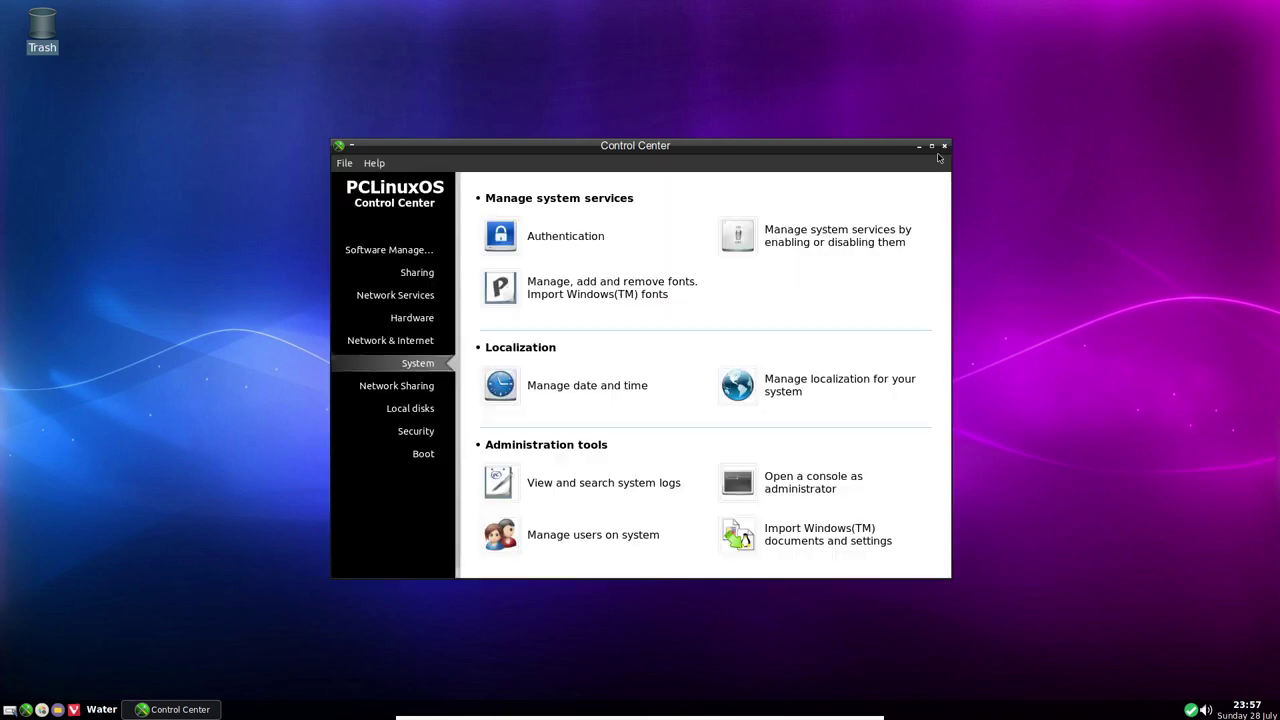
Inspect the 2.7GB swap and 15GB root partitions in the partition manager's expert mode
left_click(395, 387)
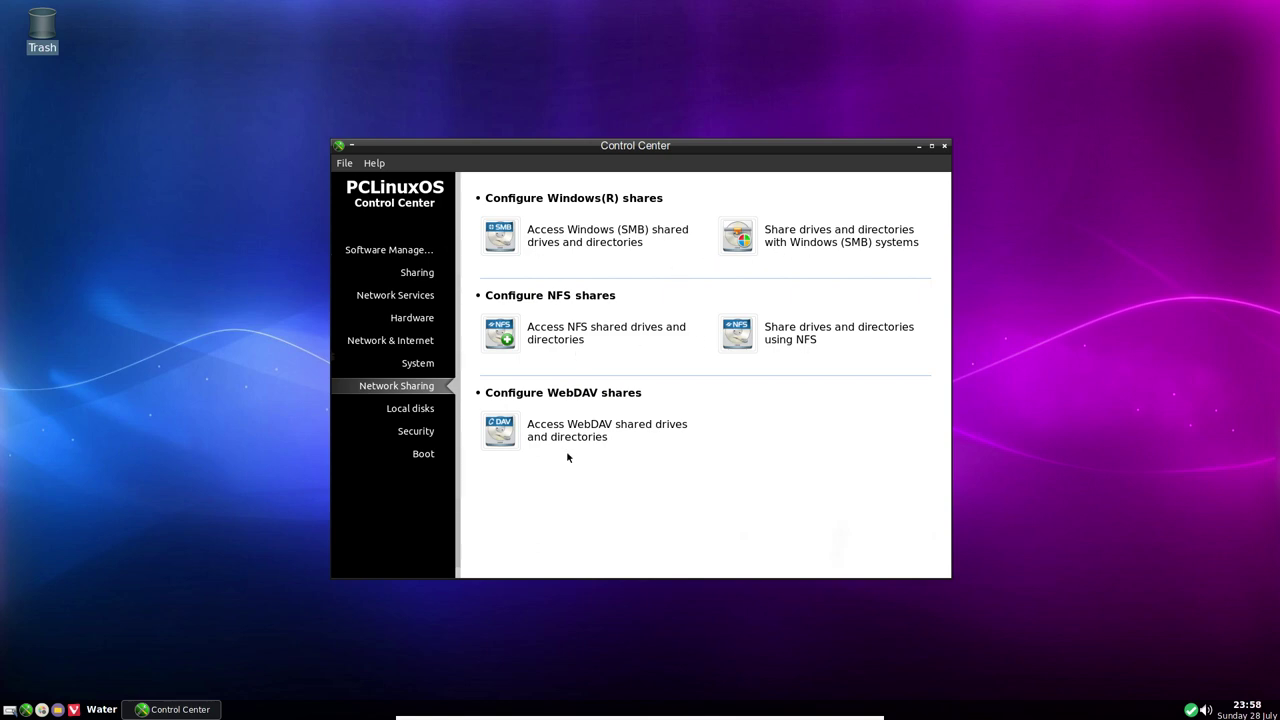
left_click(415, 408)
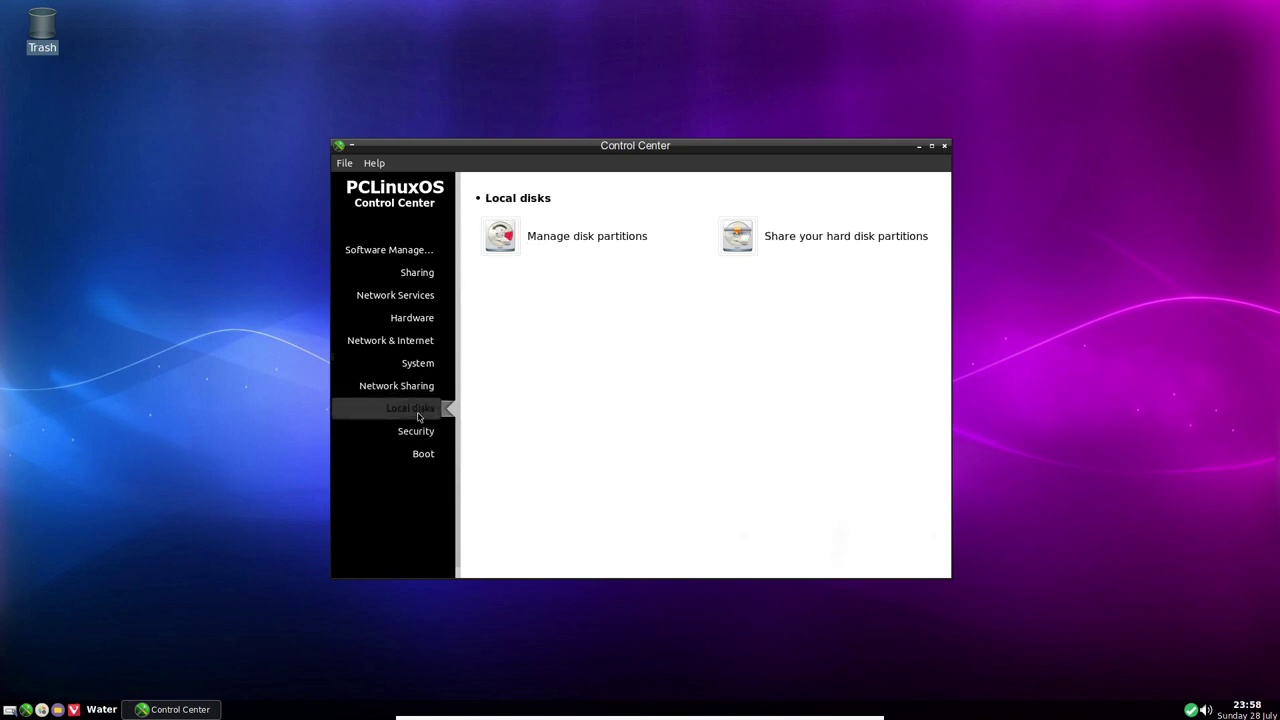
left_click(590, 243)
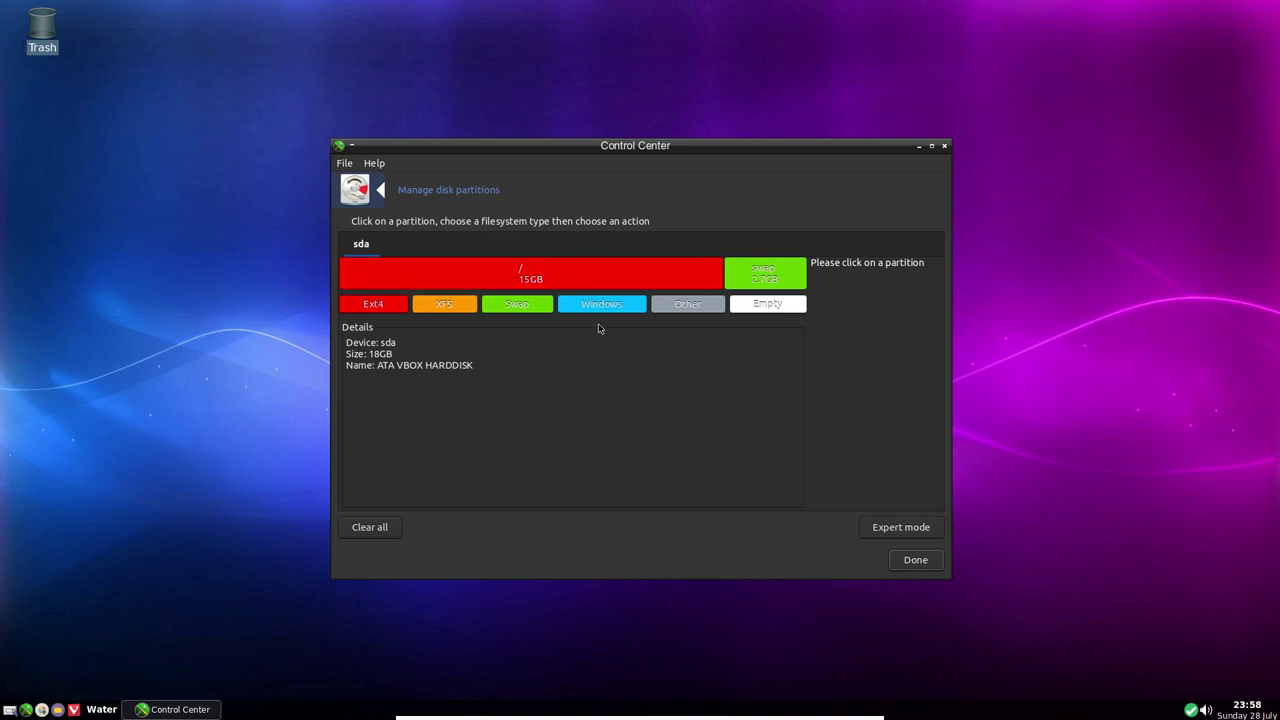
left_click(910, 533)
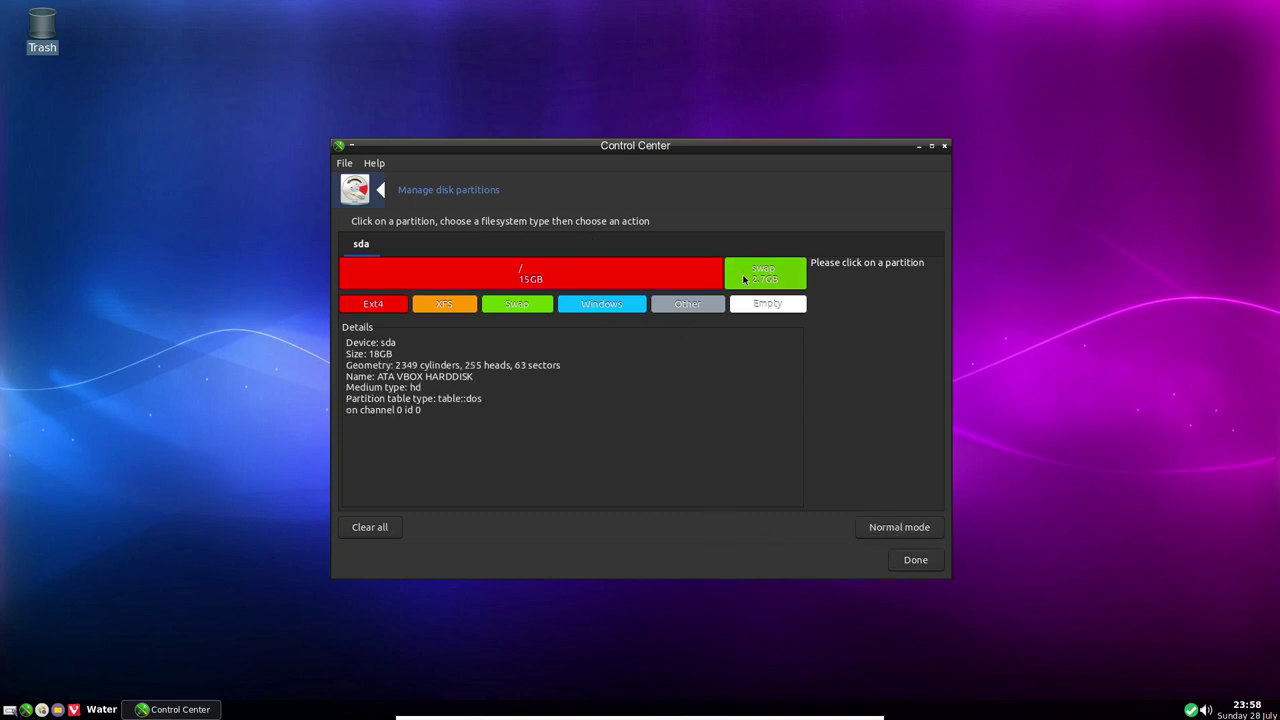
left_click(748, 278)
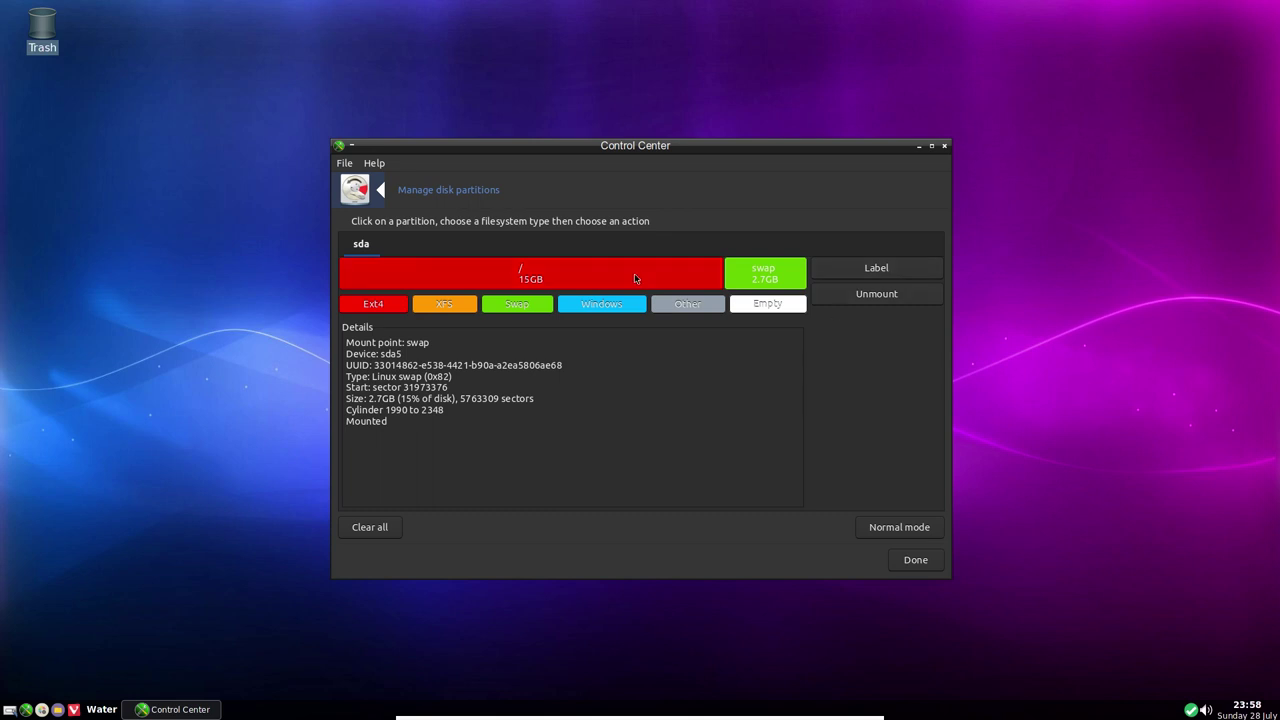
left_click(634, 276)
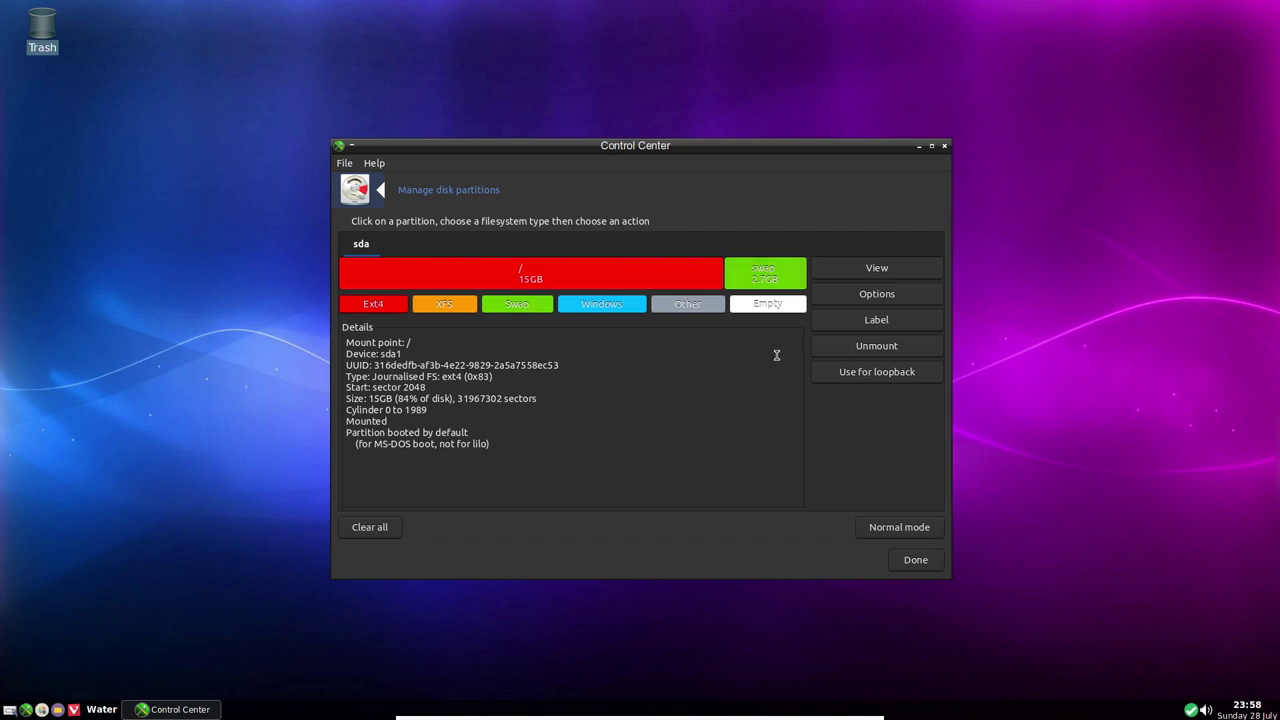
Leave partitions unchanged and review hard disk sharing, keeping No sharing
left_click(915, 563)
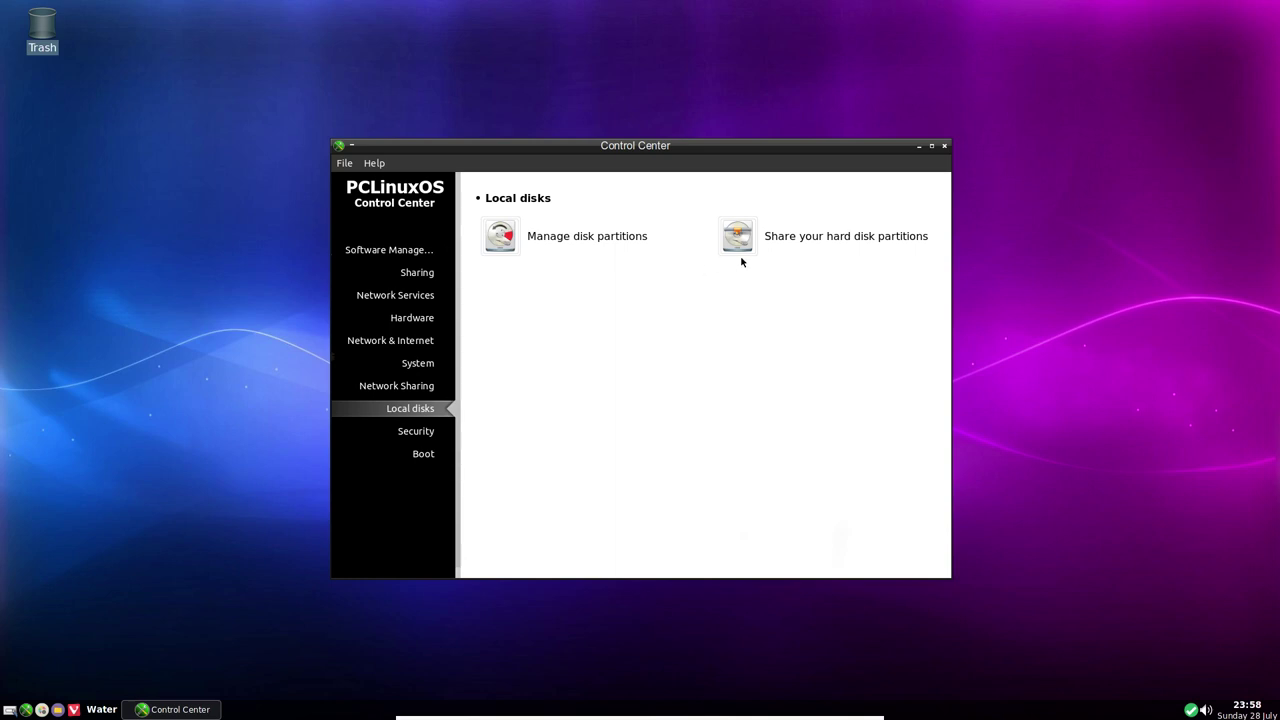
left_click(802, 240)
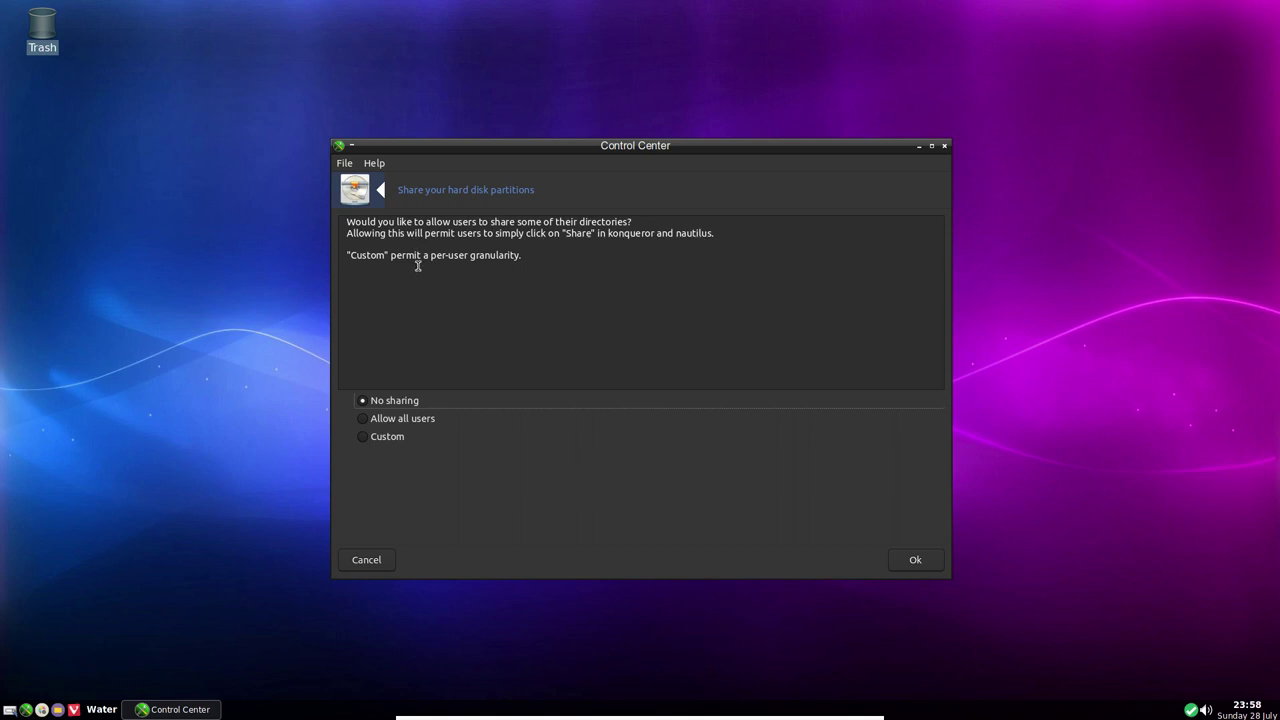
left_click(369, 561)
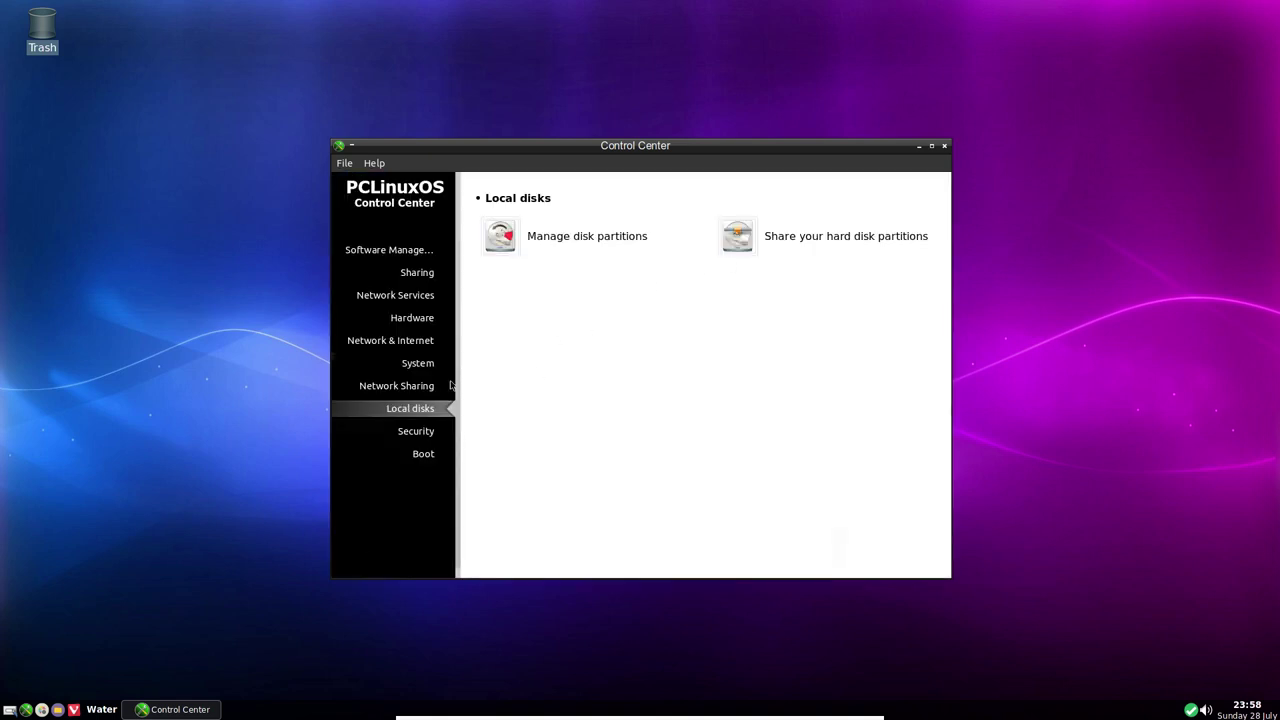
Review the bootloader setup, keeping GRUB2 with graphical menu, and cancel
left_click(419, 431)
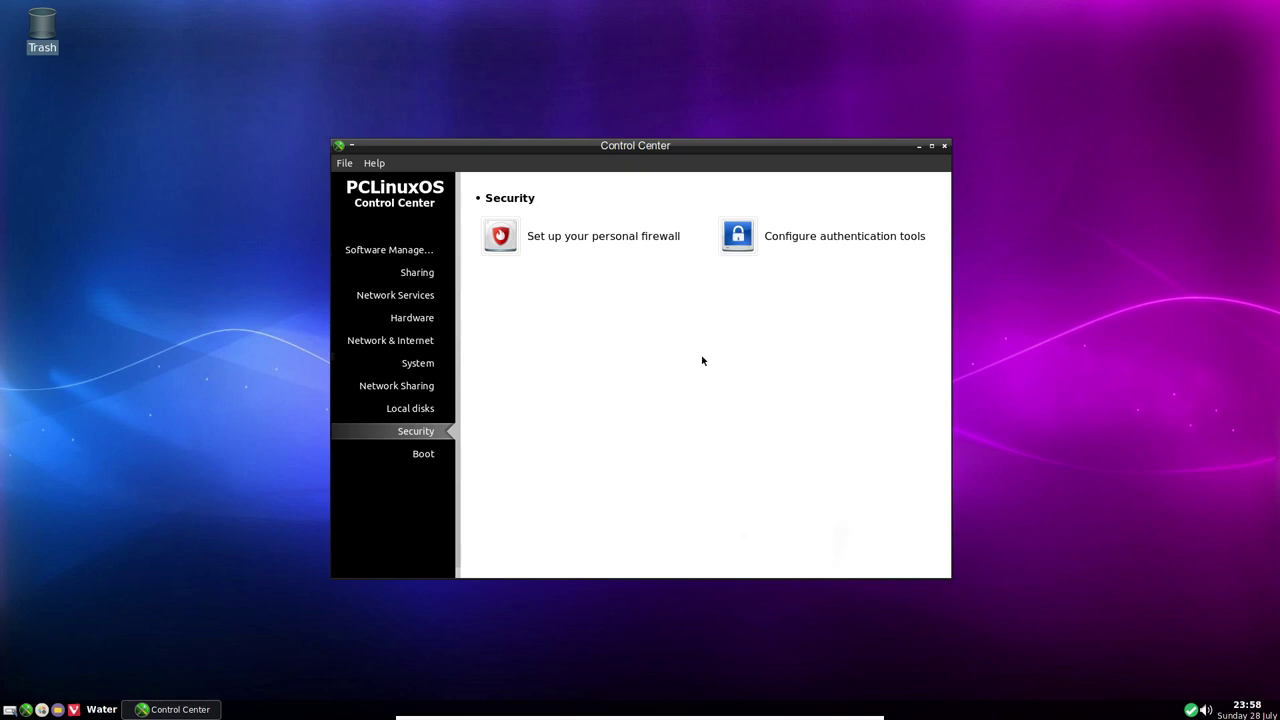
left_click(425, 455)
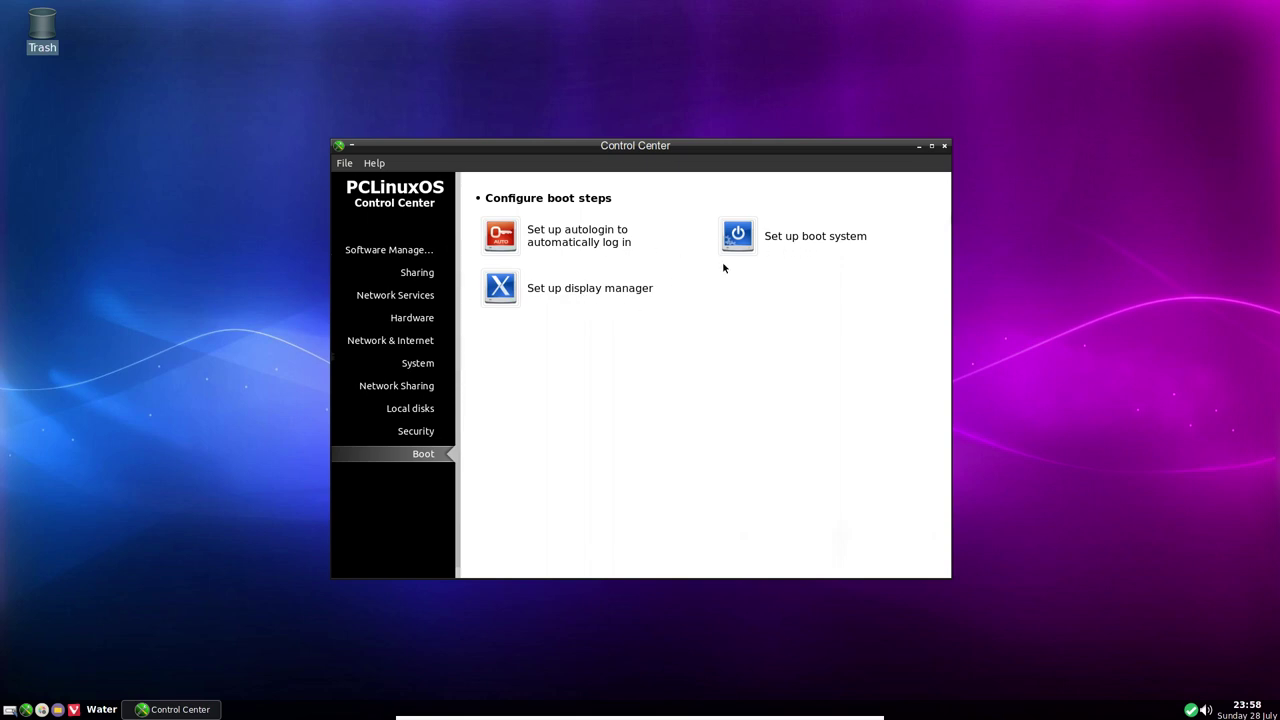
left_click(799, 240)
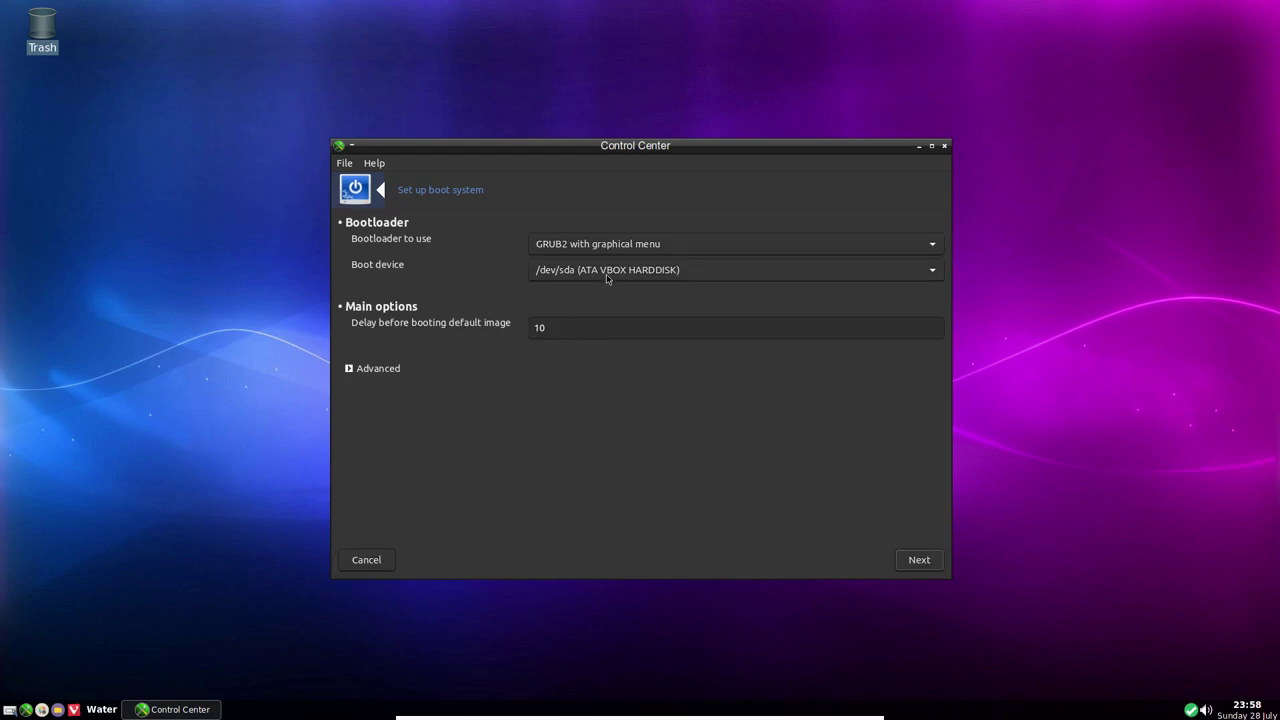
left_click(673, 250)
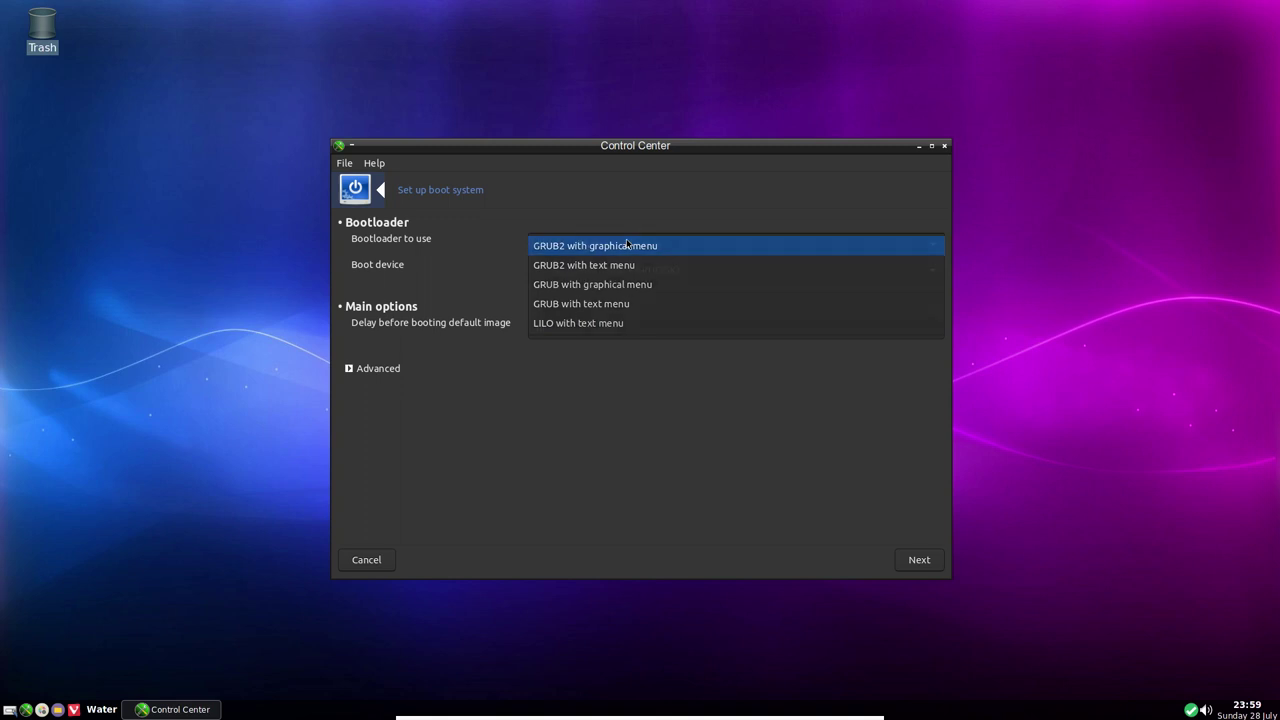
left_click(595, 245)
left_click(355, 565)
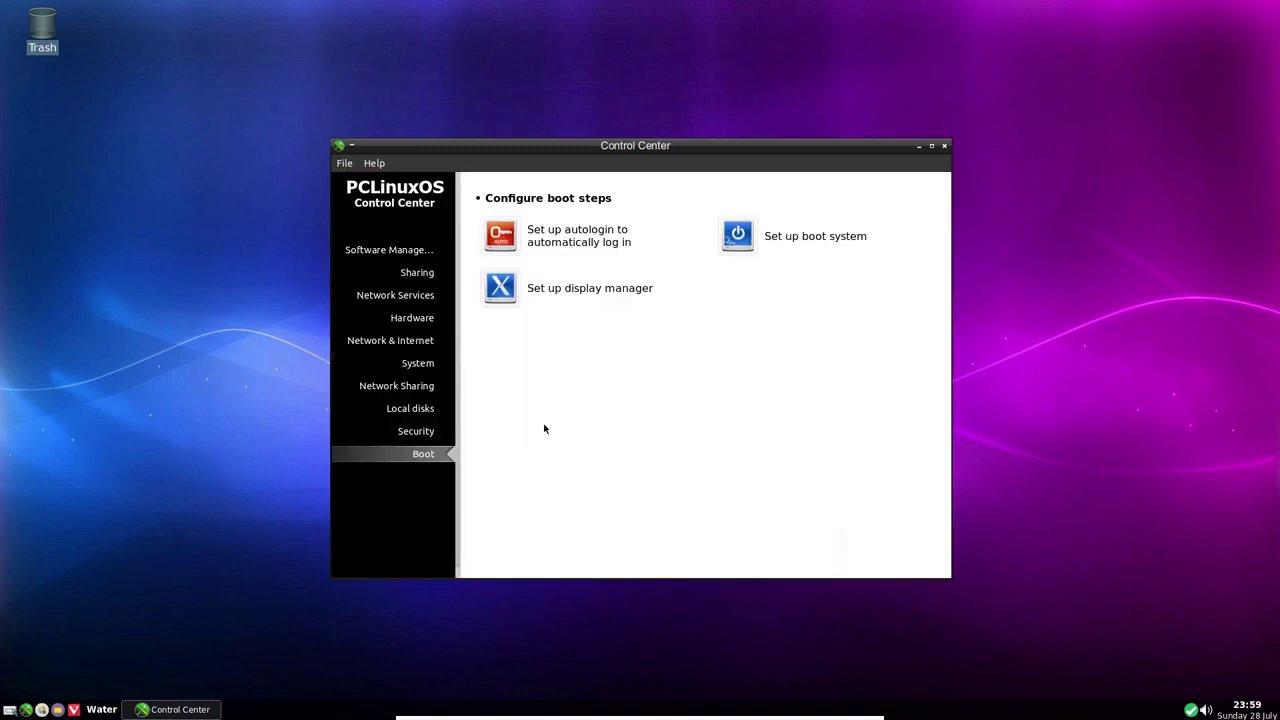
Glance at the display manager settings without changes, then close the Control Center
left_click(562, 289)
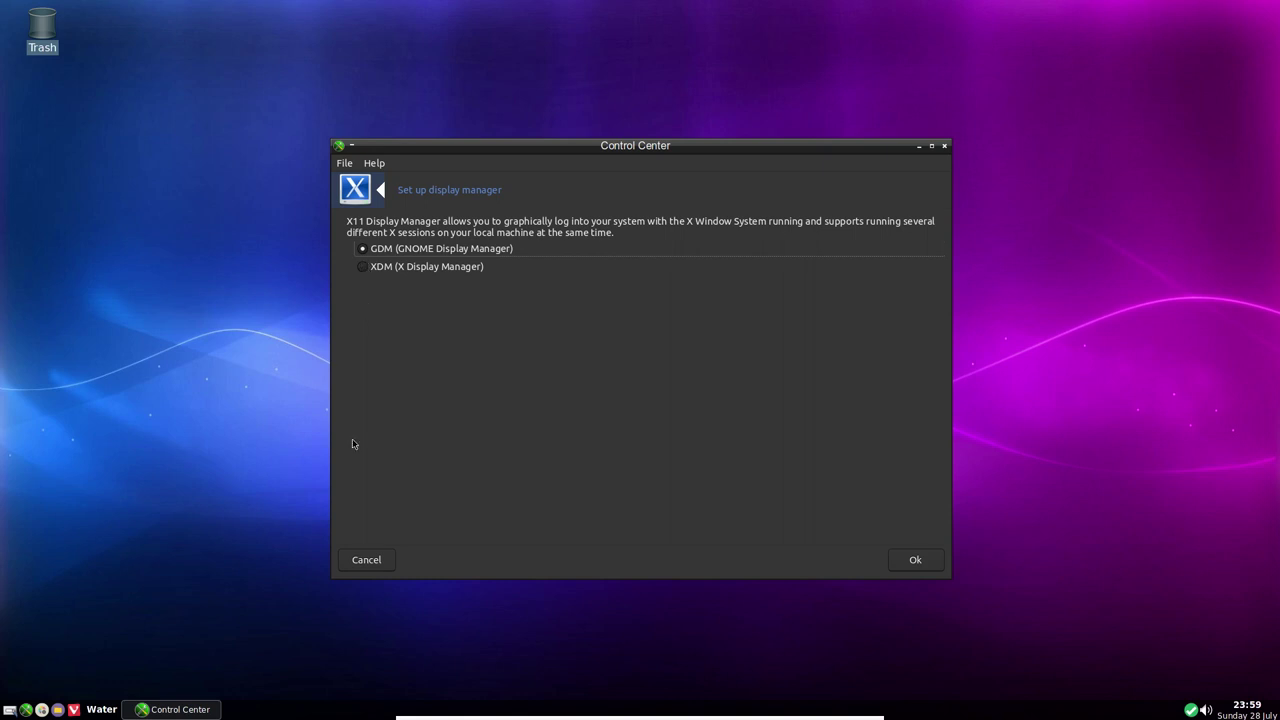
left_click(366, 561)
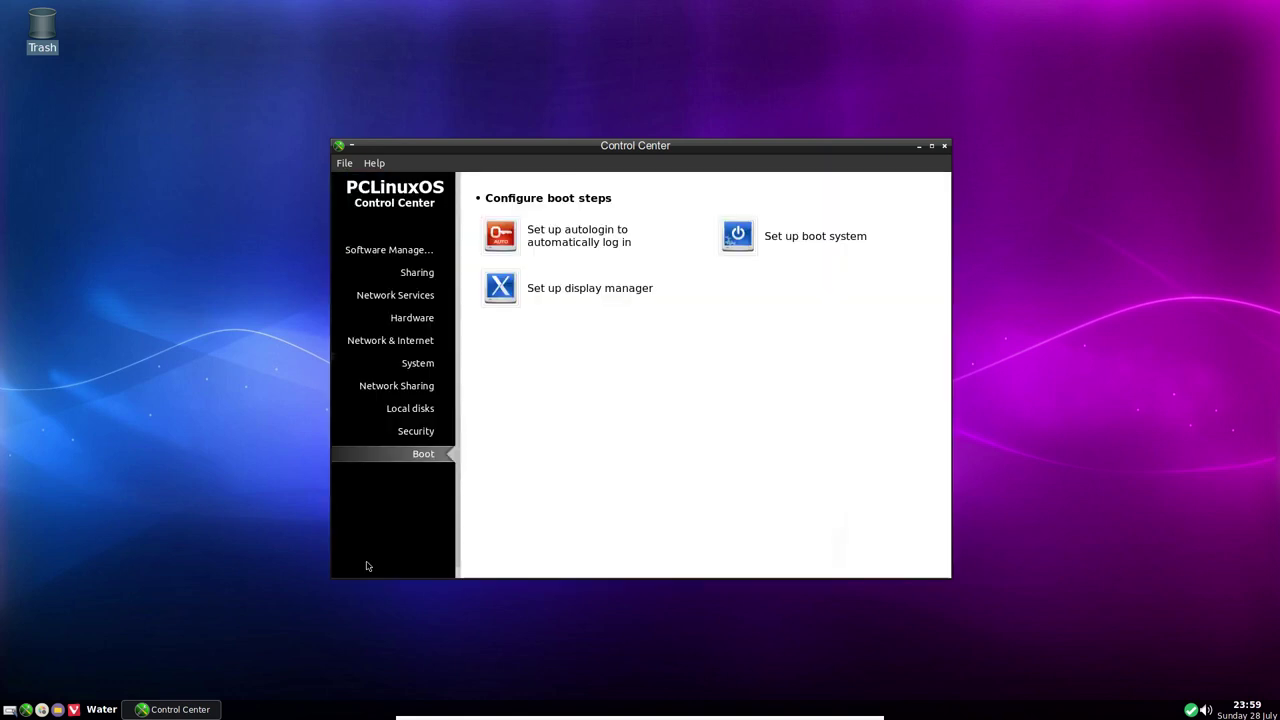
left_click(943, 147)
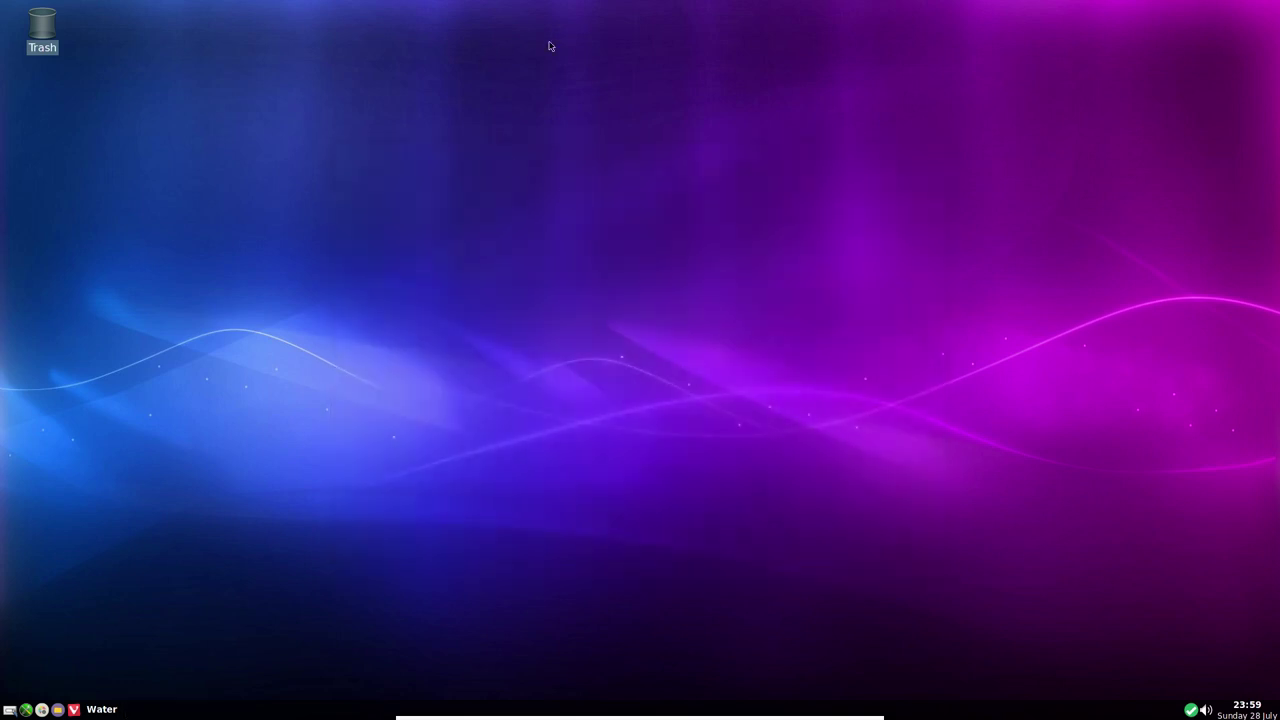
Launch Vivaldi Web Browser from the Openbox desktop menu
right_click(566, 184)
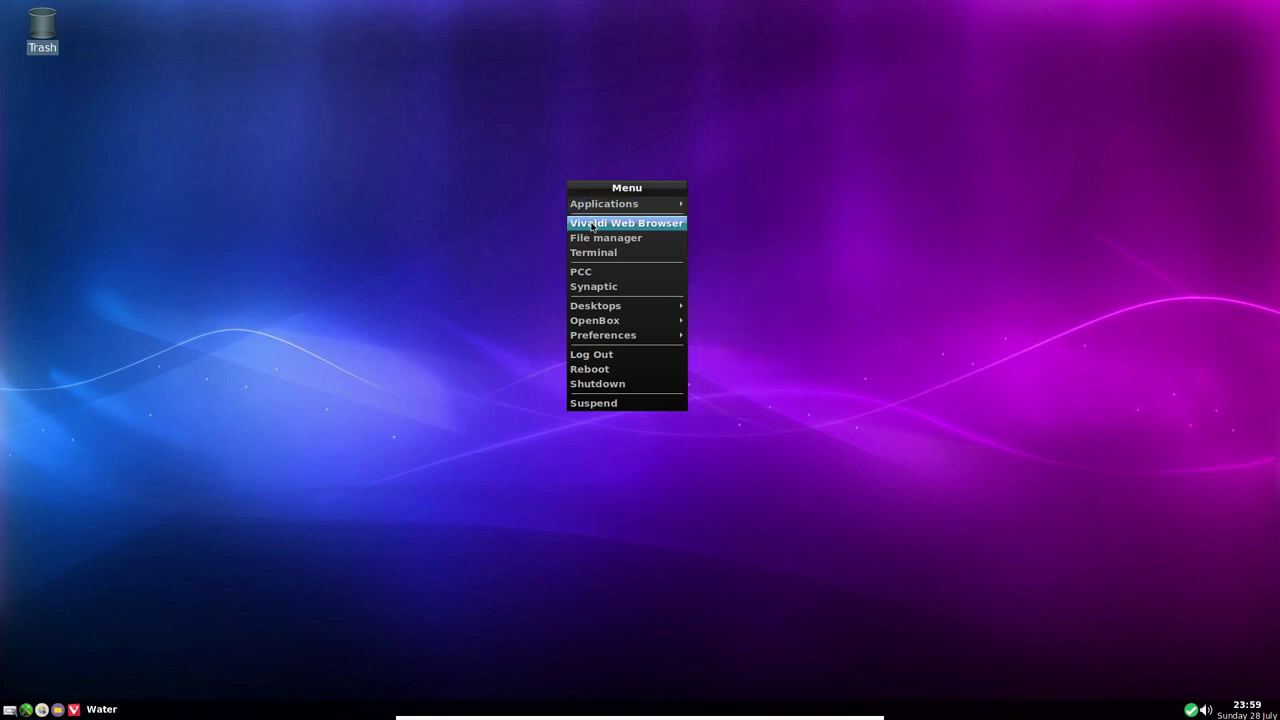
left_click(591, 227)
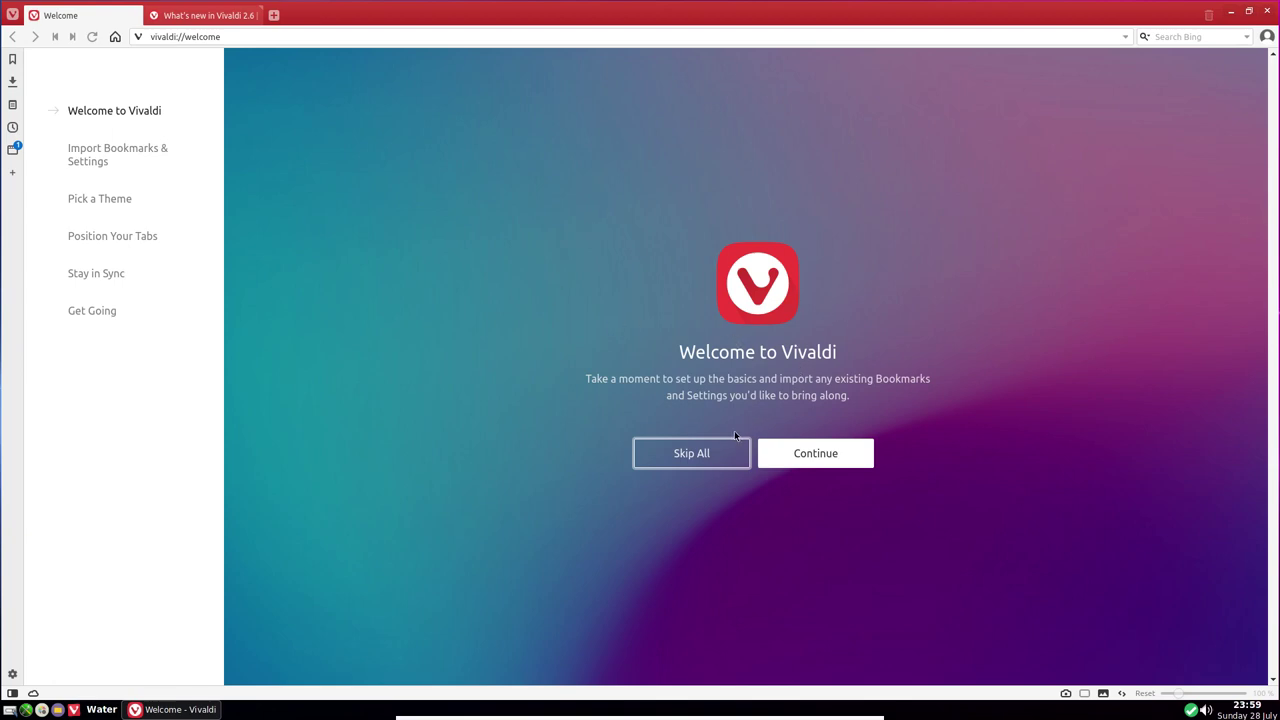
Complete Vivaldi's welcome setup with the Dark theme and top tabs, skipping import and sync
left_click(781, 450)
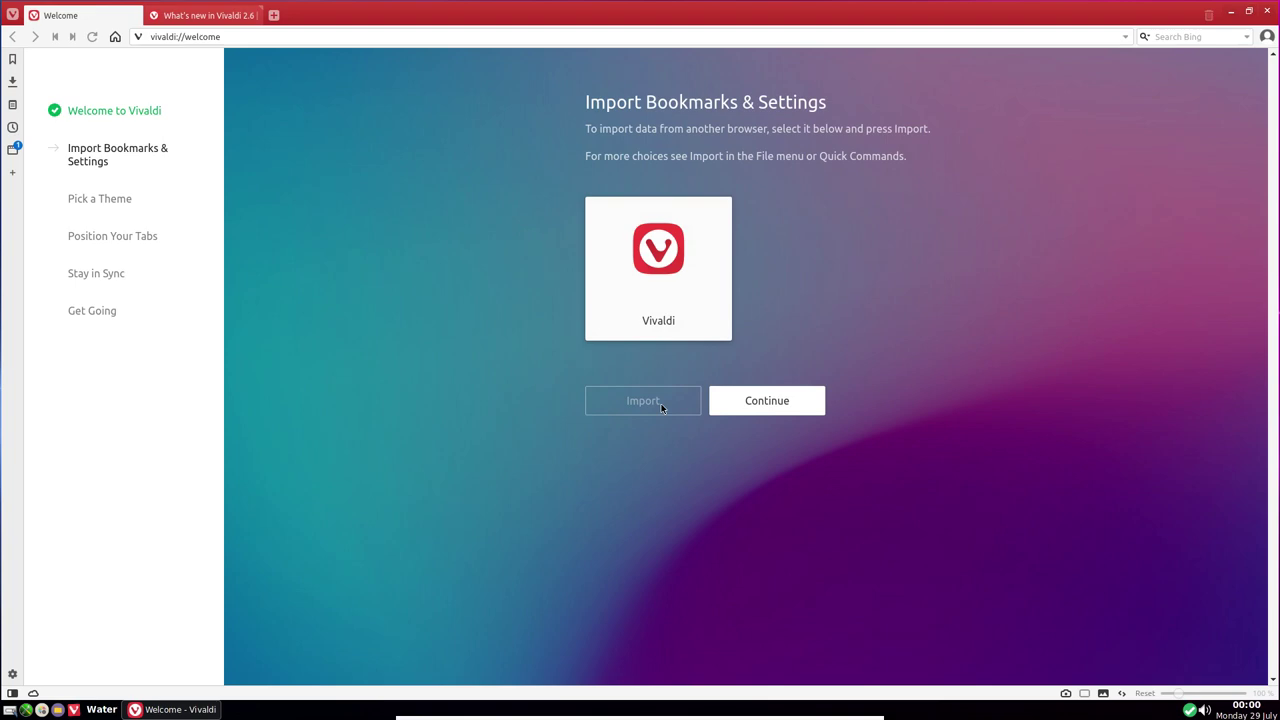
left_click(764, 401)
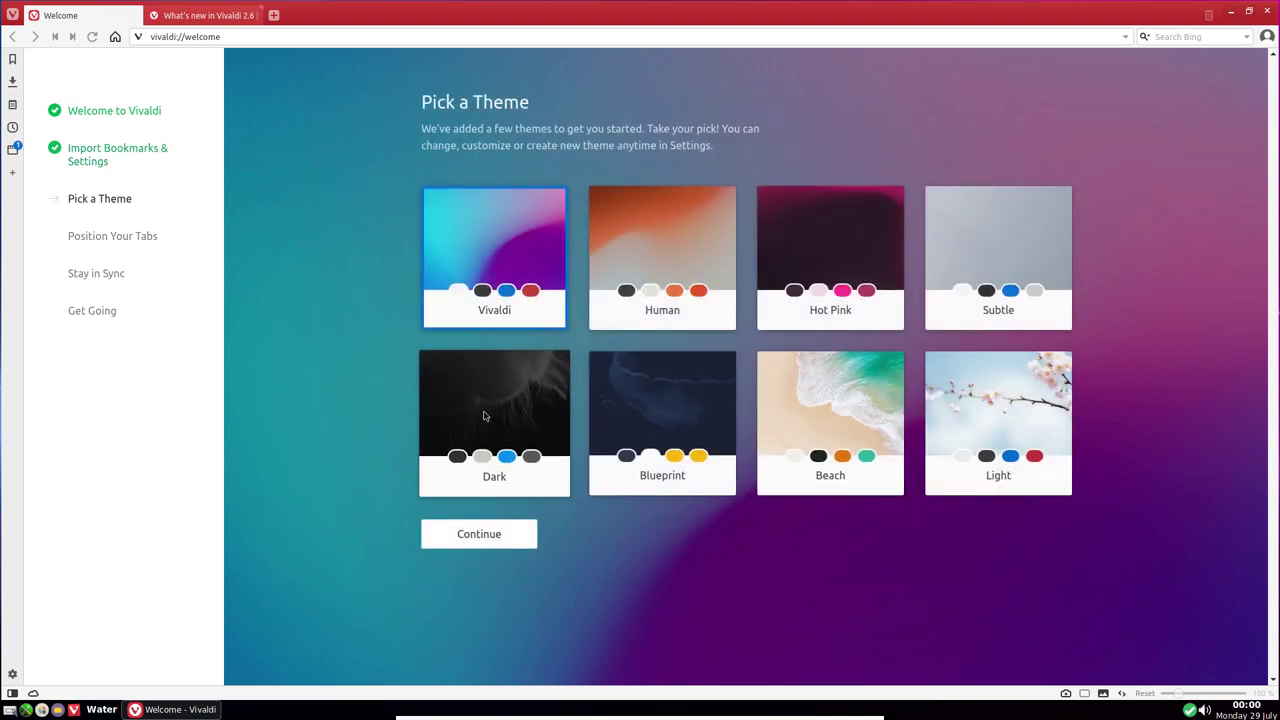
left_click(484, 416)
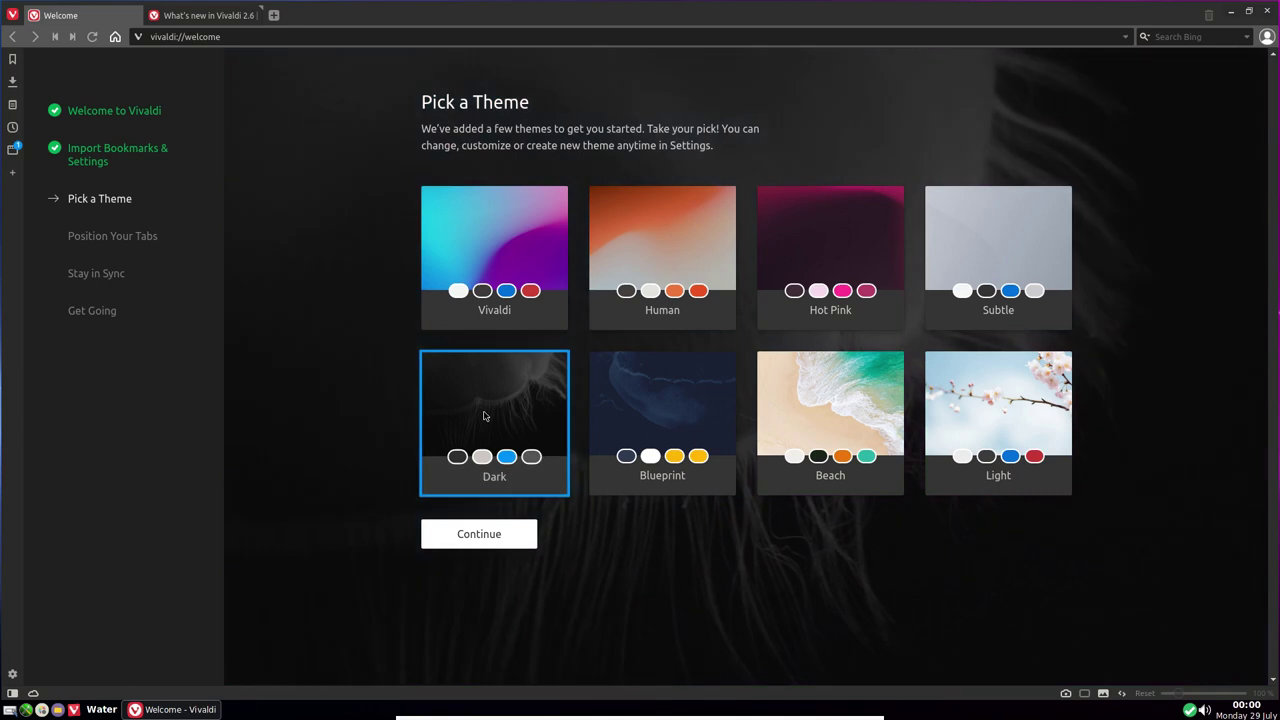
left_click(494, 541)
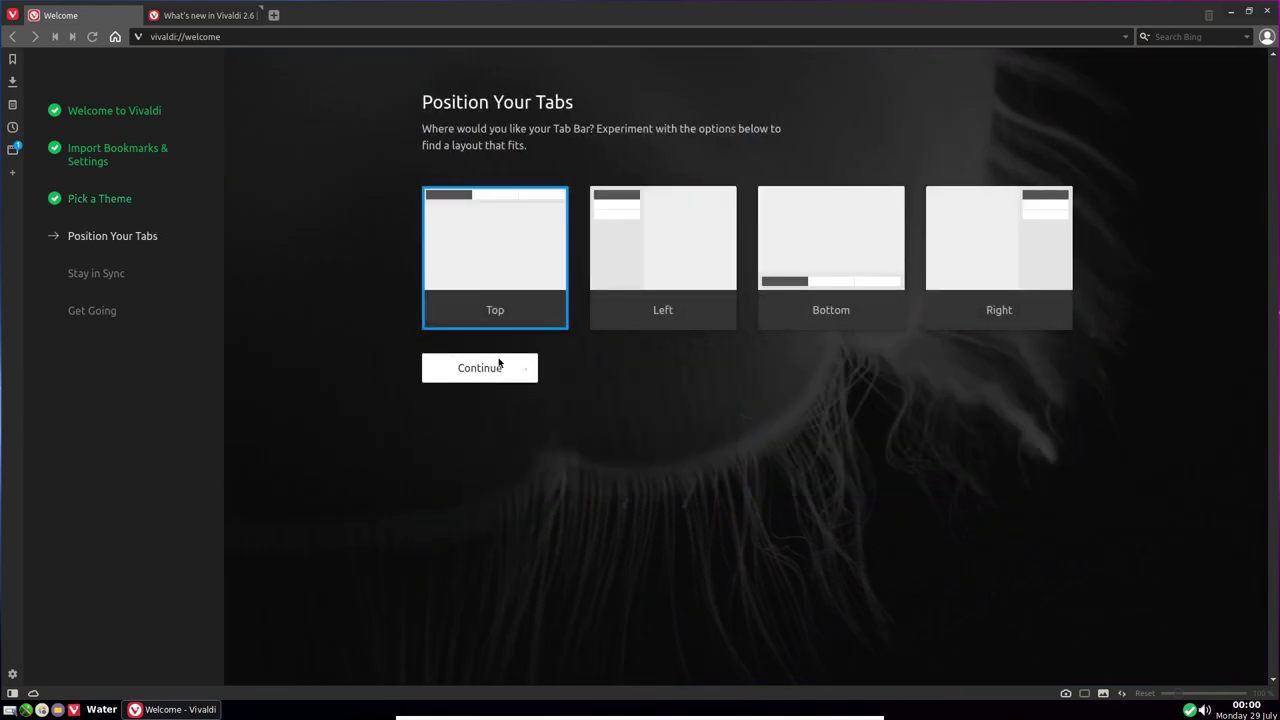
left_click(500, 369)
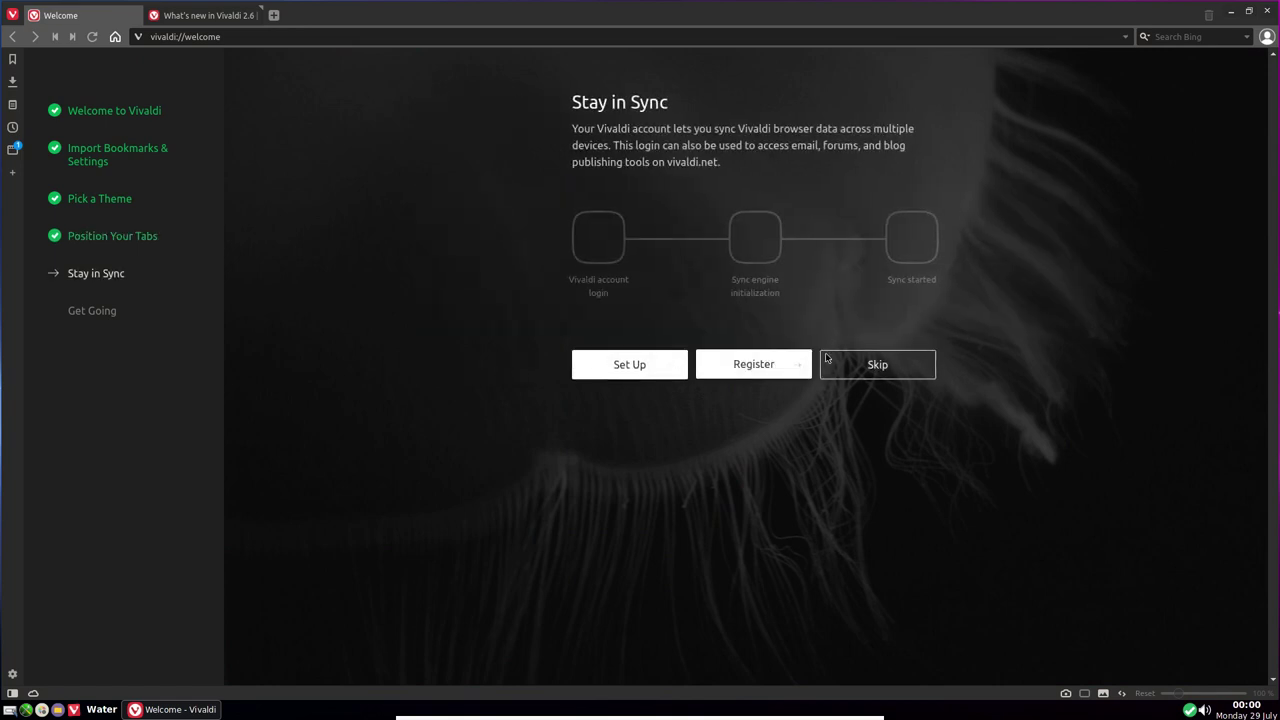
left_click(876, 364)
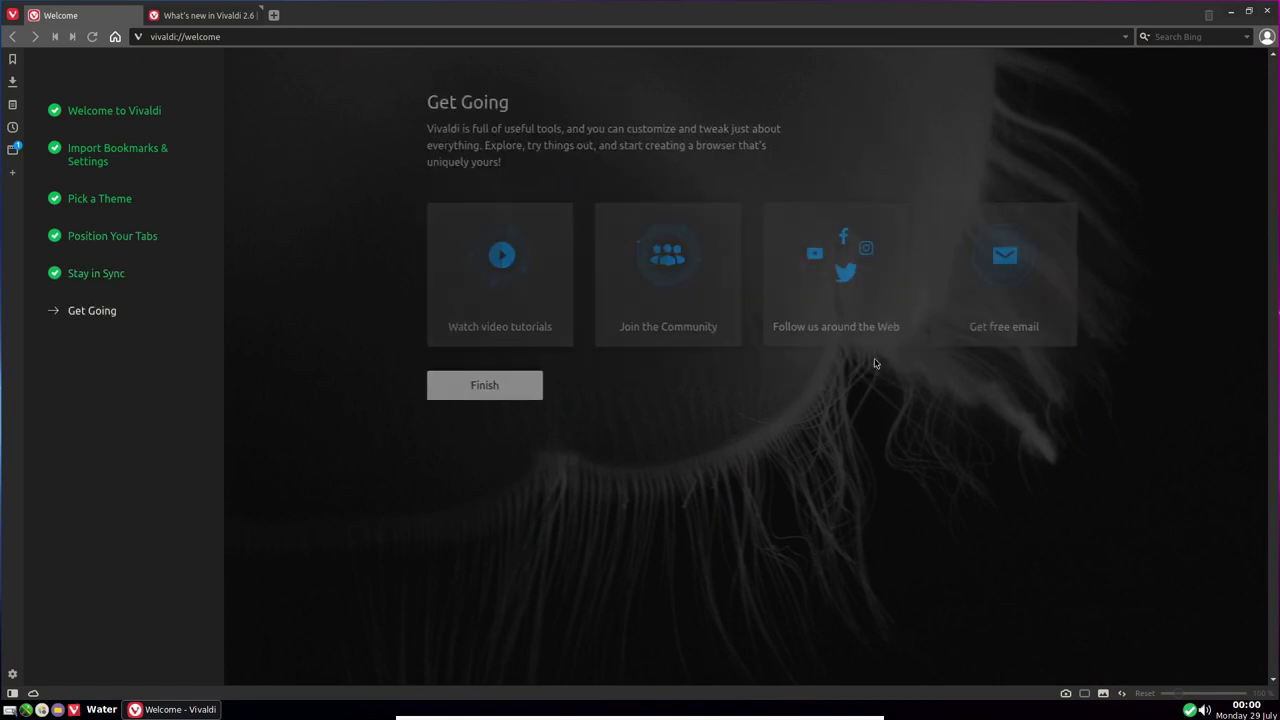
left_click(493, 392)
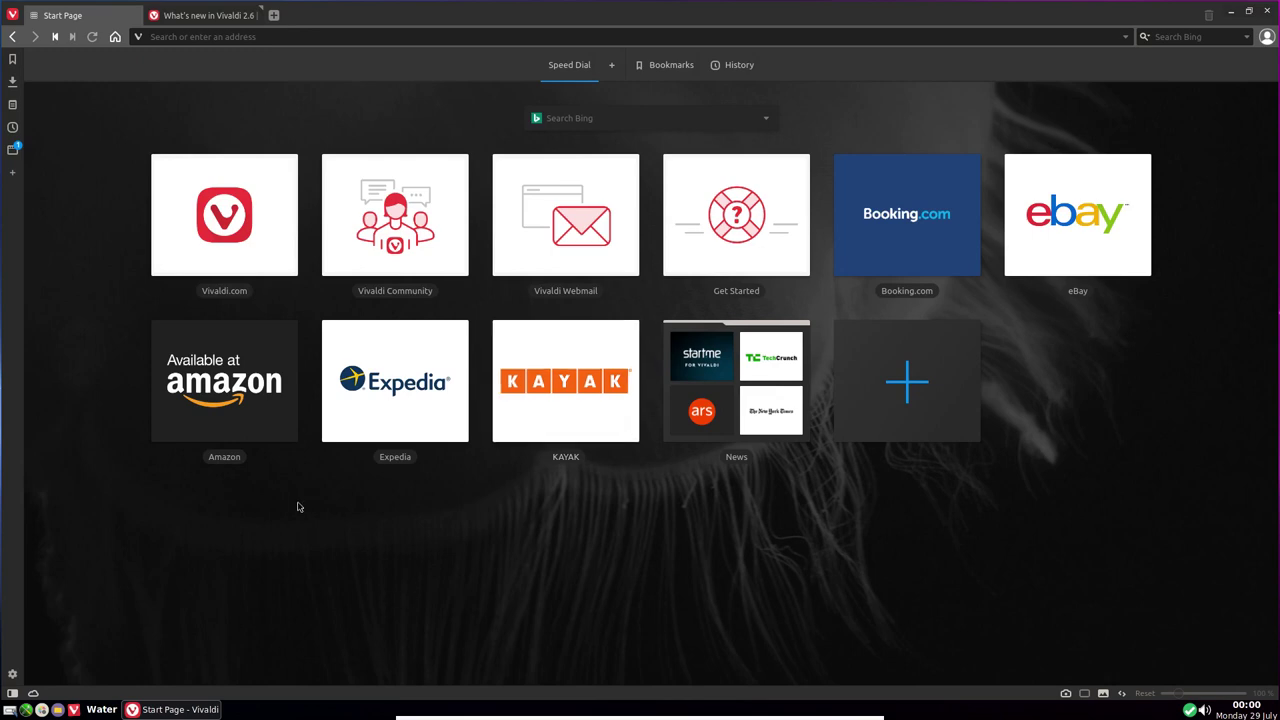
Load the pclinuxos.com website in Vivaldi
left_click(227, 38)
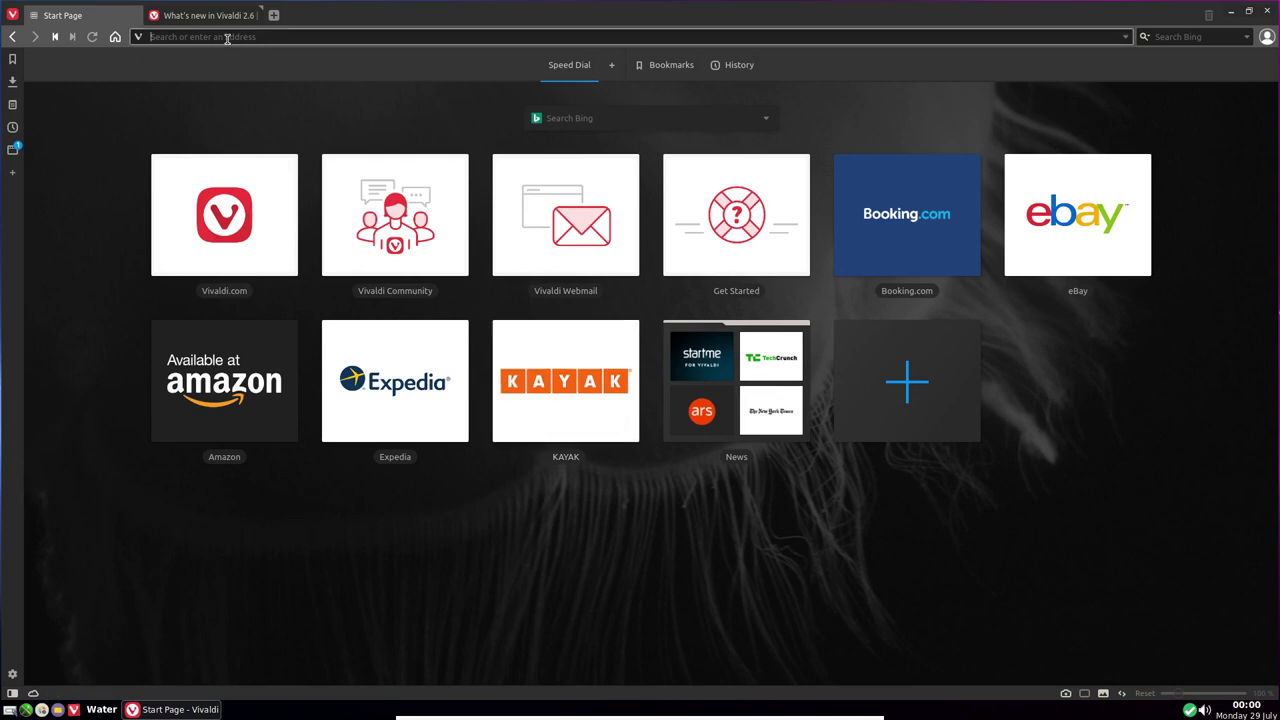
type("pcl")
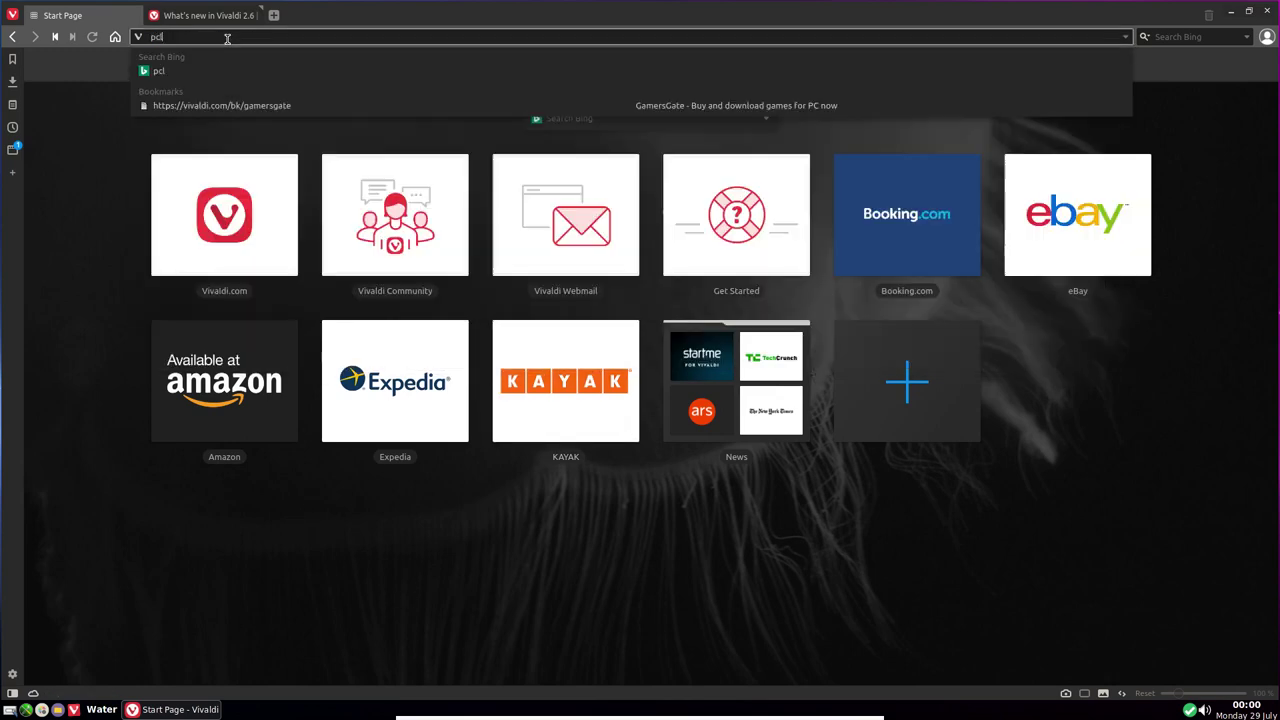
type("inuxos.com")
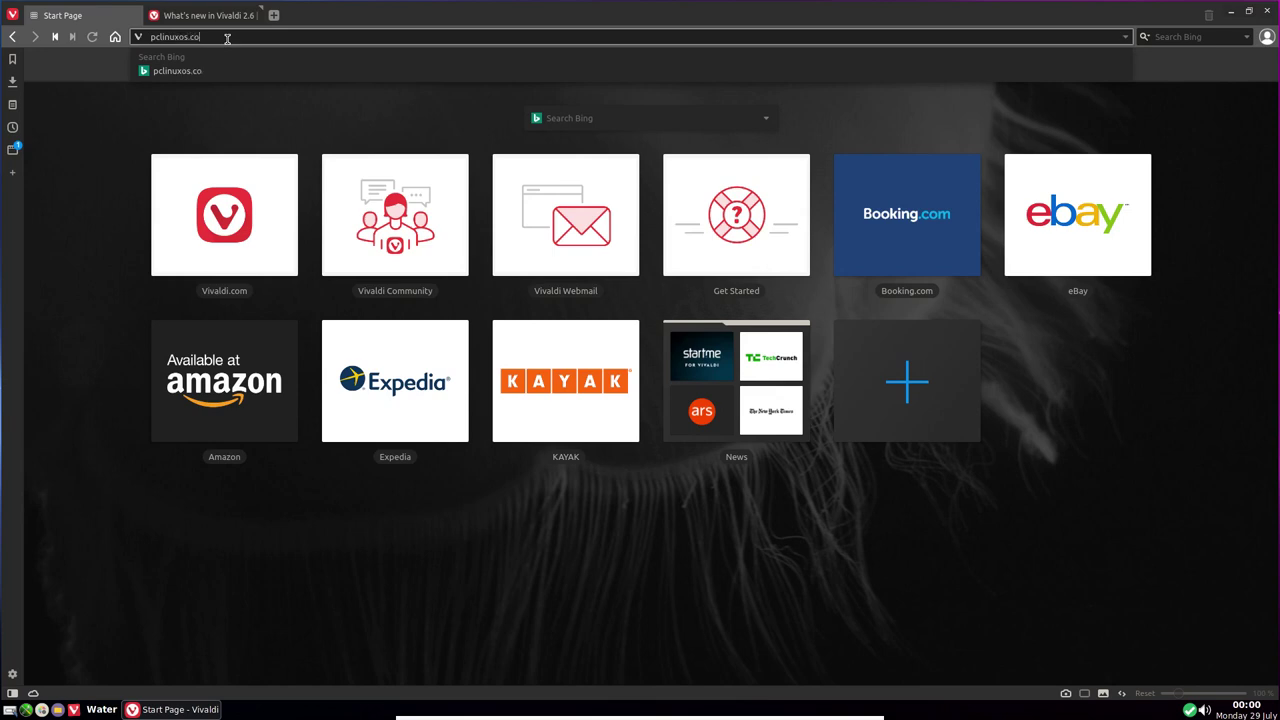
key("Escape")
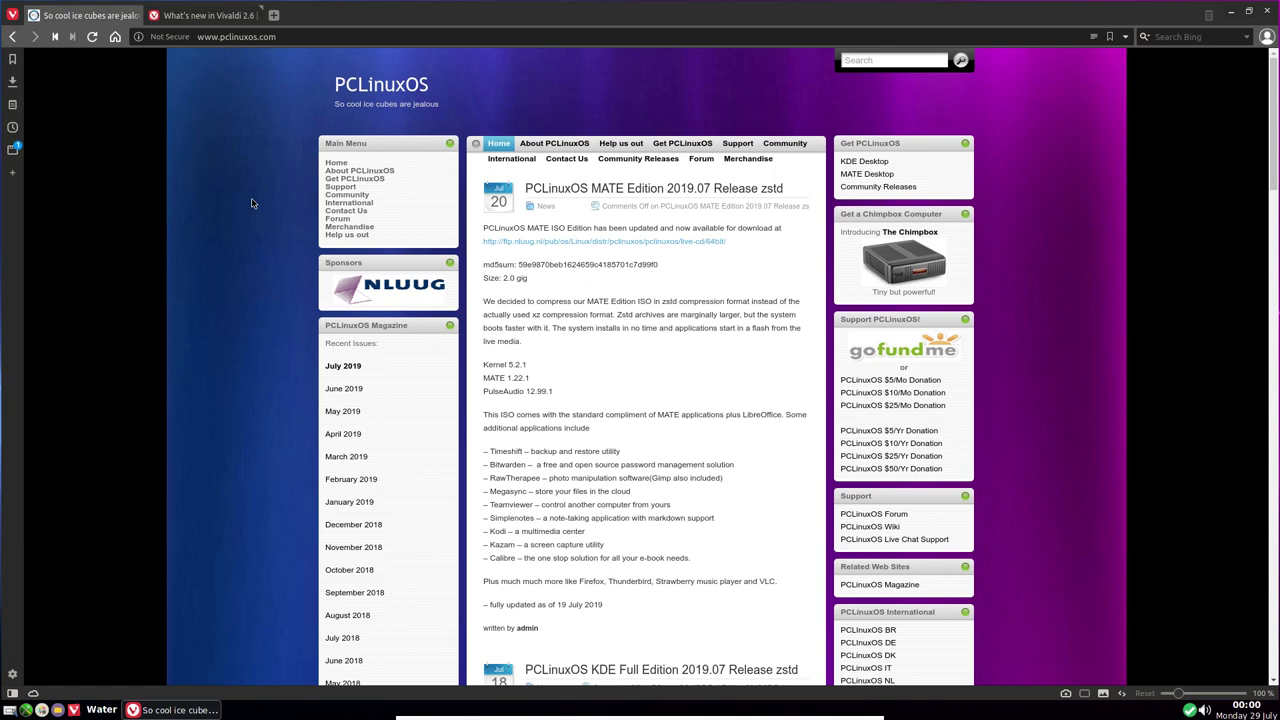
Zoom the page to 140% and scroll through the news posts and back up
key("ctrl+plus")
key("ctrl+plus")
key("ctrl+plus")
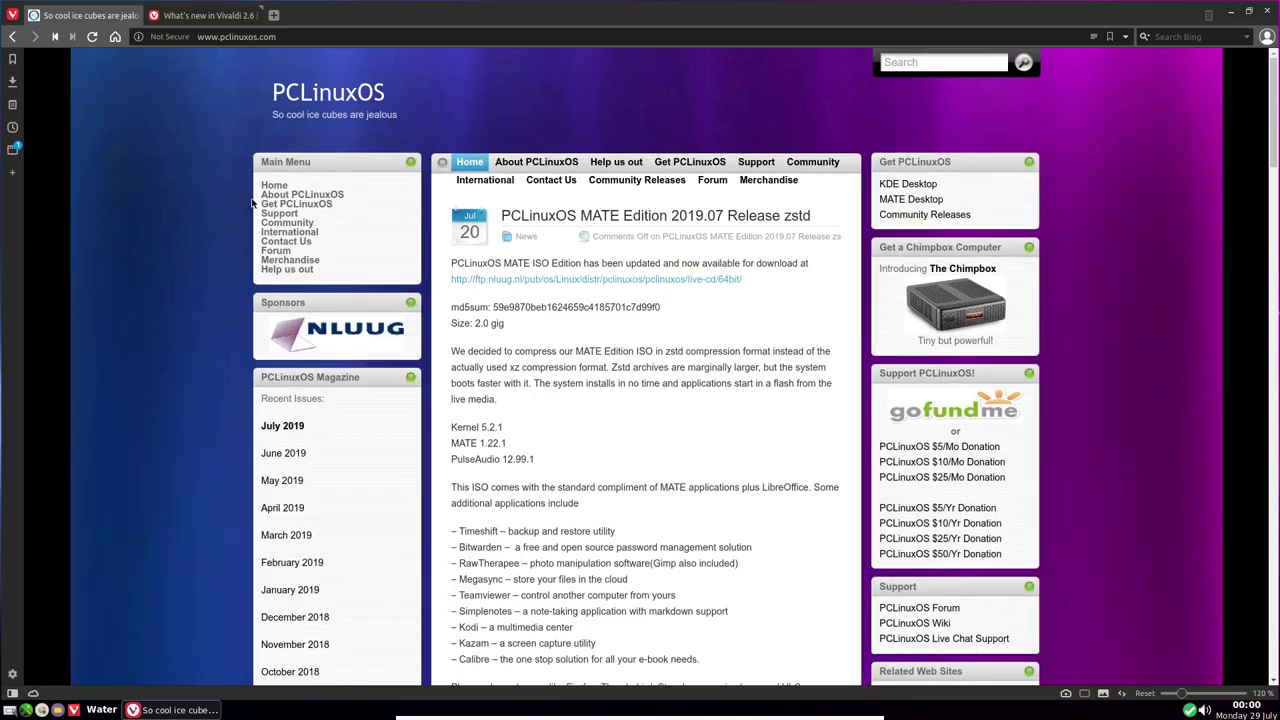
key("ctrl+plus")
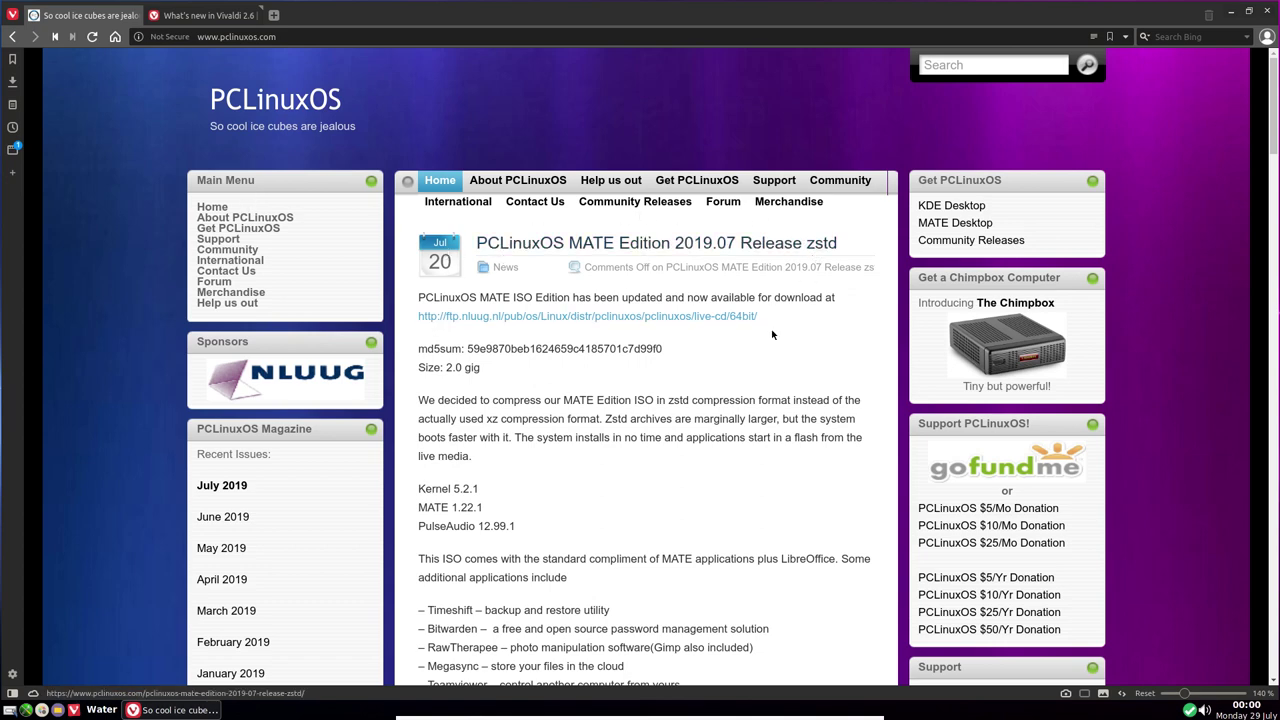
scroll(654, 367, "down", 1)
scroll(651, 374, "down", 3)
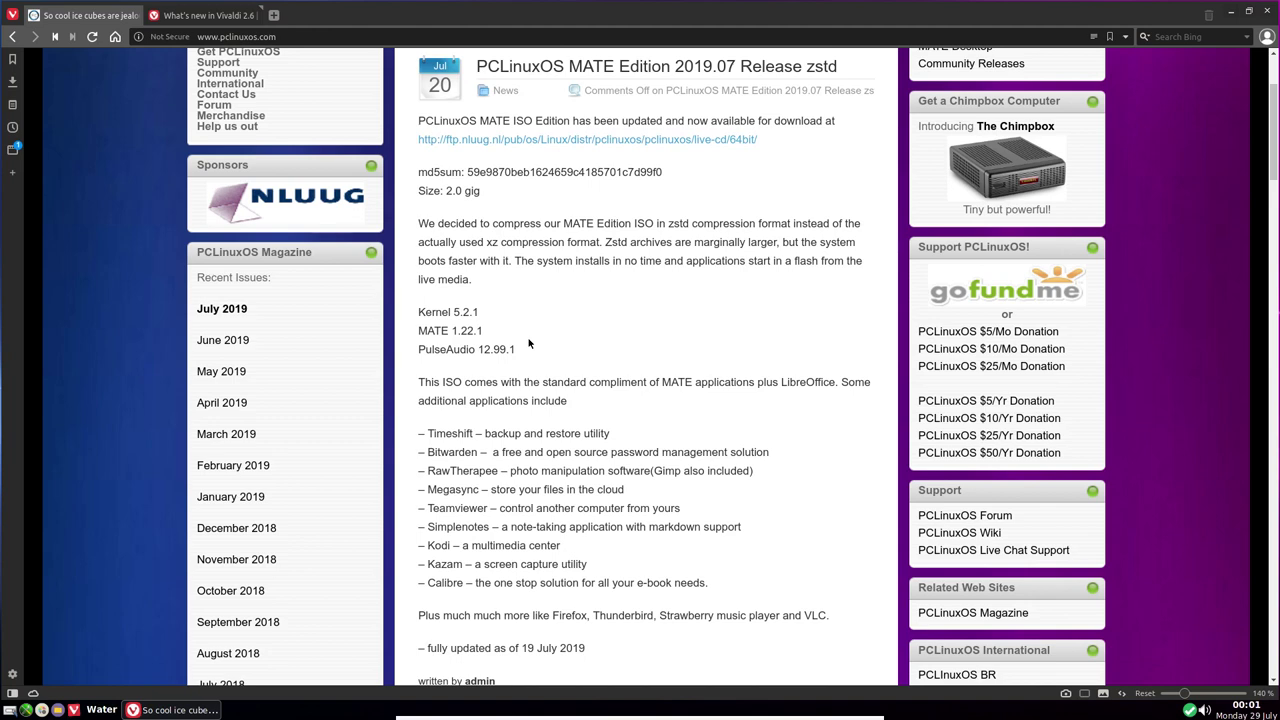
scroll(529, 343, "down", 3)
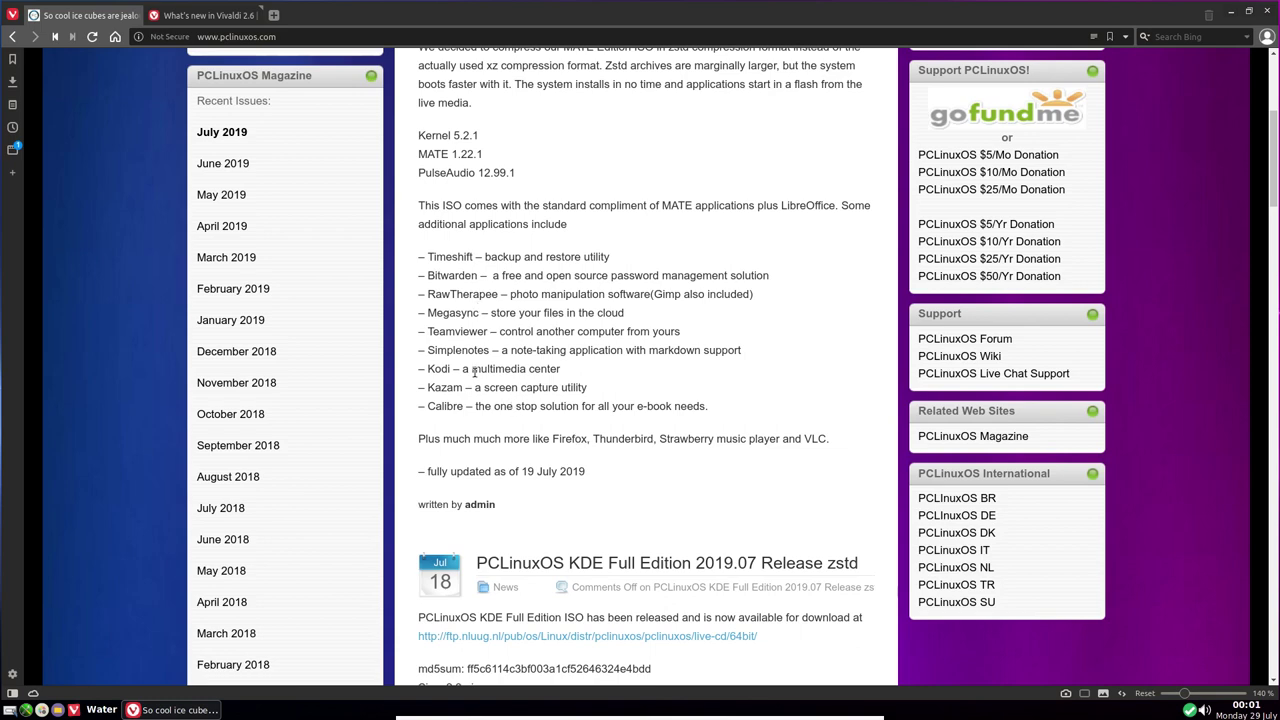
scroll(570, 438, "down", 5)
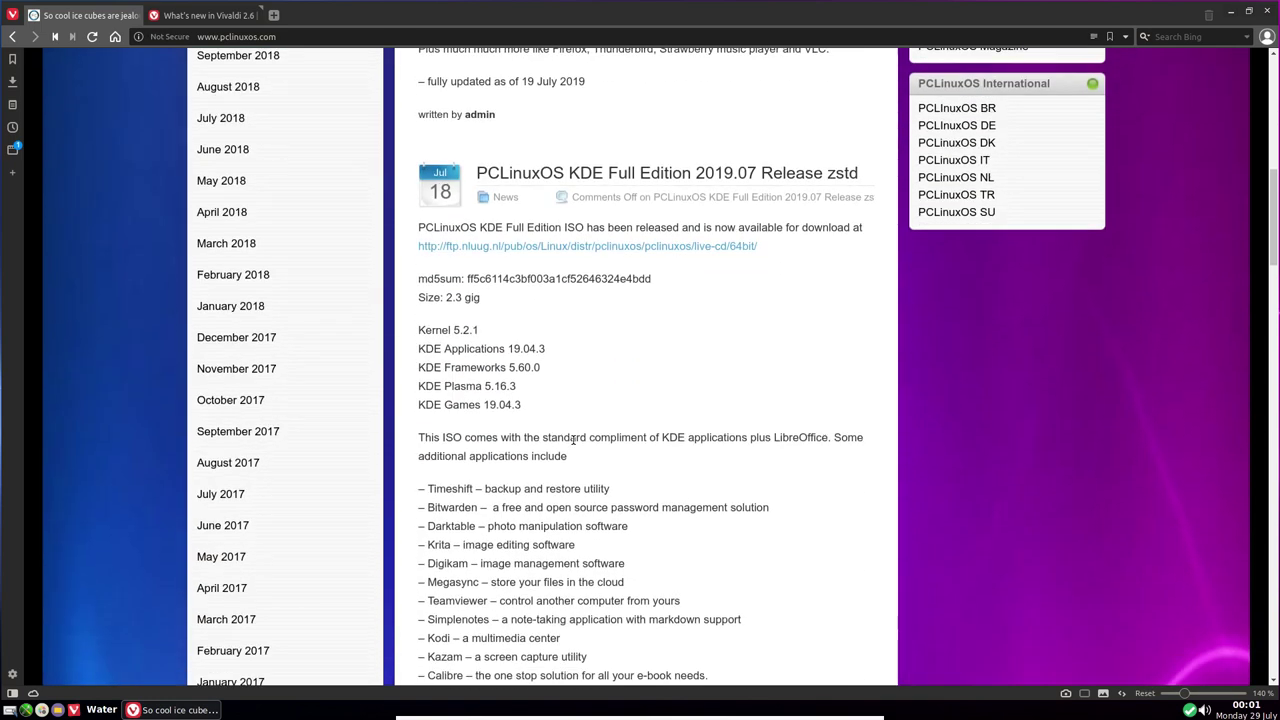
scroll(590, 390, "down", 3)
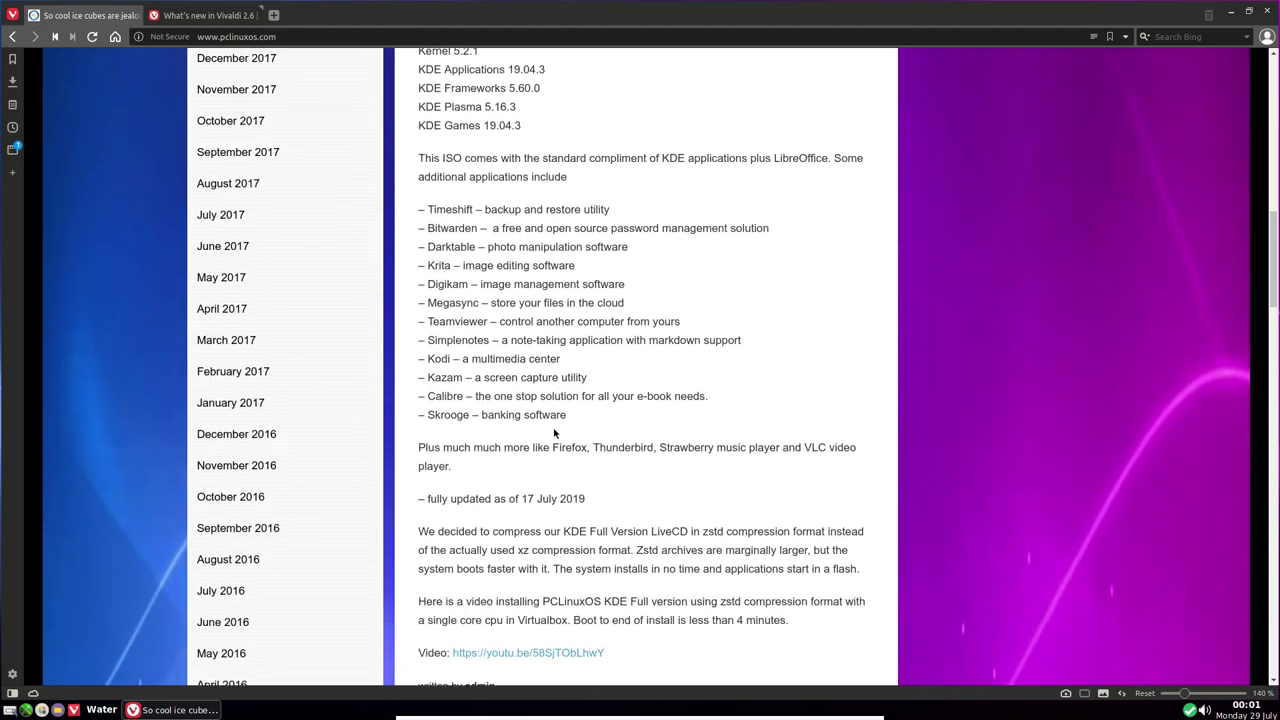
scroll(554, 432, "up", 12)
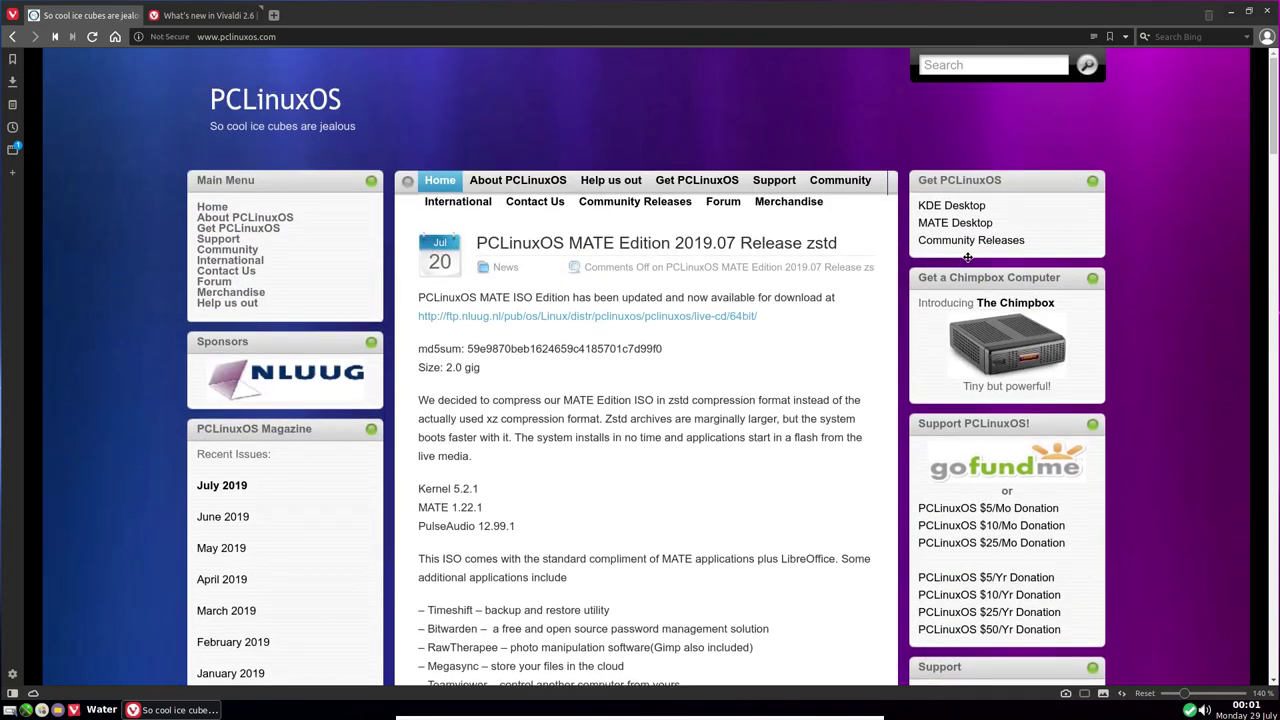
Open the community ISO listing from Community Releases and browse the Trinity folder
left_click(968, 243)
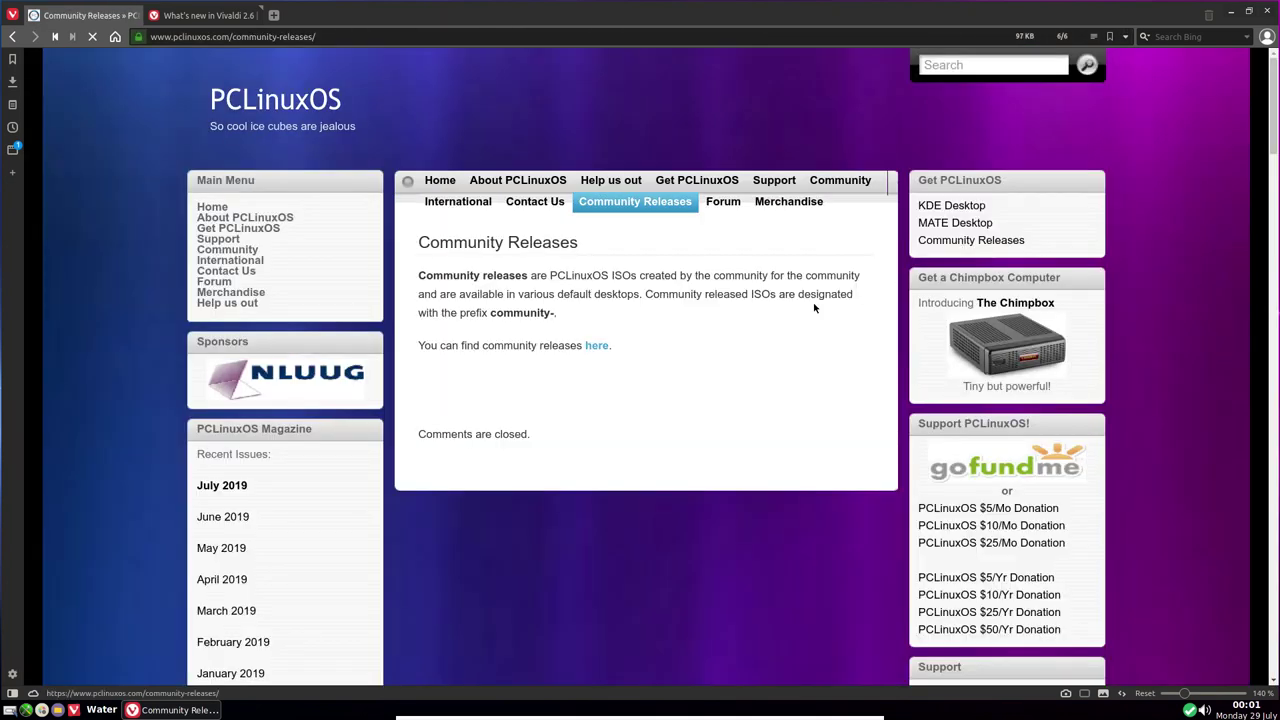
left_click(598, 346)
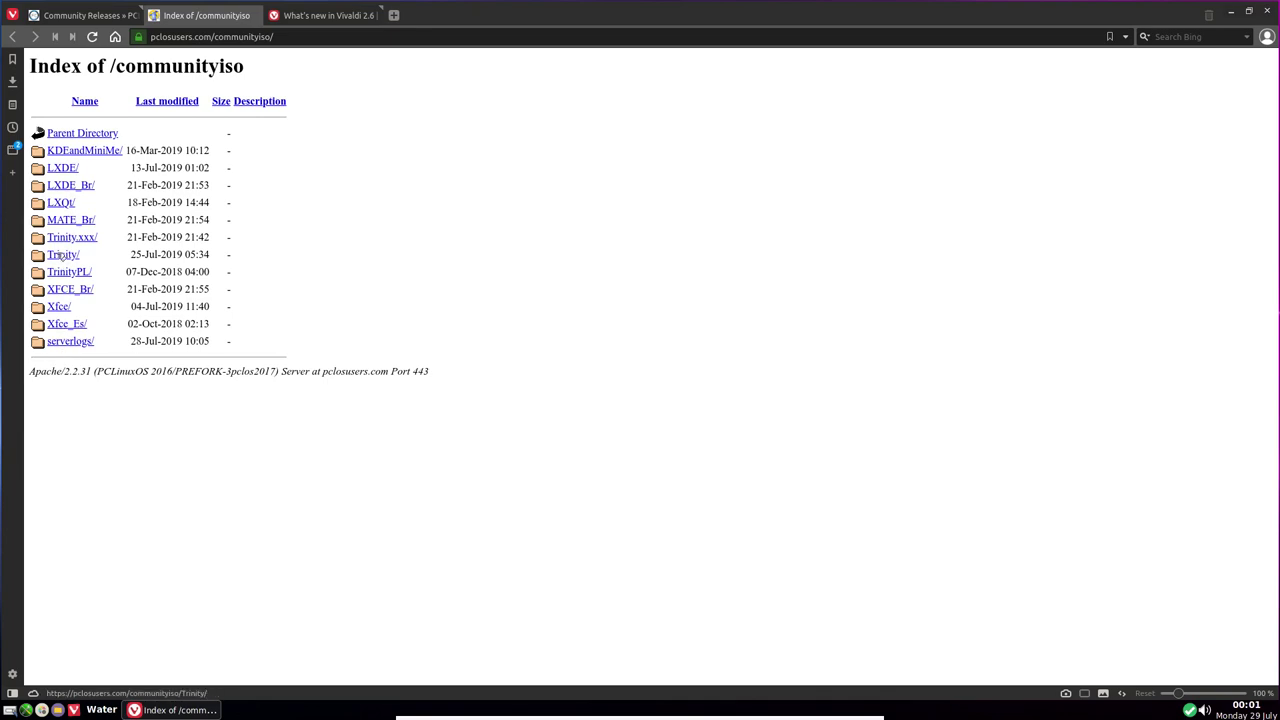
left_click(60, 255)
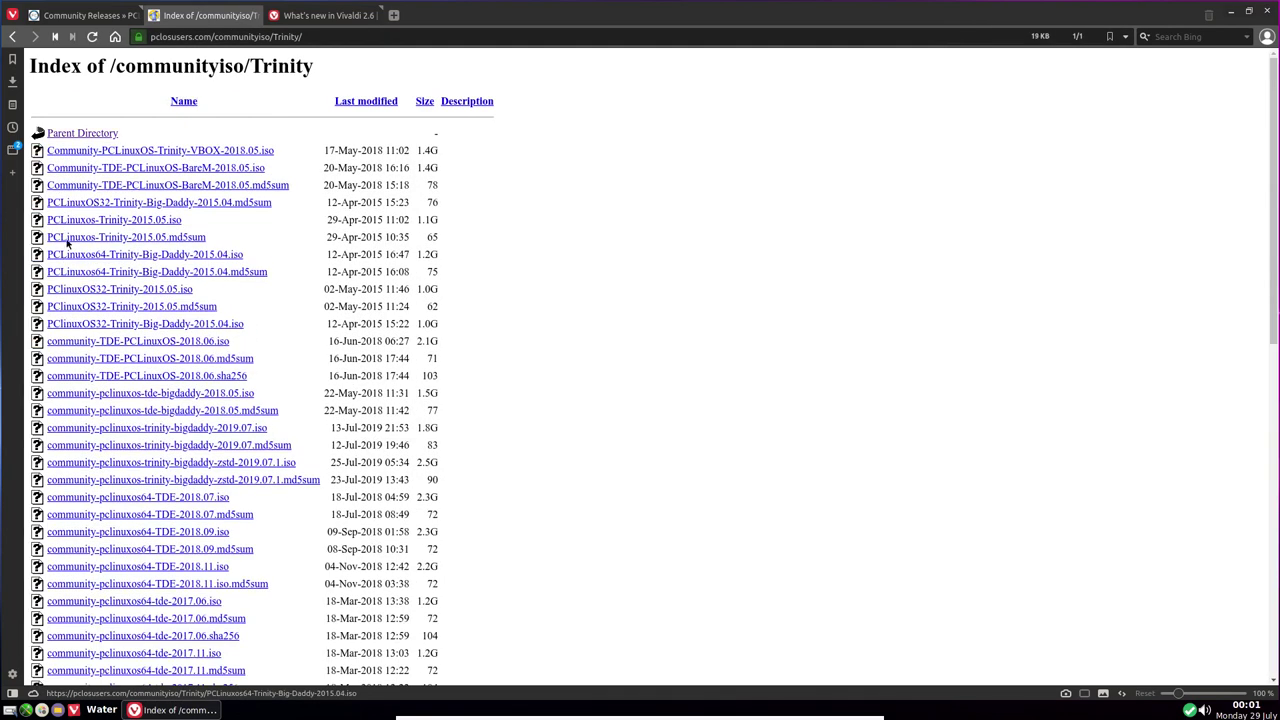
scroll(133, 238, "down", 15)
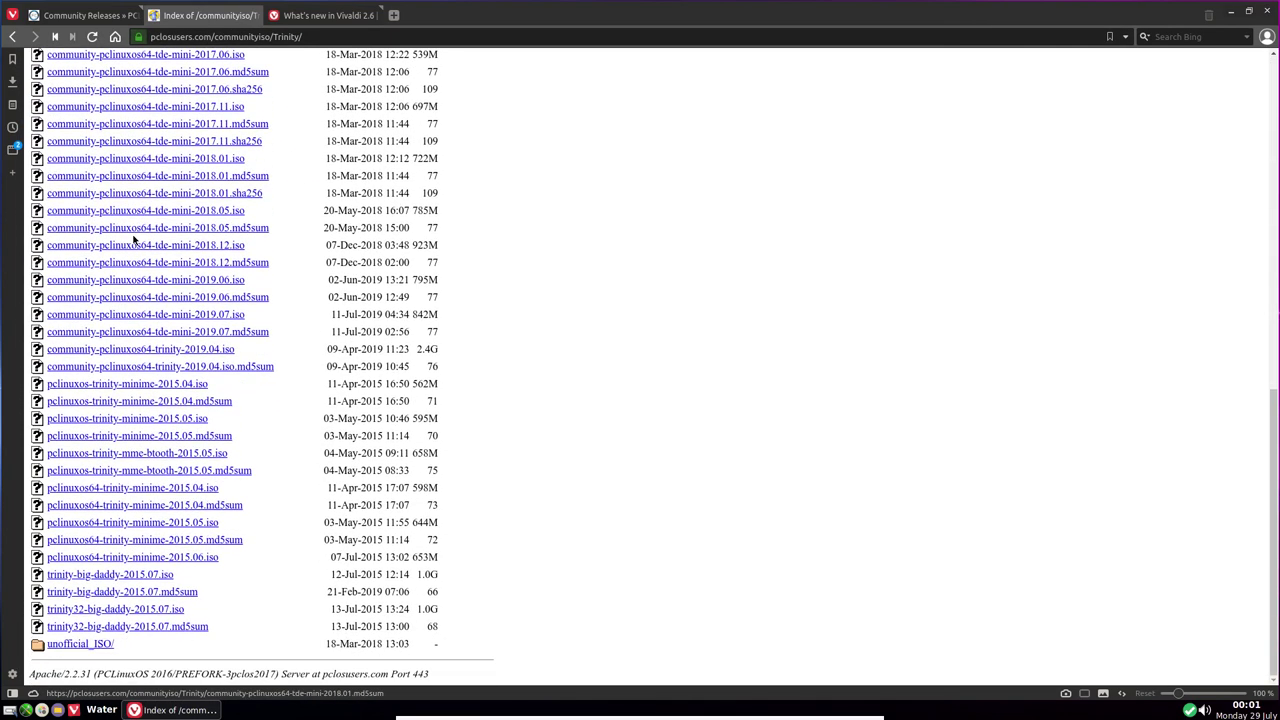
scroll(133, 238, "up", 15)
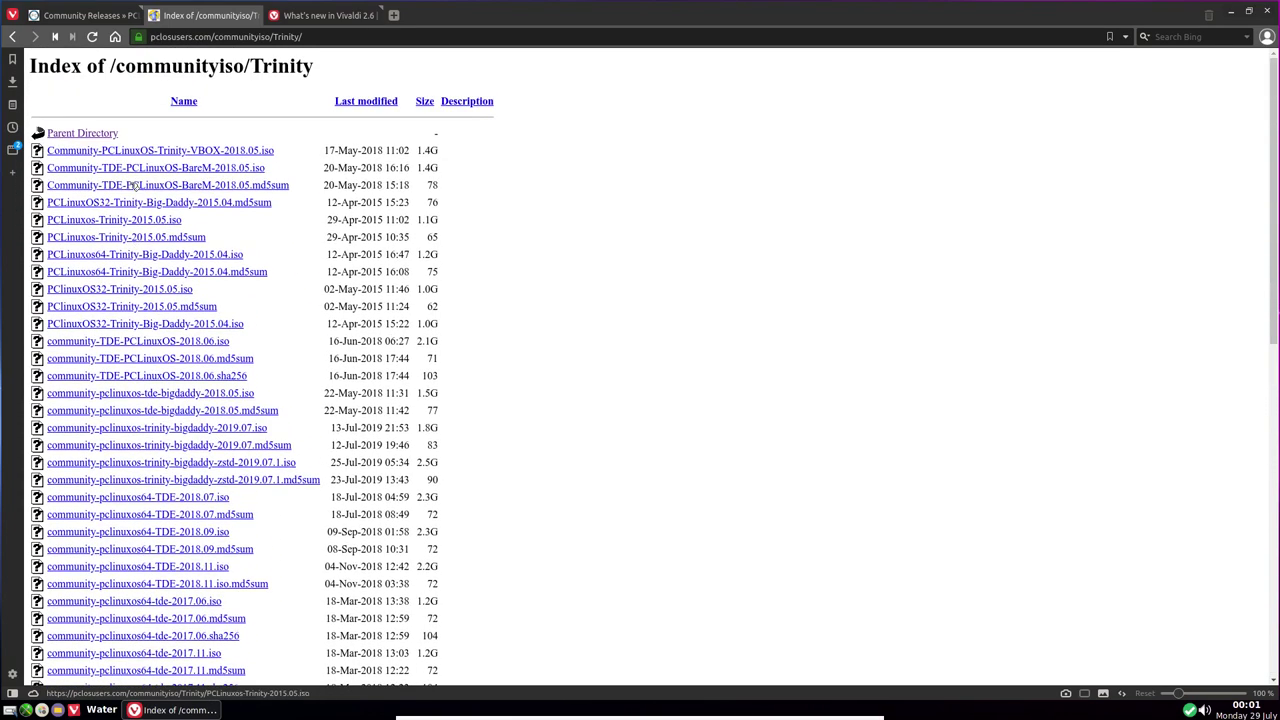
left_click(318, 37)
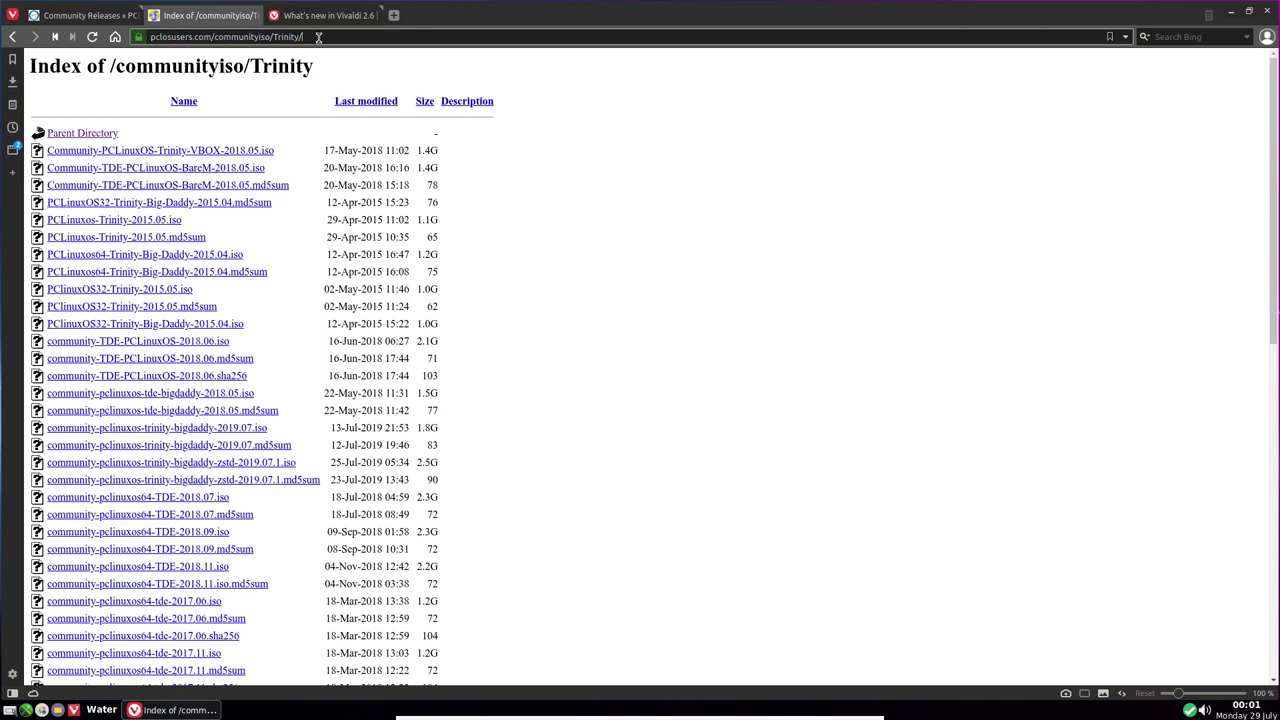
Load trinity.mypclinuxos.com/Openbox, then close Vivaldi and confirm the exit
type("t")
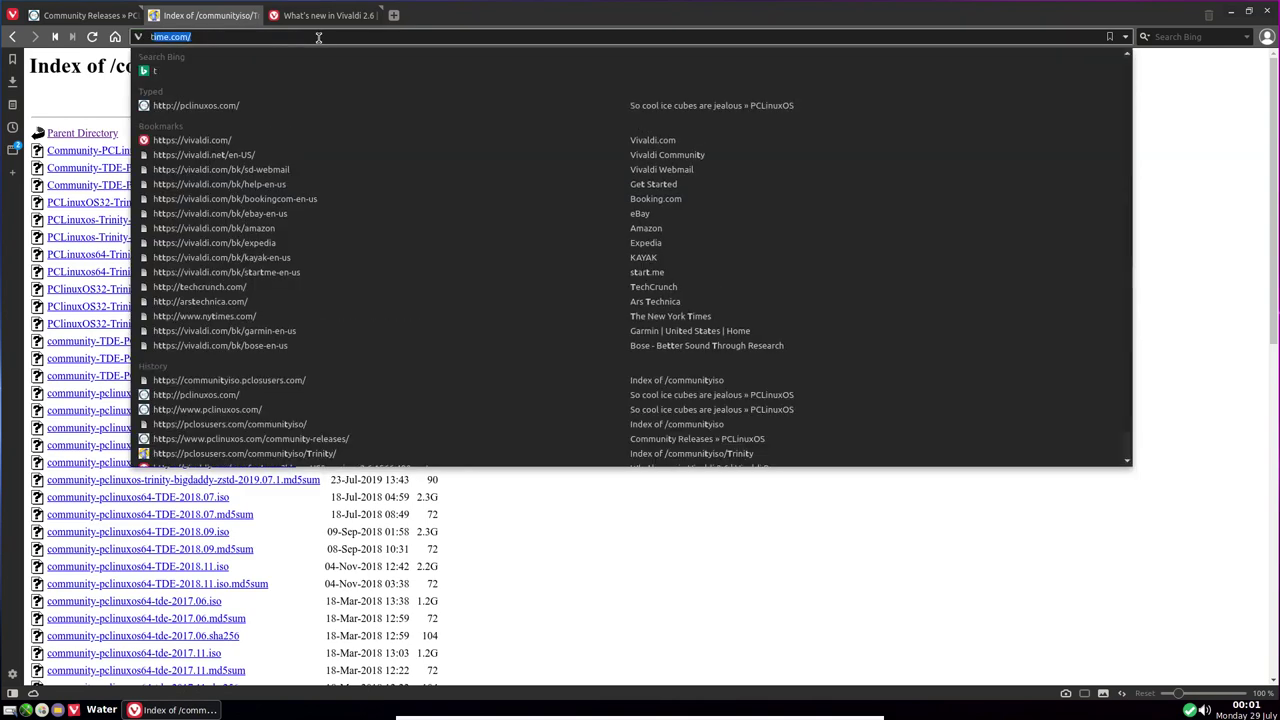
type("rinity.pcl")
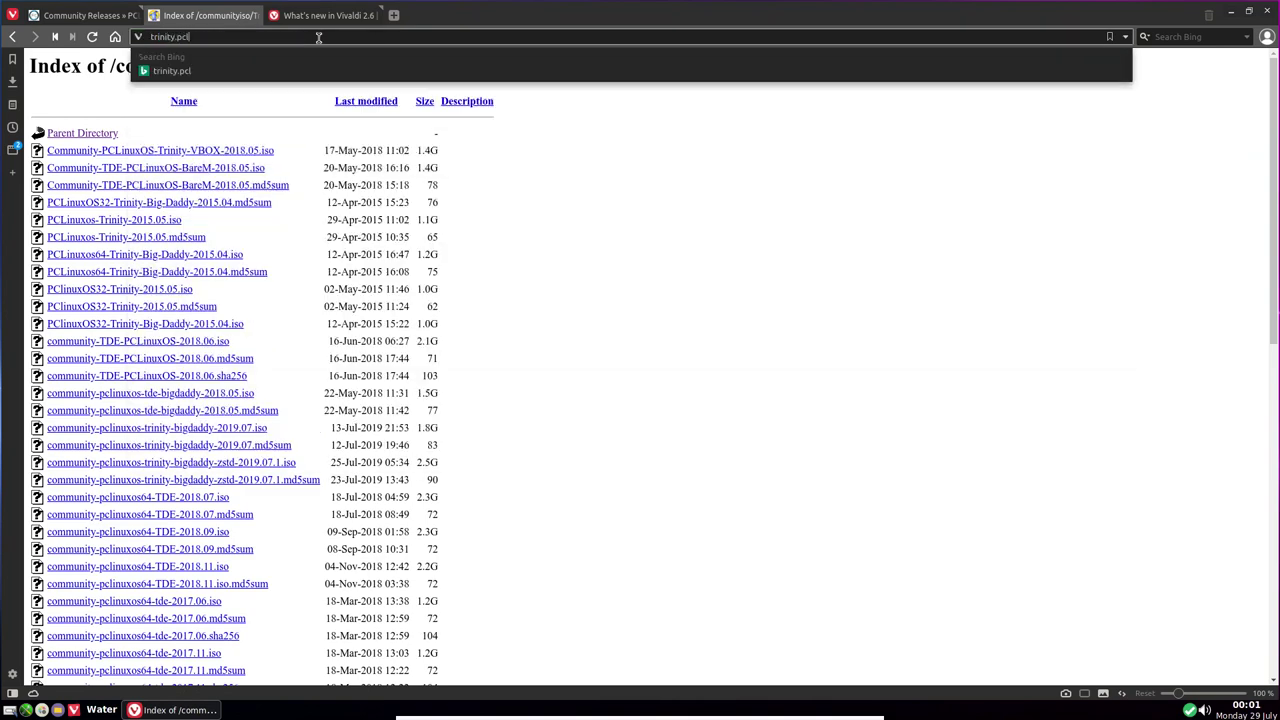
type("inix")
key("BackSpace")
key("BackSpace")
key("BackSpace")
key("BackSpace")
type("myp")
type("clinu")
type("xos,com")
key("BackSpace")
key("BackSpace")
type("om/Openb")
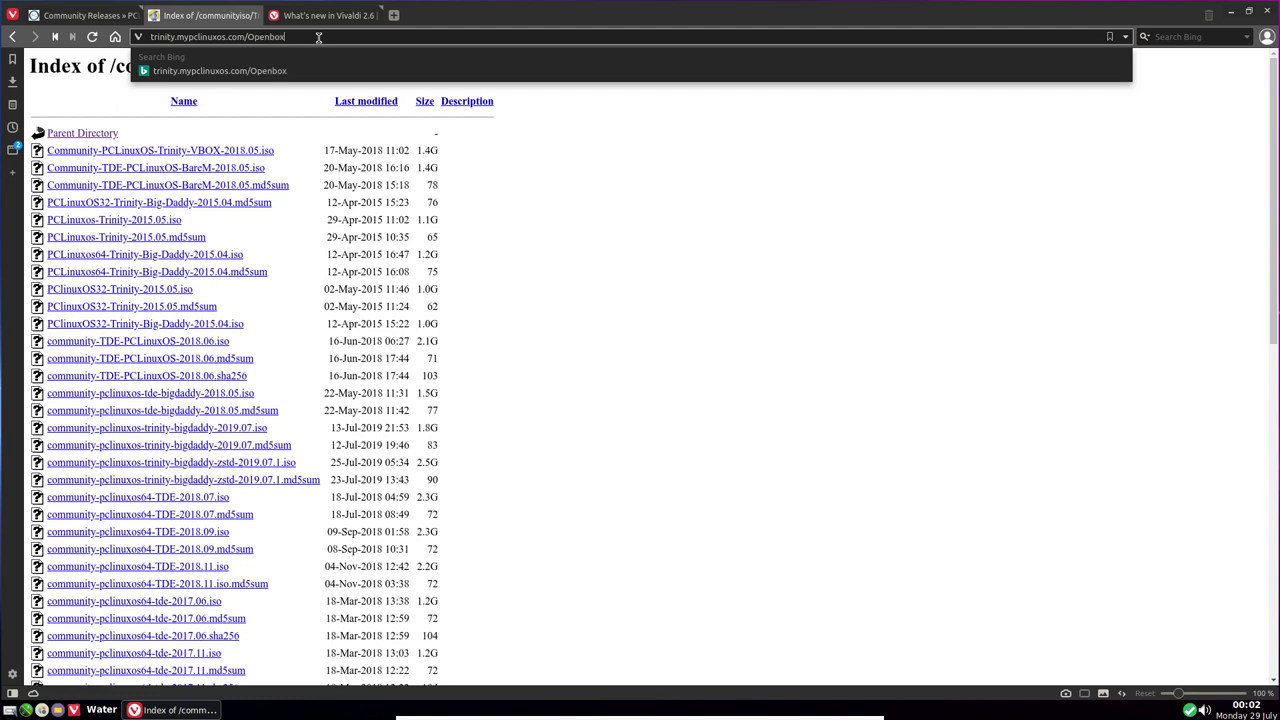
type("ox")
key("Return")
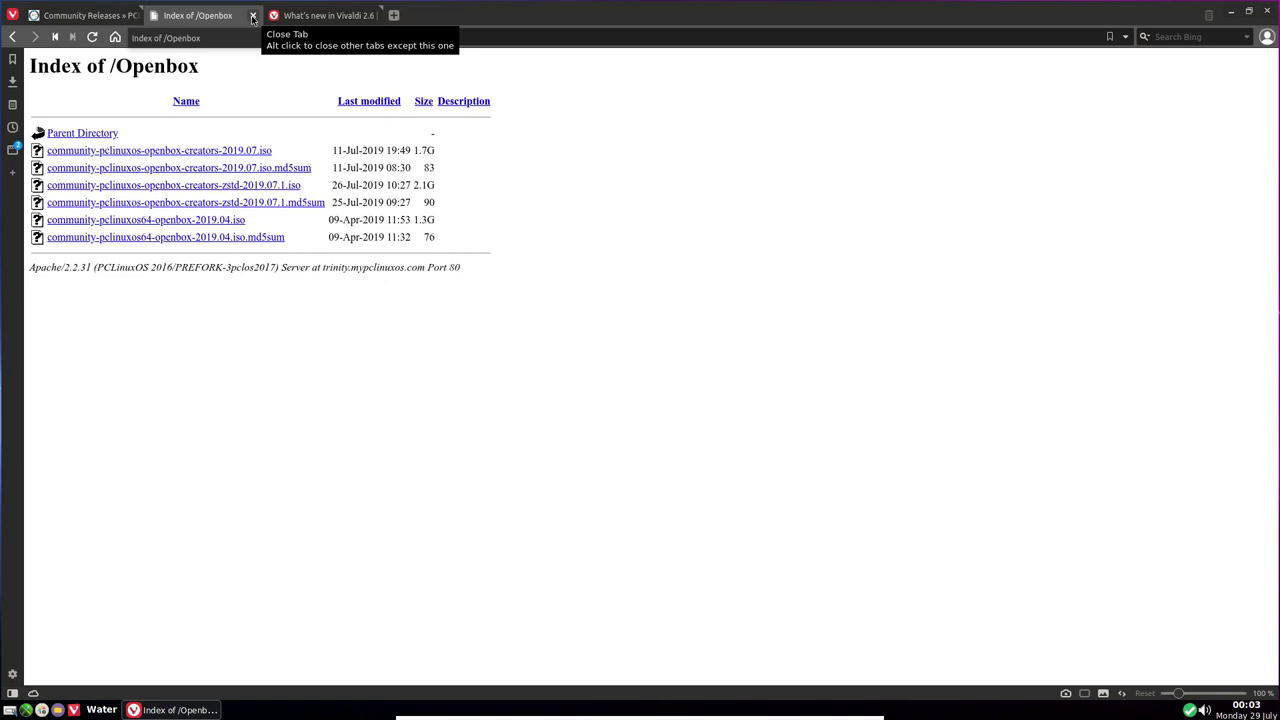
left_click(1269, 11)
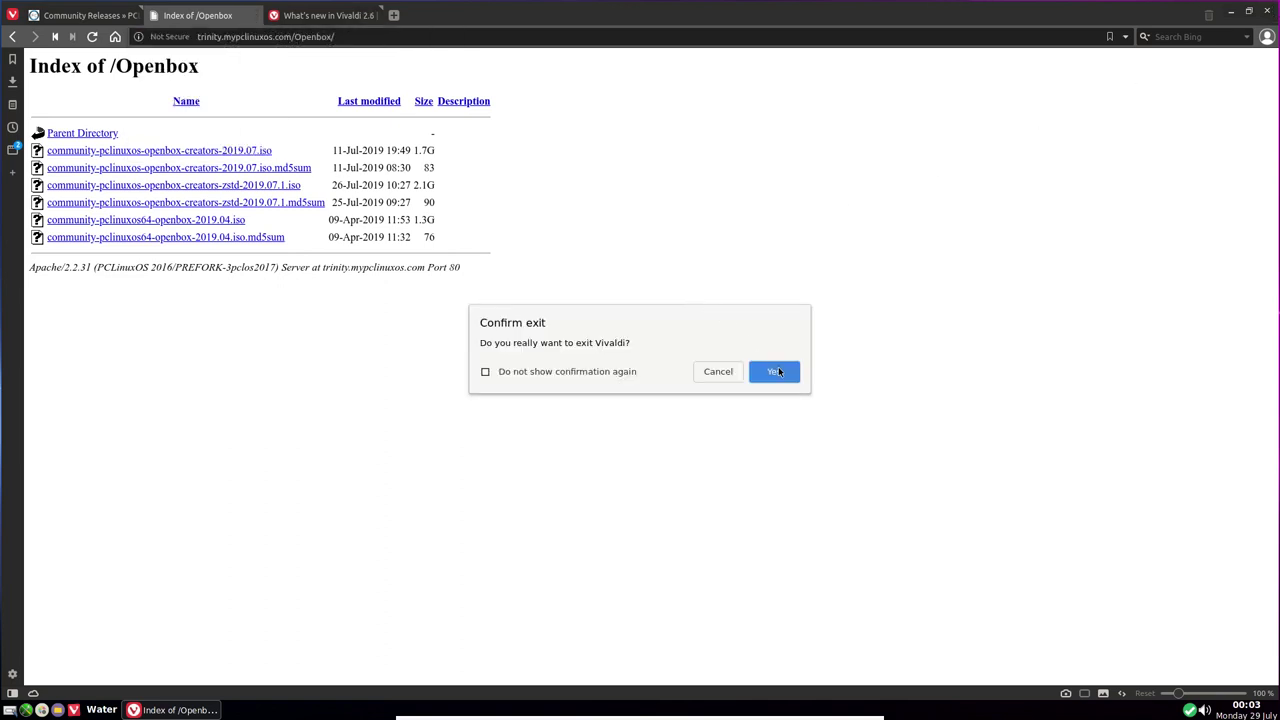
left_click(772, 371)
Launch PCManFM on /home/present, look through its menus, close it, and reopen the desktop menu
right_click(538, 202)
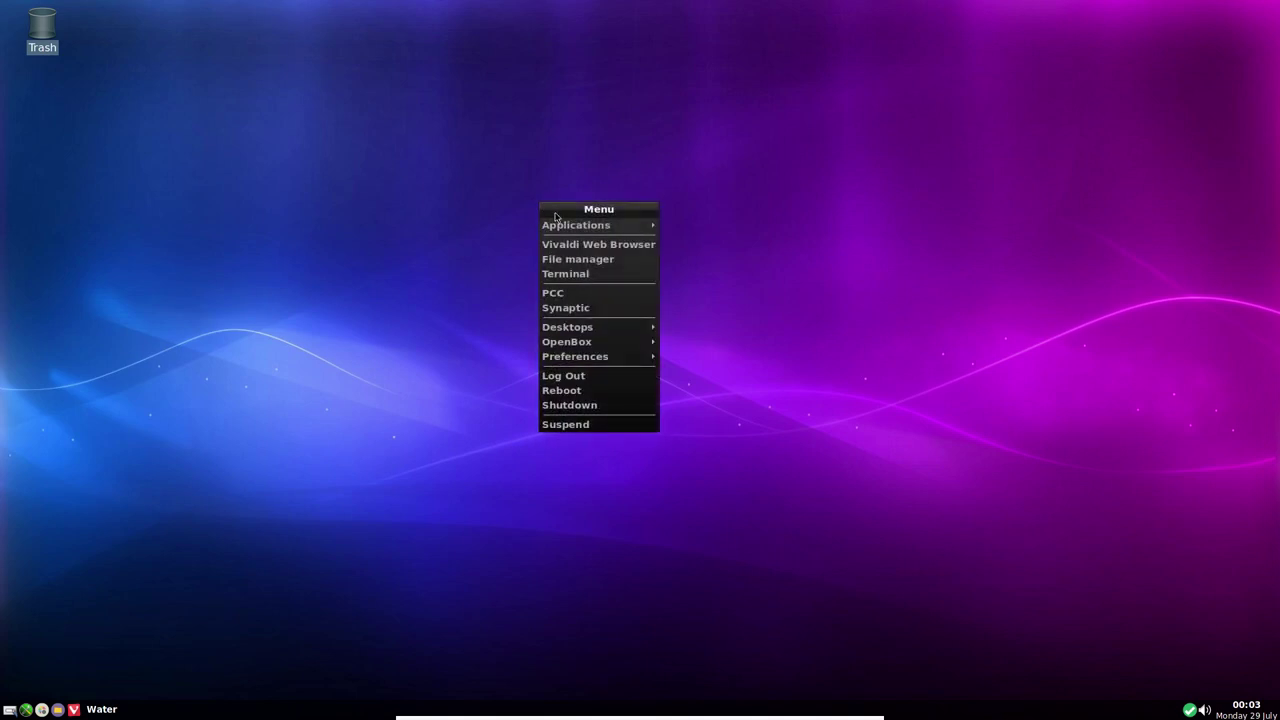
left_click(572, 262)
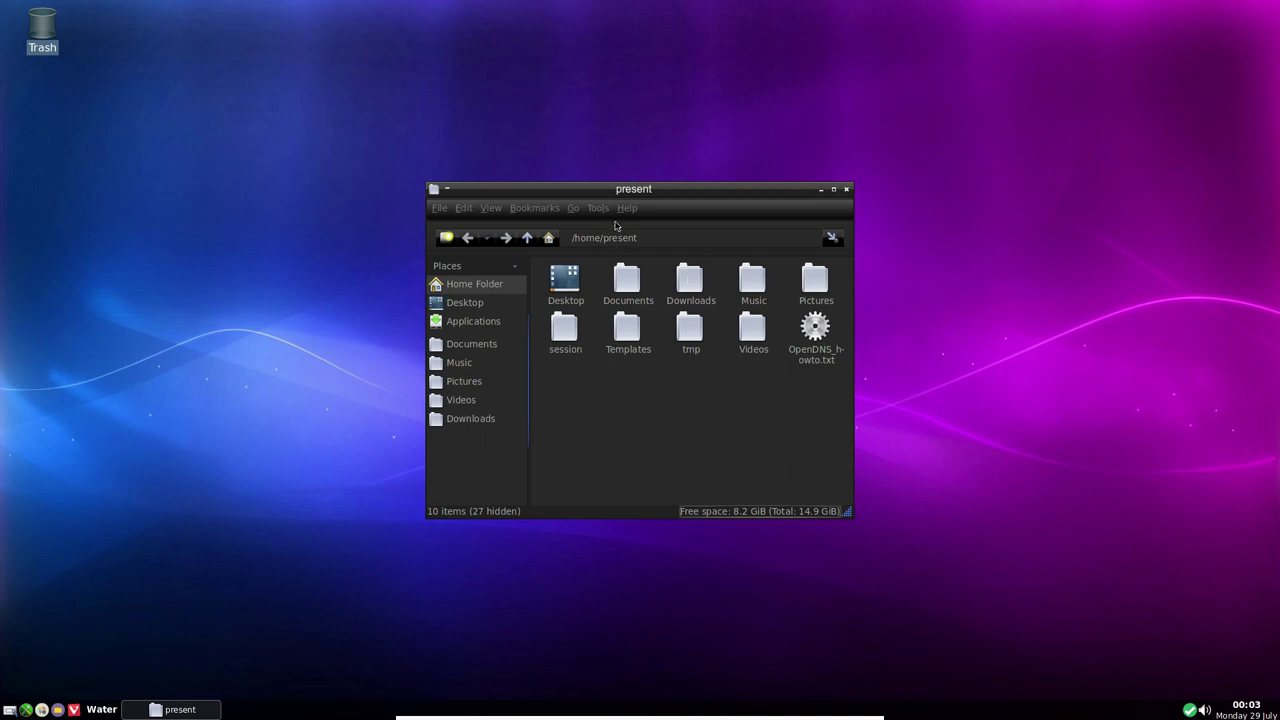
left_click(597, 208)
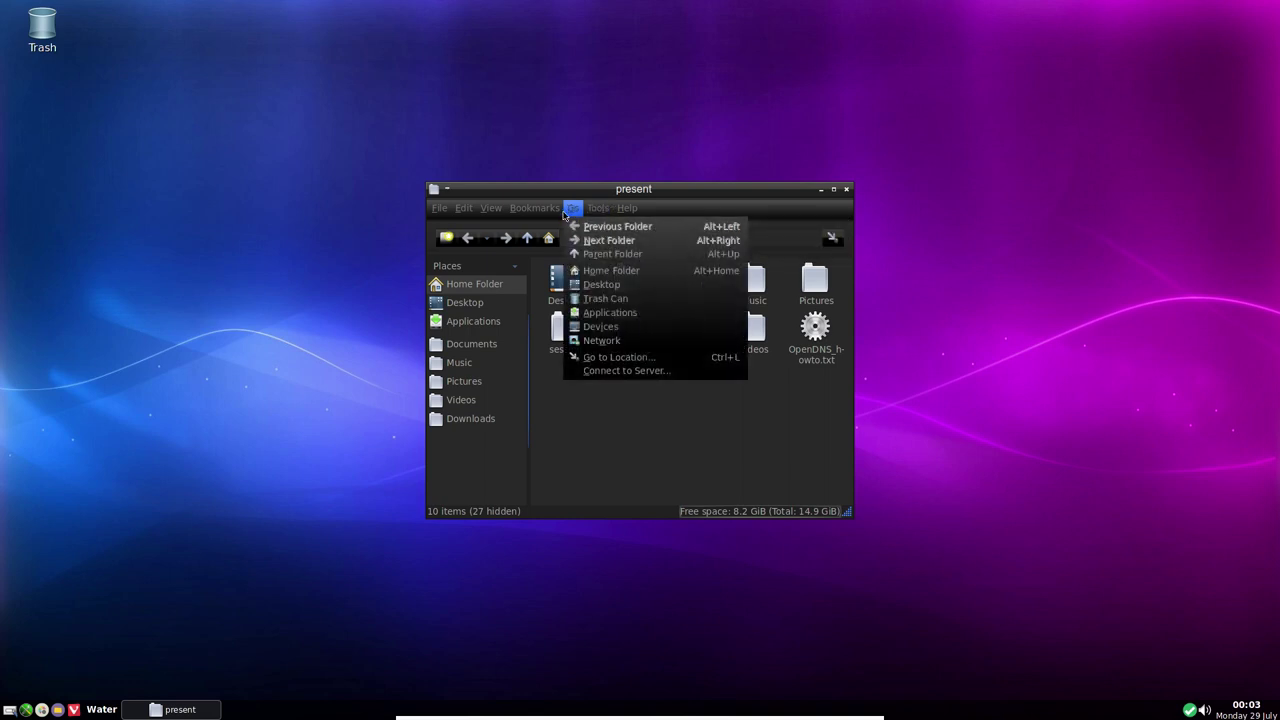
mouse_move(489, 212)
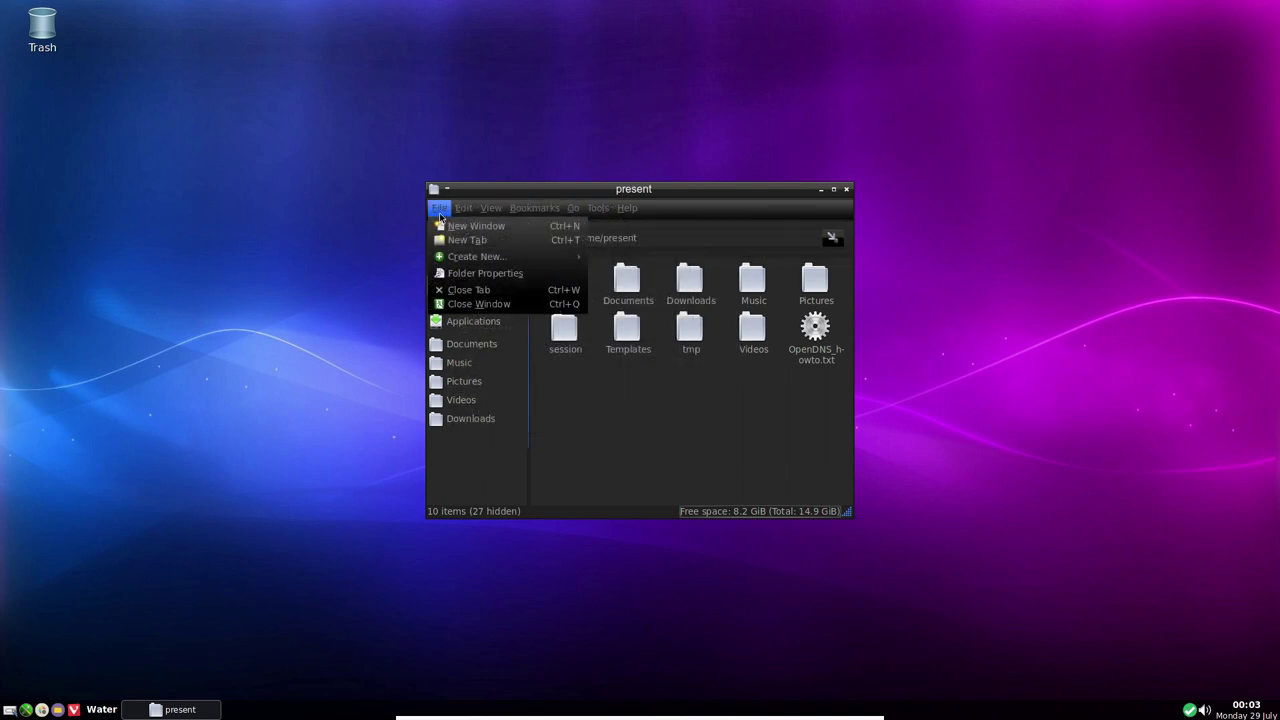
mouse_move(630, 211)
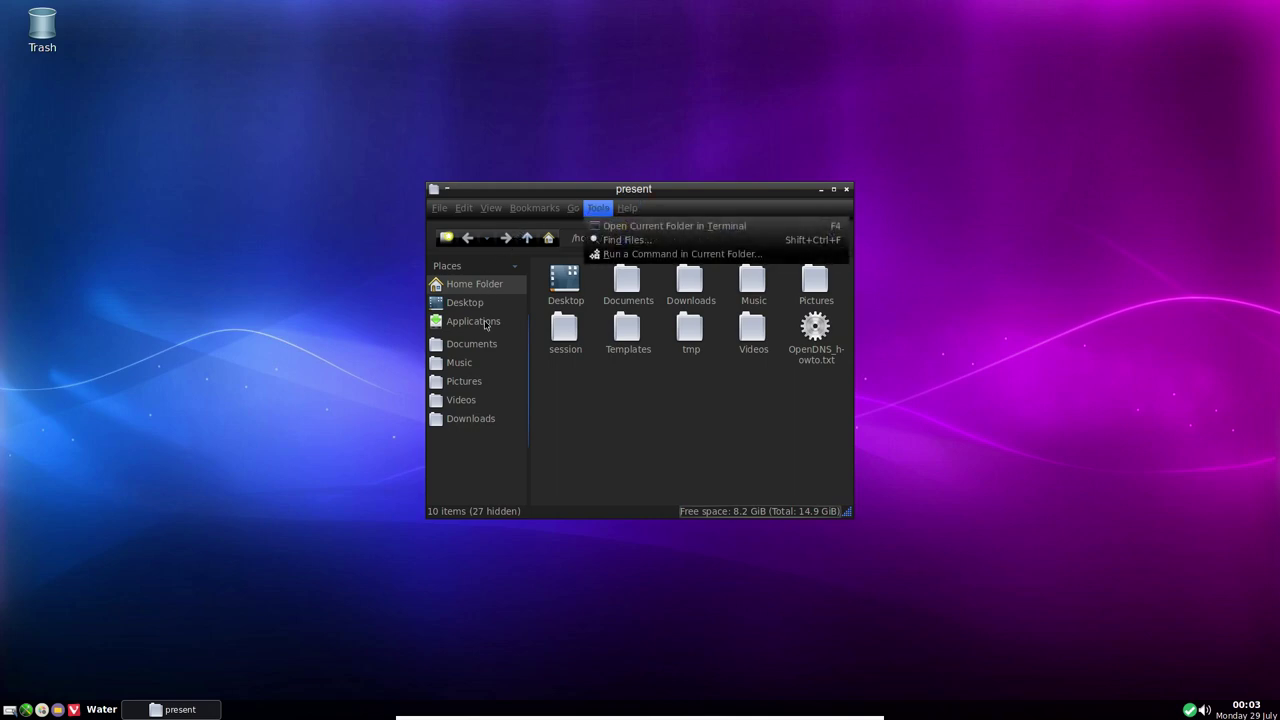
left_click(620, 446)
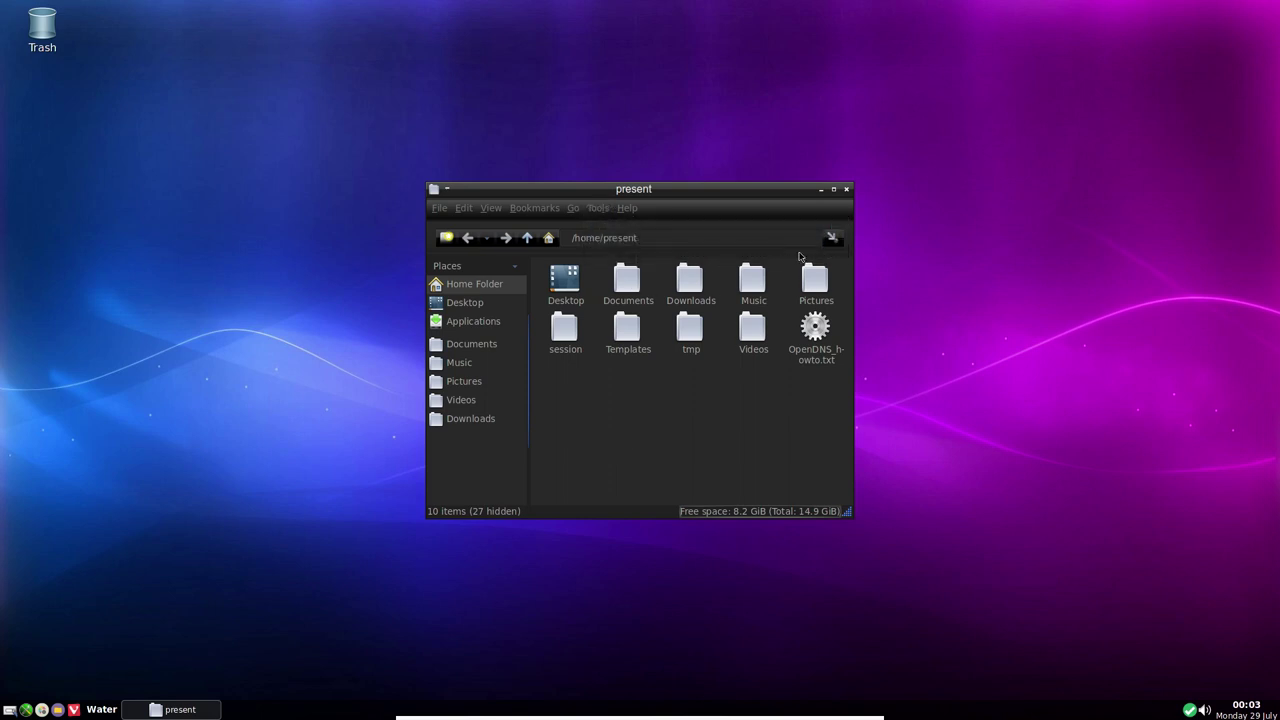
left_click(845, 190)
right_click(535, 150)
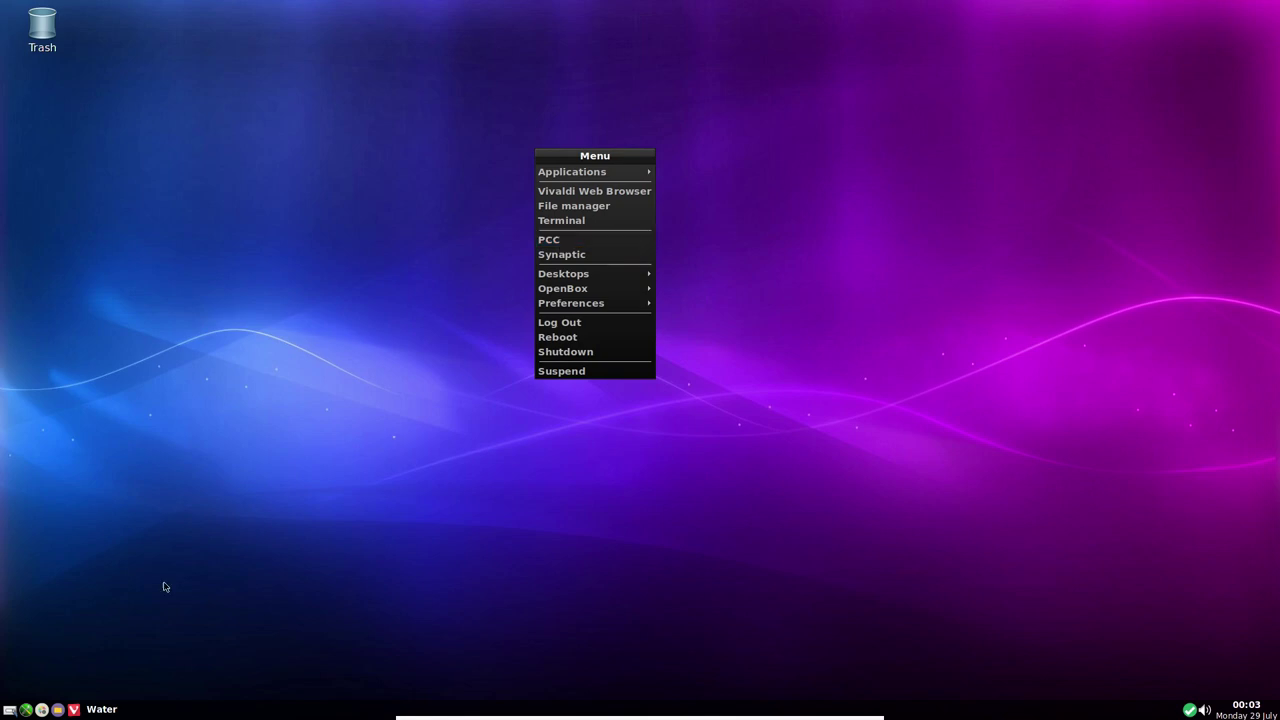
Open Customize Look and Feel on the Icon Theme tab
left_click(283, 491)
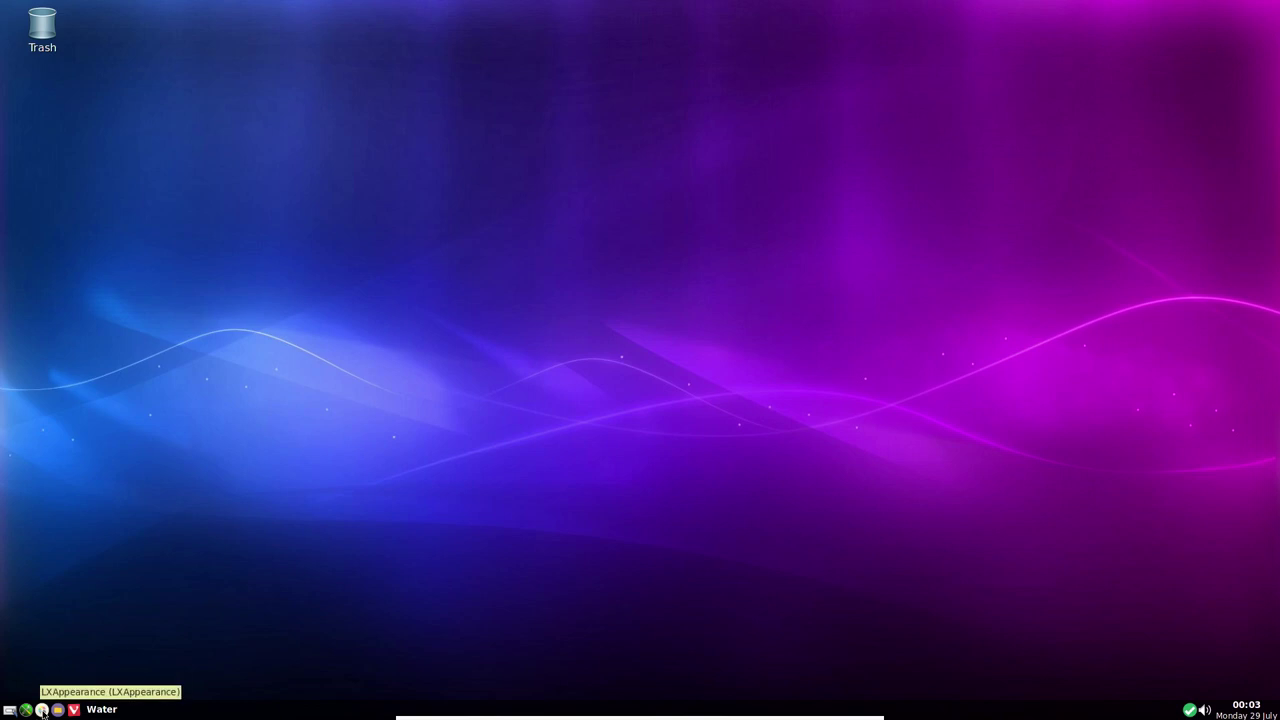
left_click(43, 710)
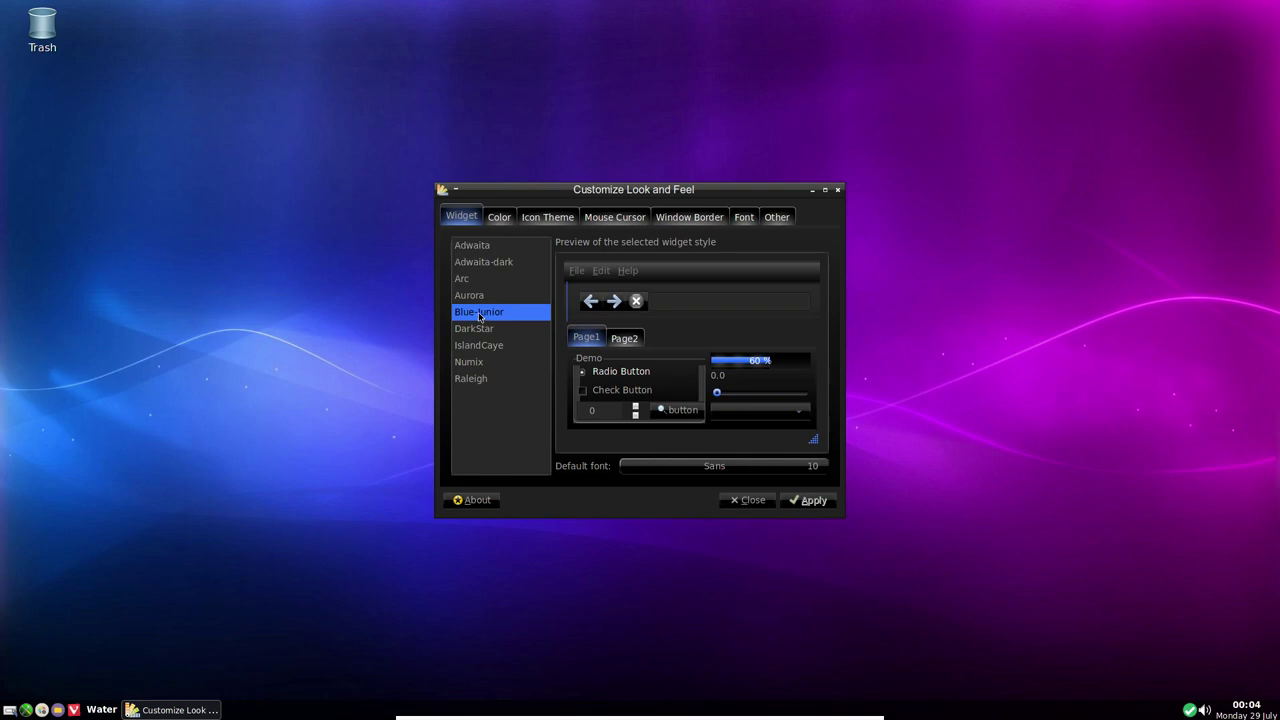
left_click(542, 218)
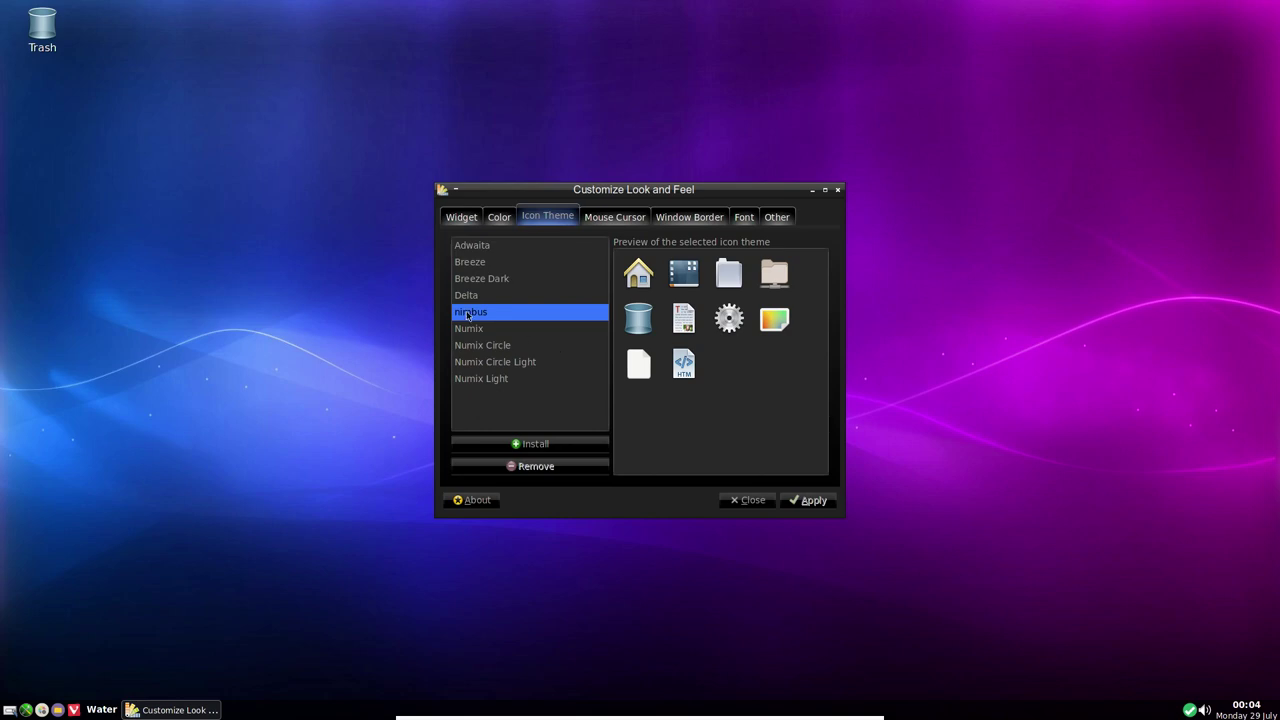
Launch Xarchiver and move it aside, apply the Delta icon theme, then close Xarchiver
right_click(187, 136)
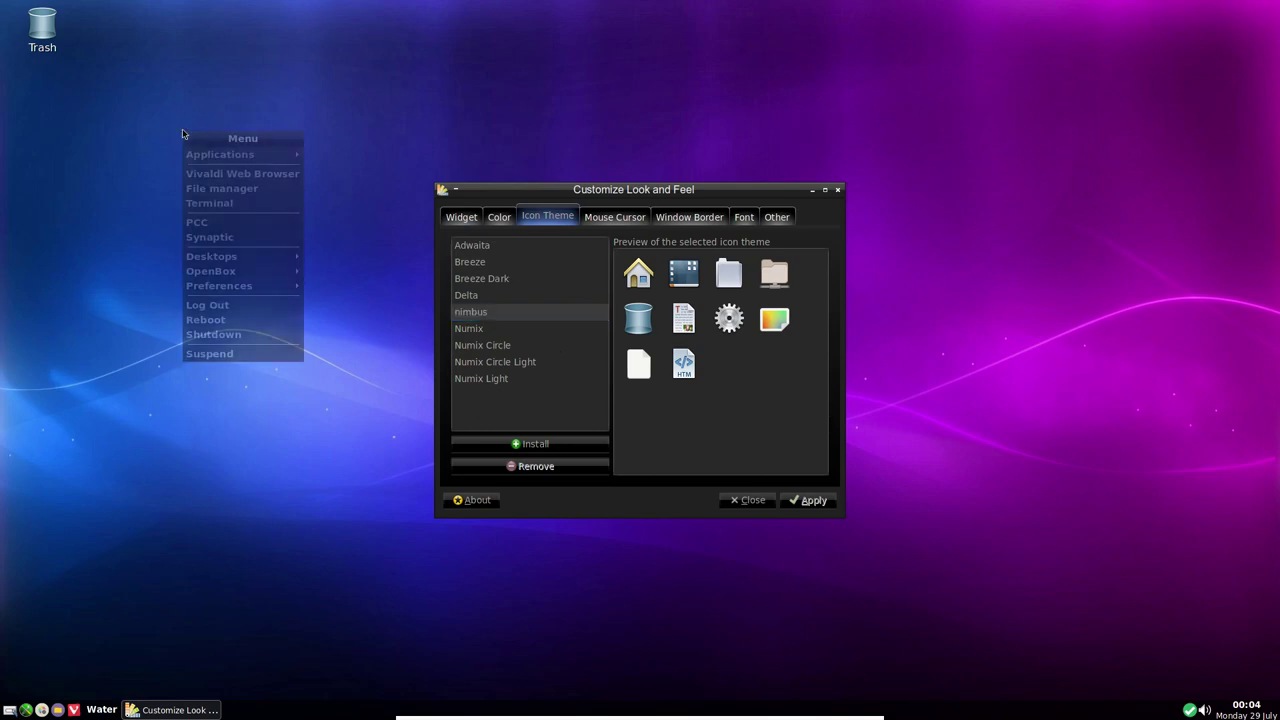
mouse_move(297, 157)
mouse_move(352, 170)
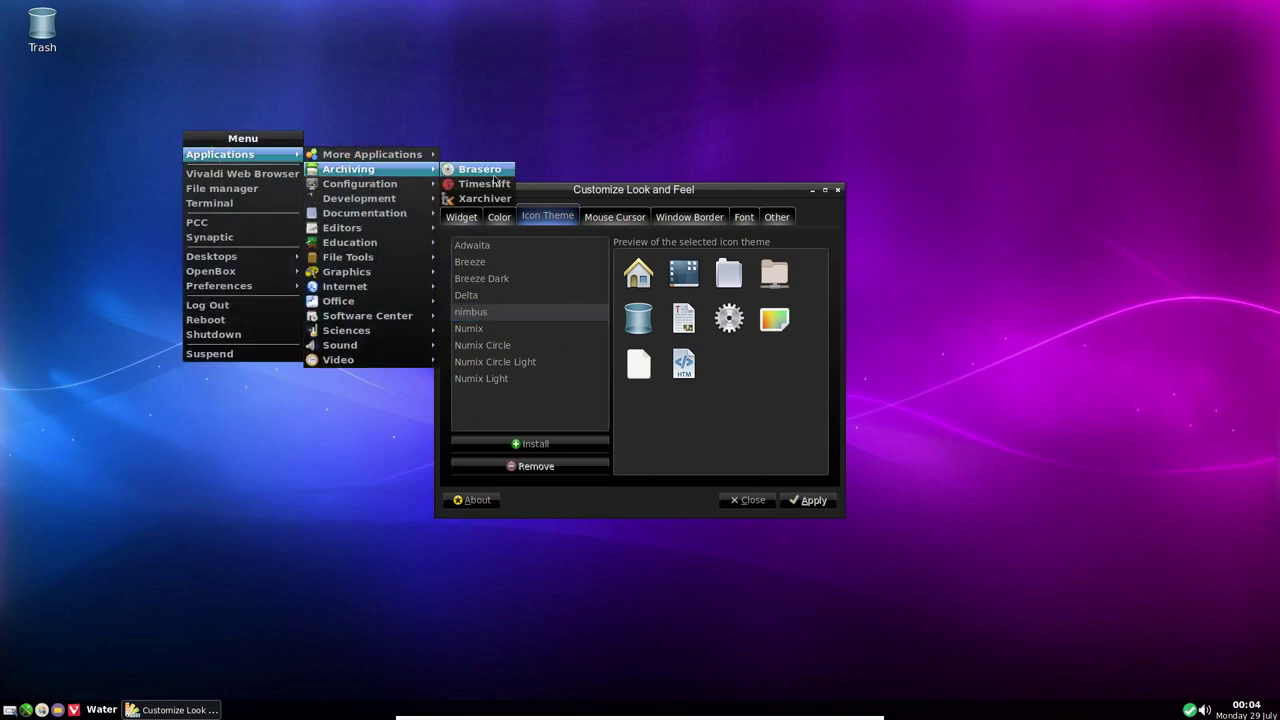
left_click(484, 199)
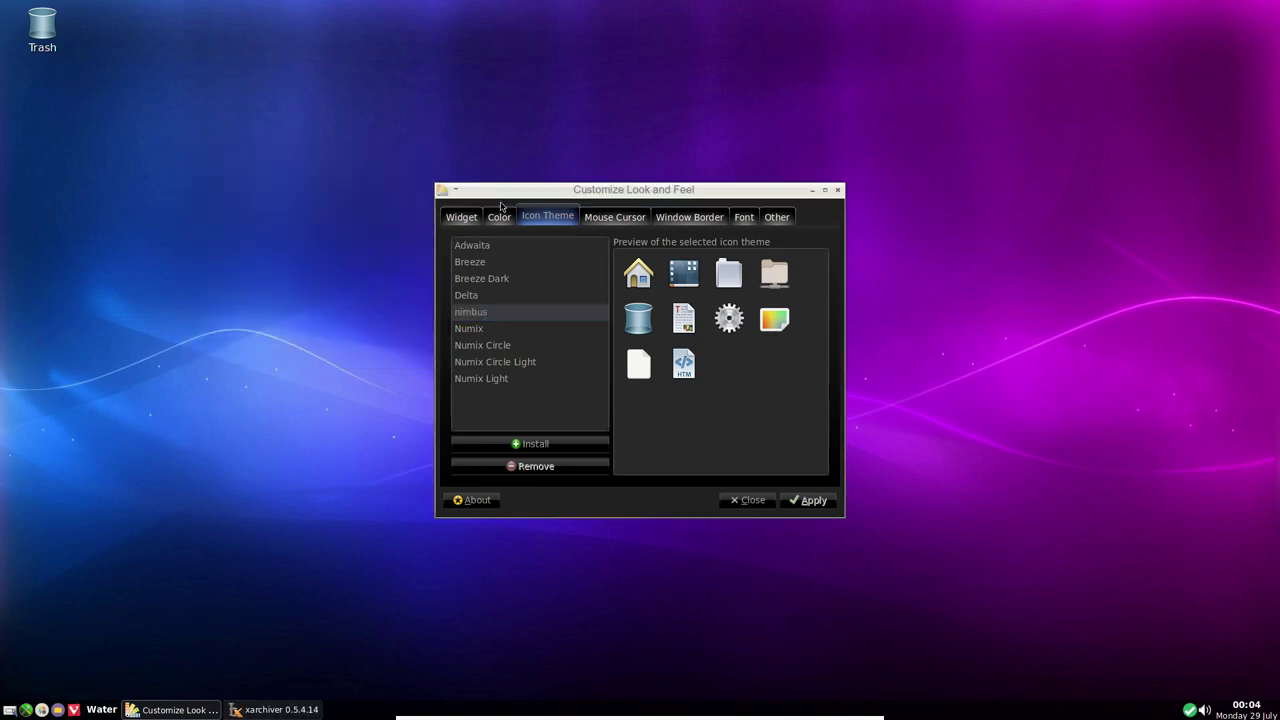
left_click_drag(658, 229, 1056, 190)
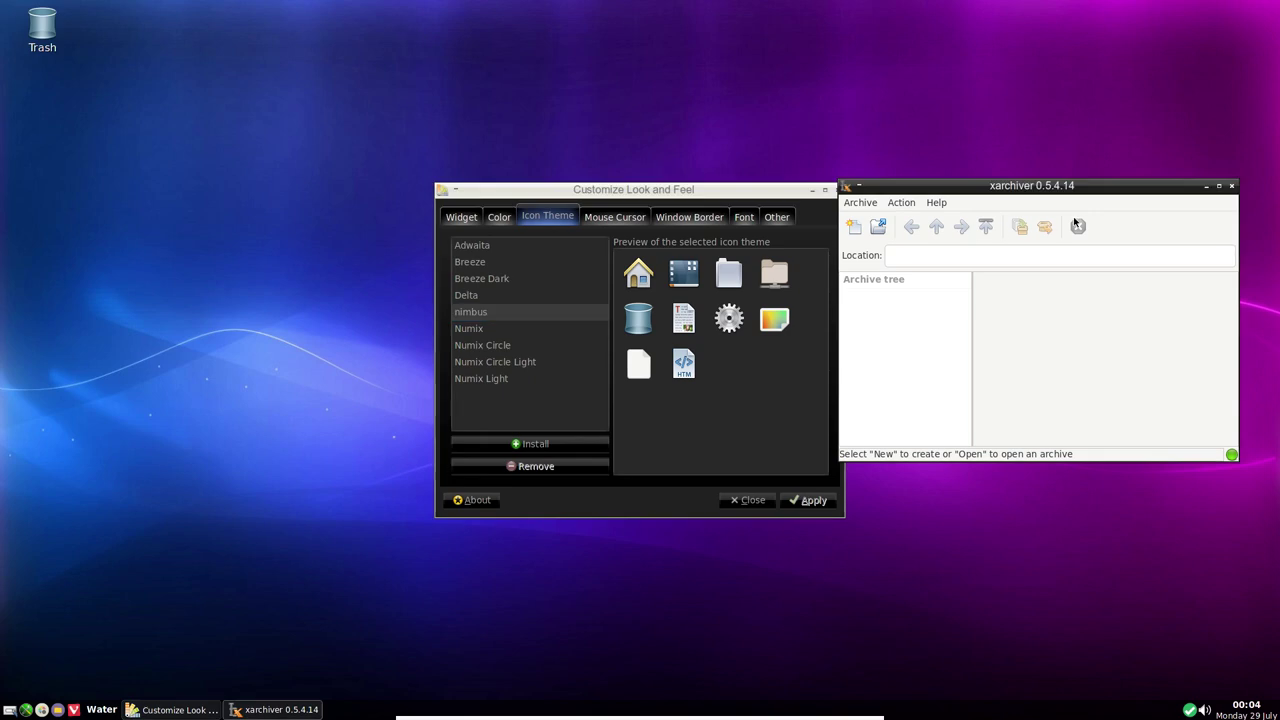
left_click(524, 297)
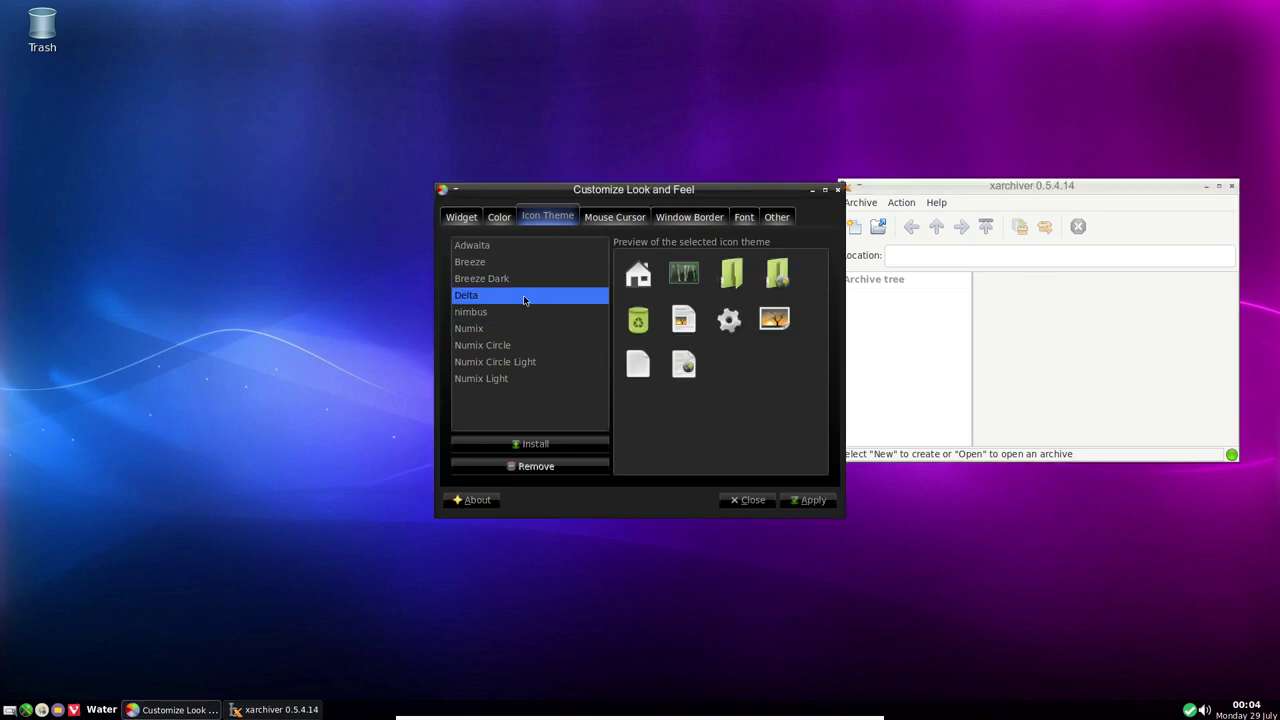
left_click(810, 500)
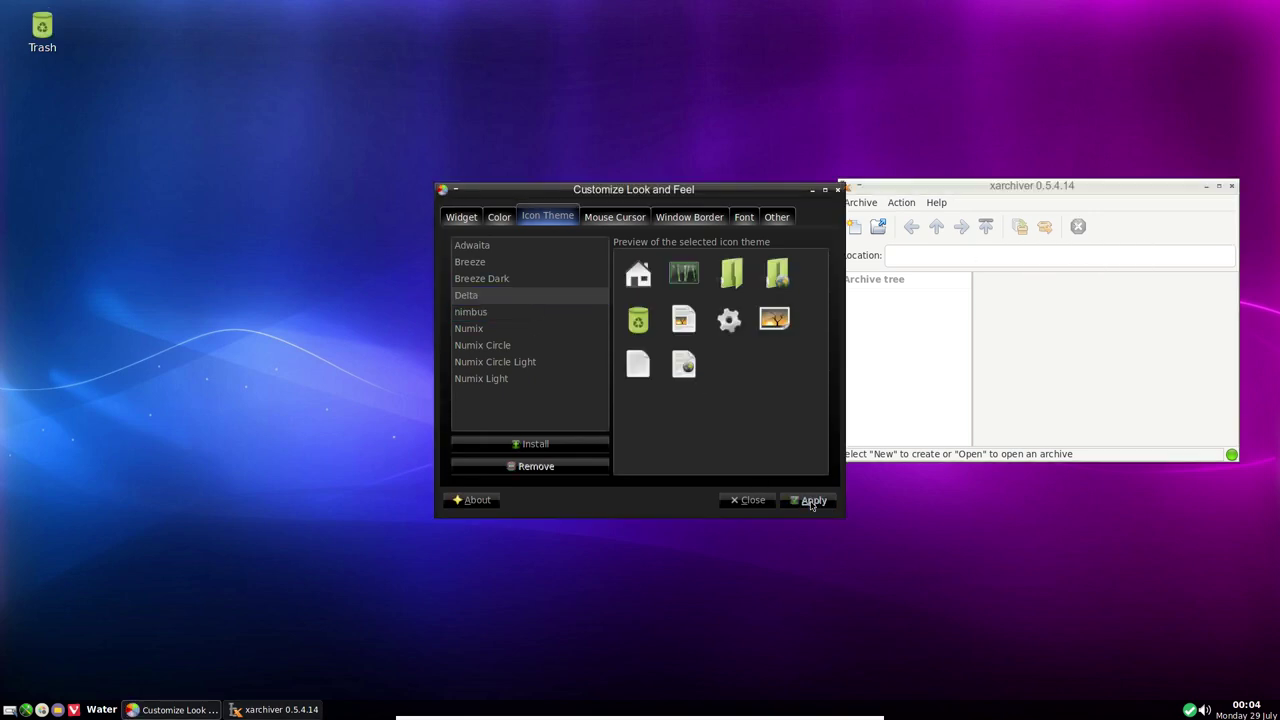
left_click(1231, 186)
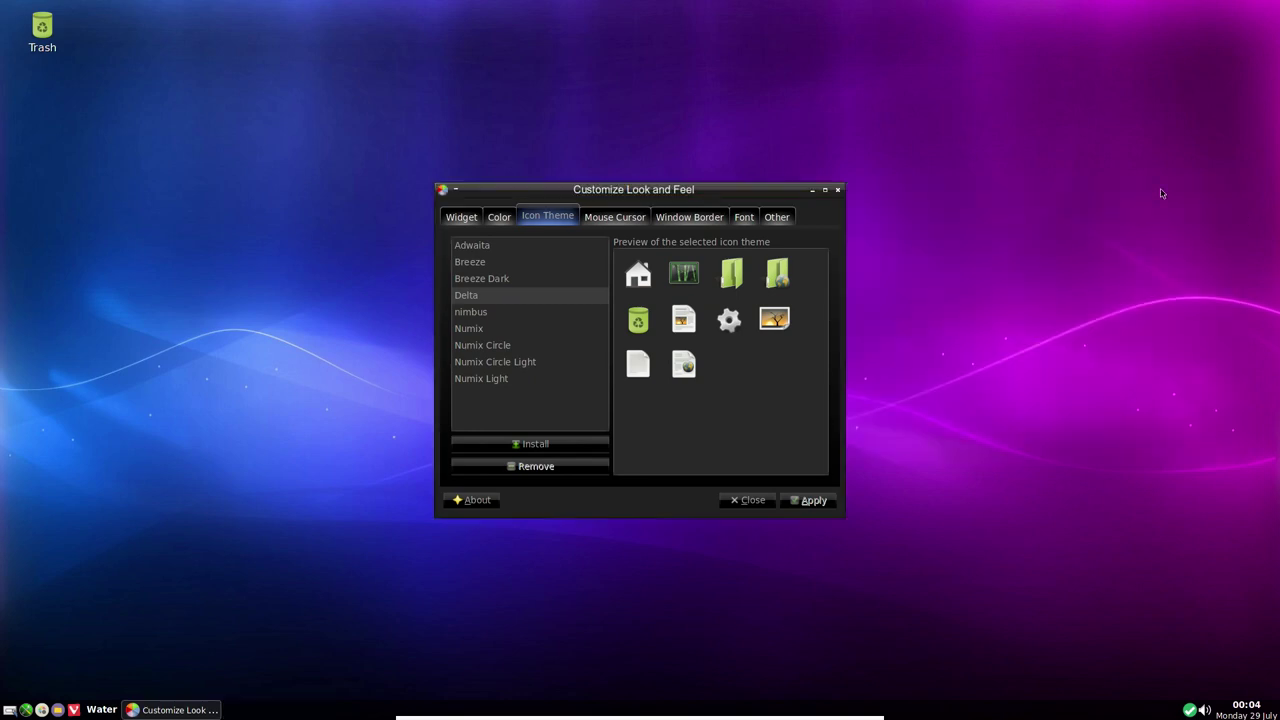
Reopen Xarchiver, switch to the Earth workspace and back to Water, then close it
right_click(928, 172)
mouse_move(990, 191)
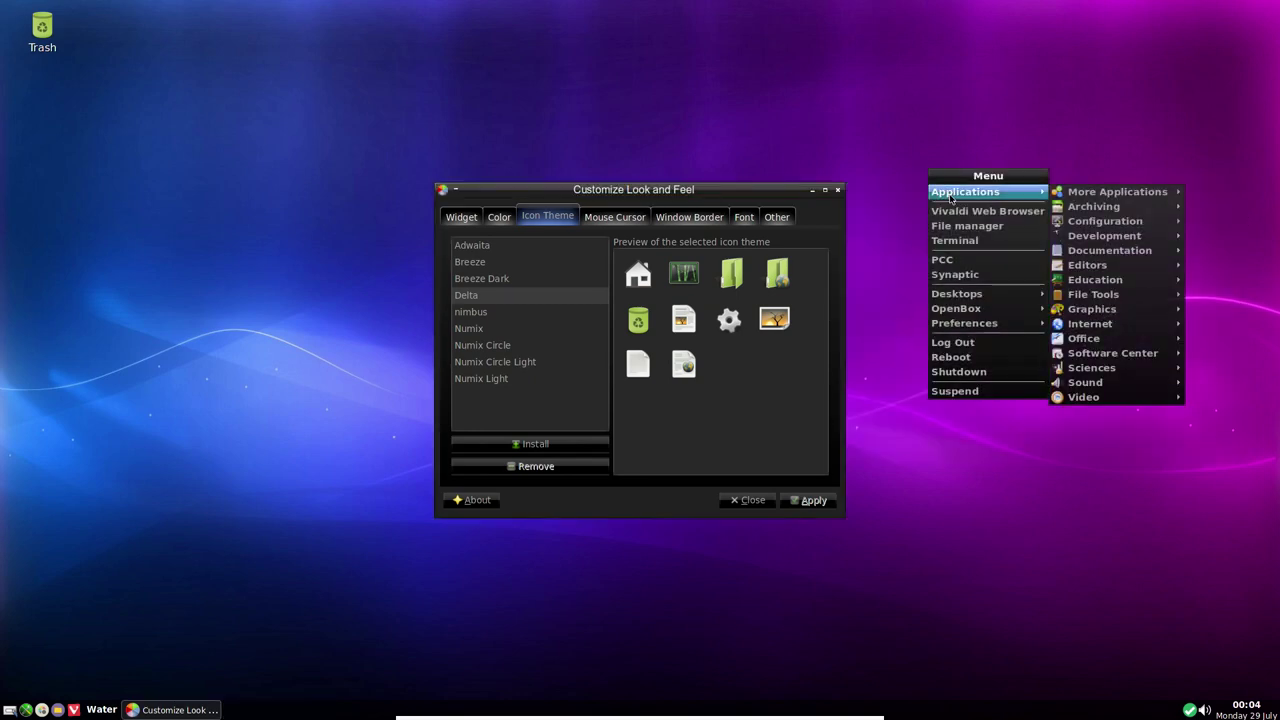
mouse_move(1079, 208)
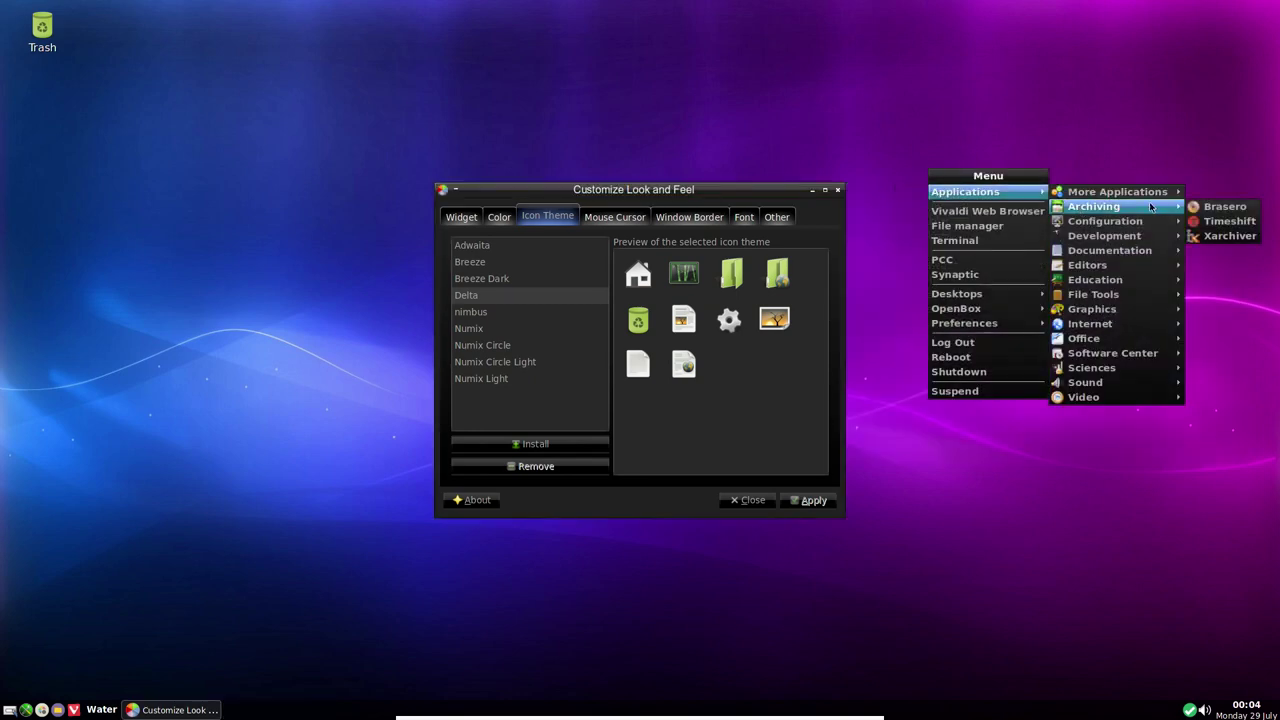
left_click(1247, 238)
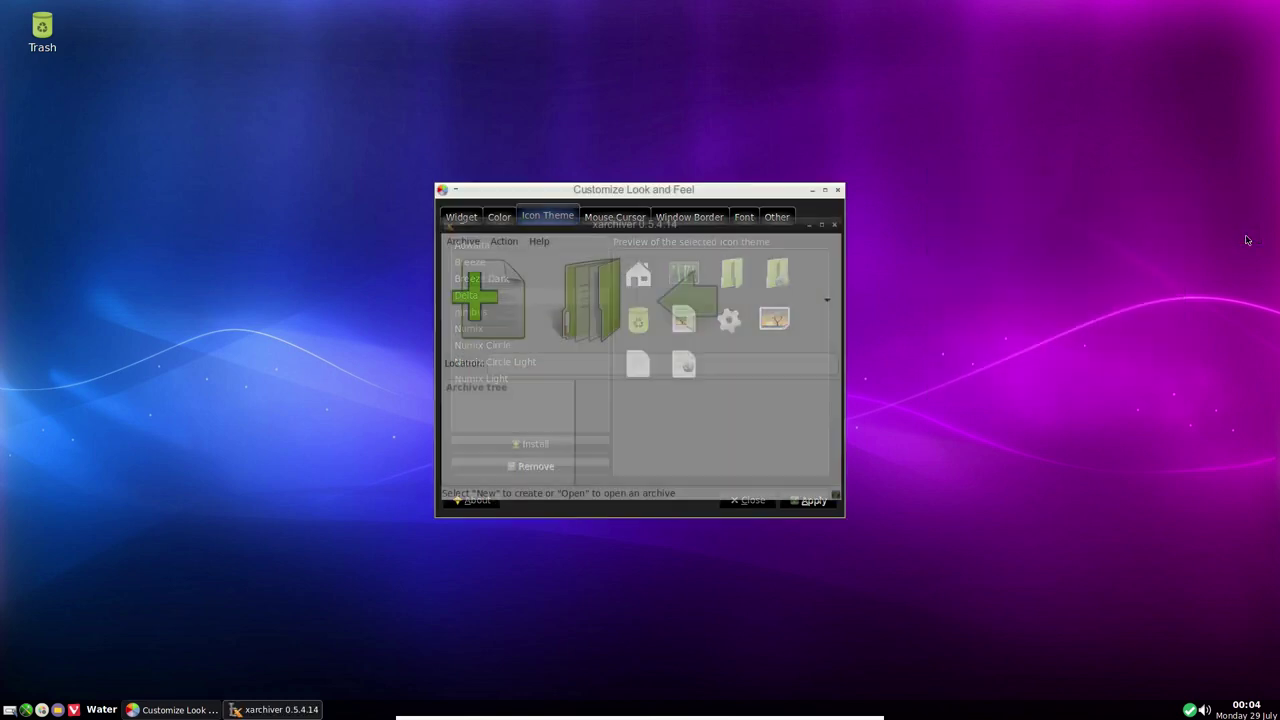
key("ctrl+alt+Right")
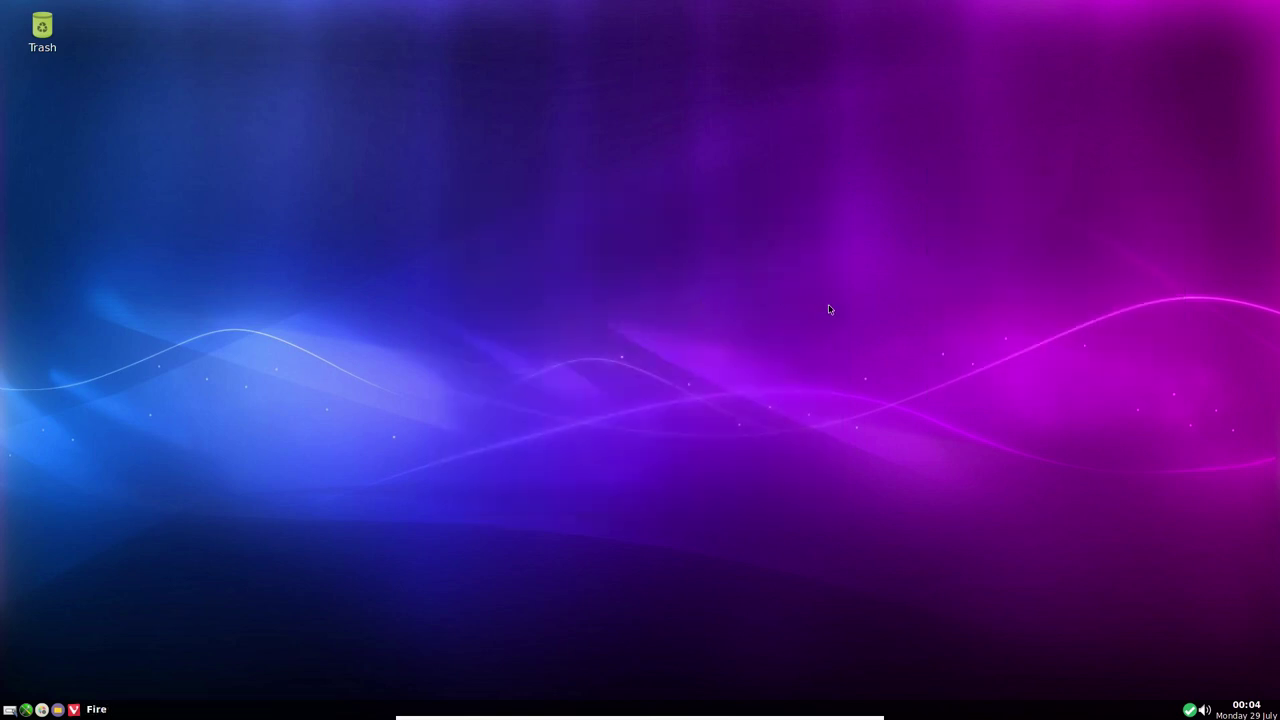
key("ctrl+alt+Left")
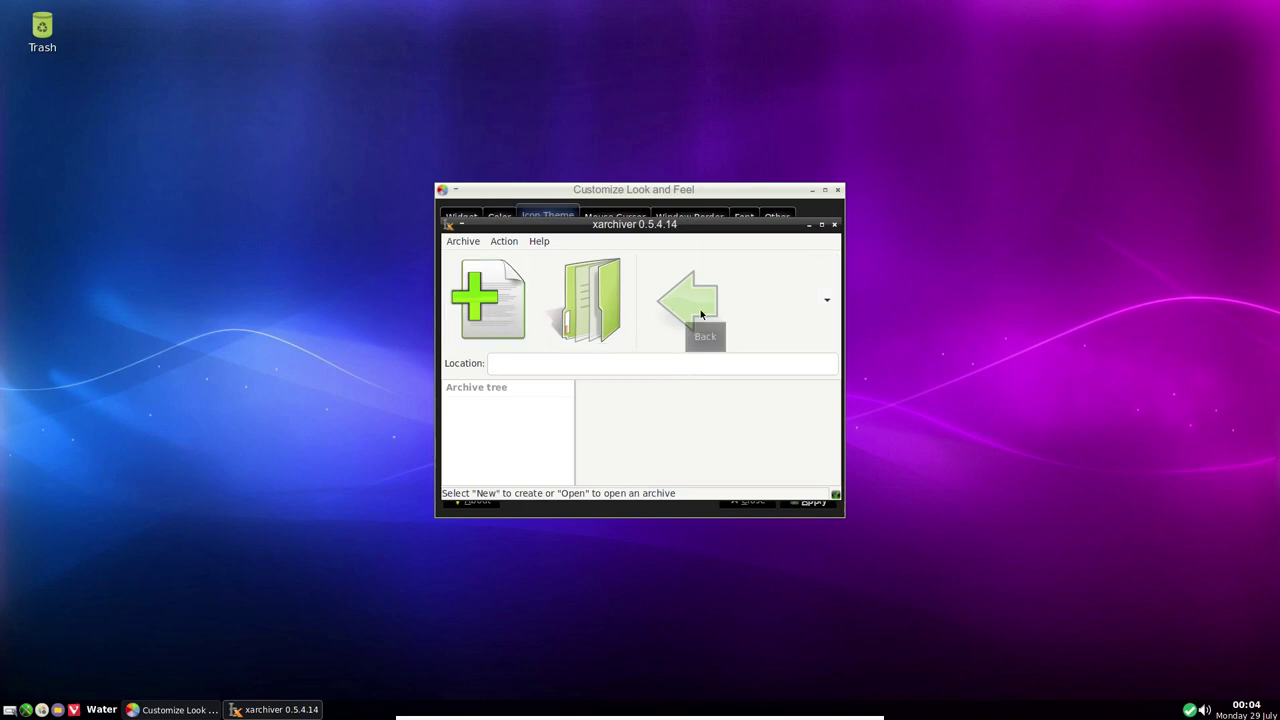
left_click(835, 226)
Apply the nimbus icon theme and close the appearance settings
left_click(689, 217)
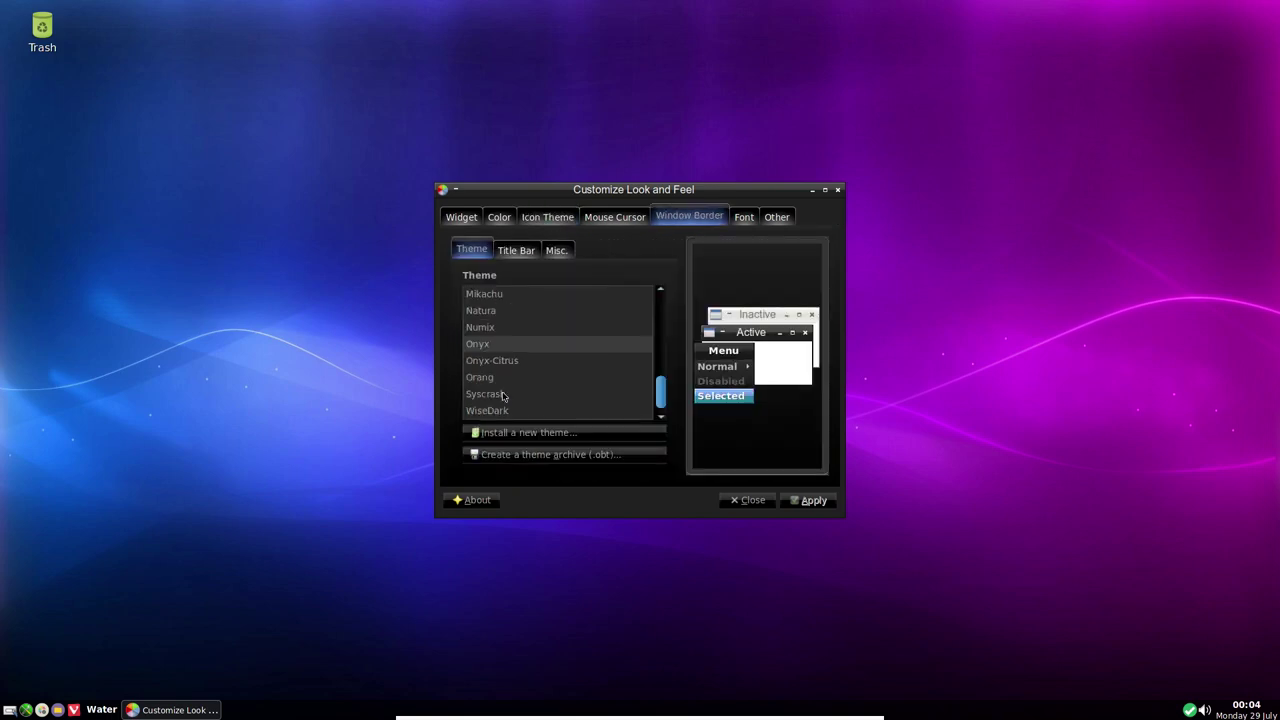
left_click(538, 220)
left_click(475, 313)
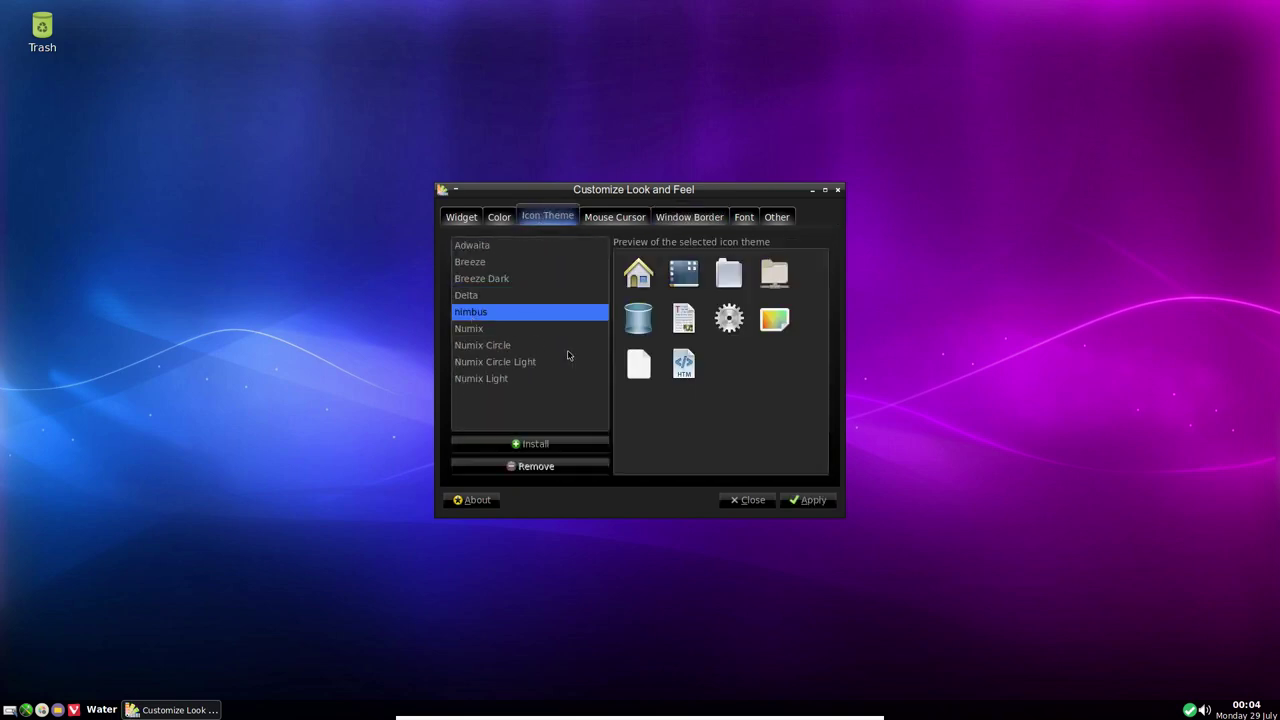
left_click(808, 508)
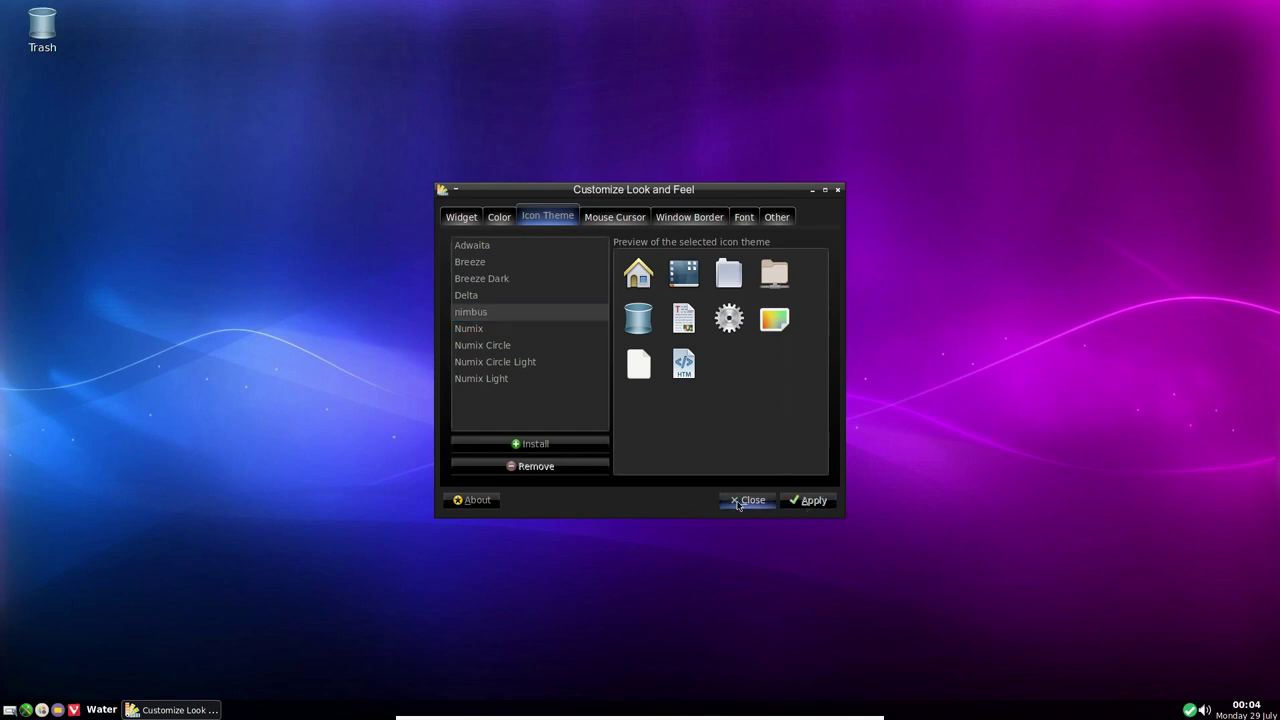
left_click(748, 500)
right_click(480, 76)
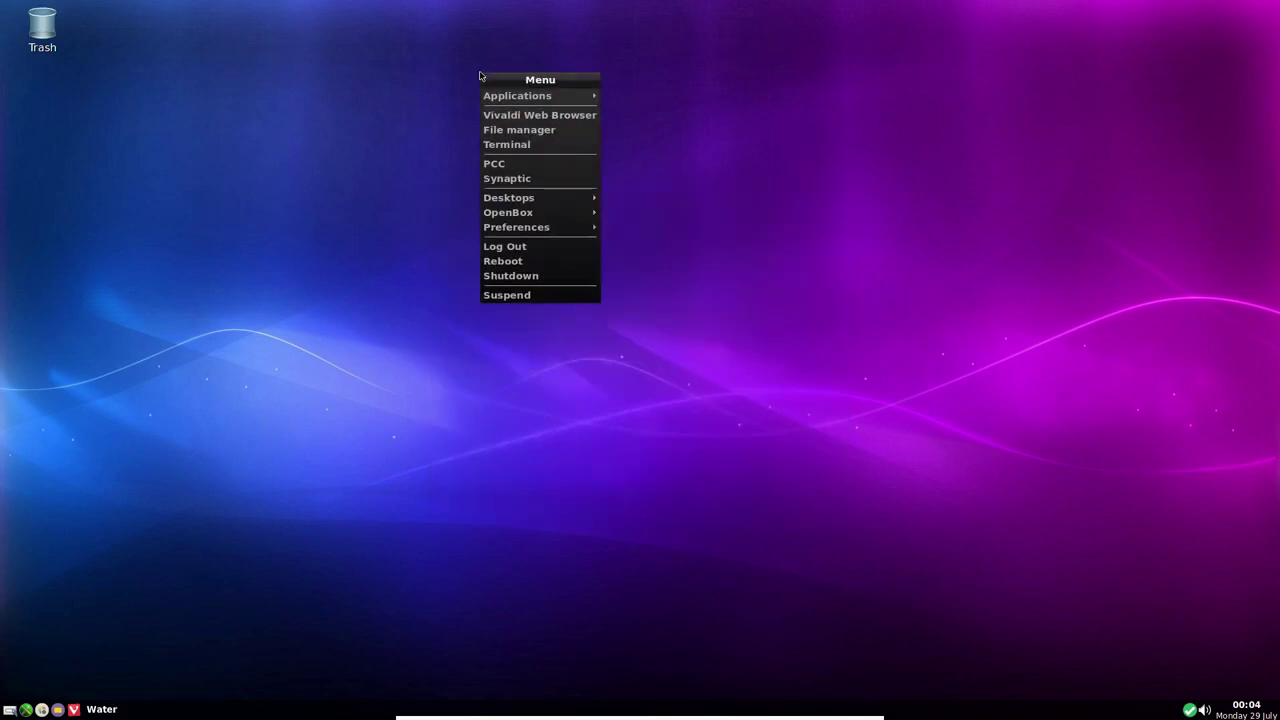
mouse_move(508, 93)
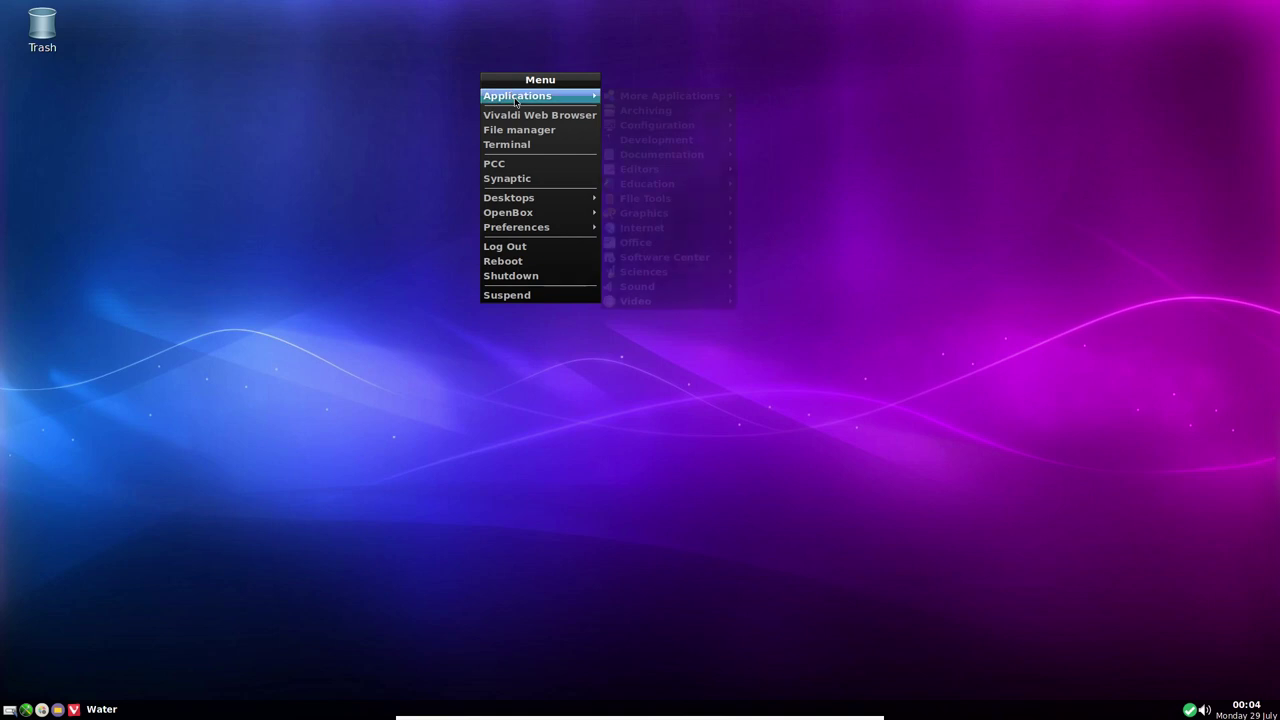
left_click(58, 711)
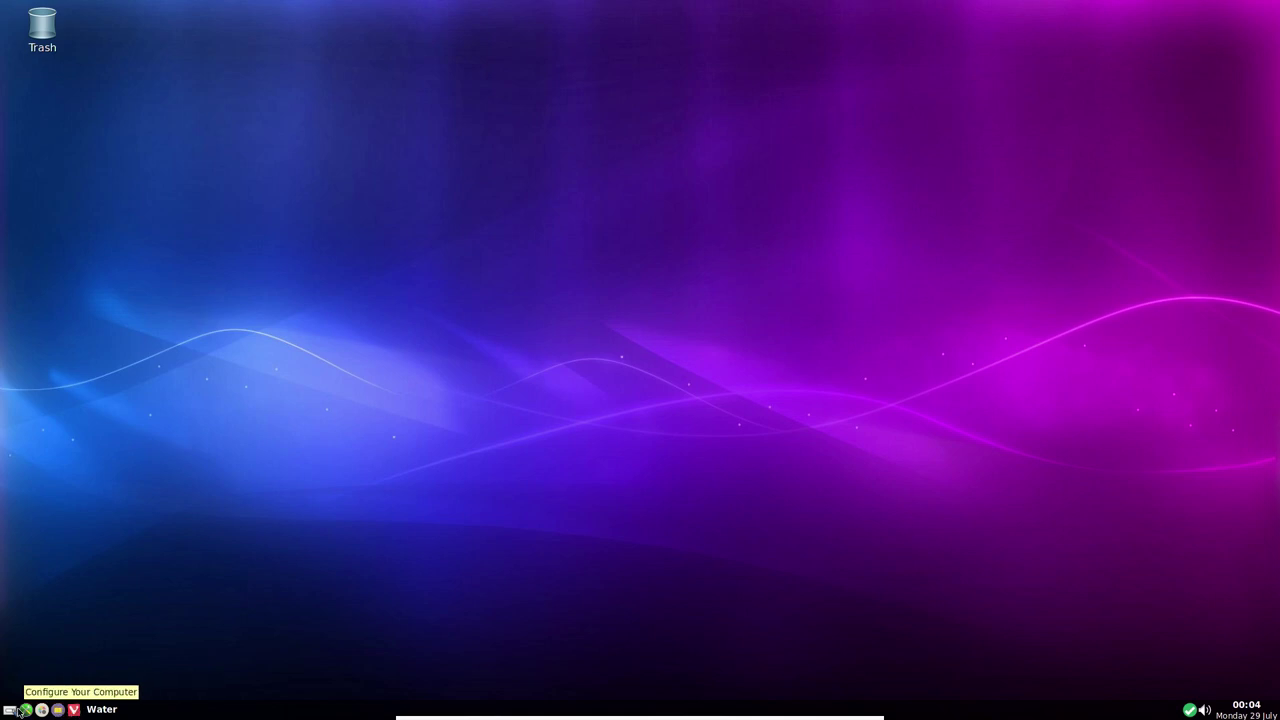
On the Fire workspace, launch Batti from More Applications and dismiss its tray power menu
scroll(405, 430, "down", 1)
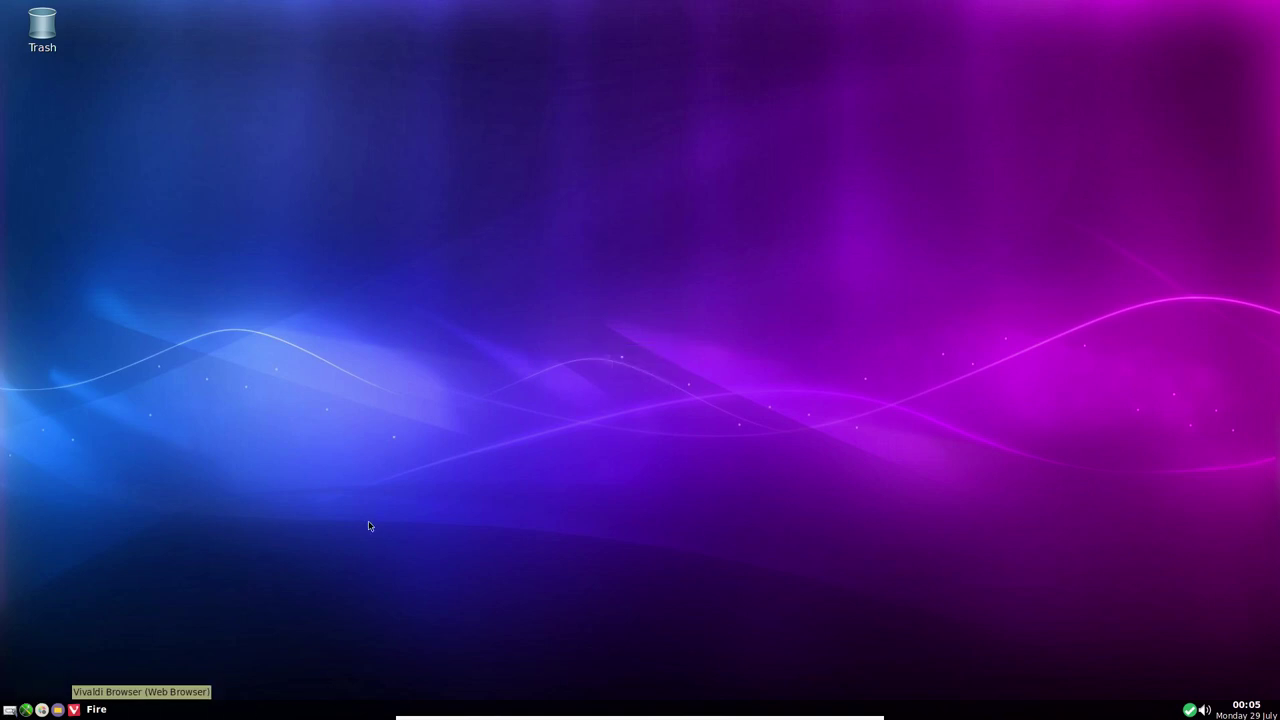
right_click(563, 142)
mouse_move(620, 162)
mouse_move(755, 162)
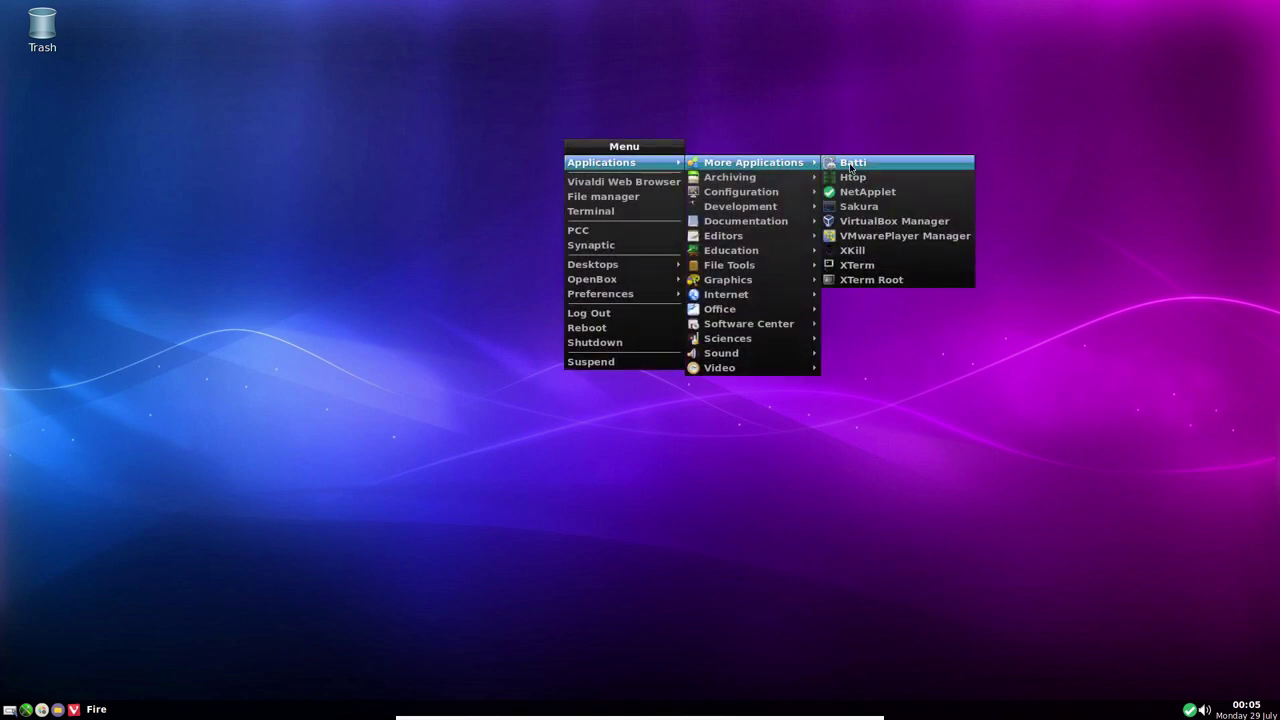
left_click(851, 163)
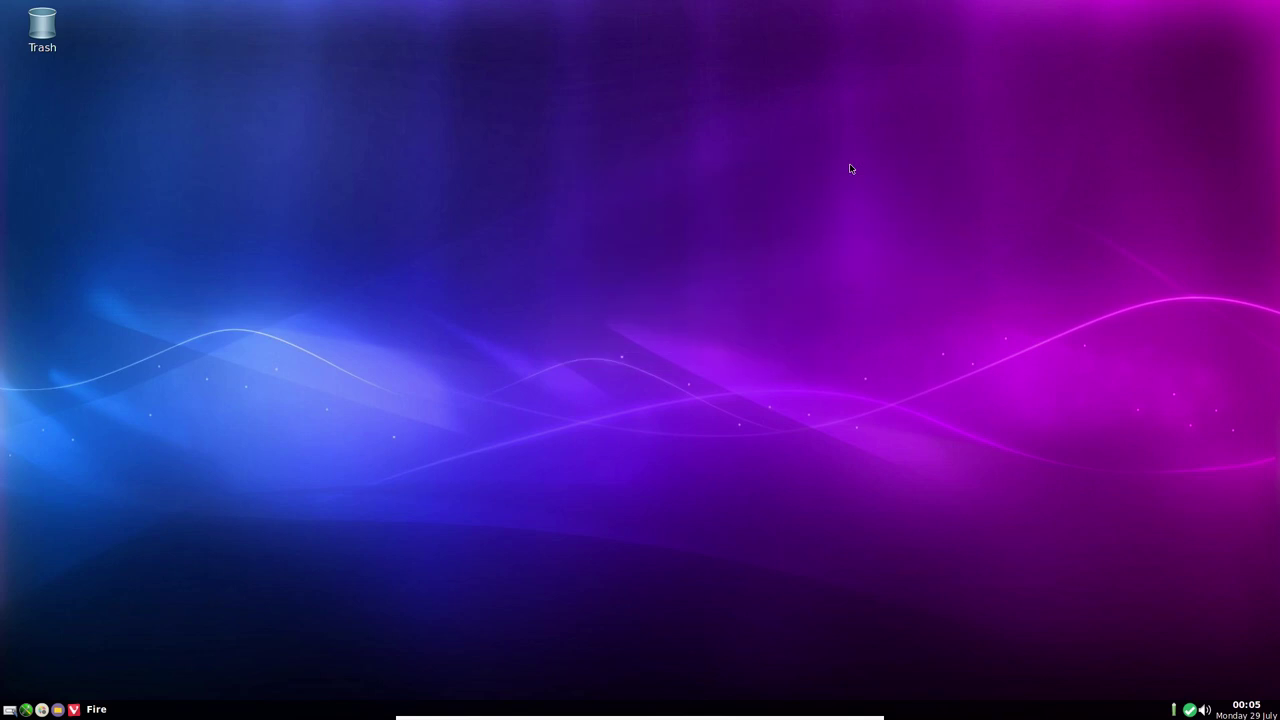
left_click(1174, 711)
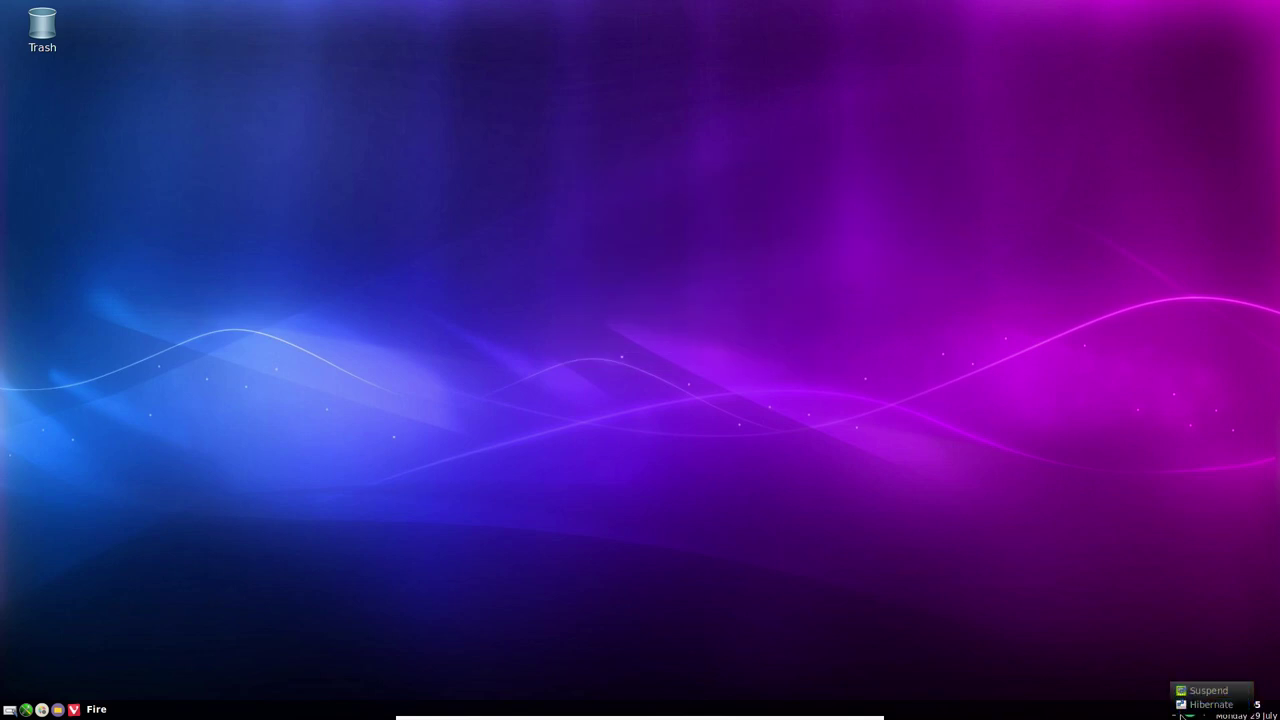
left_click(1131, 700)
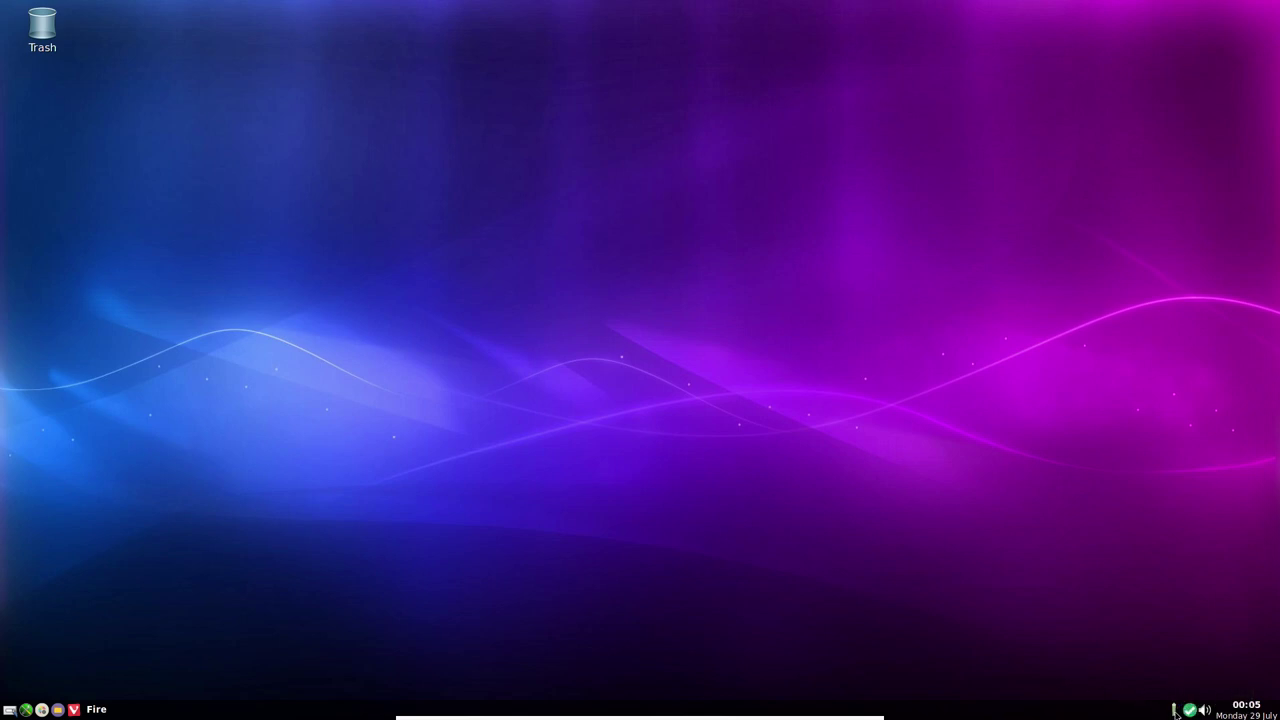
right_click(521, 213)
mouse_move(566, 236)
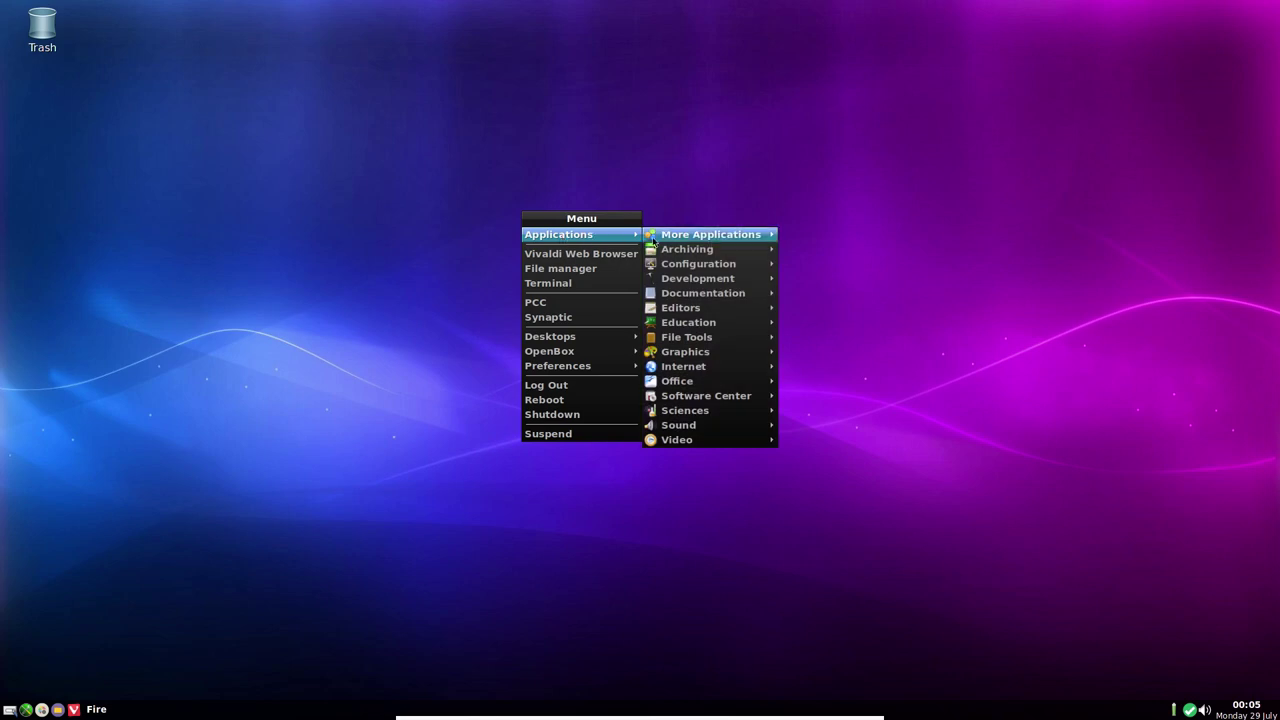
mouse_move(716, 237)
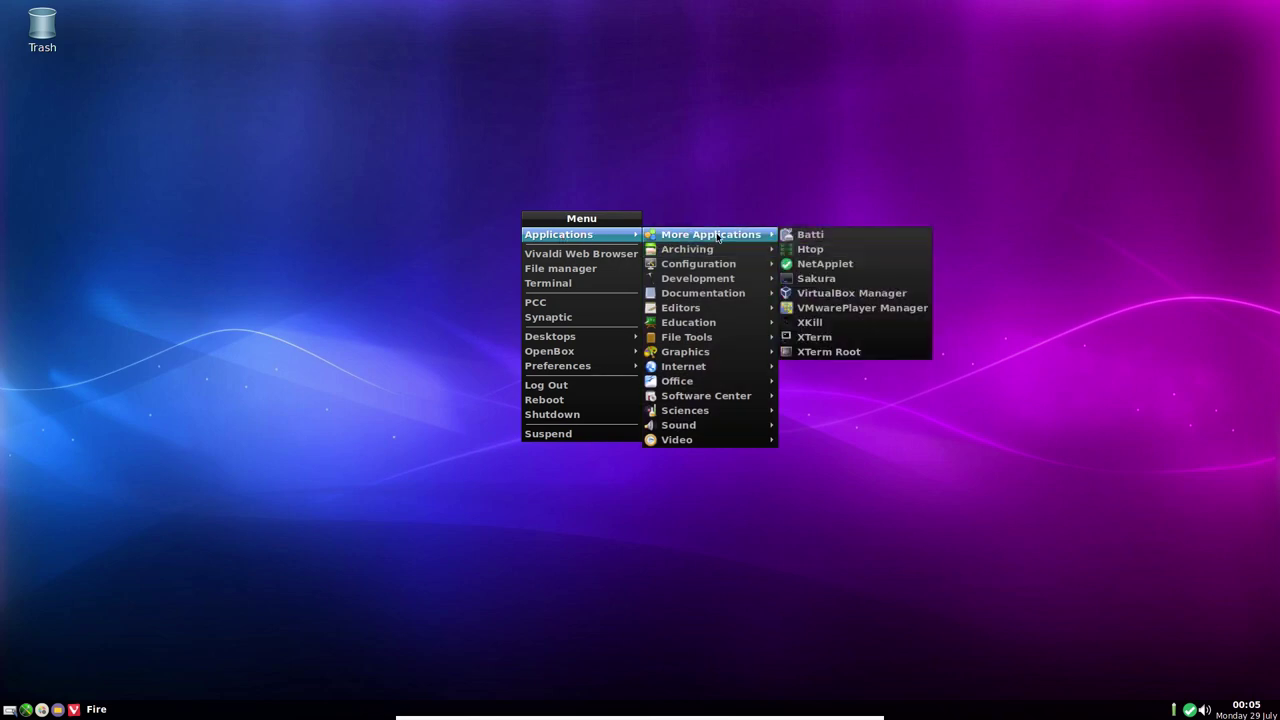
left_click(810, 250)
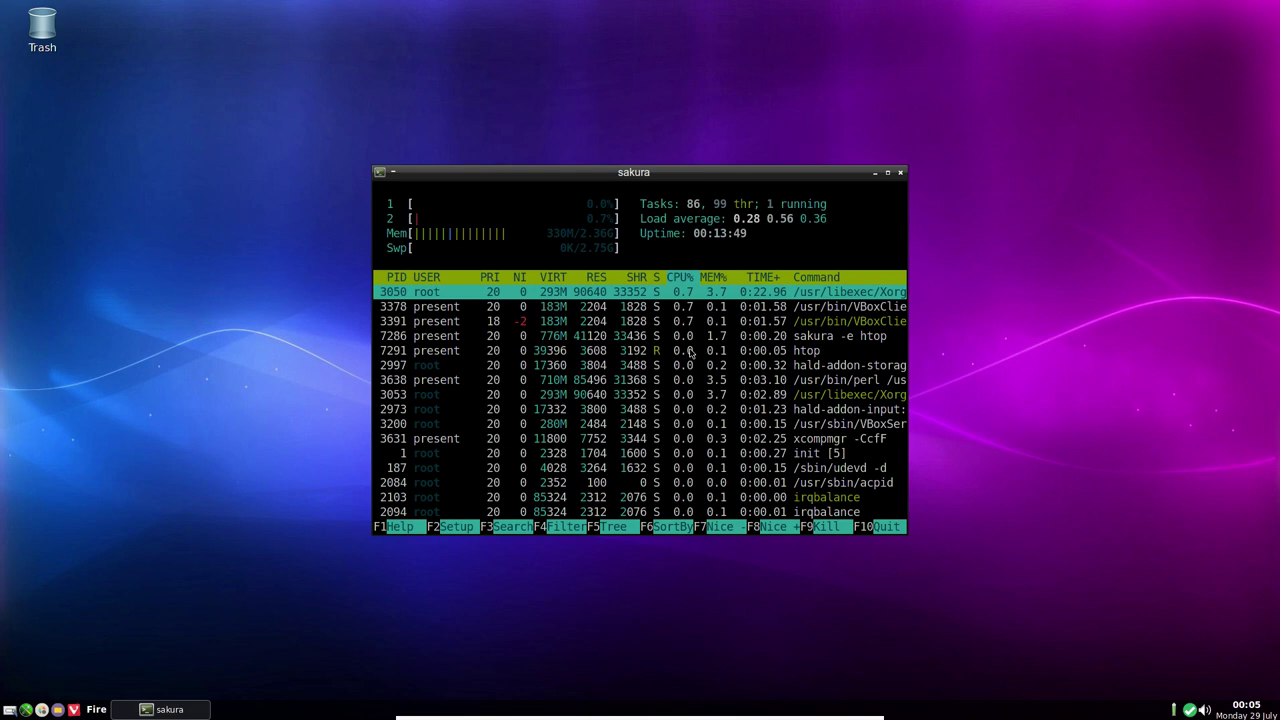
left_click(900, 173)
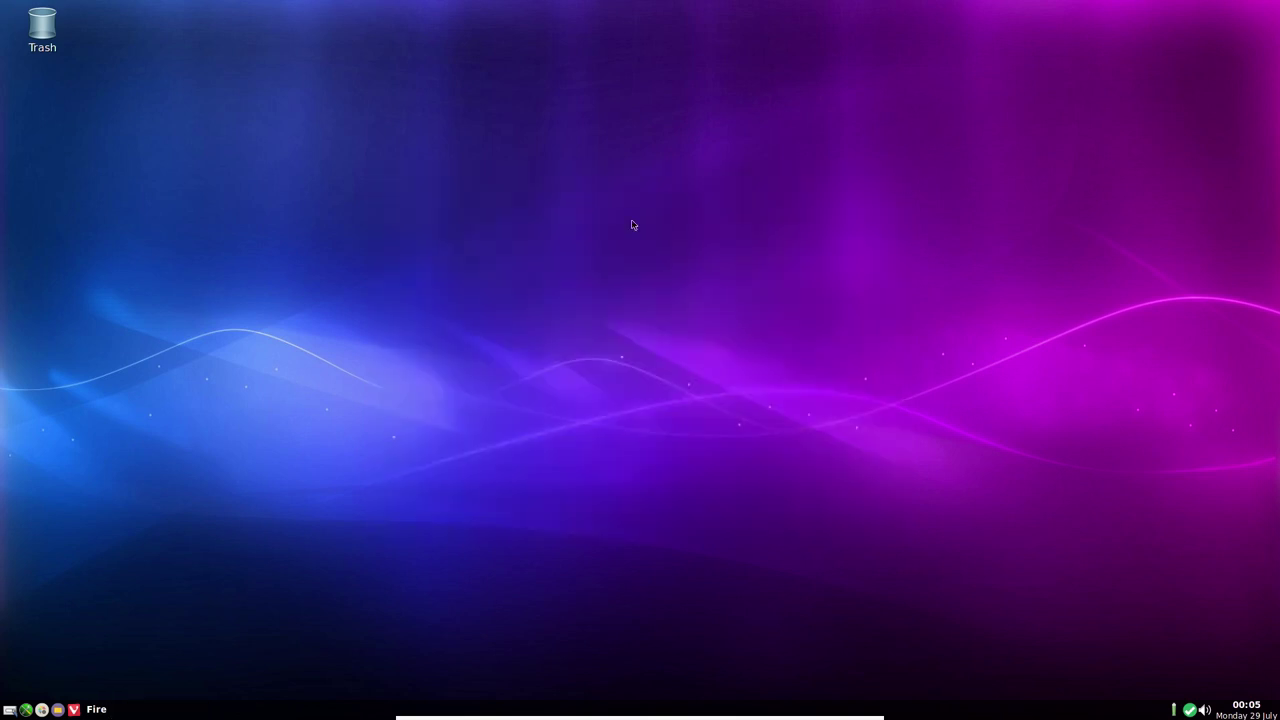
Launch NetApplet from the desktop menu and quit the duplicate network applet
right_click(528, 122)
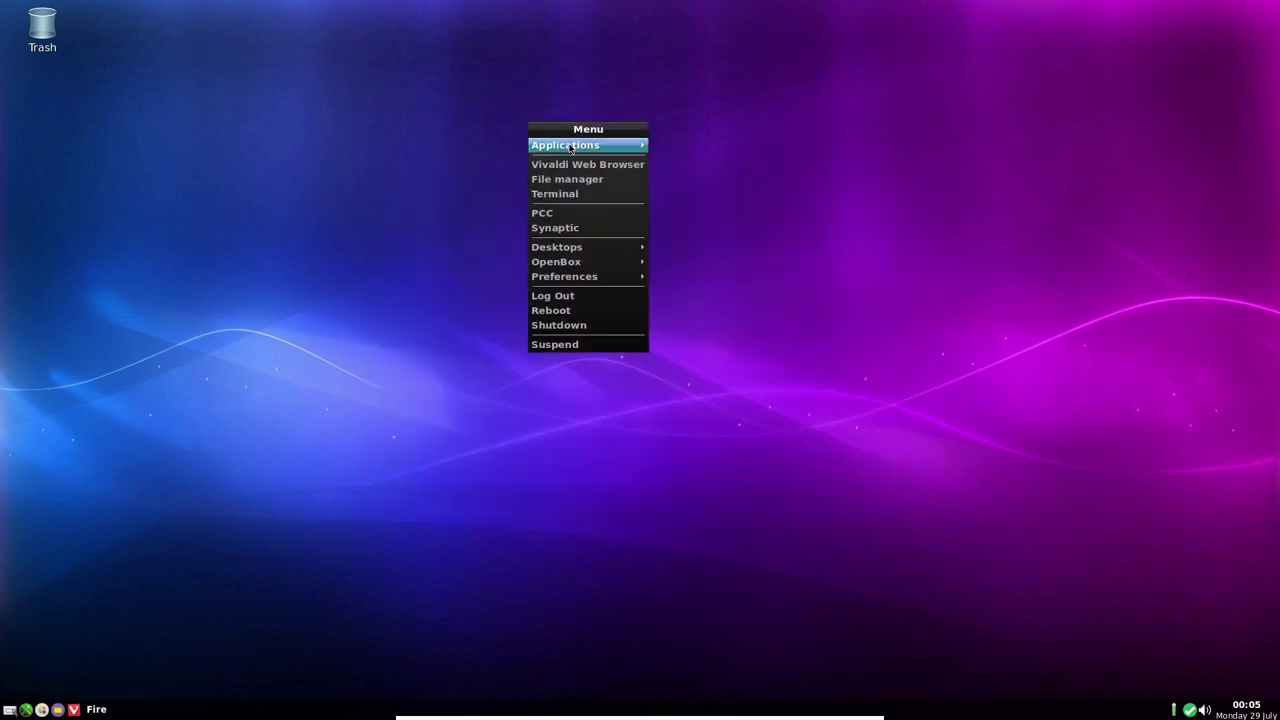
mouse_move(570, 148)
mouse_move(688, 148)
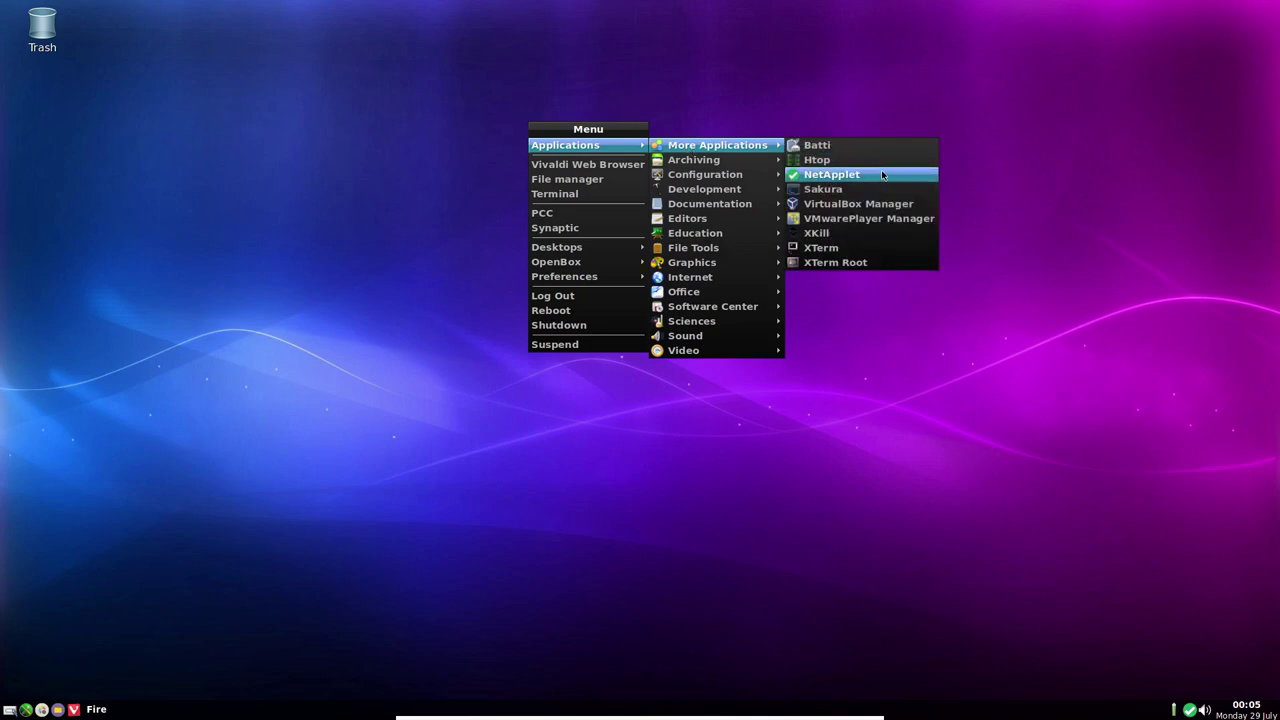
left_click(882, 175)
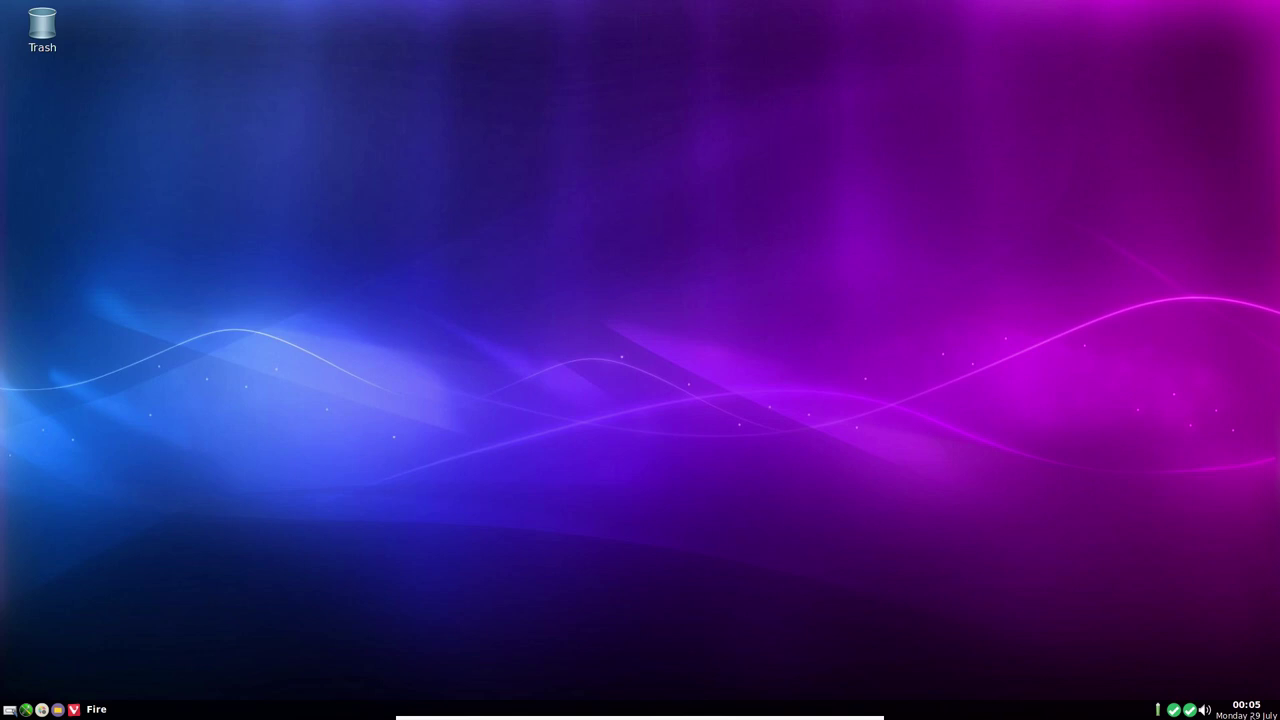
left_click(1192, 712)
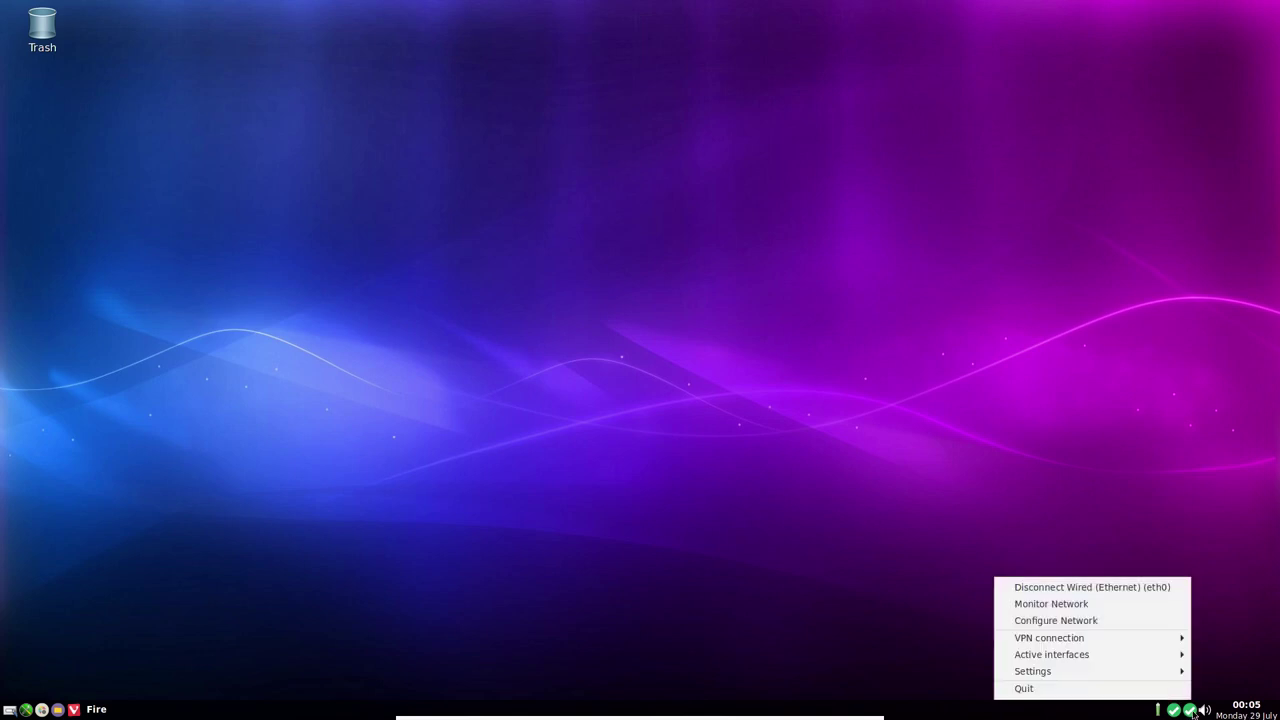
left_click(1125, 690)
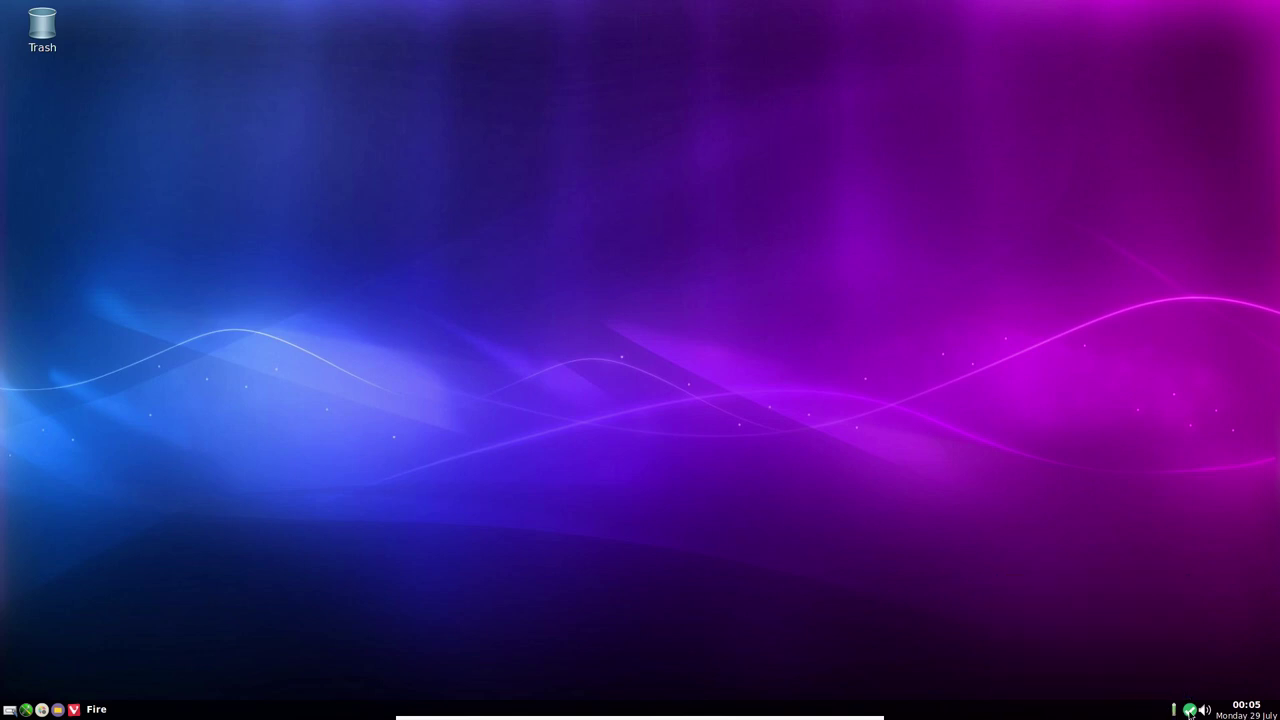
Open Network Center, expand and collapse the Wired (Ethernet) options, then quit it
left_click(1190, 712)
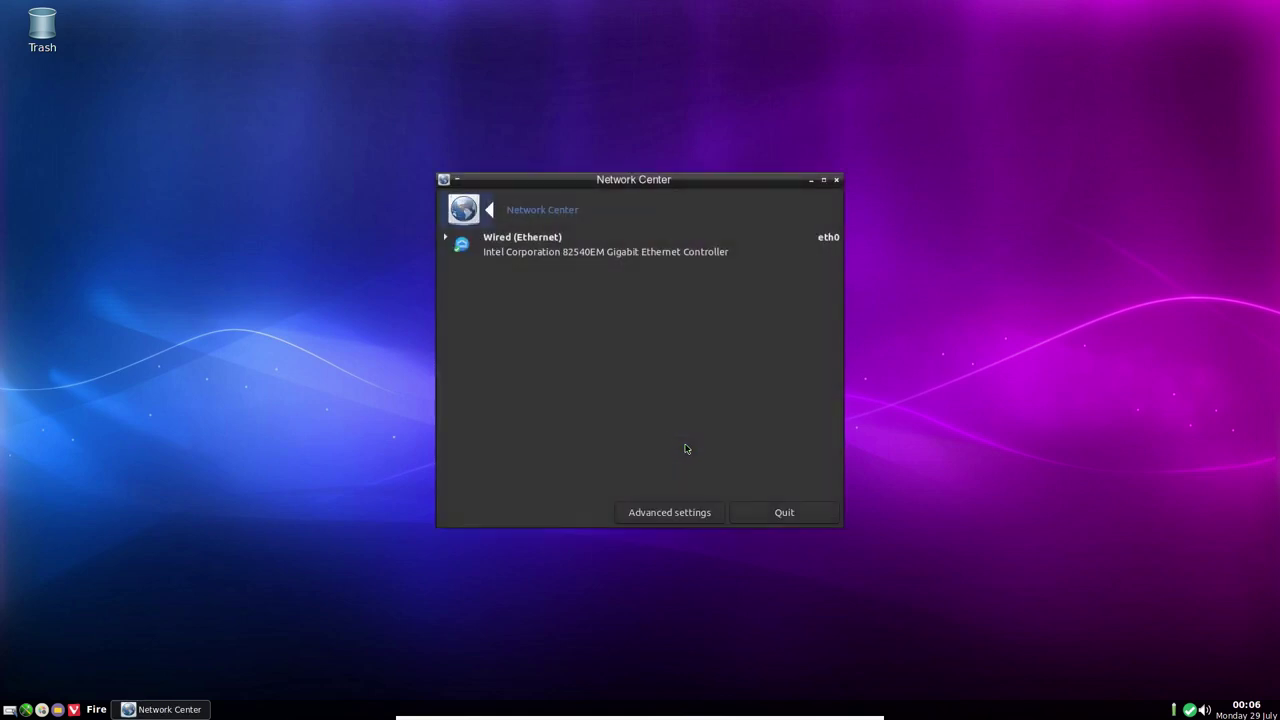
left_click(446, 239)
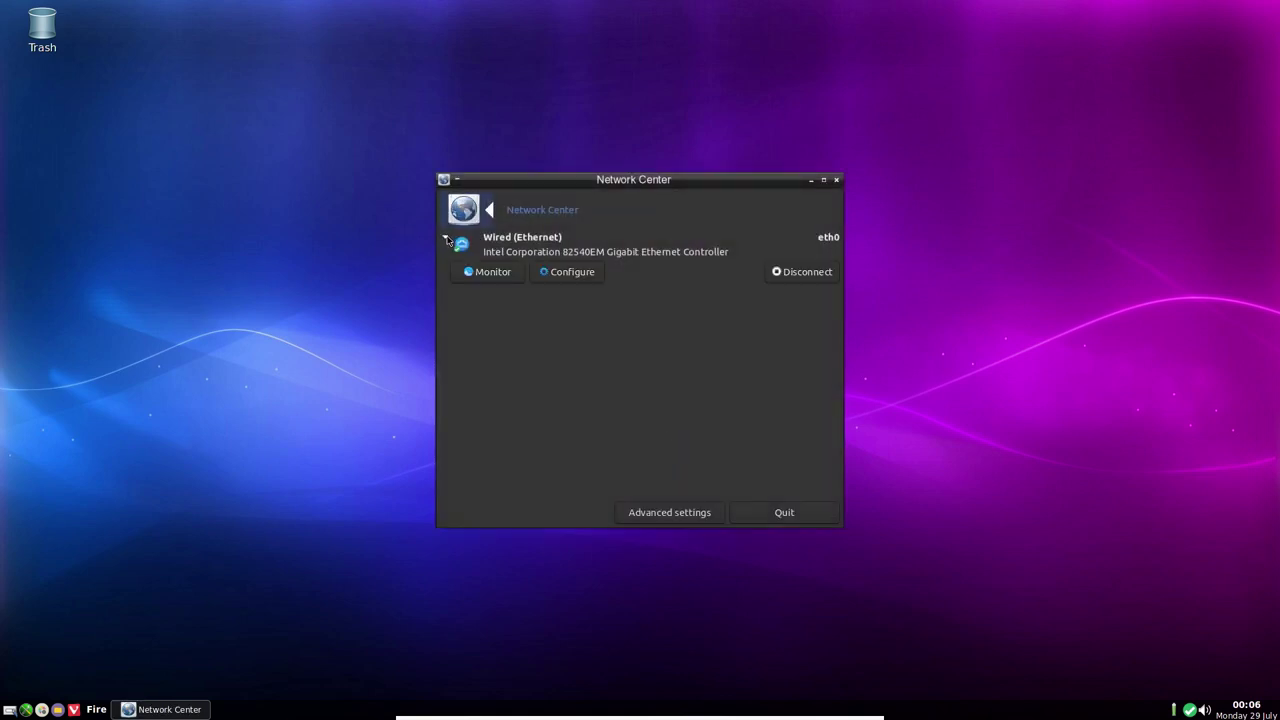
left_click(446, 239)
left_click(784, 513)
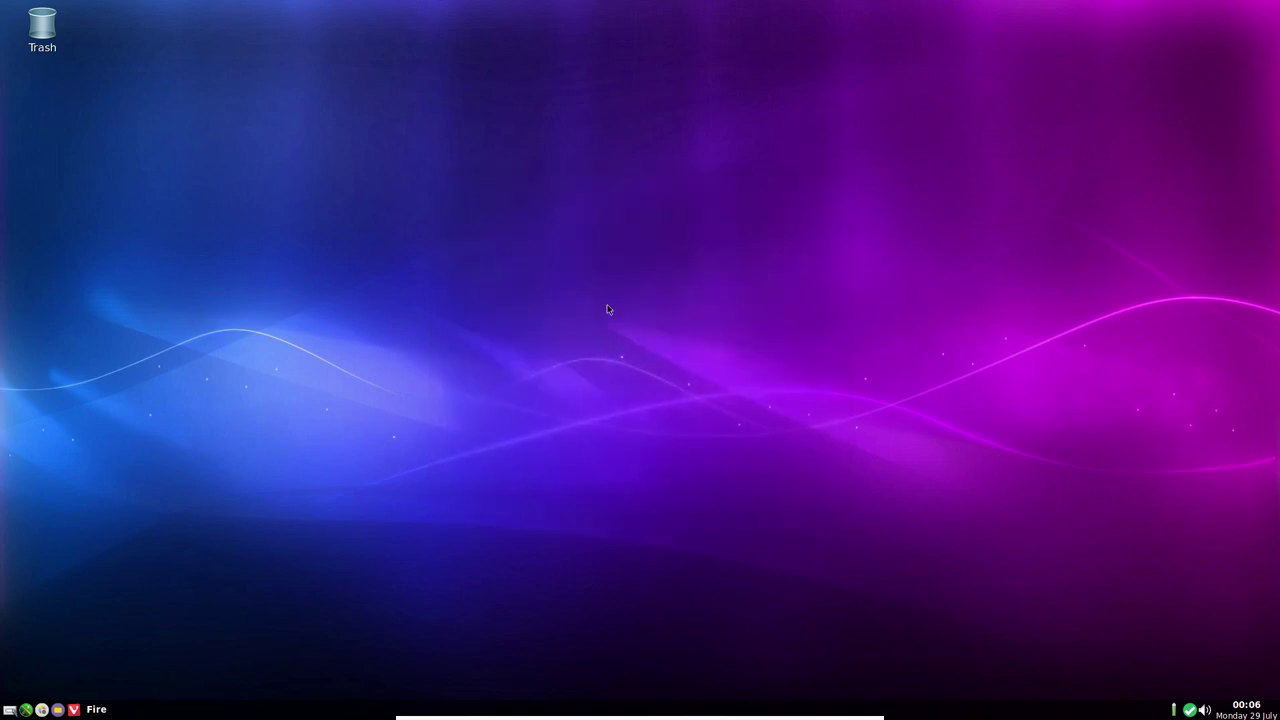
right_click(474, 327)
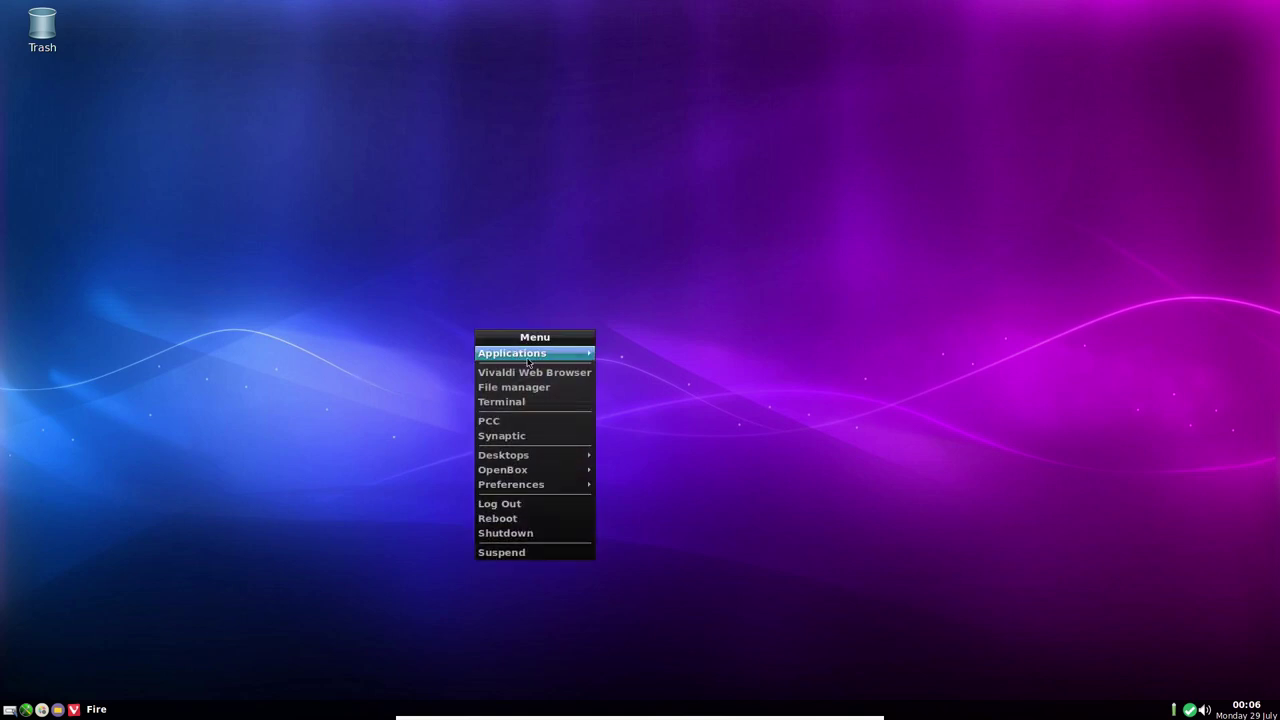
mouse_move(560, 353)
mouse_move(718, 358)
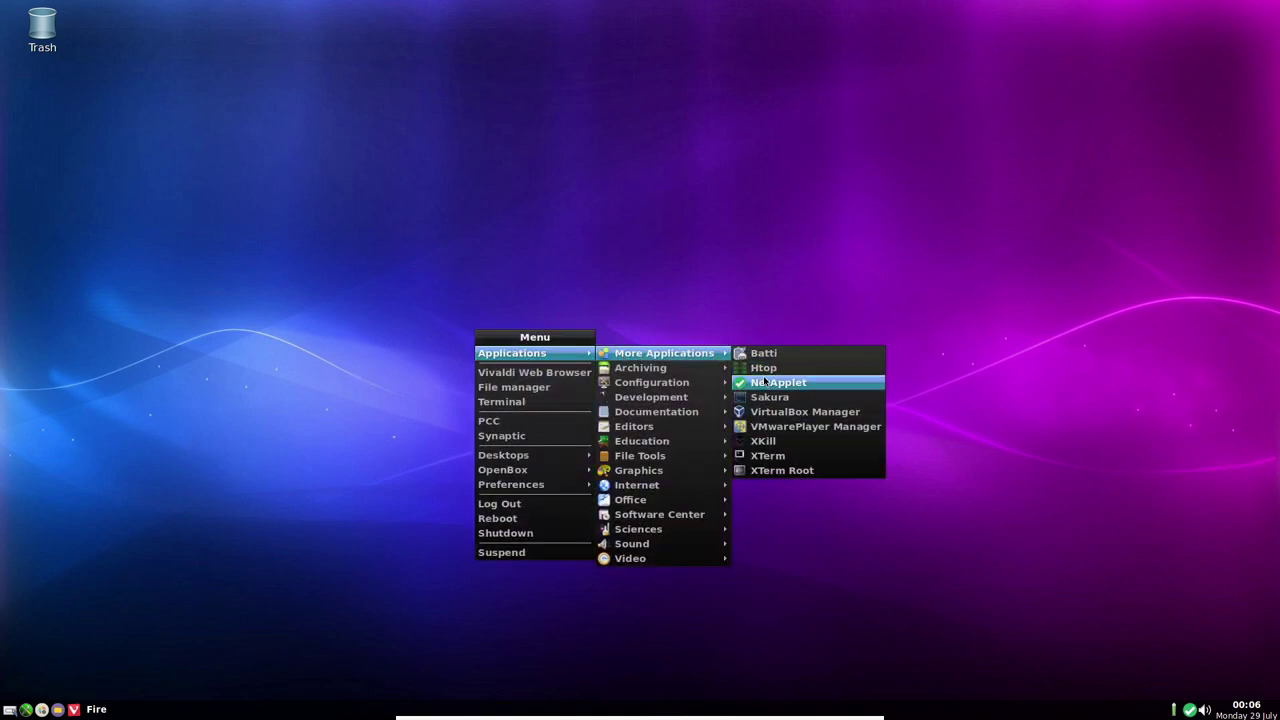
left_click(771, 402)
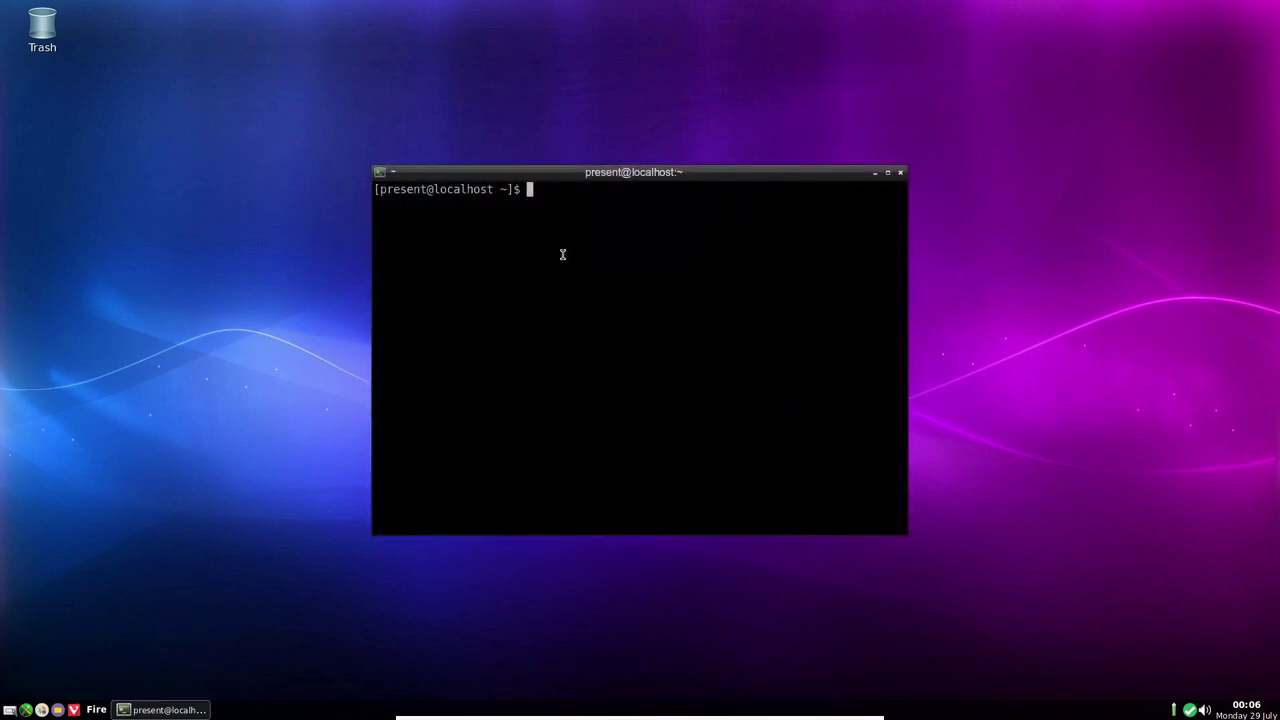
right_click(585, 294)
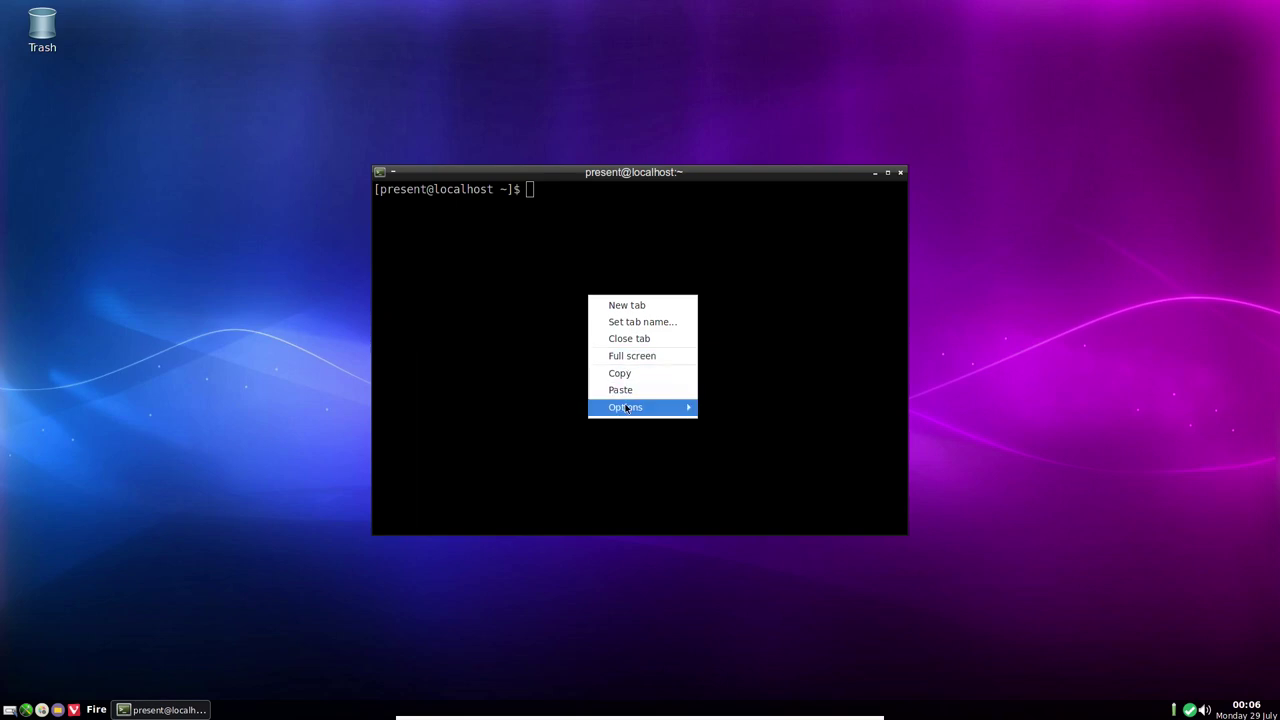
mouse_move(640, 407)
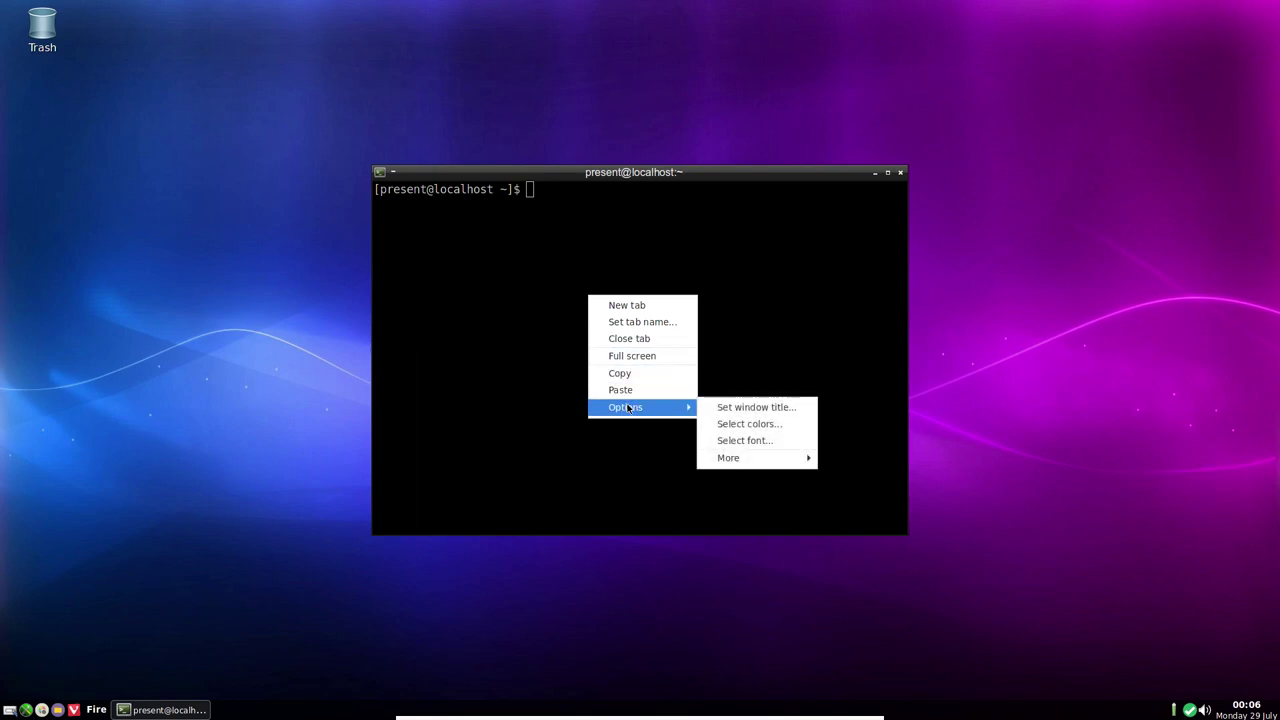
mouse_move(756, 459)
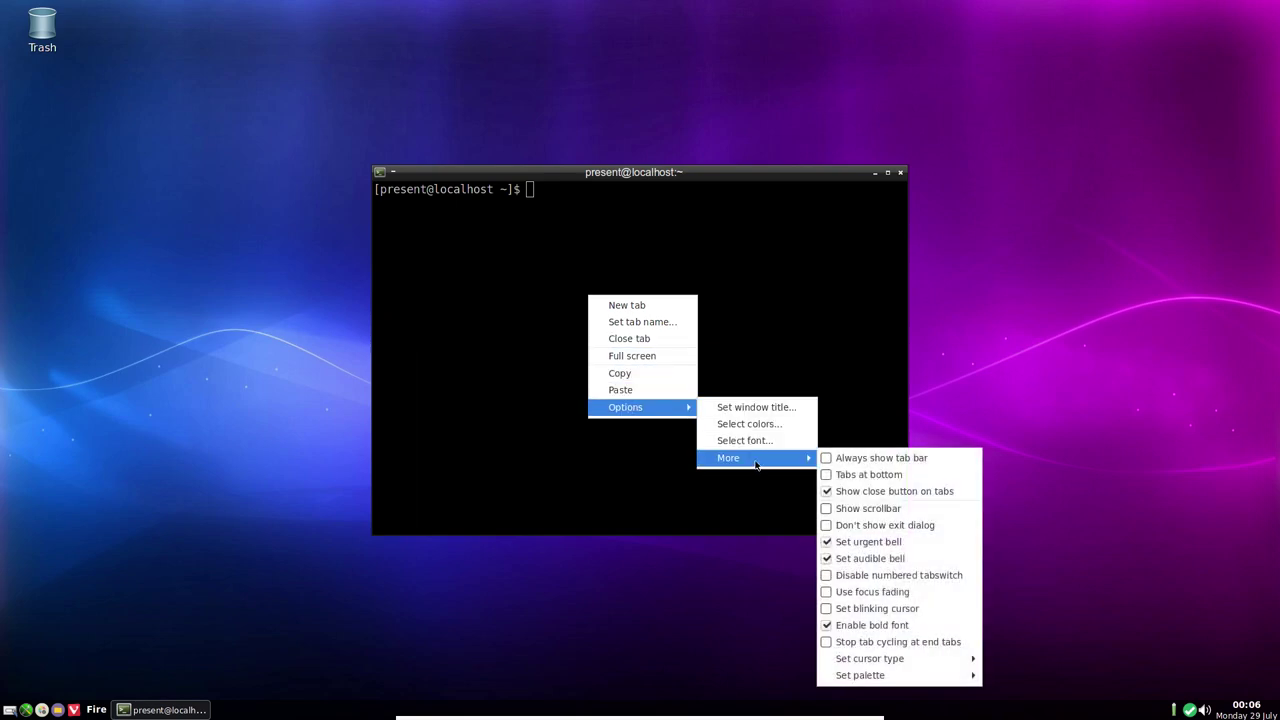
mouse_move(885, 660)
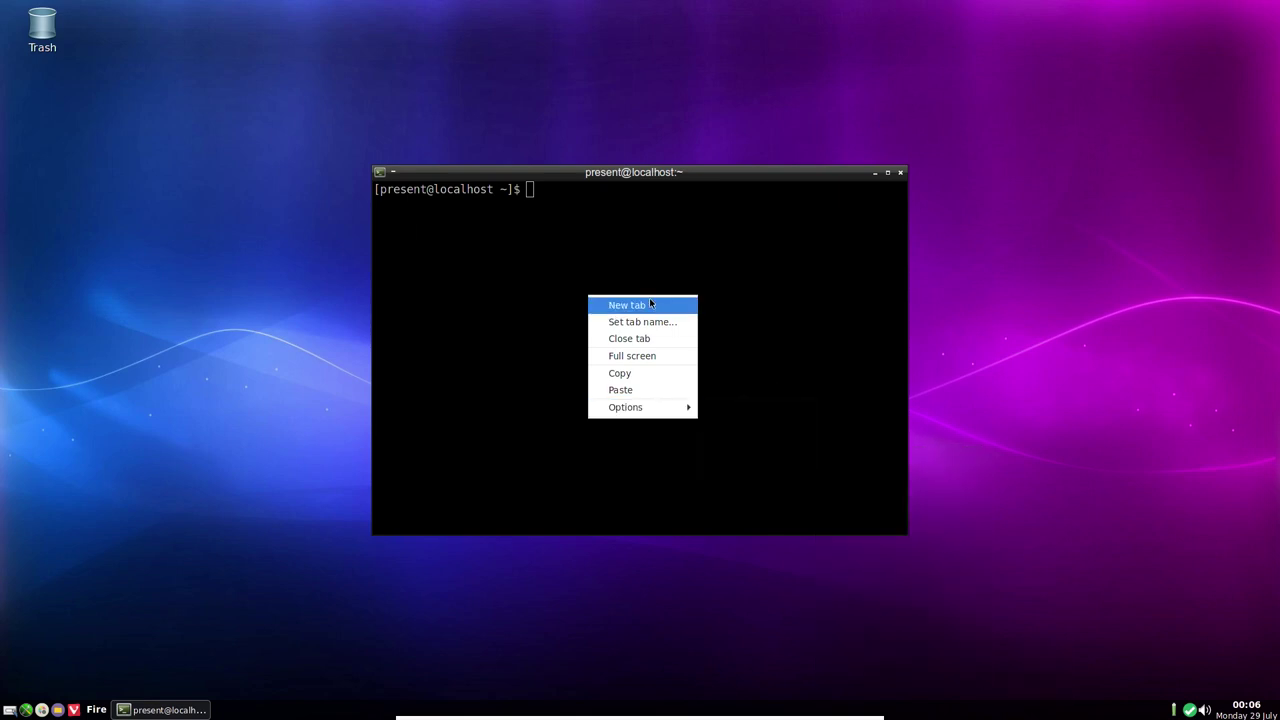
left_click(497, 410)
type("exit")
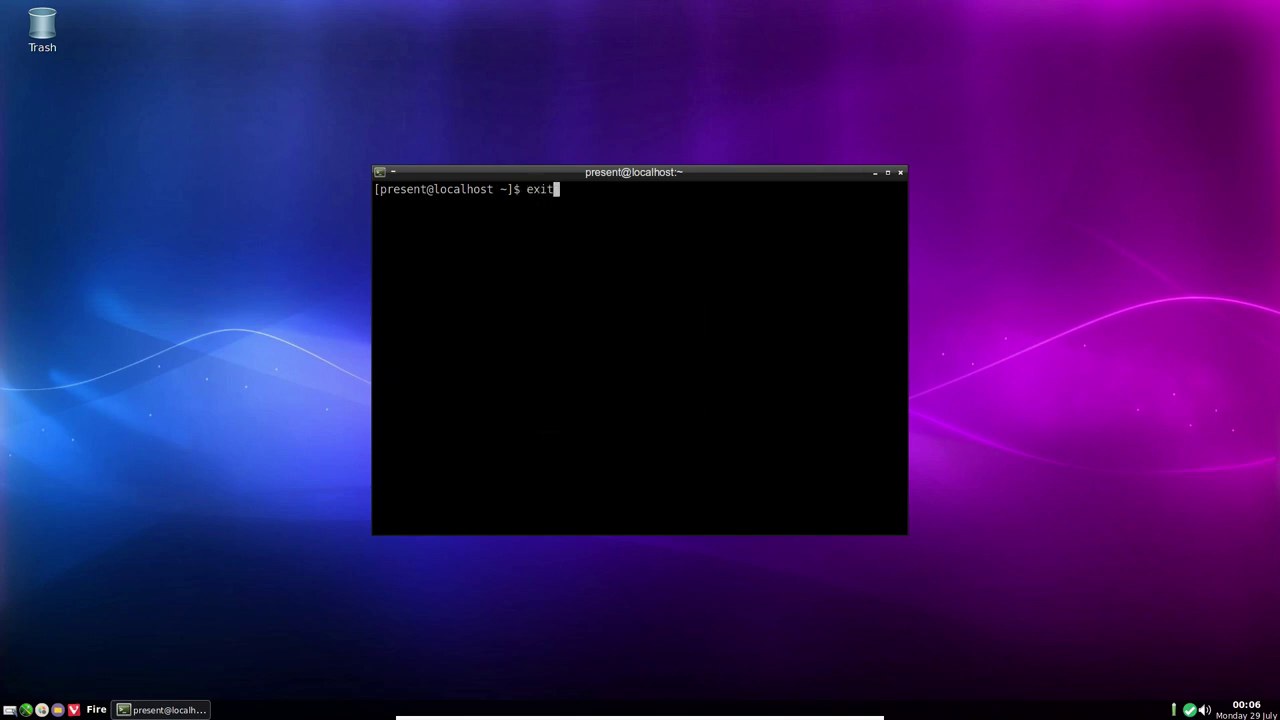
key("Return")
right_click(549, 164)
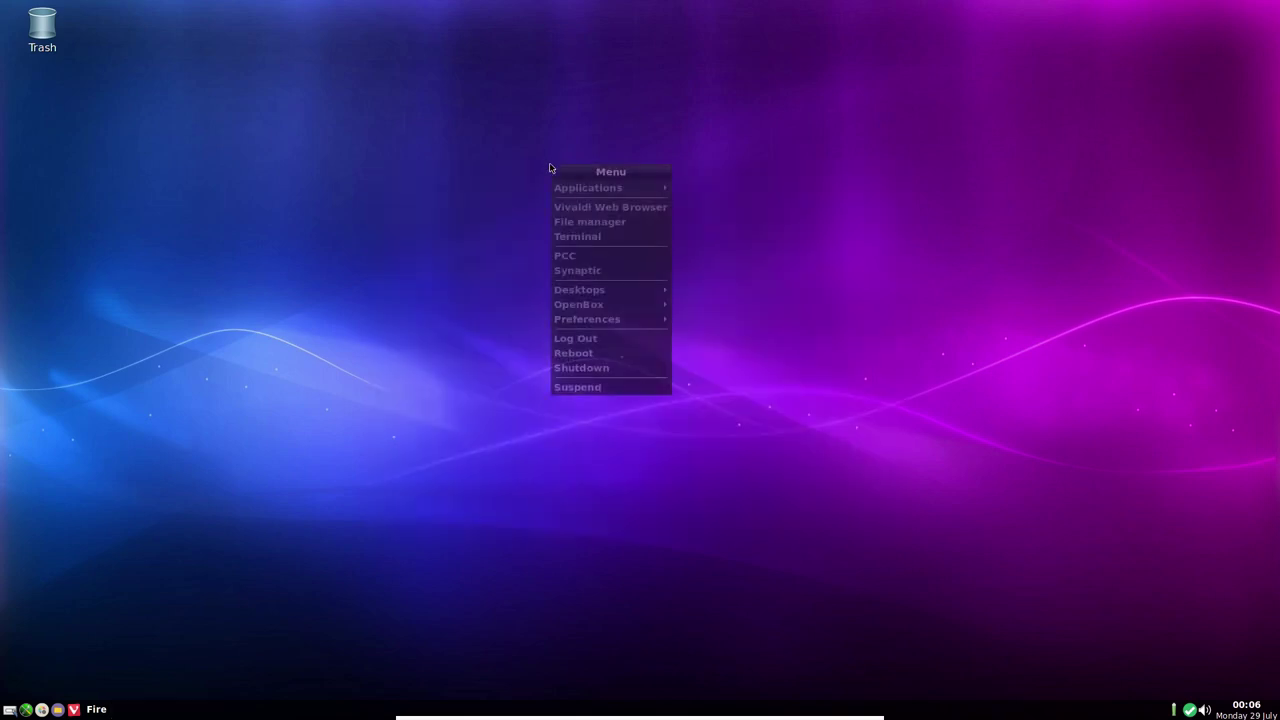
mouse_move(580, 187)
mouse_move(719, 190)
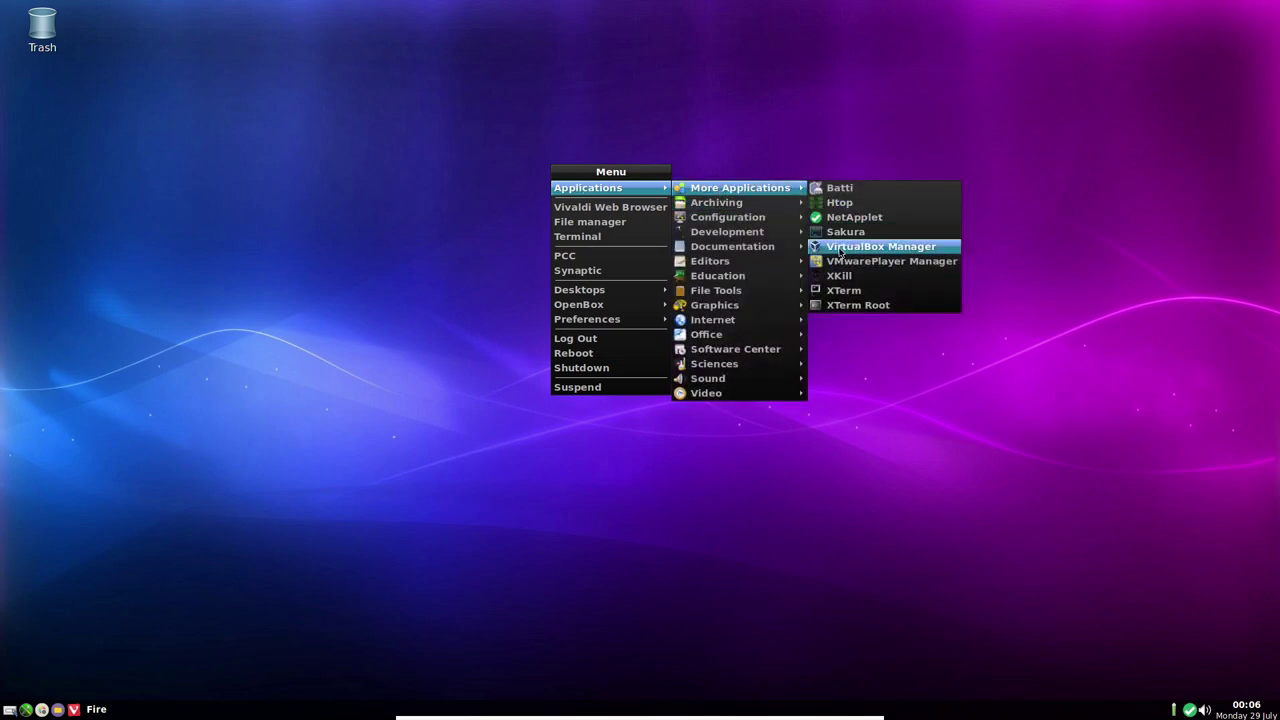
left_click(840, 250)
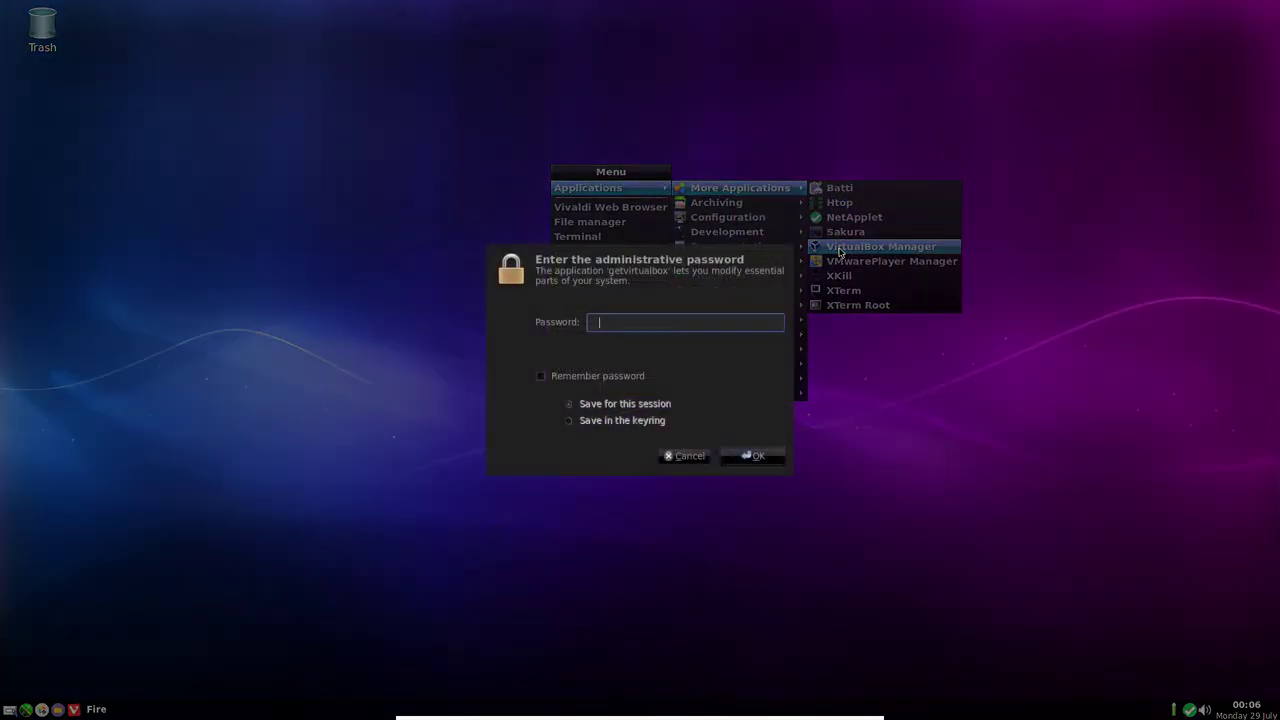
type("*******")
key("Return")
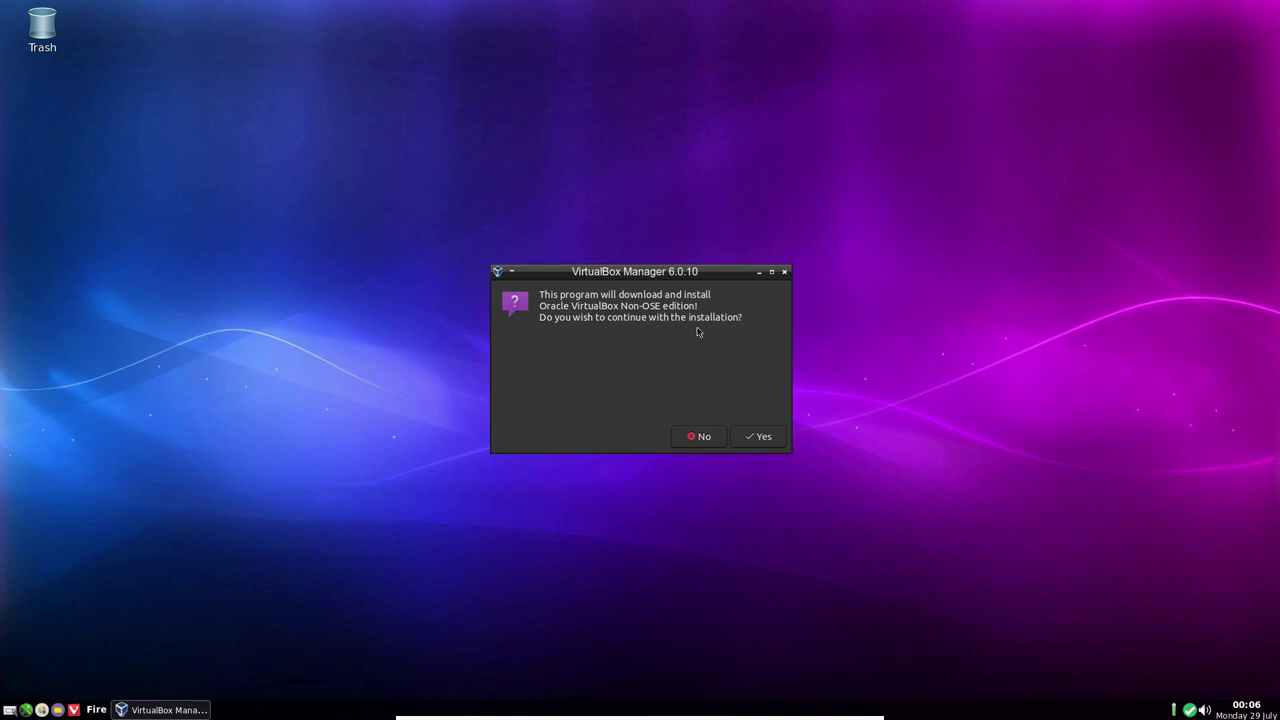
left_click(680, 443)
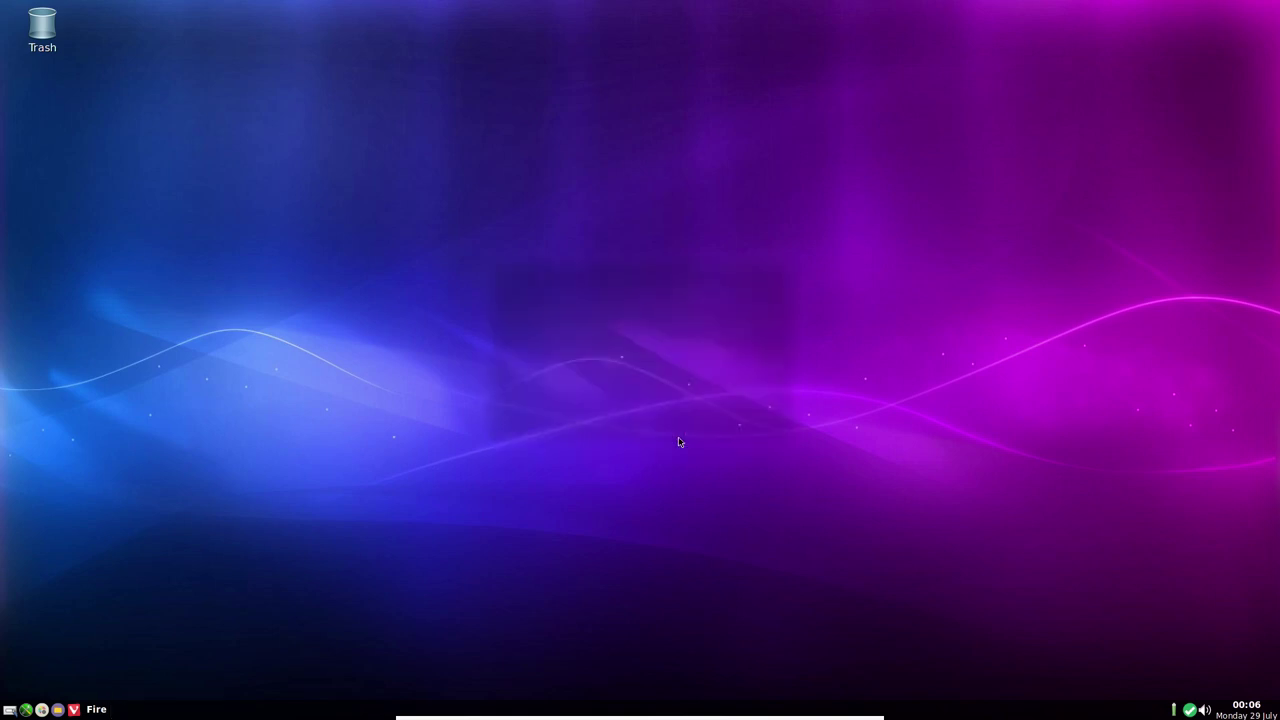
right_click(603, 202)
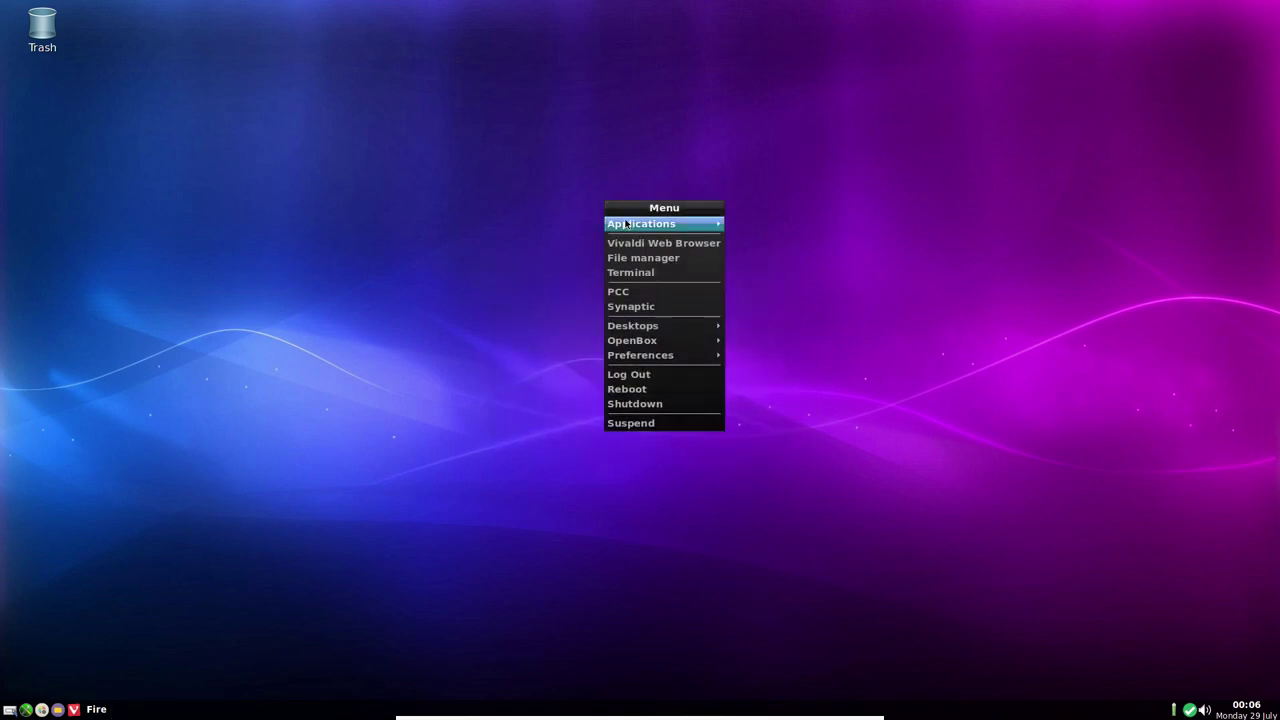
mouse_move(629, 227)
mouse_move(758, 229)
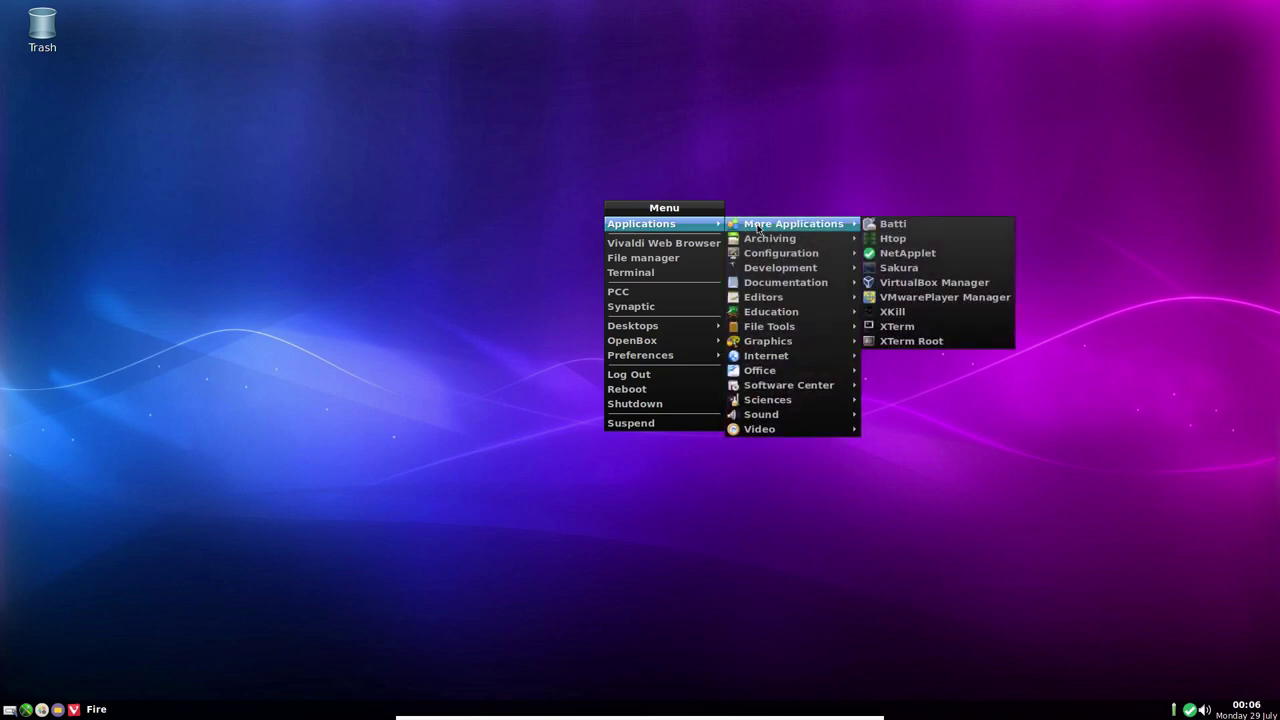
left_click(916, 298)
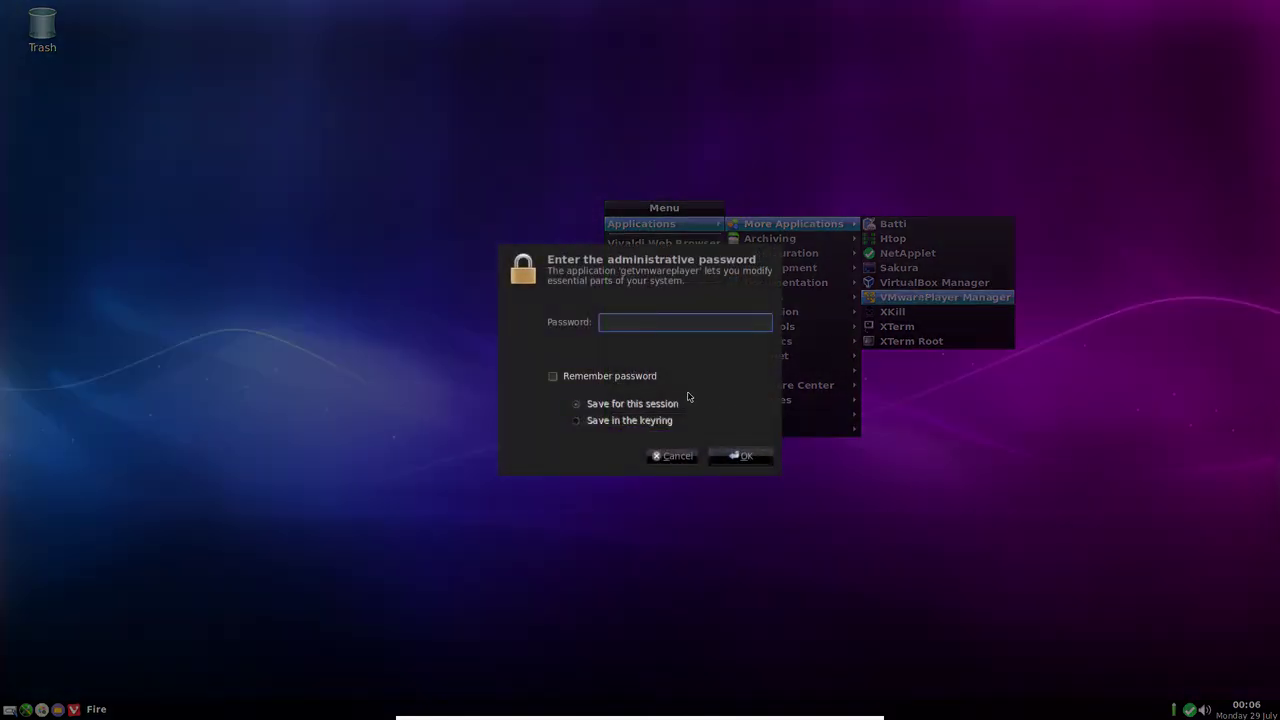
type("*****")
key("Return")
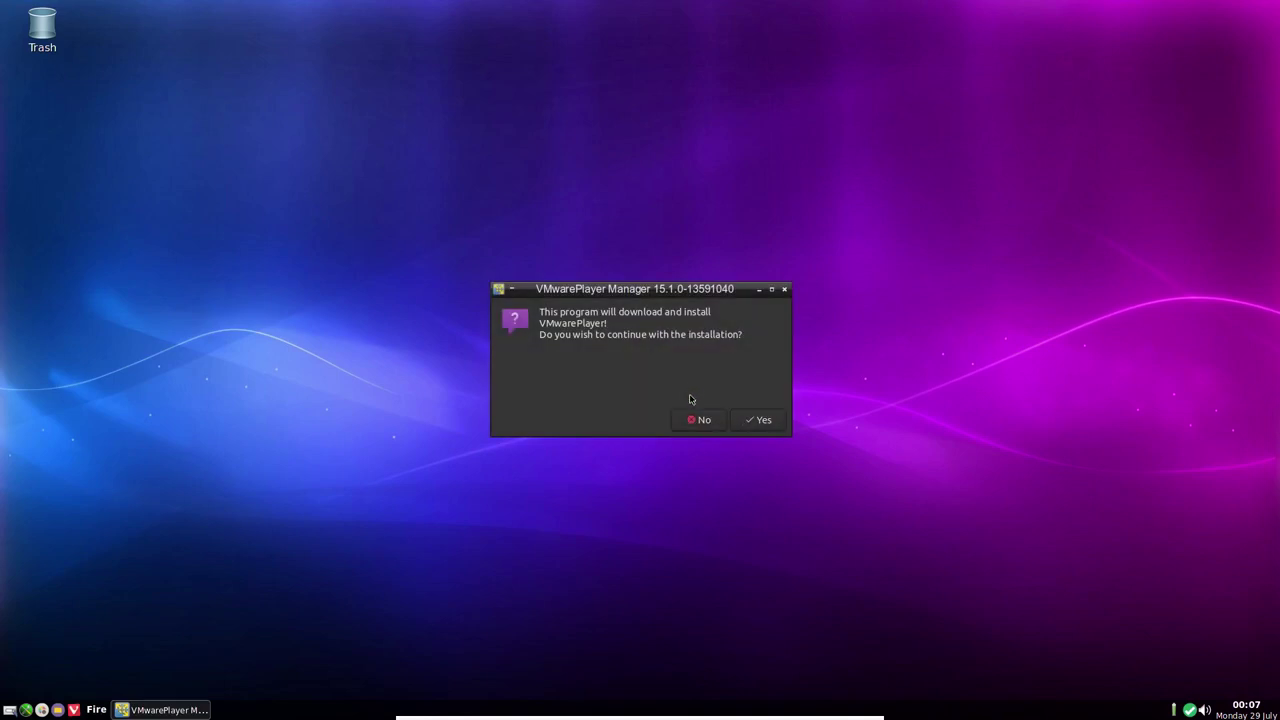
left_click(698, 420)
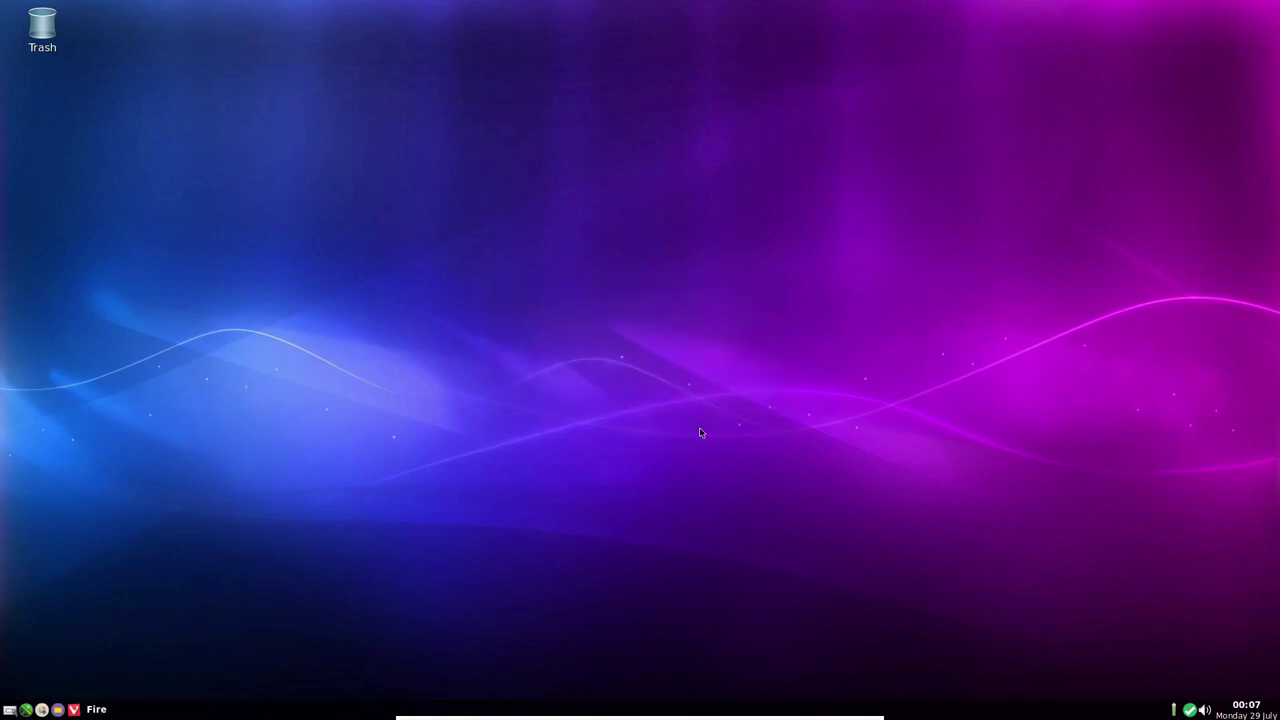
right_click(577, 203)
mouse_move(600, 226)
mouse_move(740, 228)
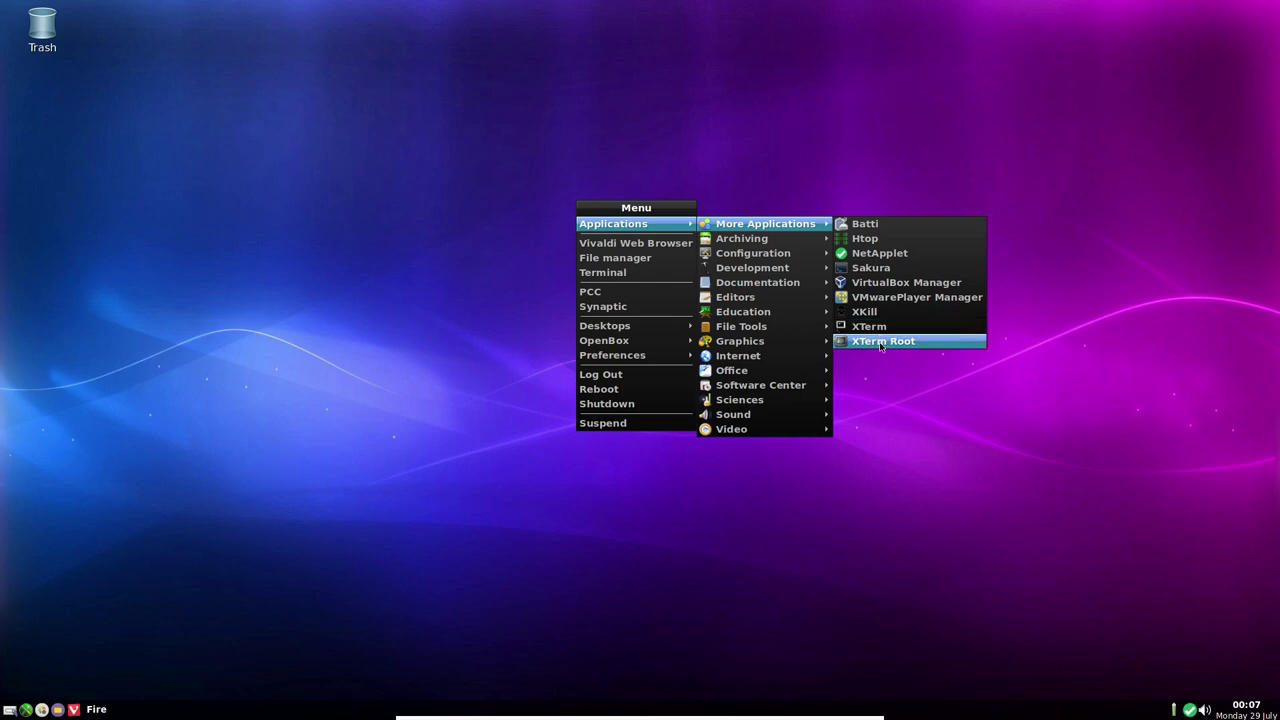
left_click(880, 327)
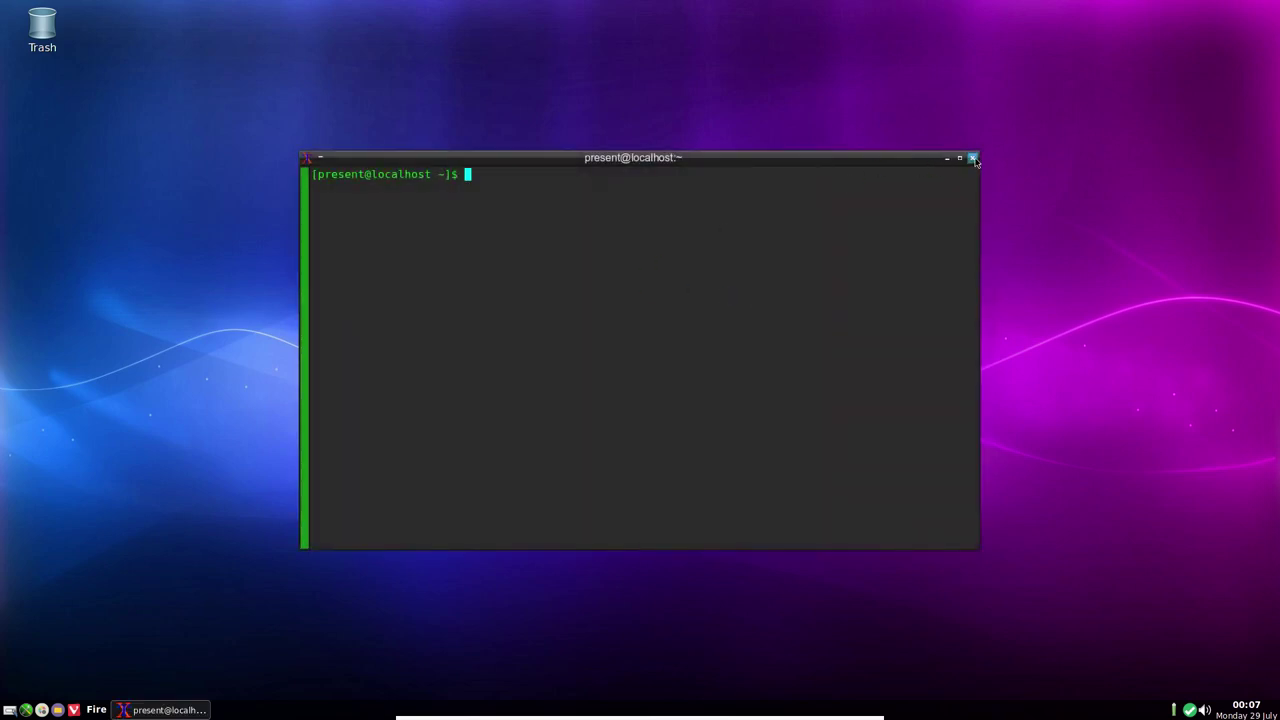
left_click_drag(312, 174, 617, 243)
left_click(617, 243)
left_click(972, 157)
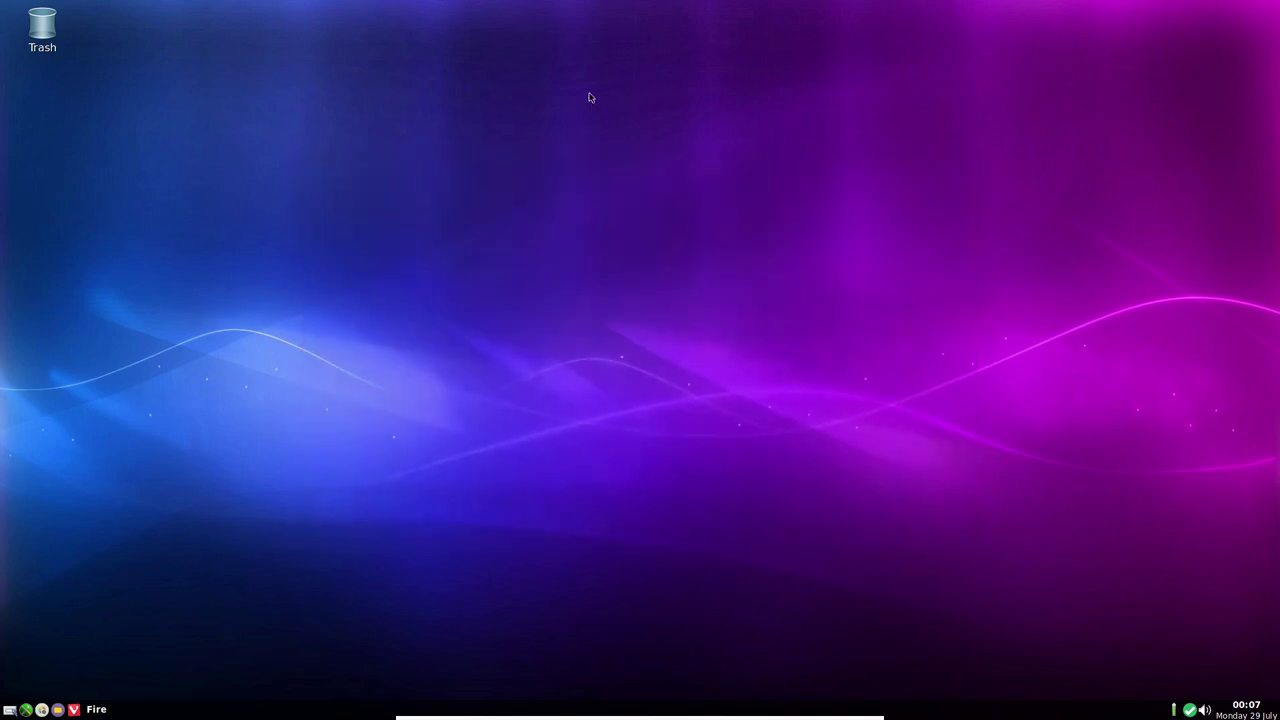
Launch Brasero from Applications > Archiving in the desktop menu
right_click(589, 97)
mouse_move(625, 118)
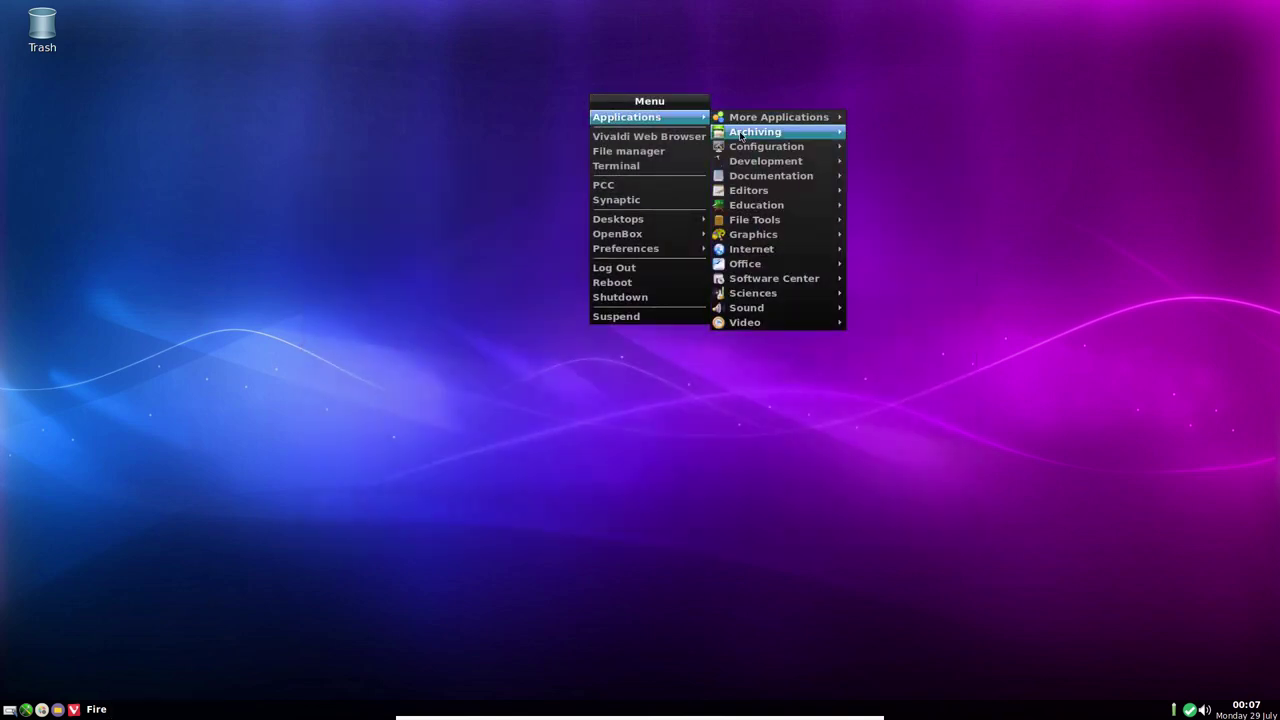
mouse_move(744, 137)
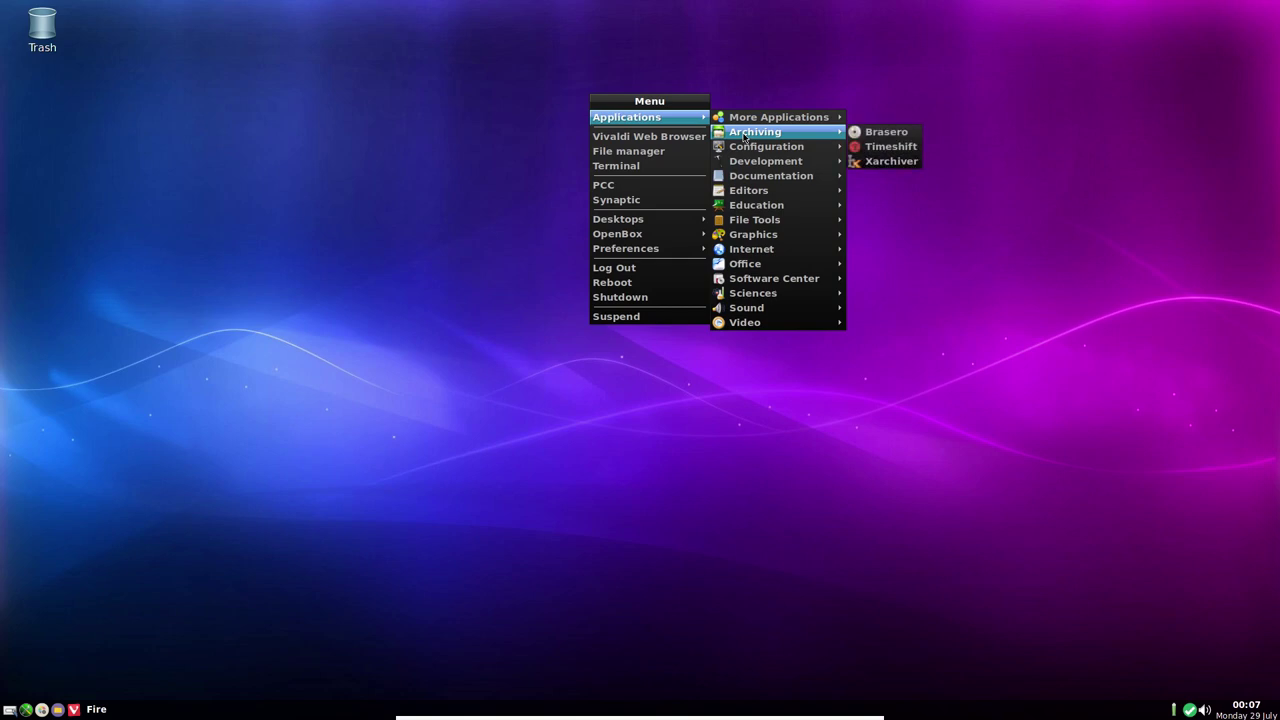
left_click(904, 134)
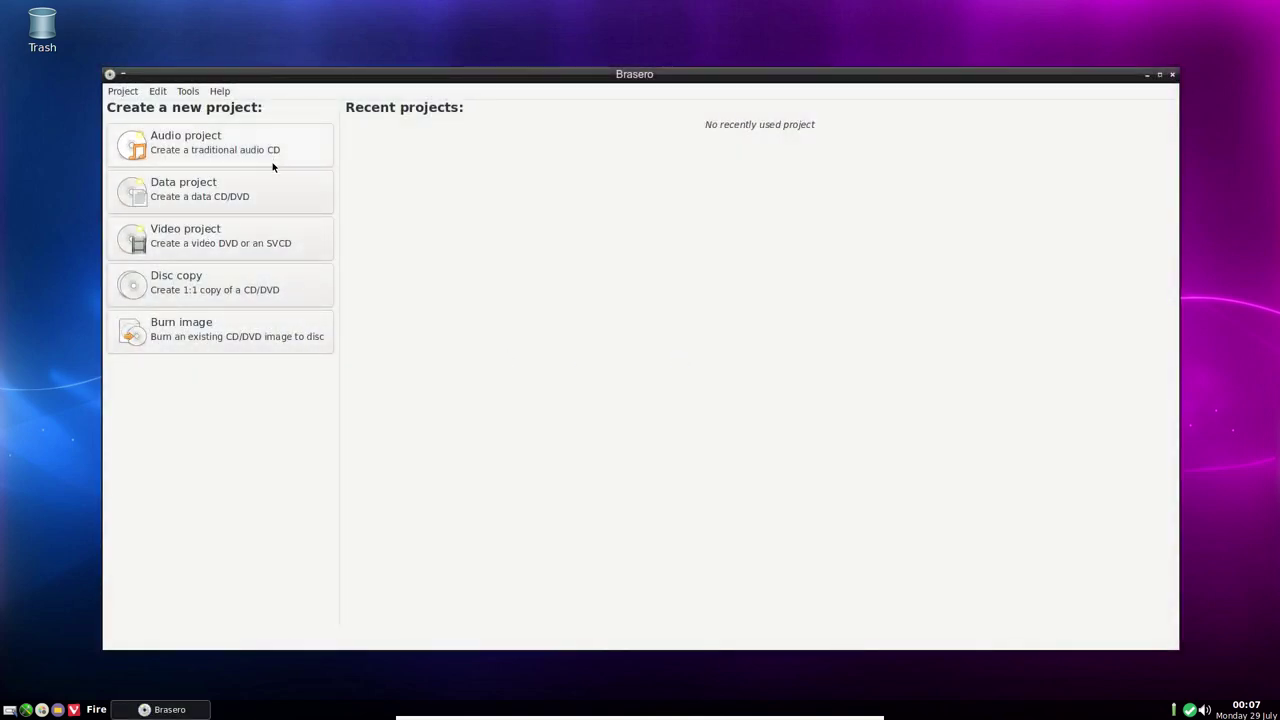
Set desktop effects to No effects in Preferences, then close Brasero
right_click(35, 238)
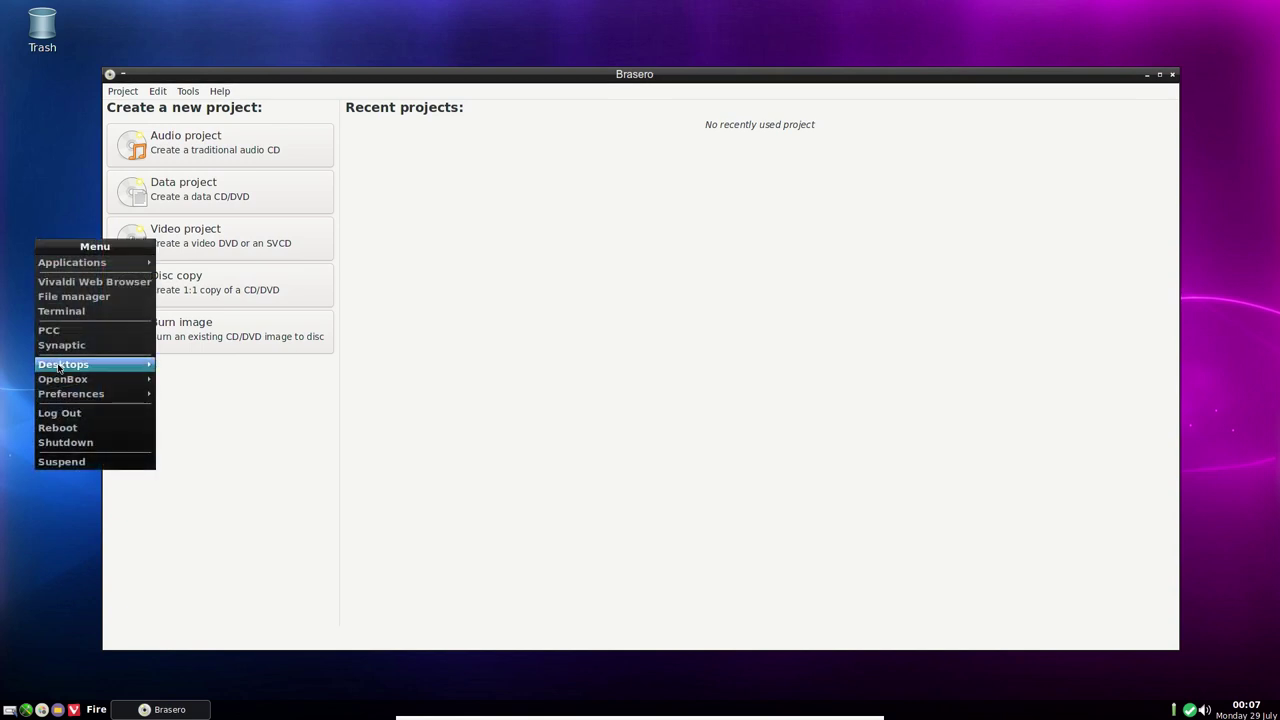
mouse_move(62, 400)
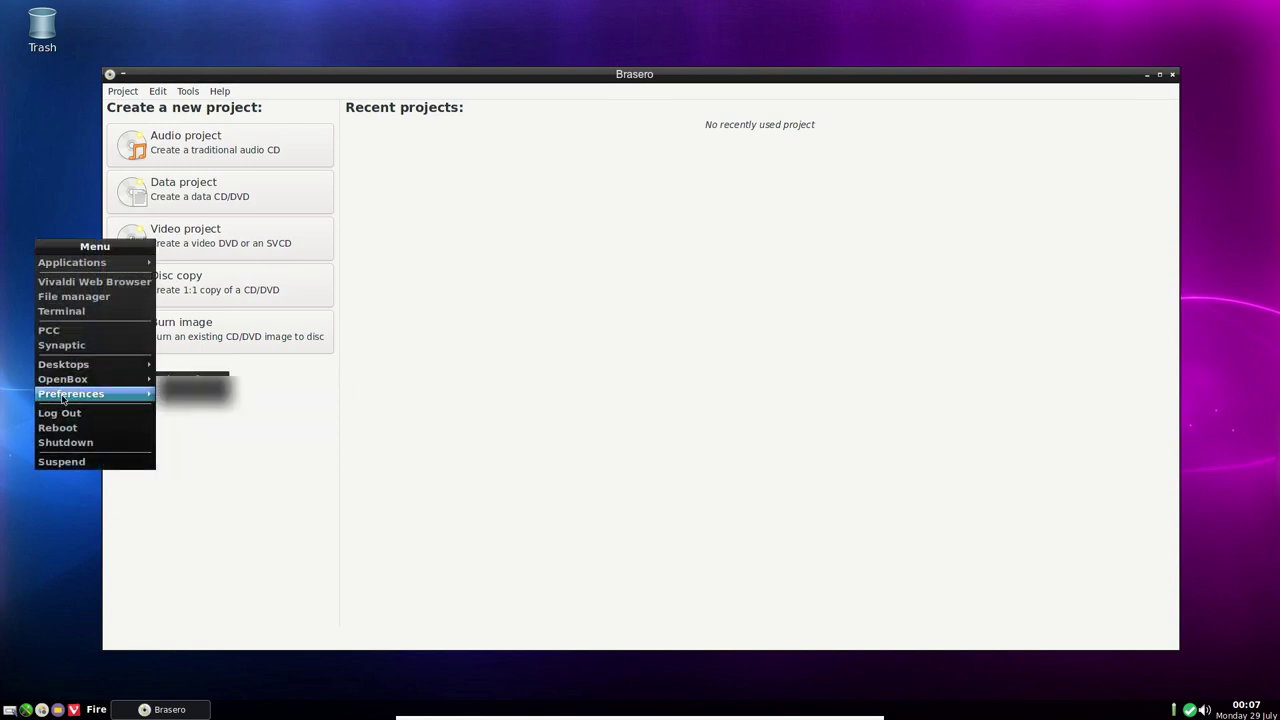
left_click(204, 406)
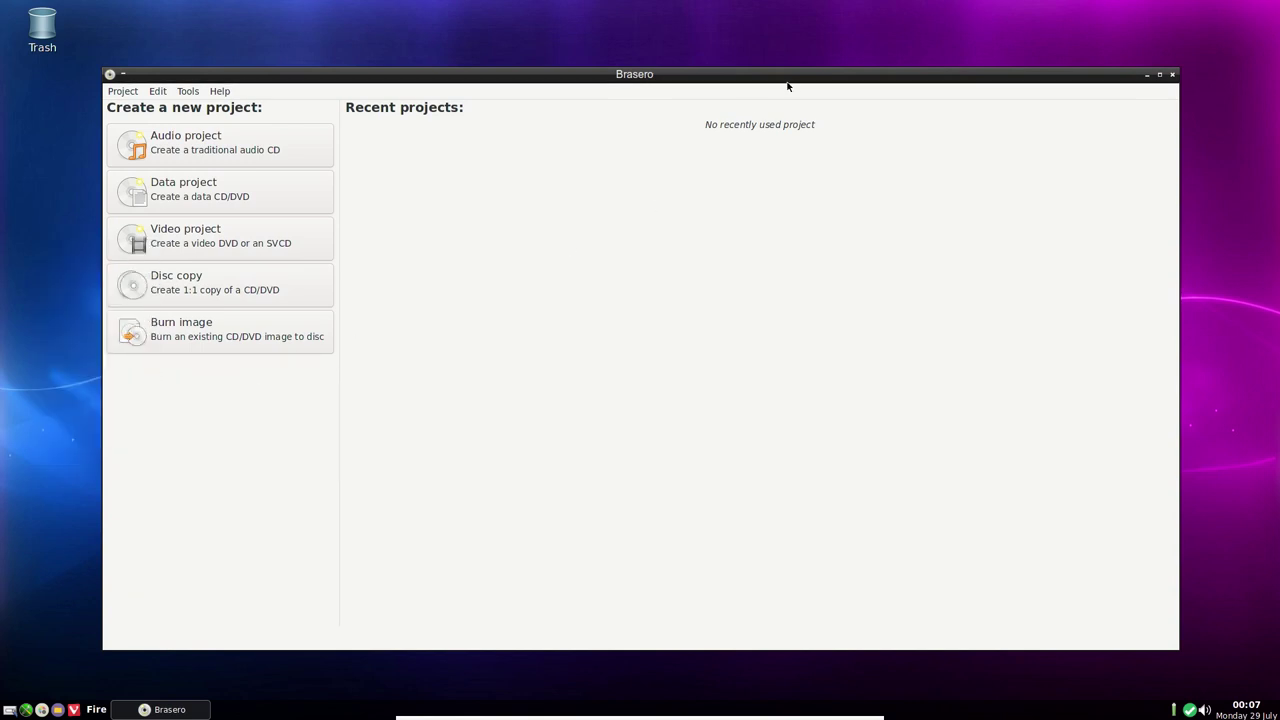
left_click(1173, 75)
right_click(588, 160)
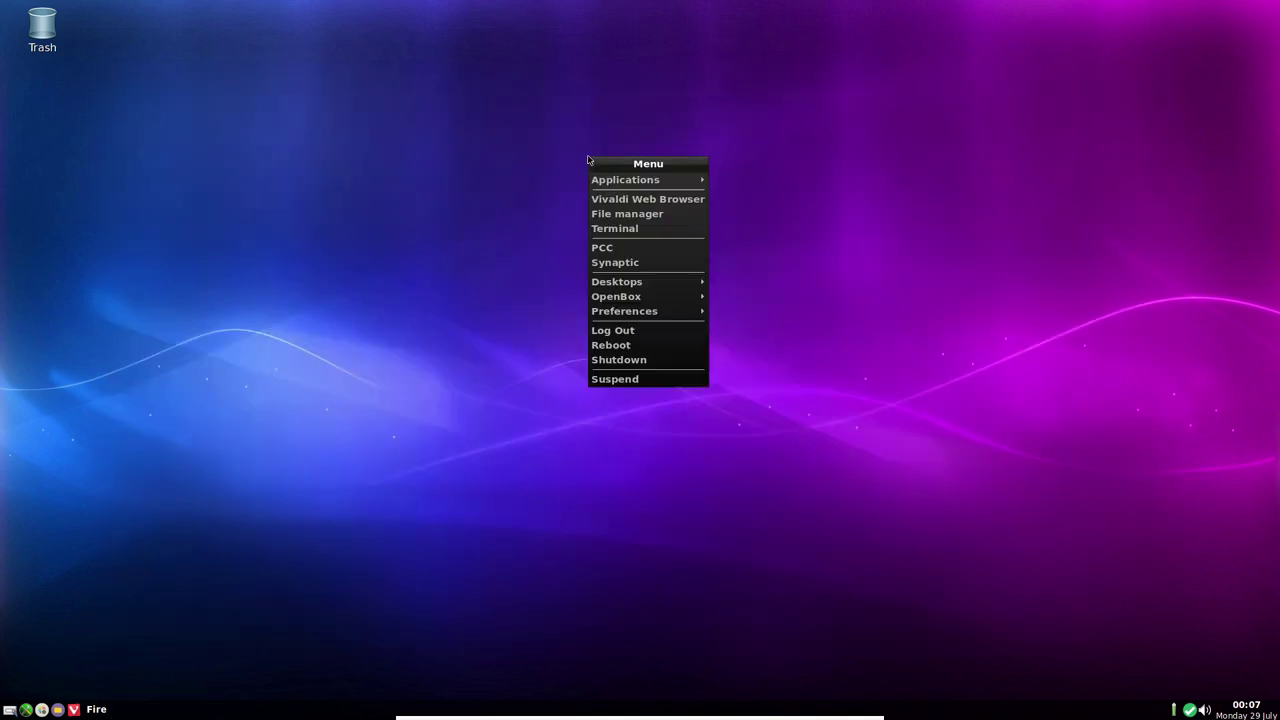
mouse_move(628, 181)
mouse_move(789, 185)
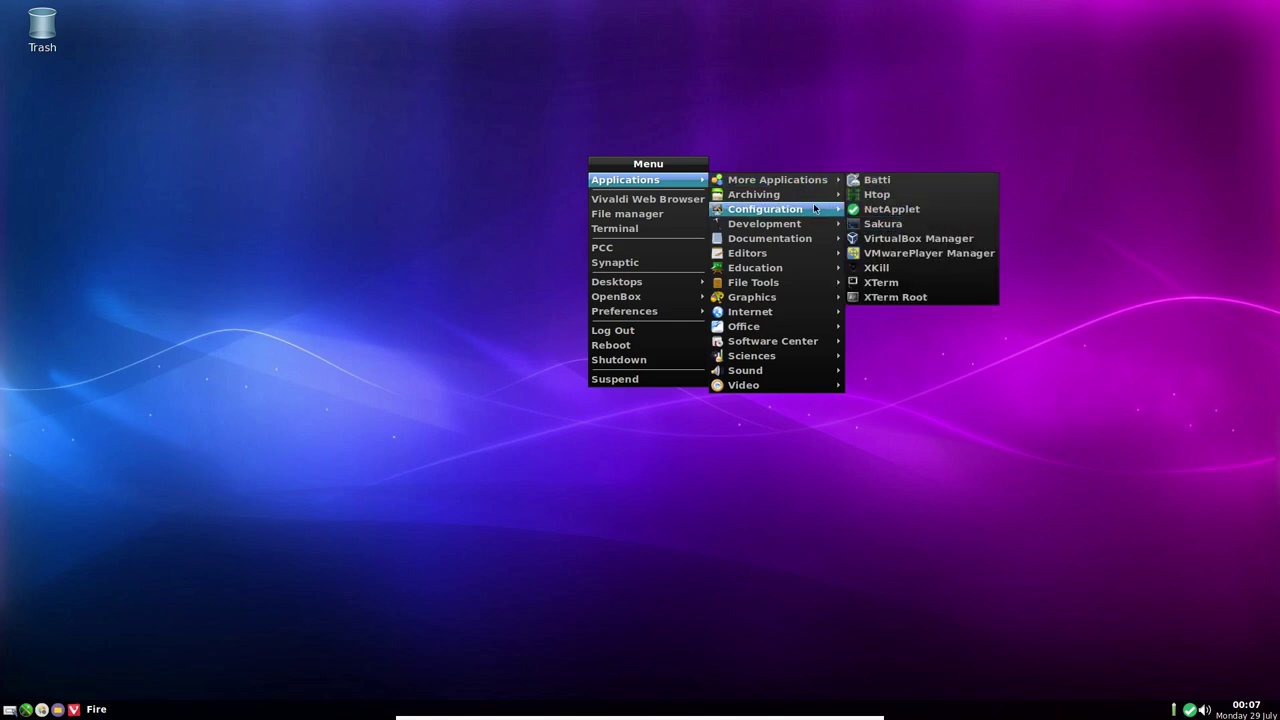
mouse_move(815, 208)
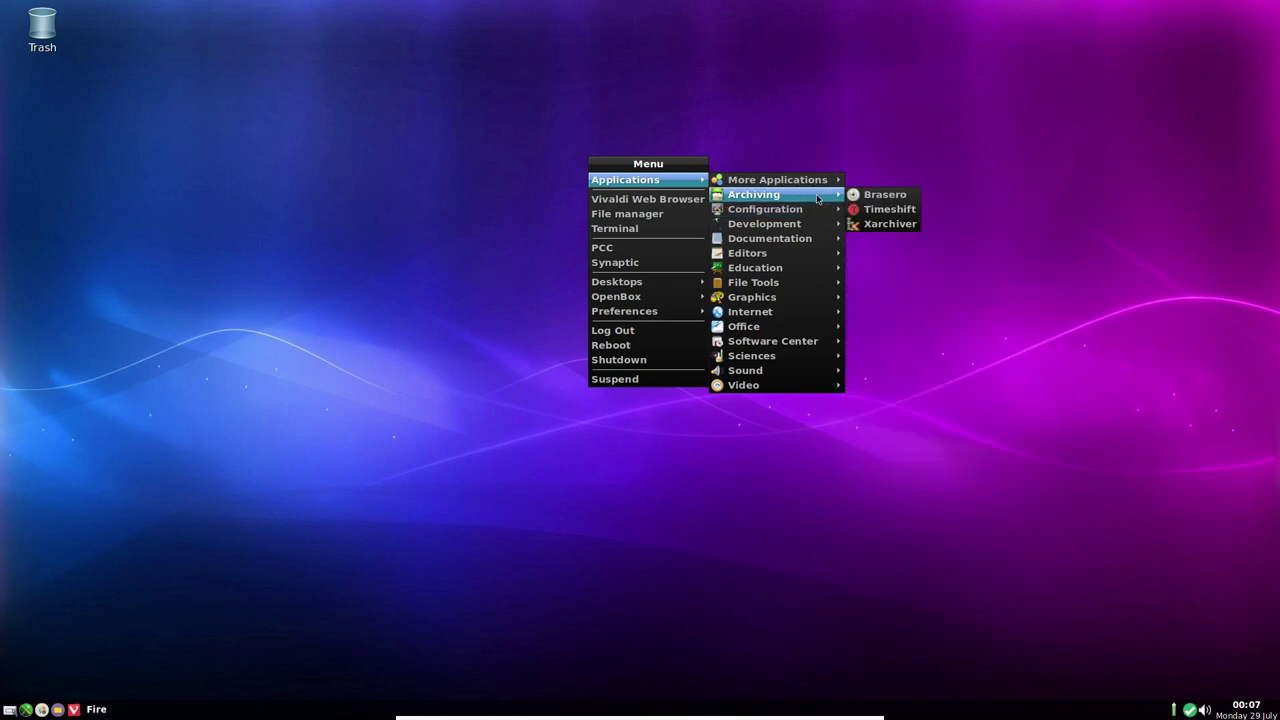
left_click(888, 225)
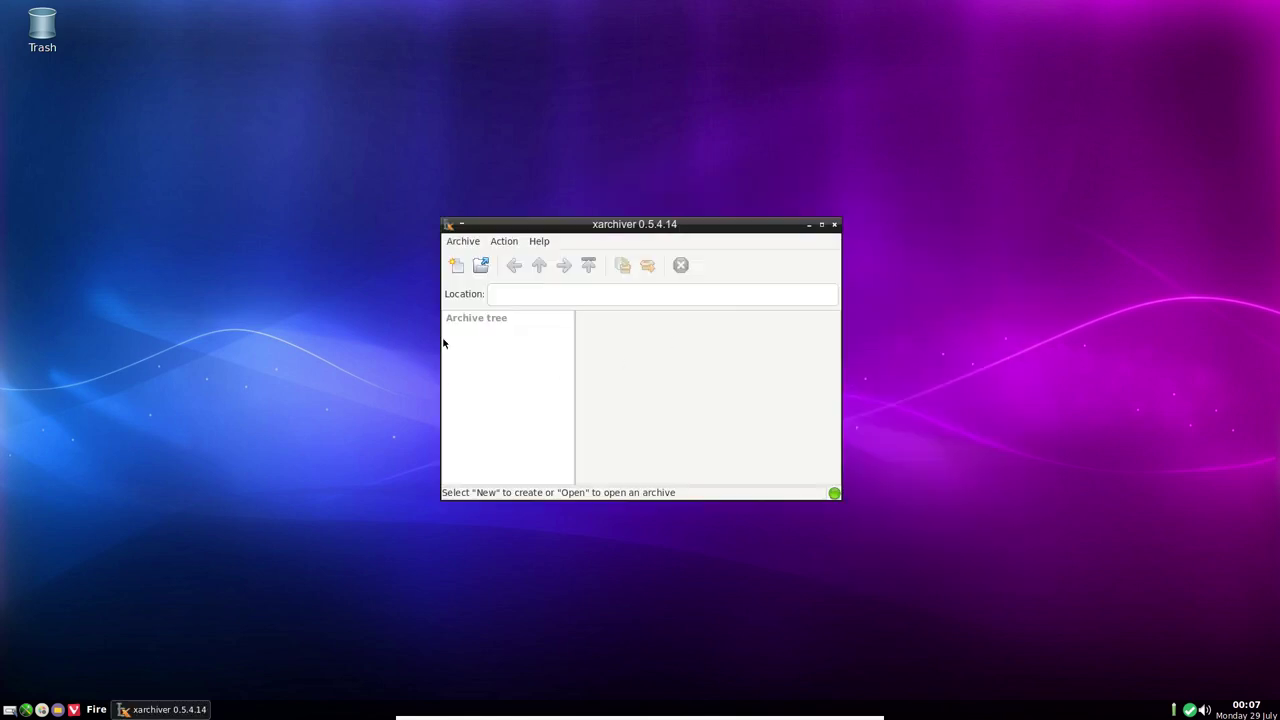
left_click(834, 224)
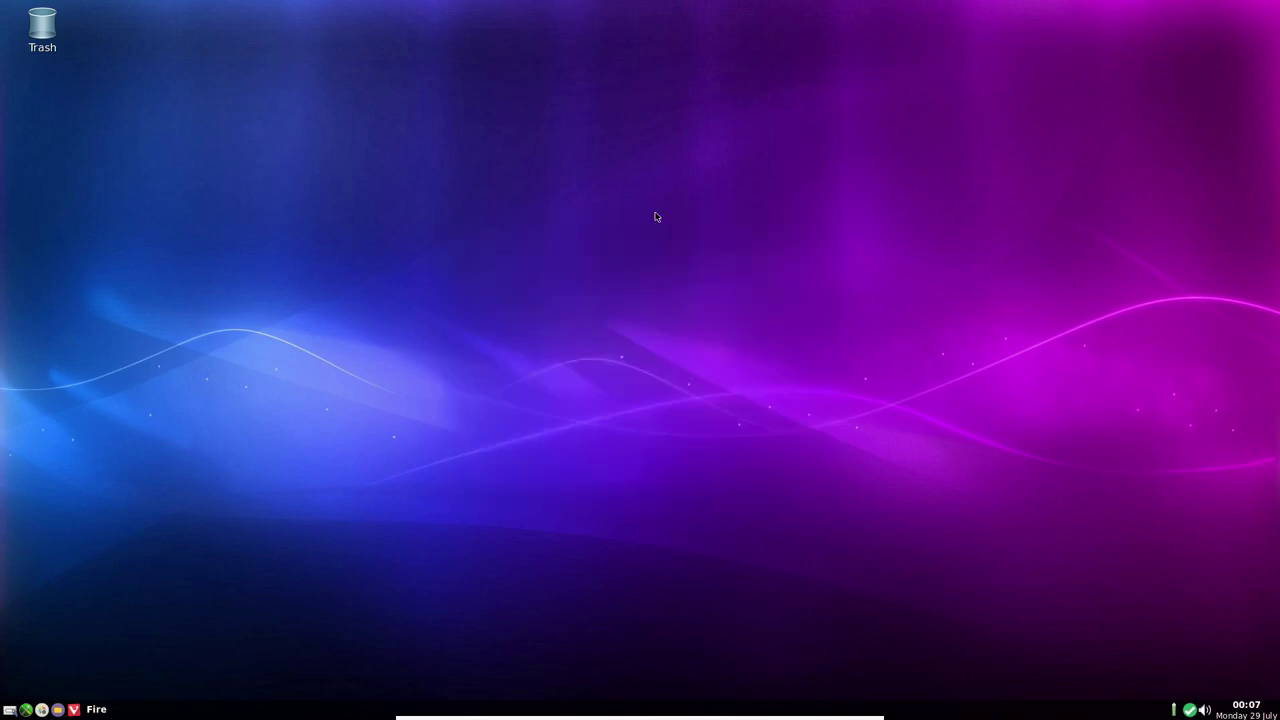
right_click(590, 197)
mouse_move(630, 220)
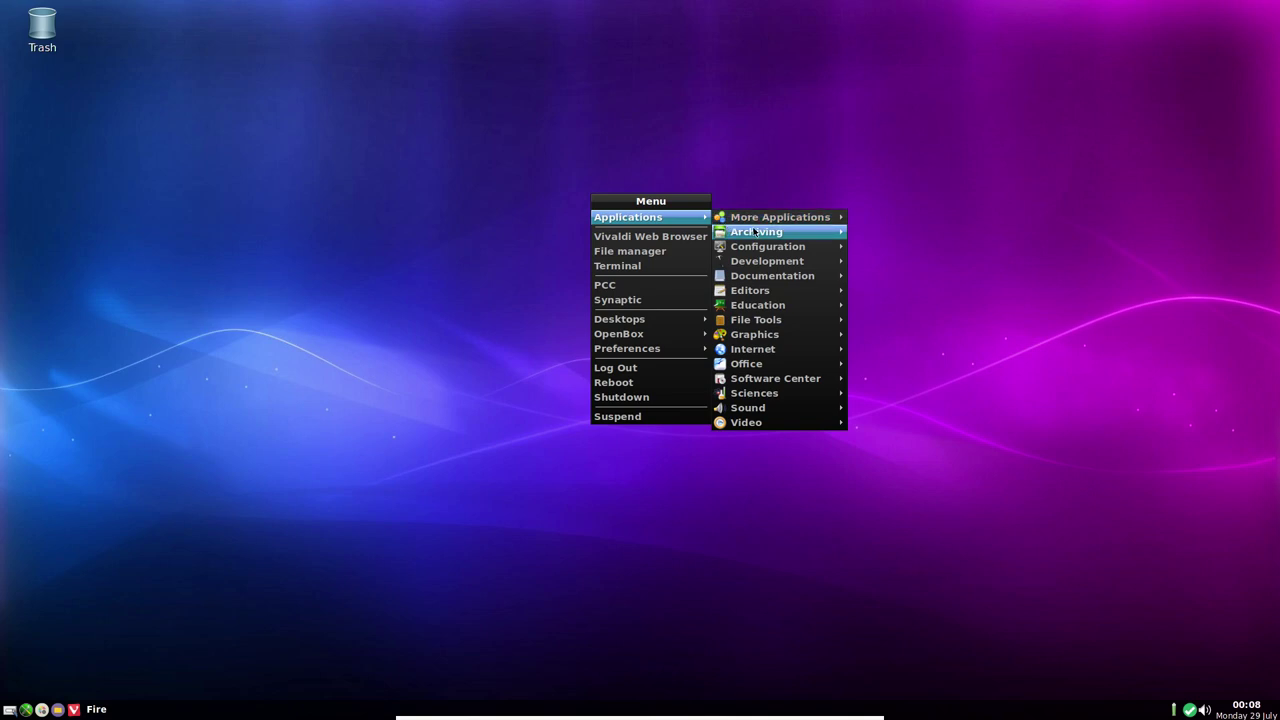
mouse_move(762, 247)
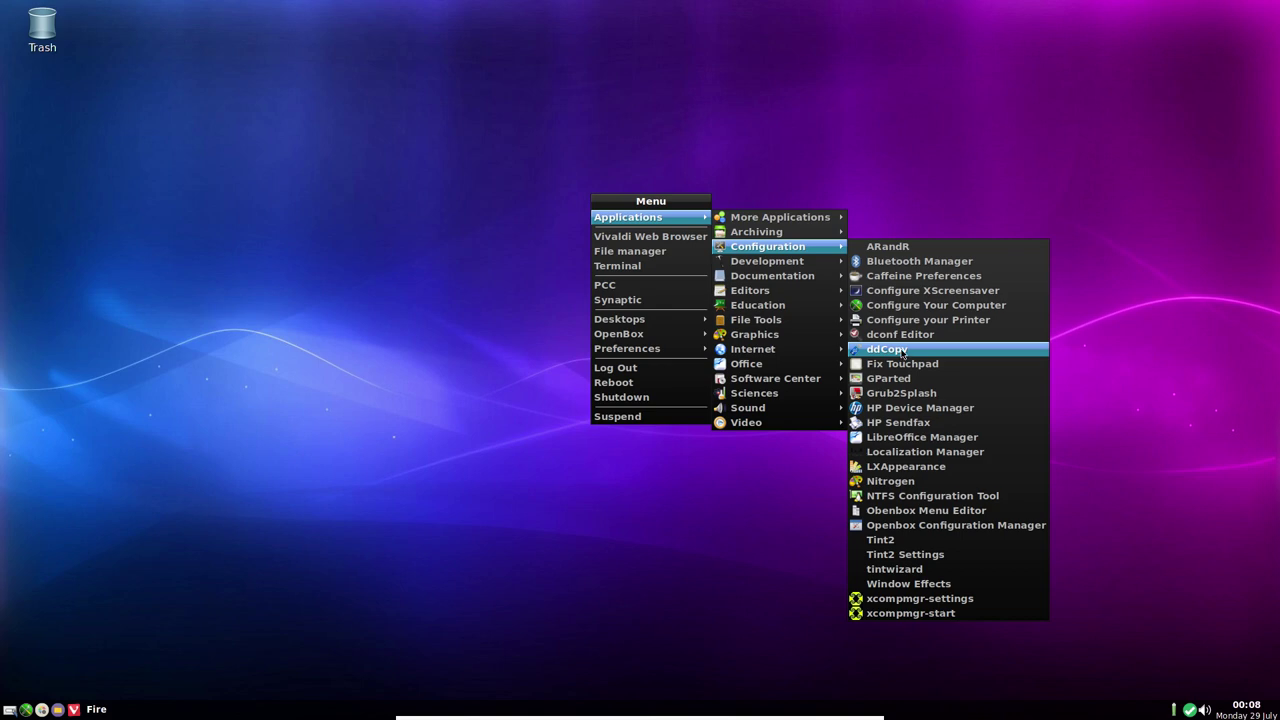
left_click(902, 352)
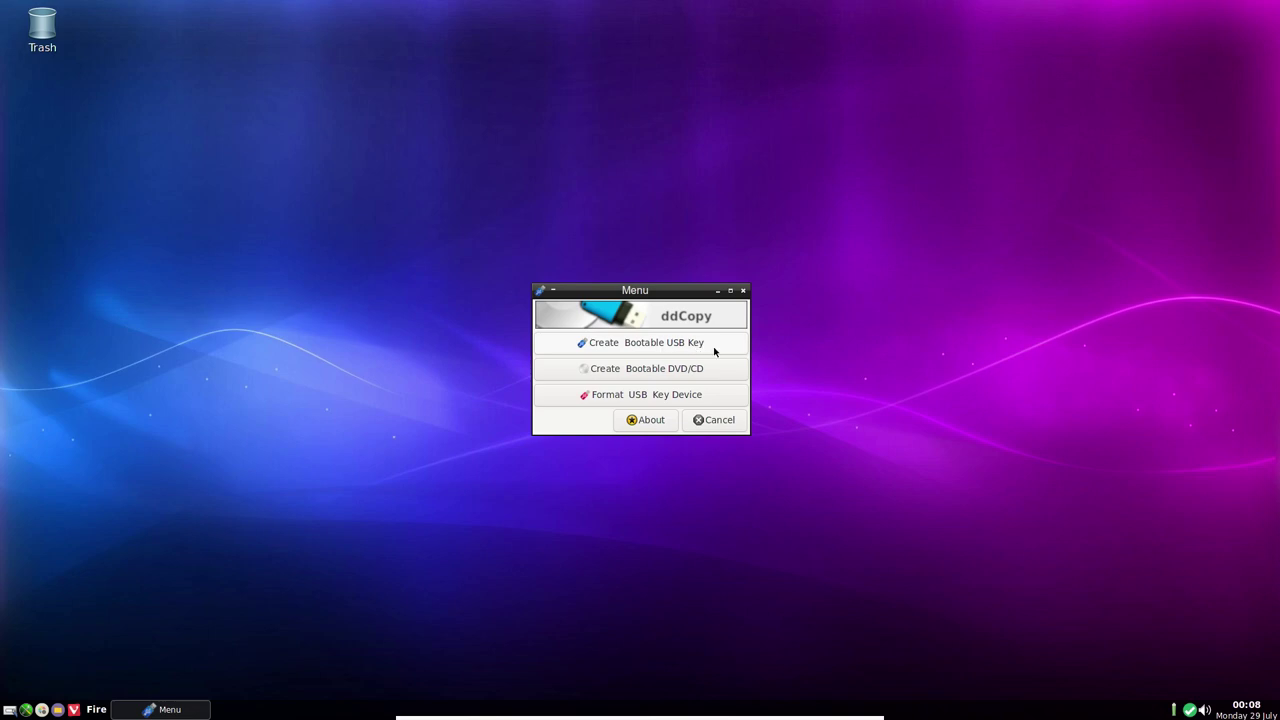
left_click(661, 345)
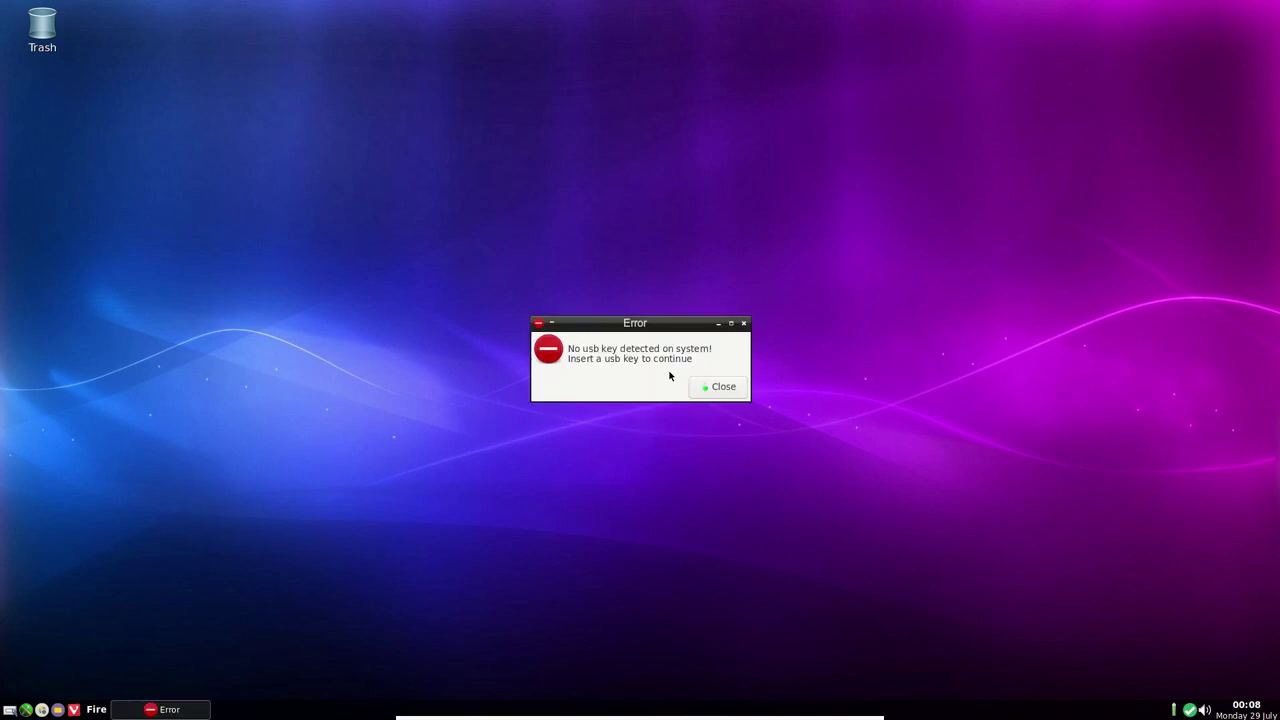
left_click(733, 392)
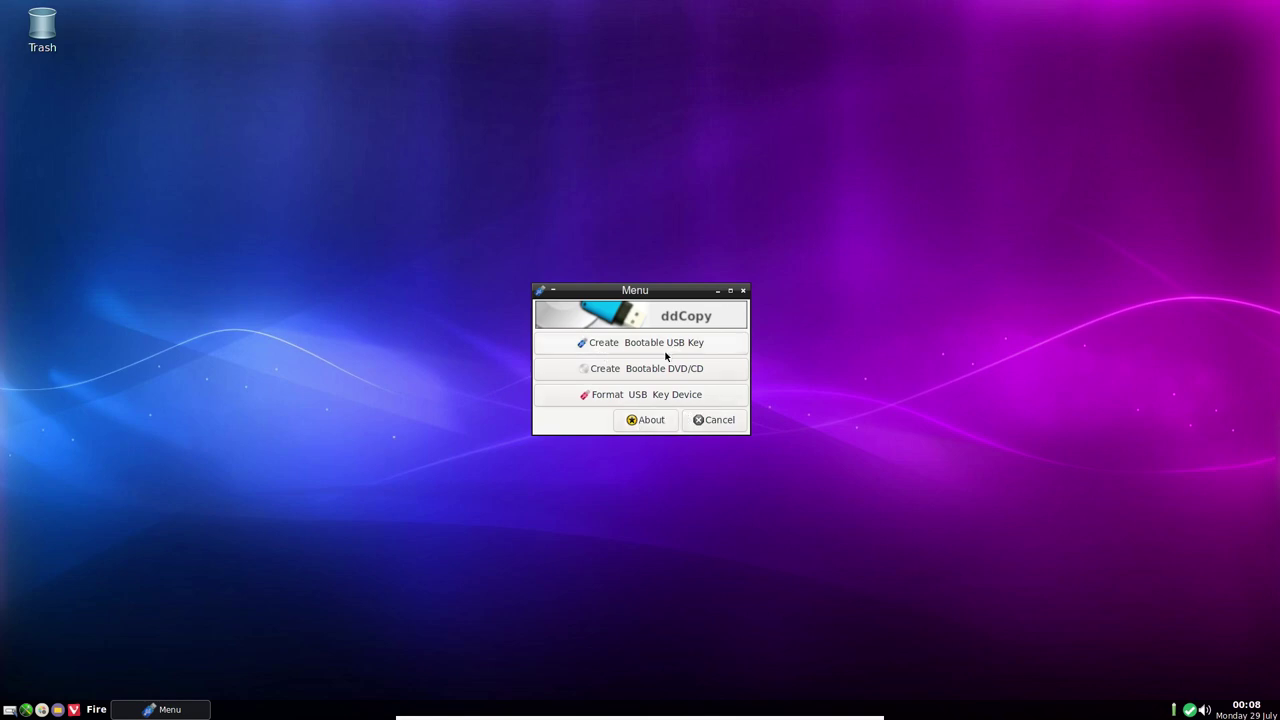
left_click(711, 420)
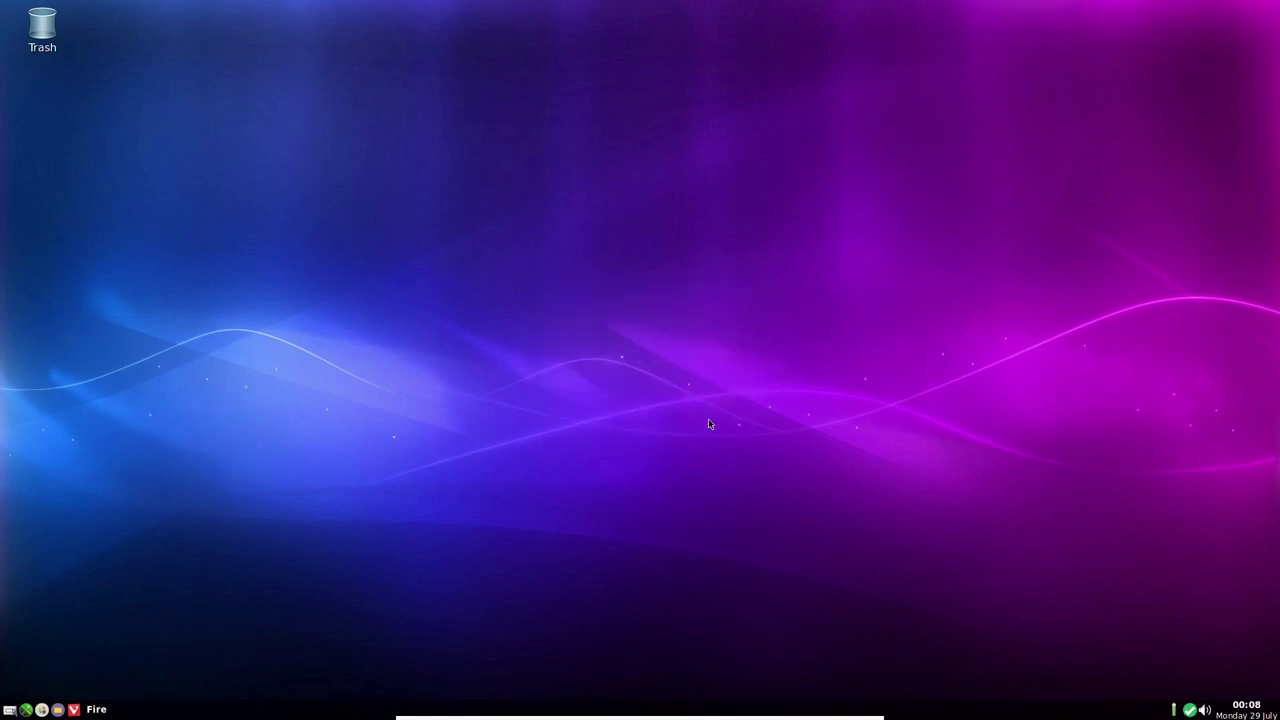
right_click(593, 240)
mouse_move(616, 262)
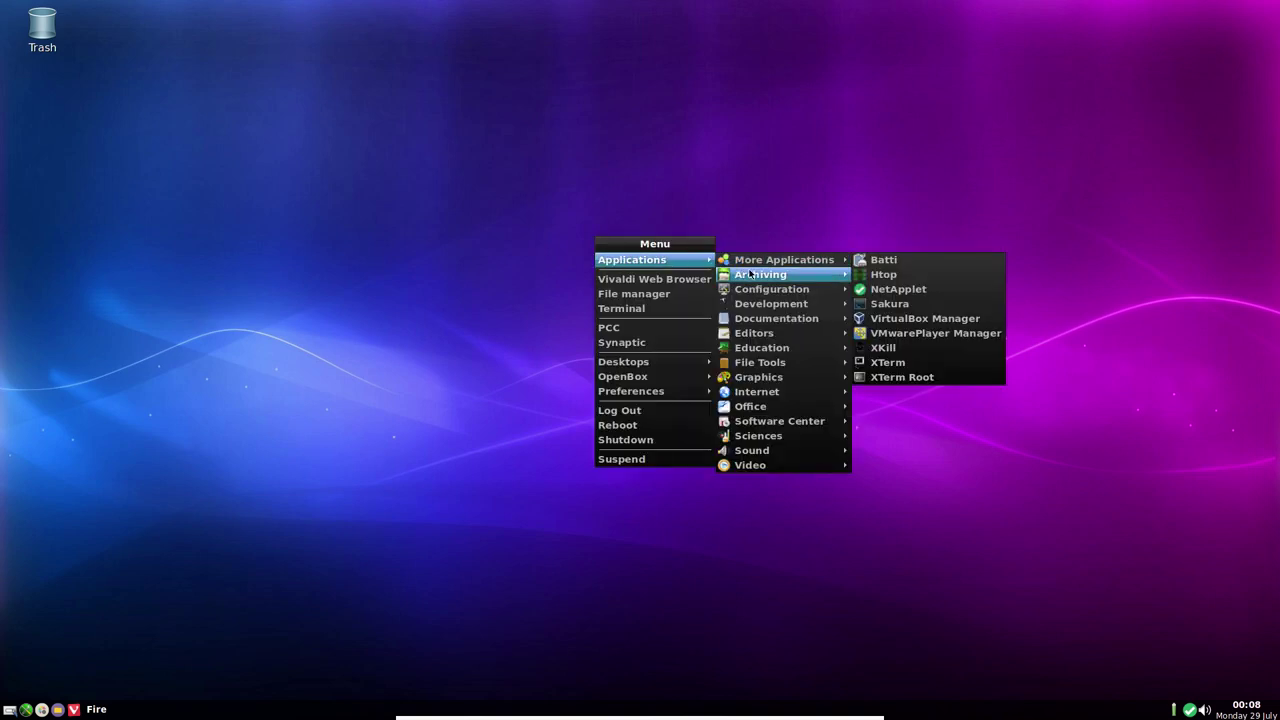
mouse_move(812, 282)
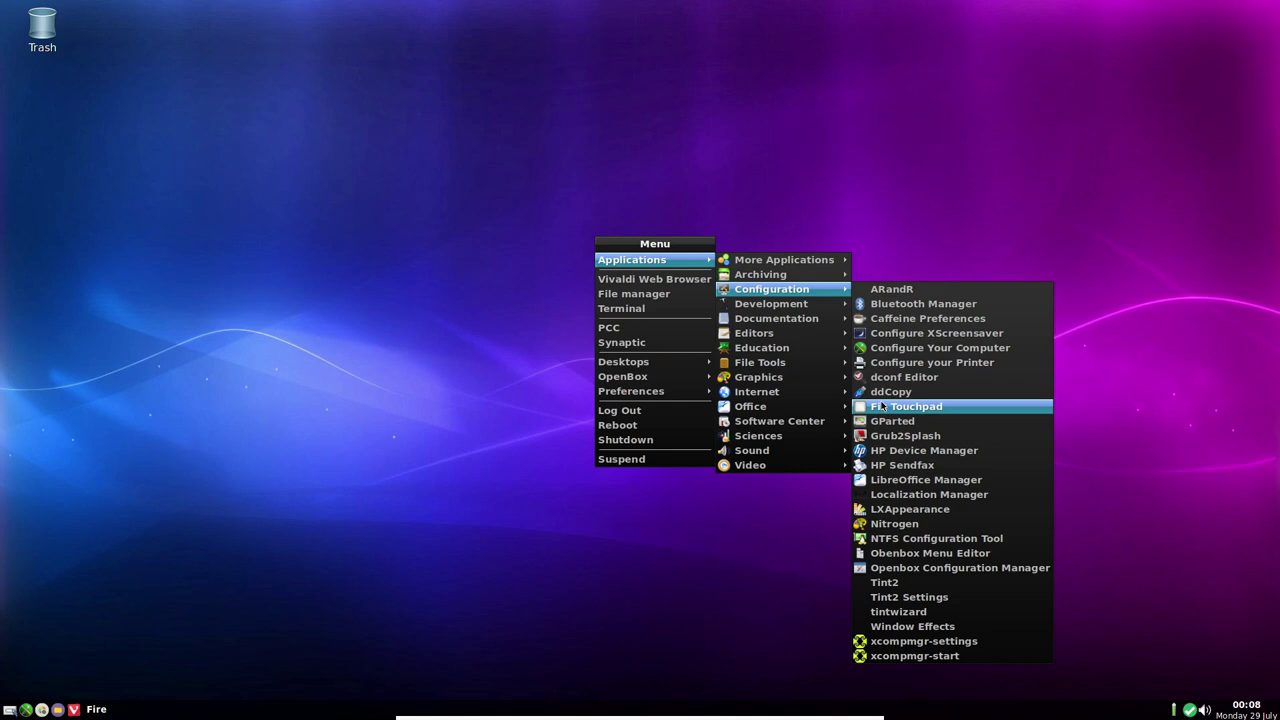
left_click(881, 406)
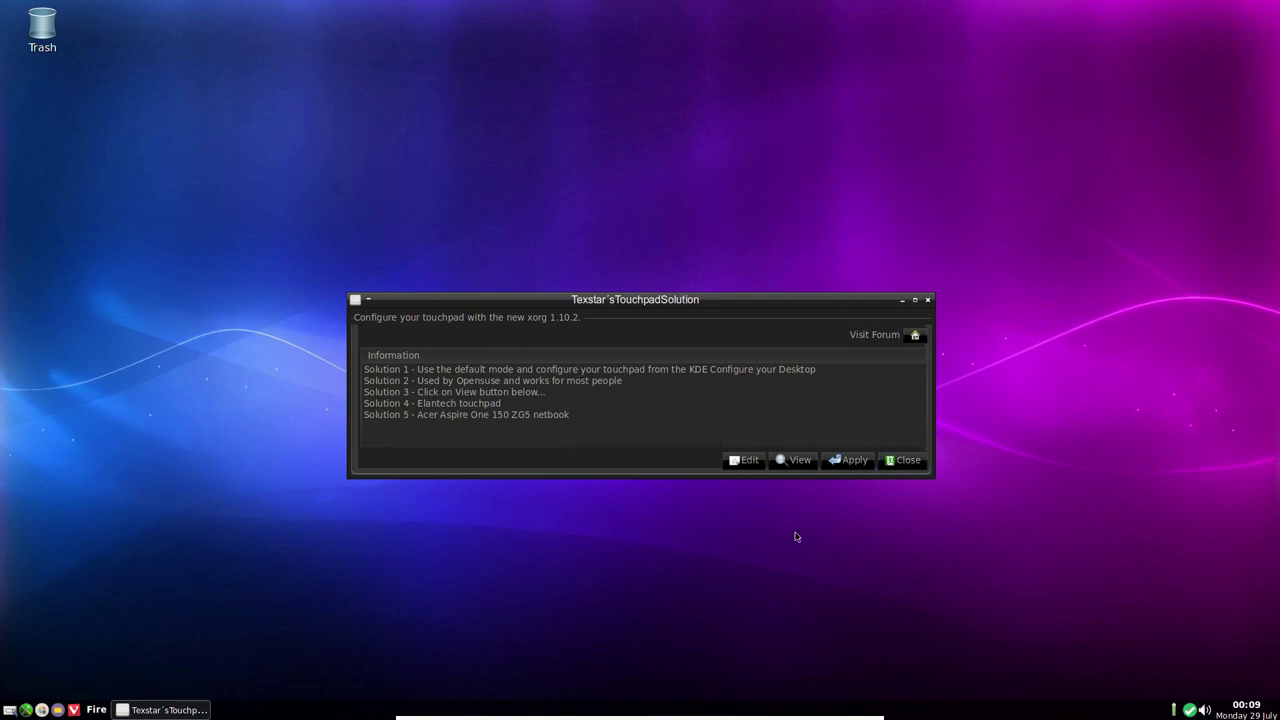
left_click(905, 461)
right_click(565, 200)
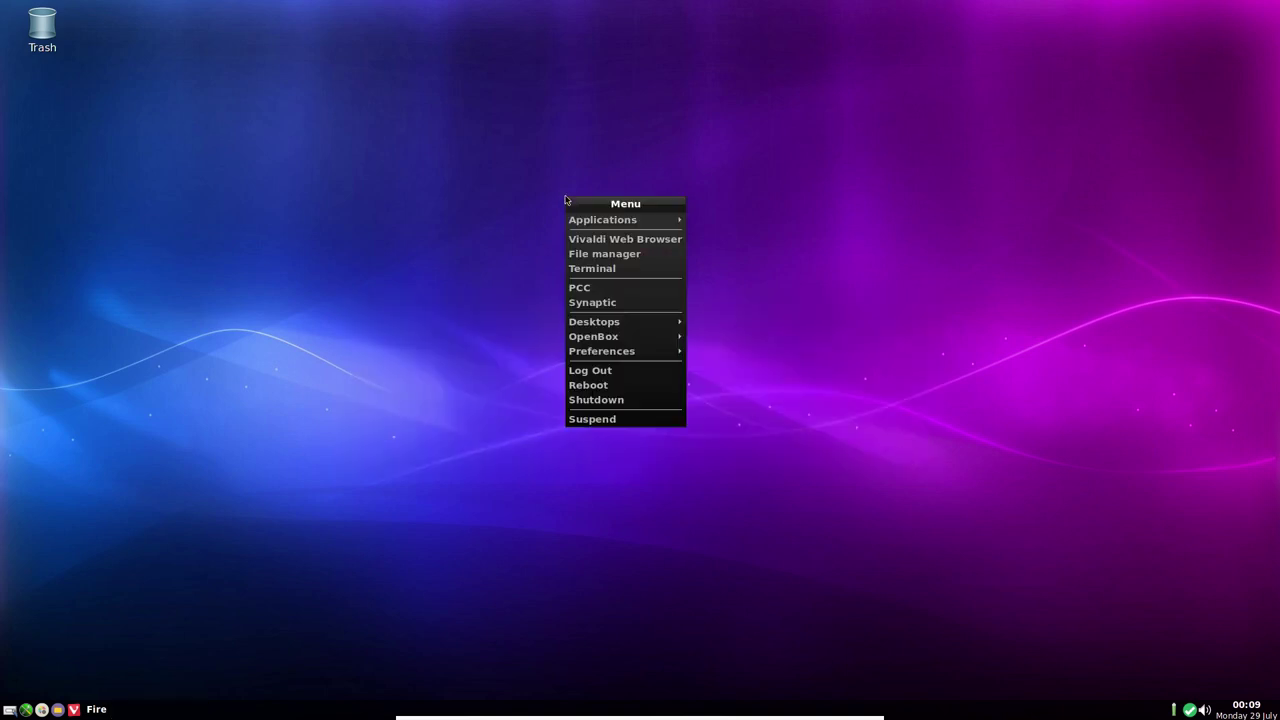
mouse_move(614, 221)
mouse_move(777, 224)
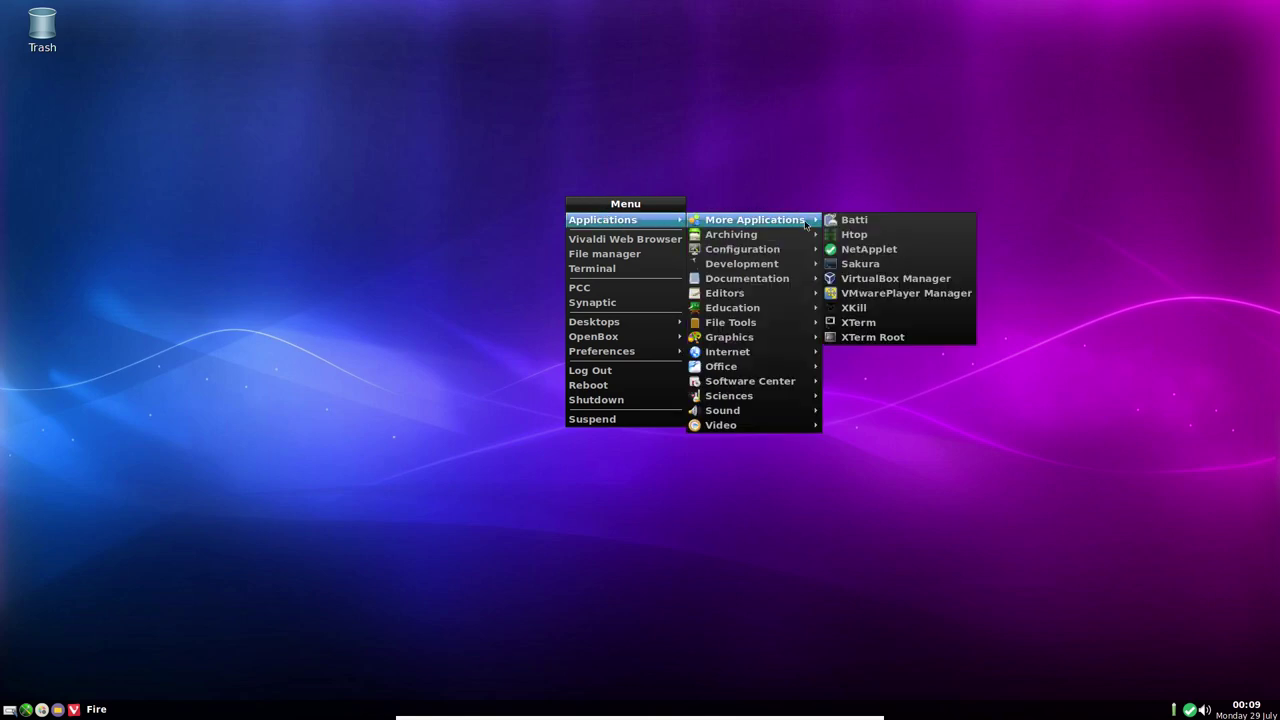
mouse_move(775, 251)
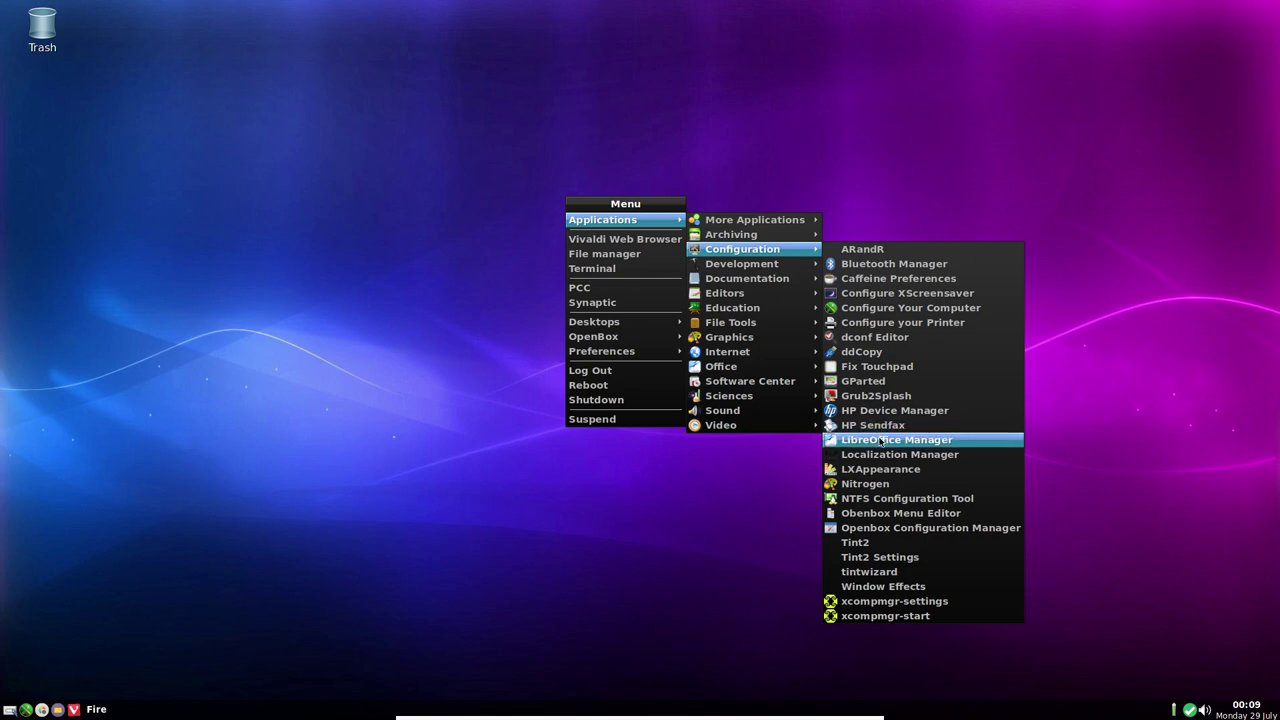
left_click(880, 441)
type("***")
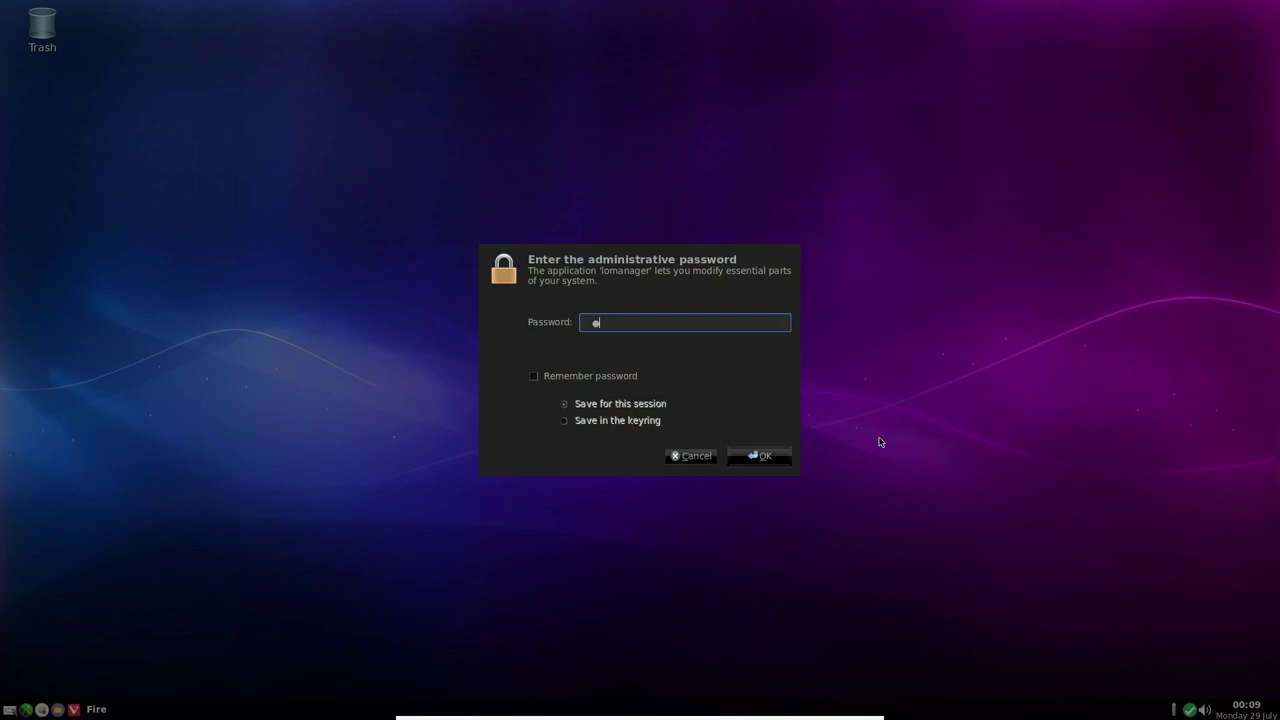
type("****")
key("Return")
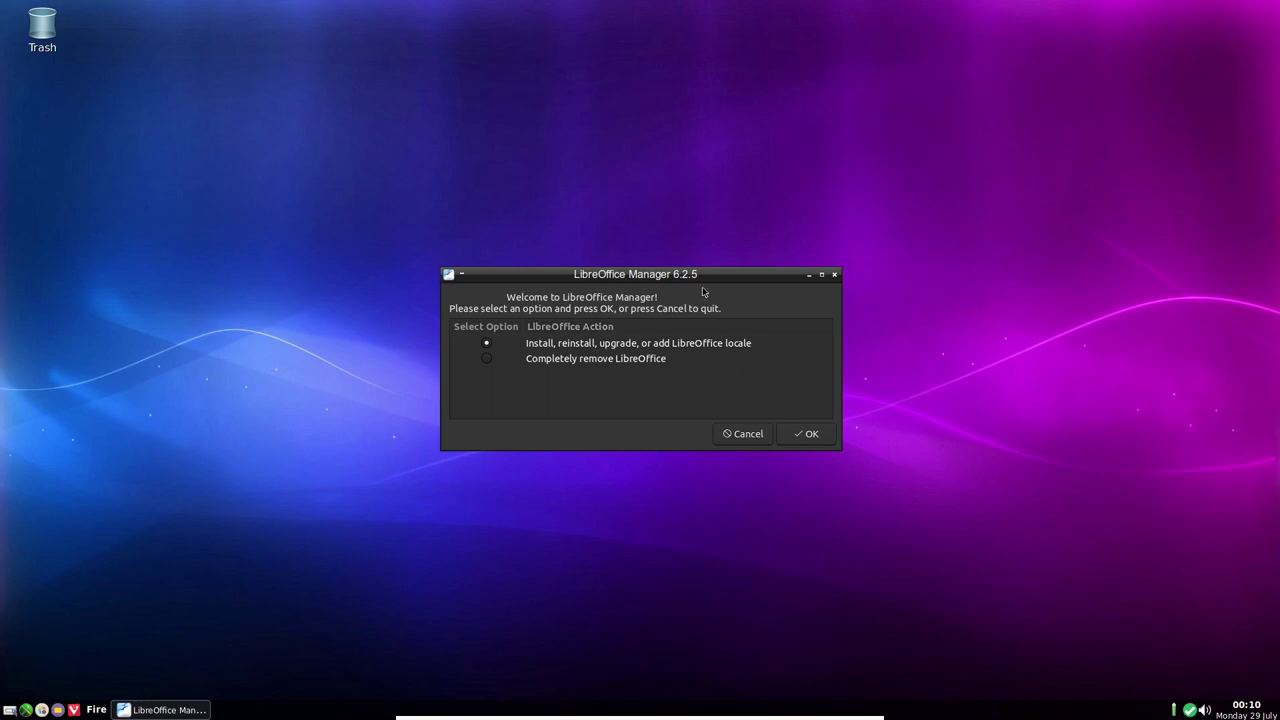
left_click(747, 434)
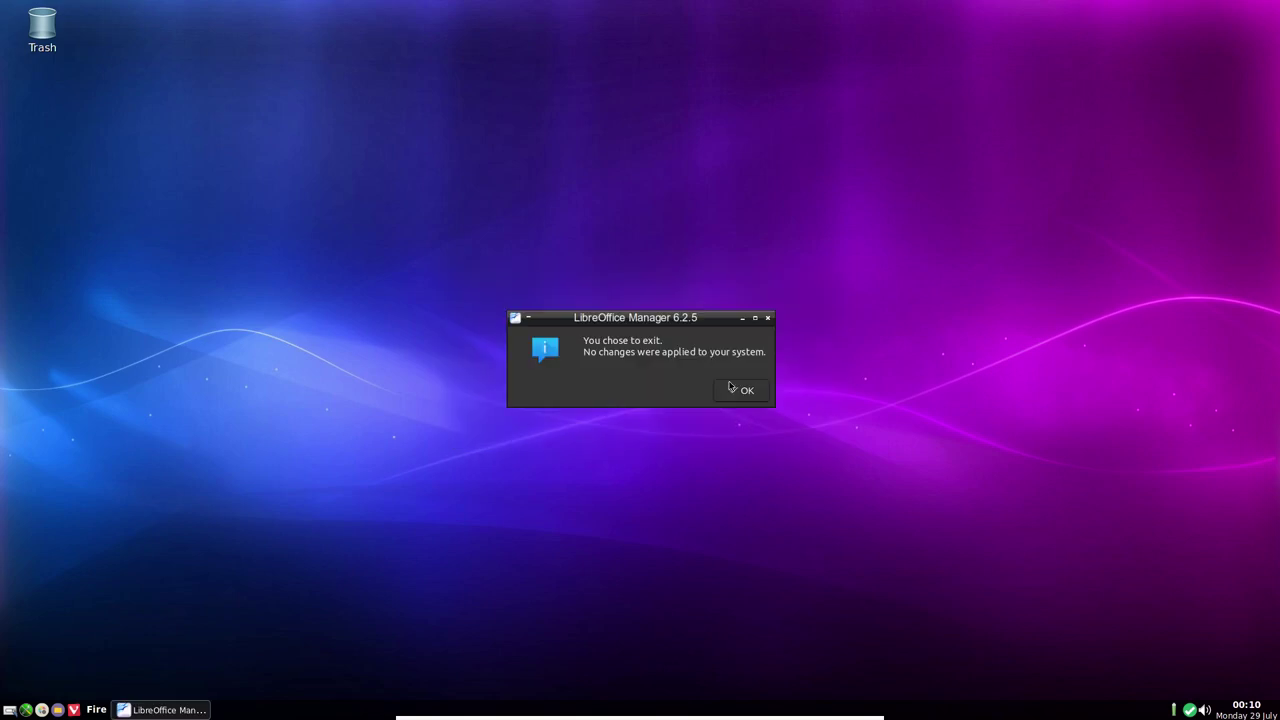
left_click(736, 391)
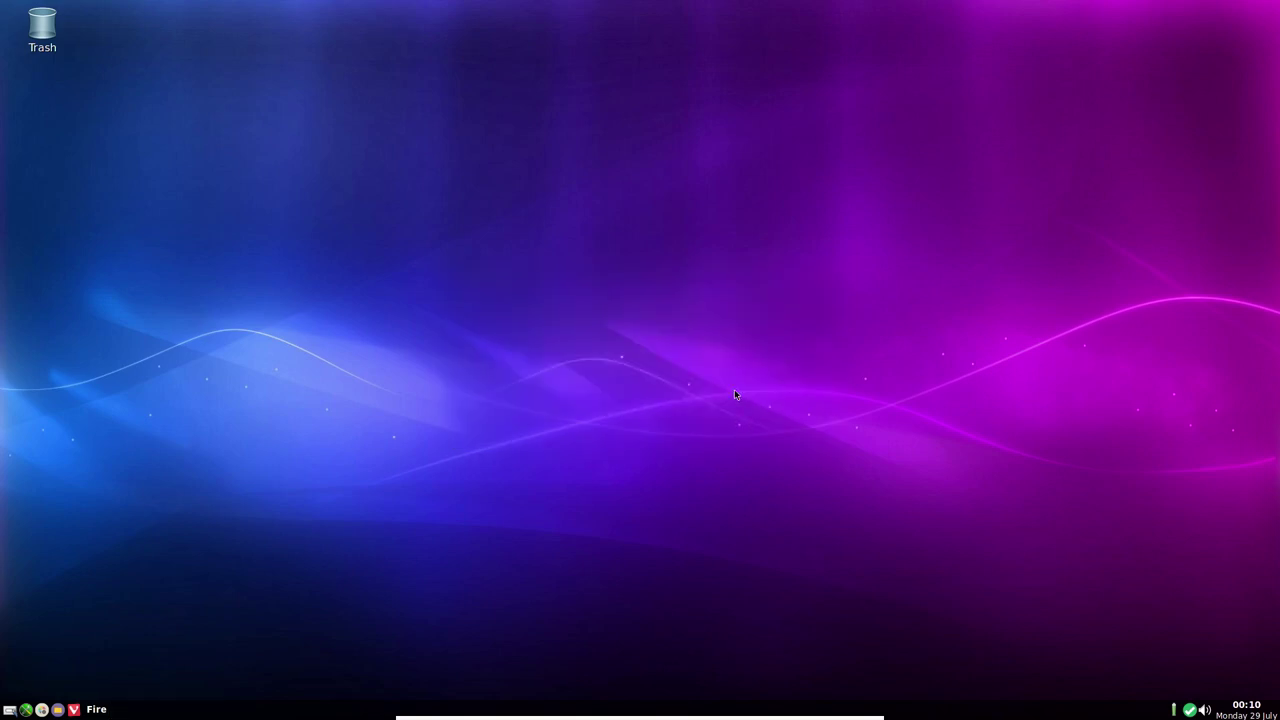
Open the desktop menu and browse the Applications submenus down to More Applications
right_click(612, 231)
mouse_move(641, 252)
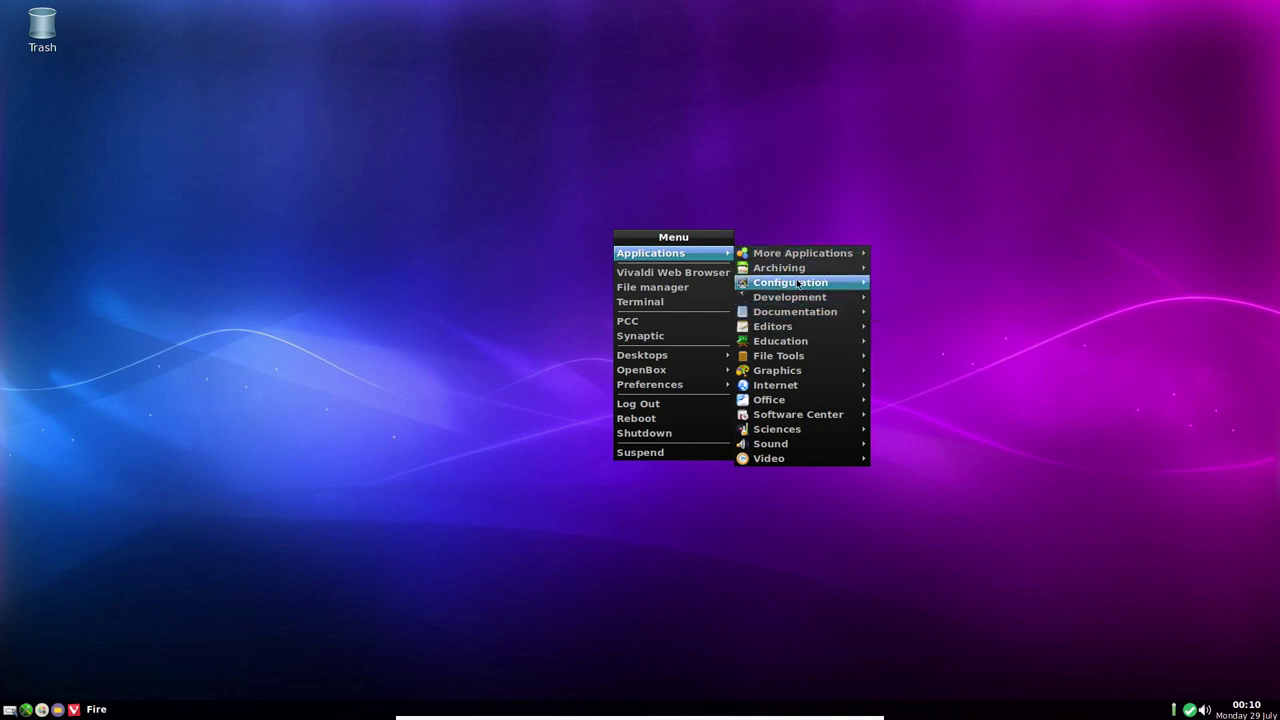
mouse_move(800, 284)
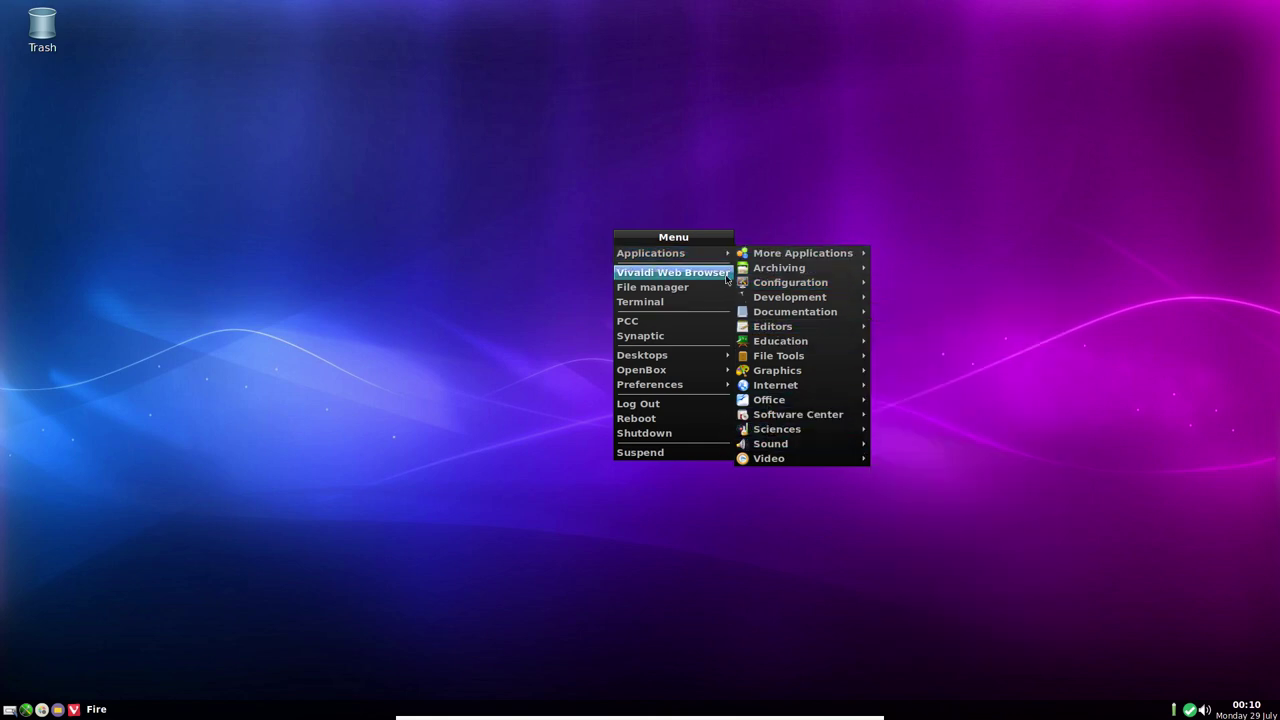
mouse_move(780, 255)
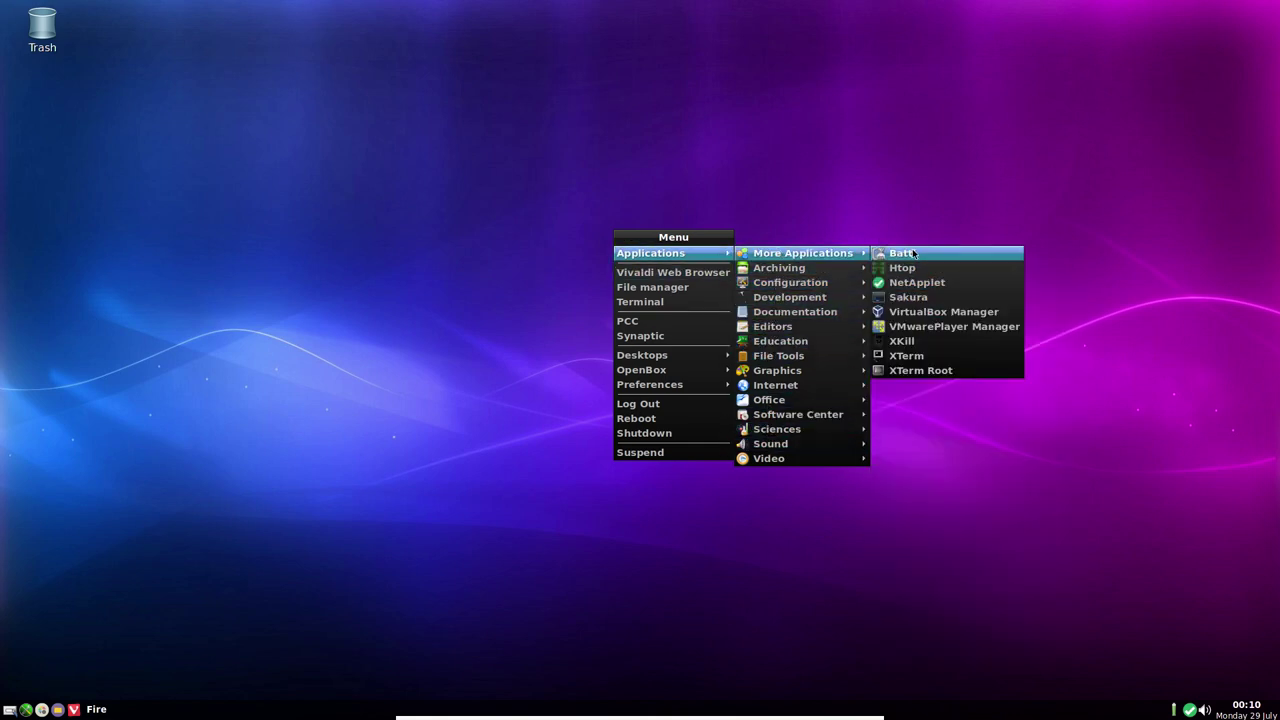
mouse_move(786, 316)
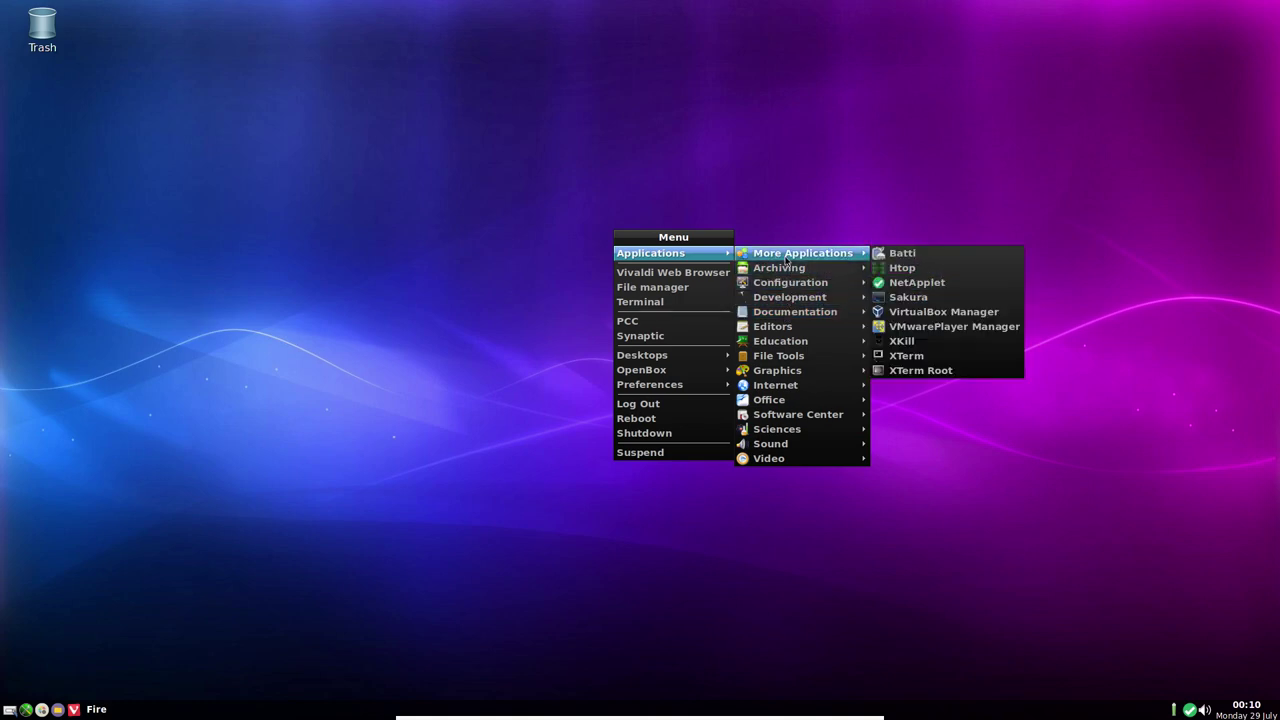
Launch Synaptic with the administrator password, dismiss the introduction, and reload package information
left_click(686, 338)
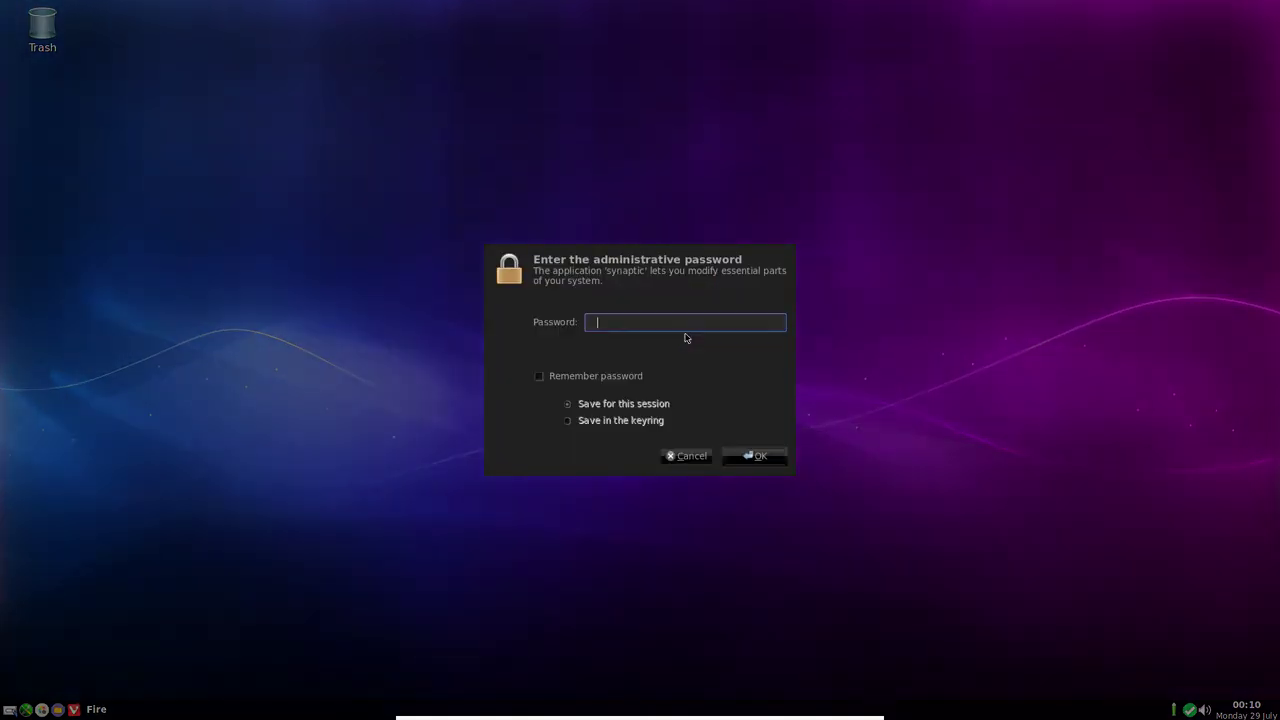
type("*****")
key("Return")
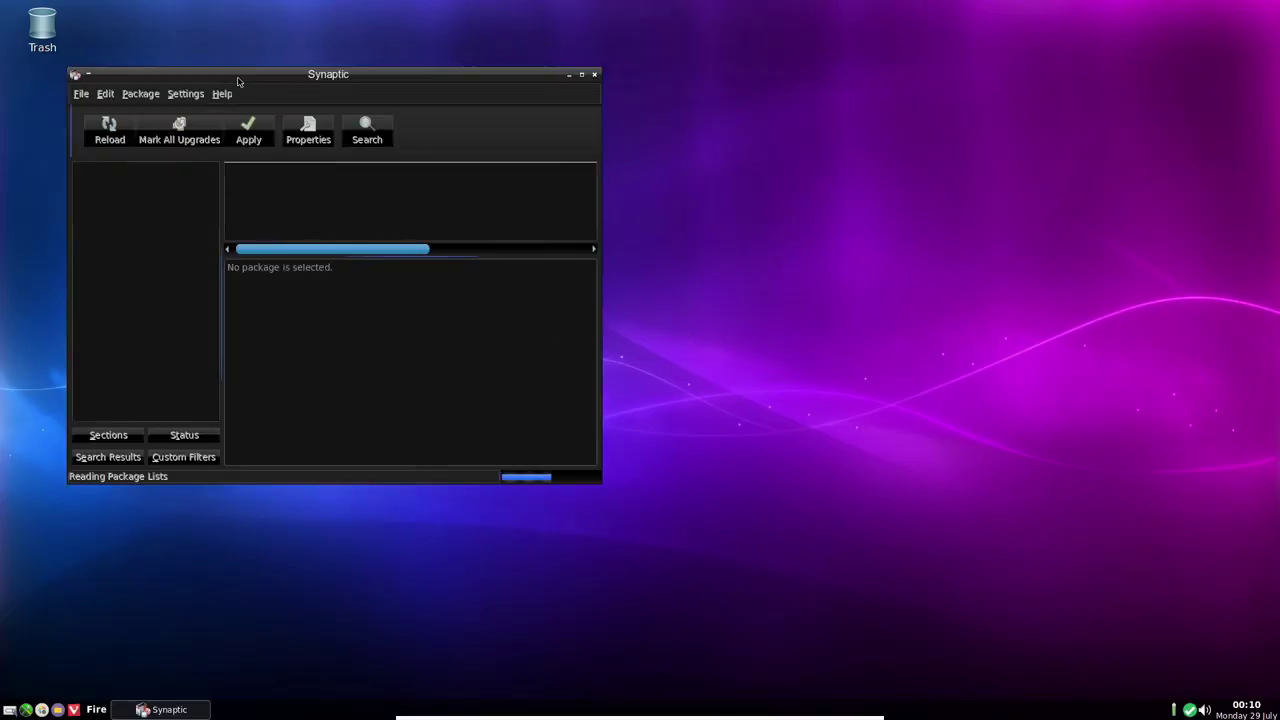
left_click_drag(240, 78, 558, 106)
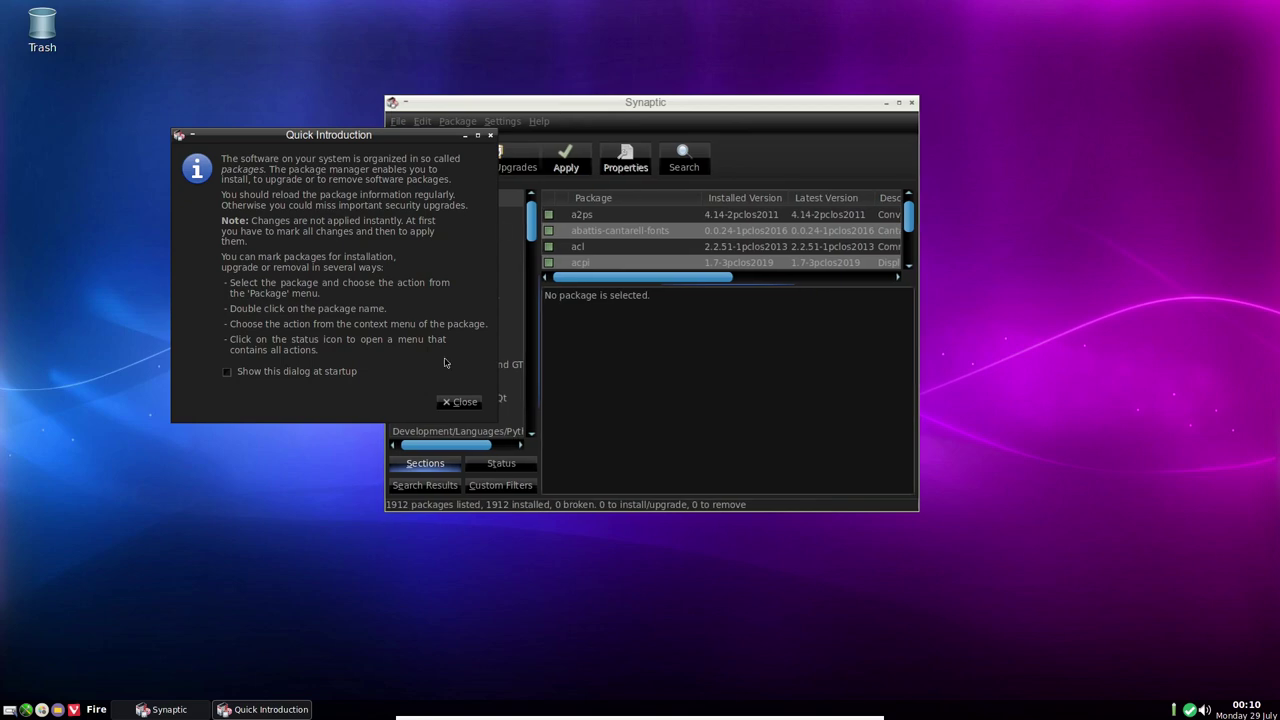
left_click(460, 402)
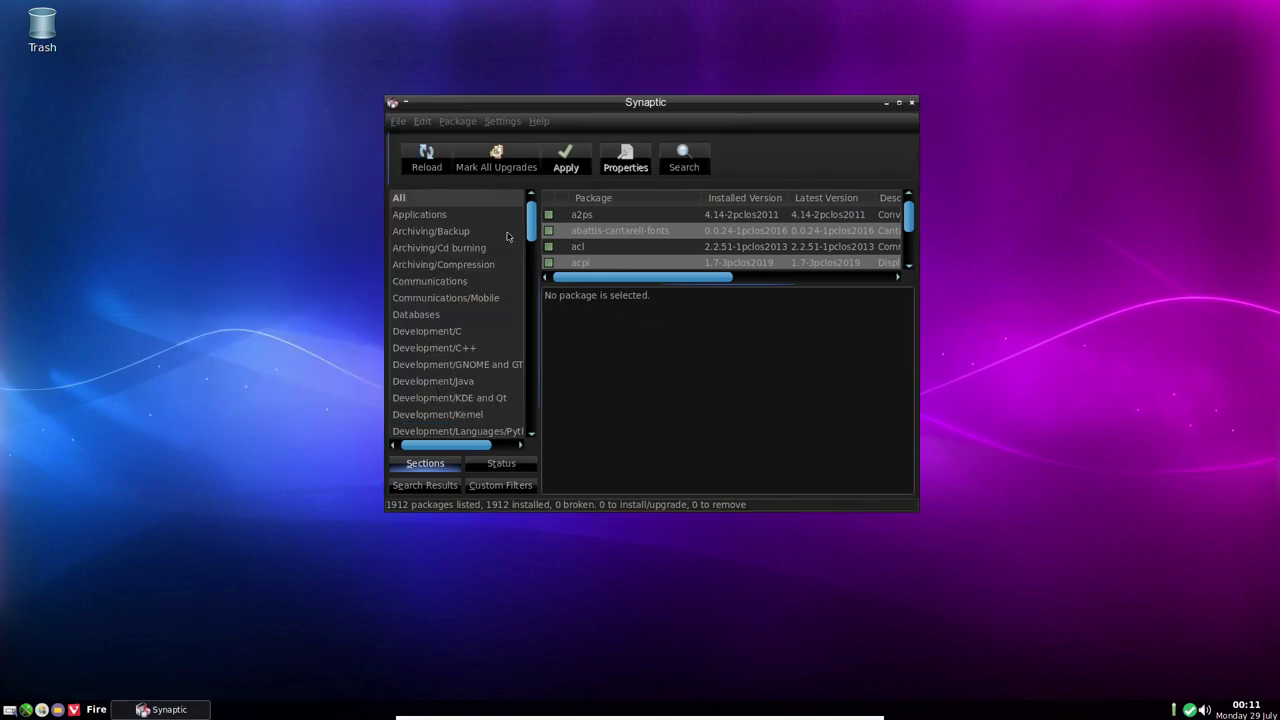
left_click(435, 171)
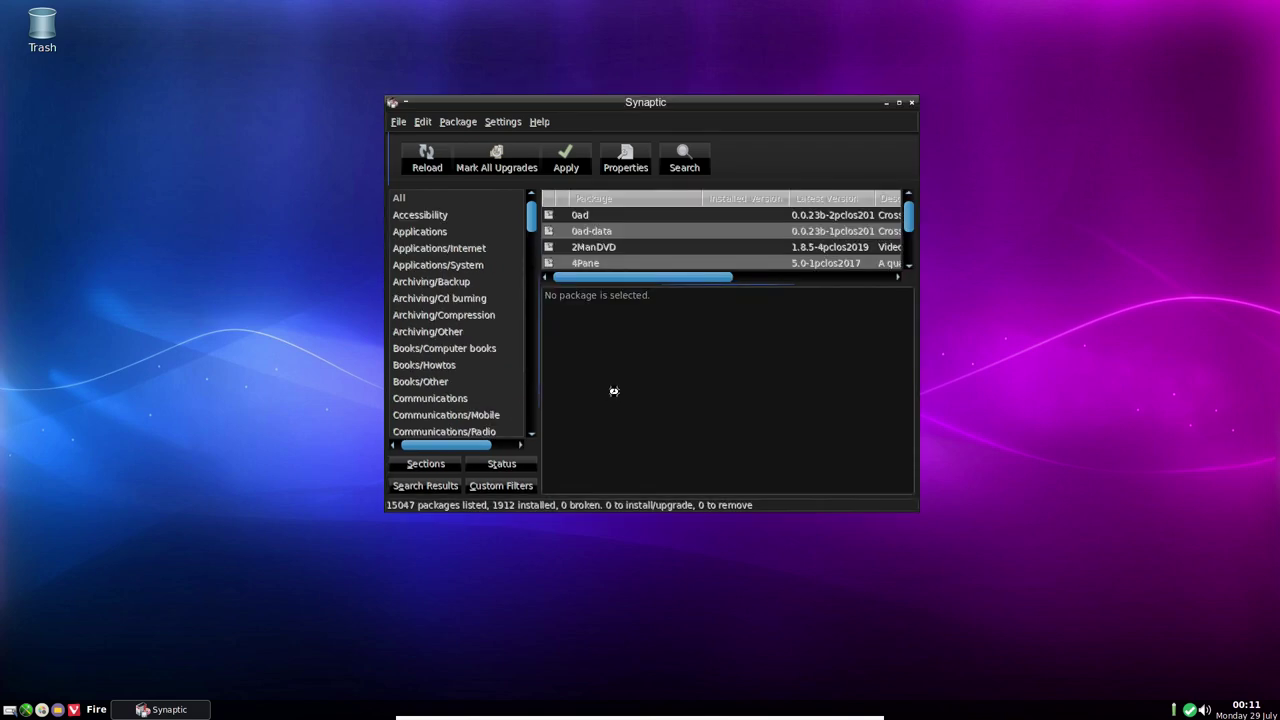
Filter packages by Status to 'New in repository', showing 13135 packages
left_click(492, 466)
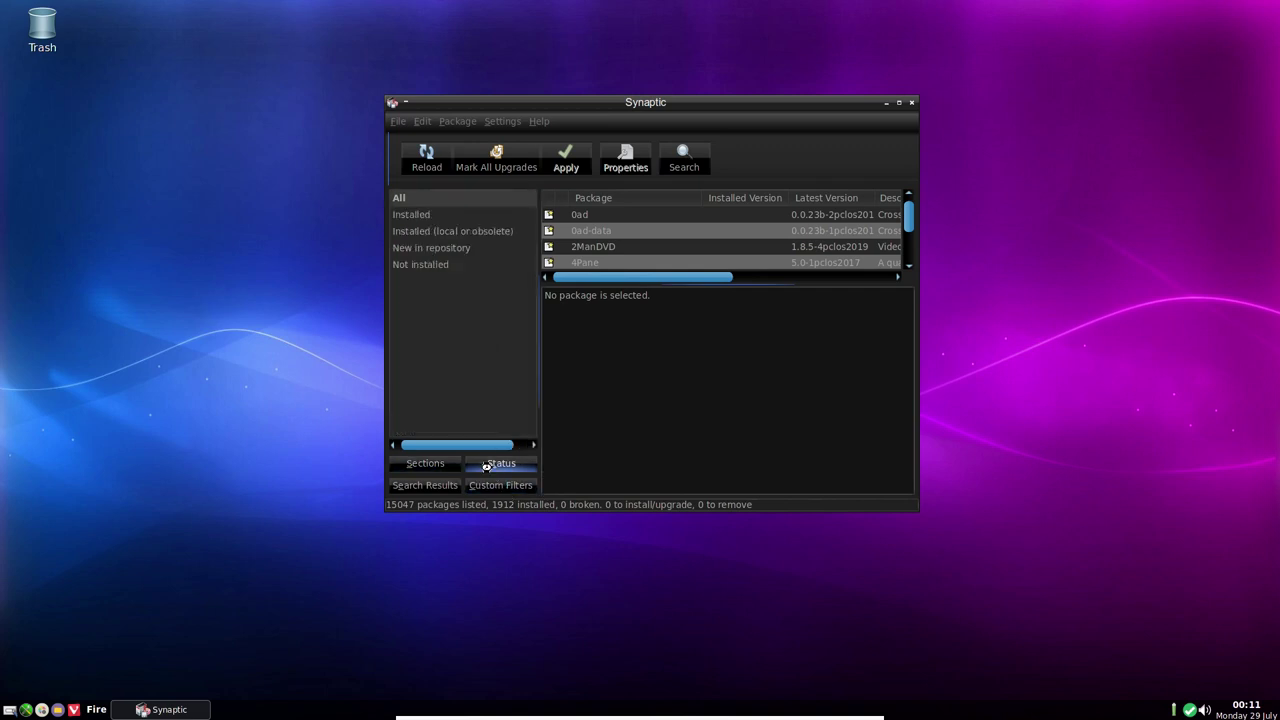
left_click(424, 252)
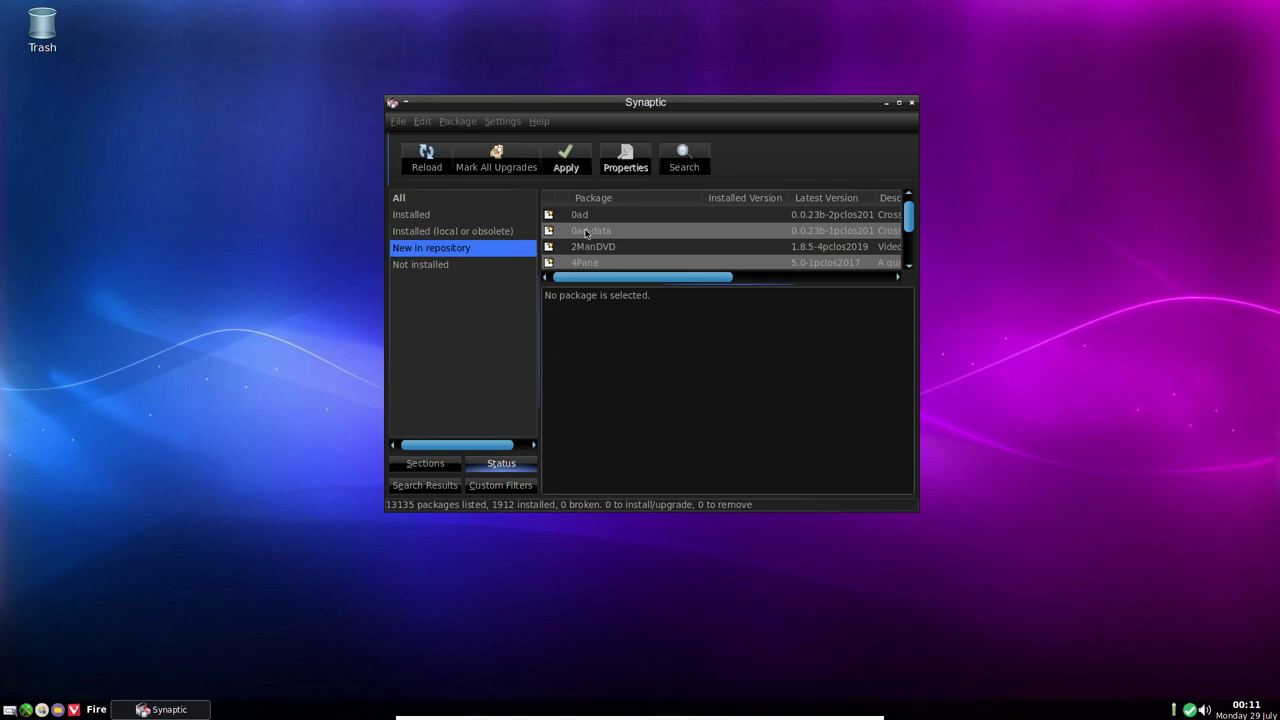
scroll(586, 232, "down", 3)
scroll(586, 232, "down", 8)
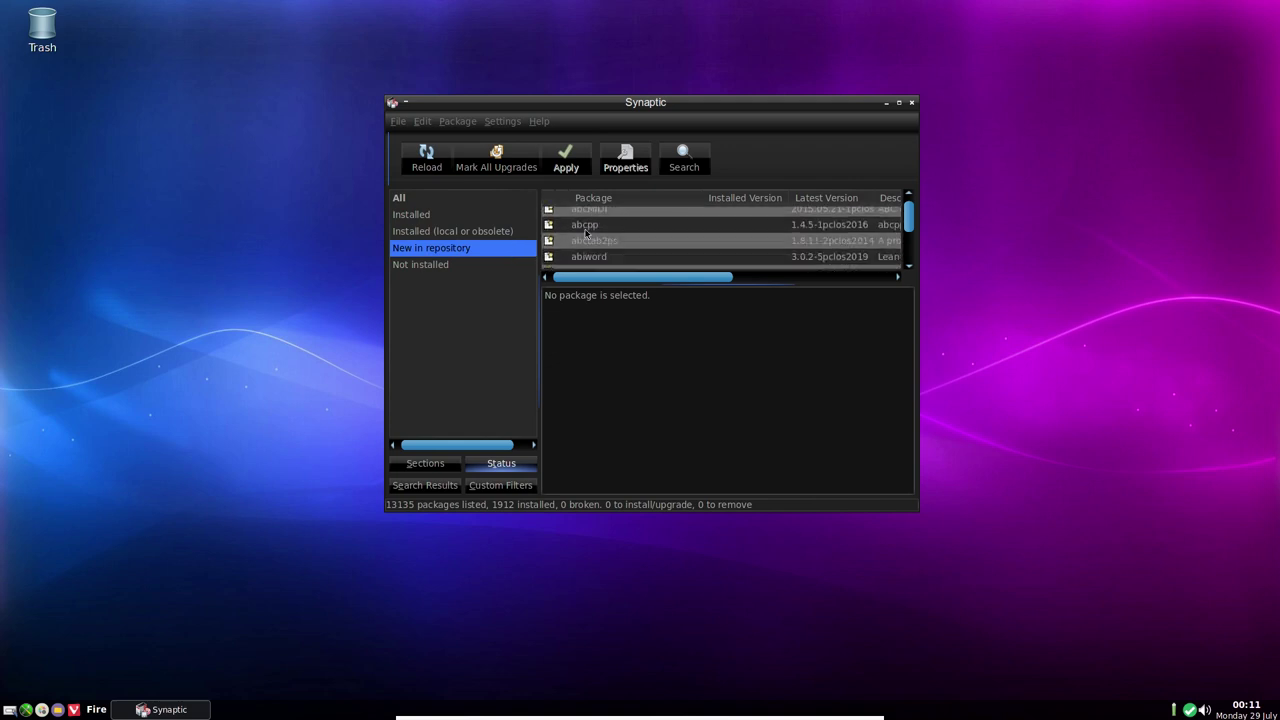
scroll(586, 232, "up", 10)
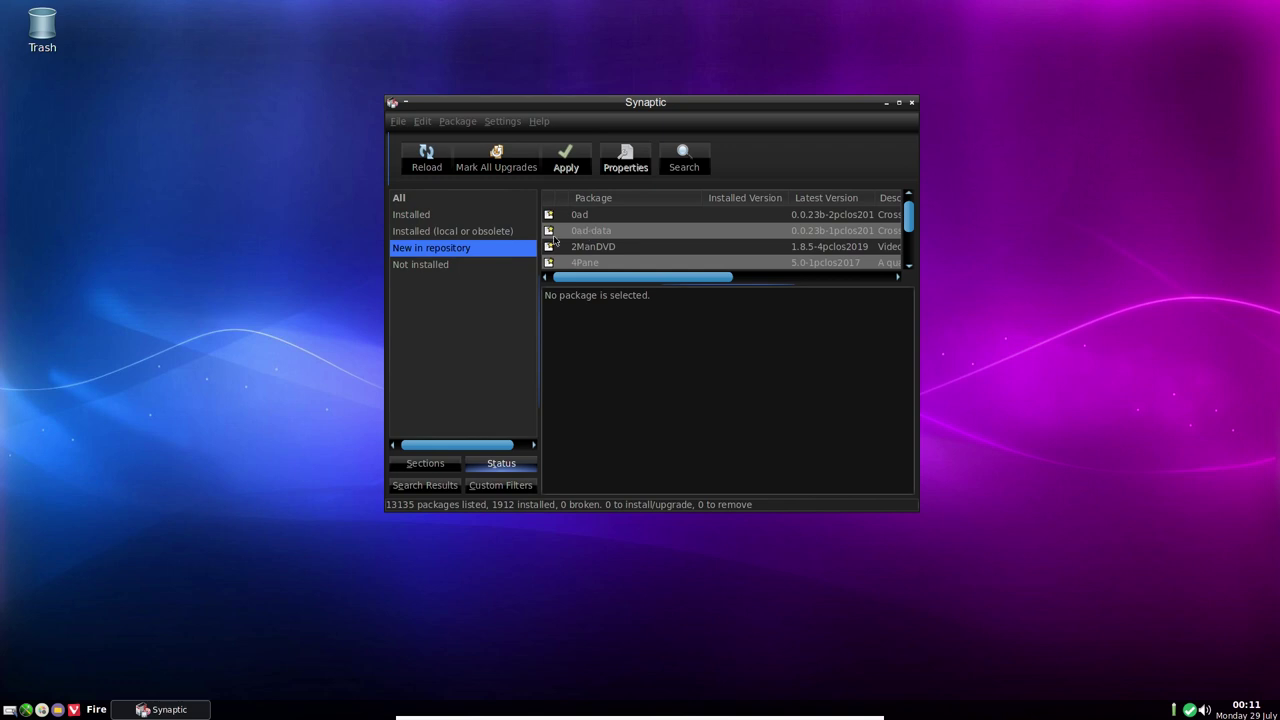
Search Synaptic for gedit and mark the gedit package for installation
left_click(684, 160)
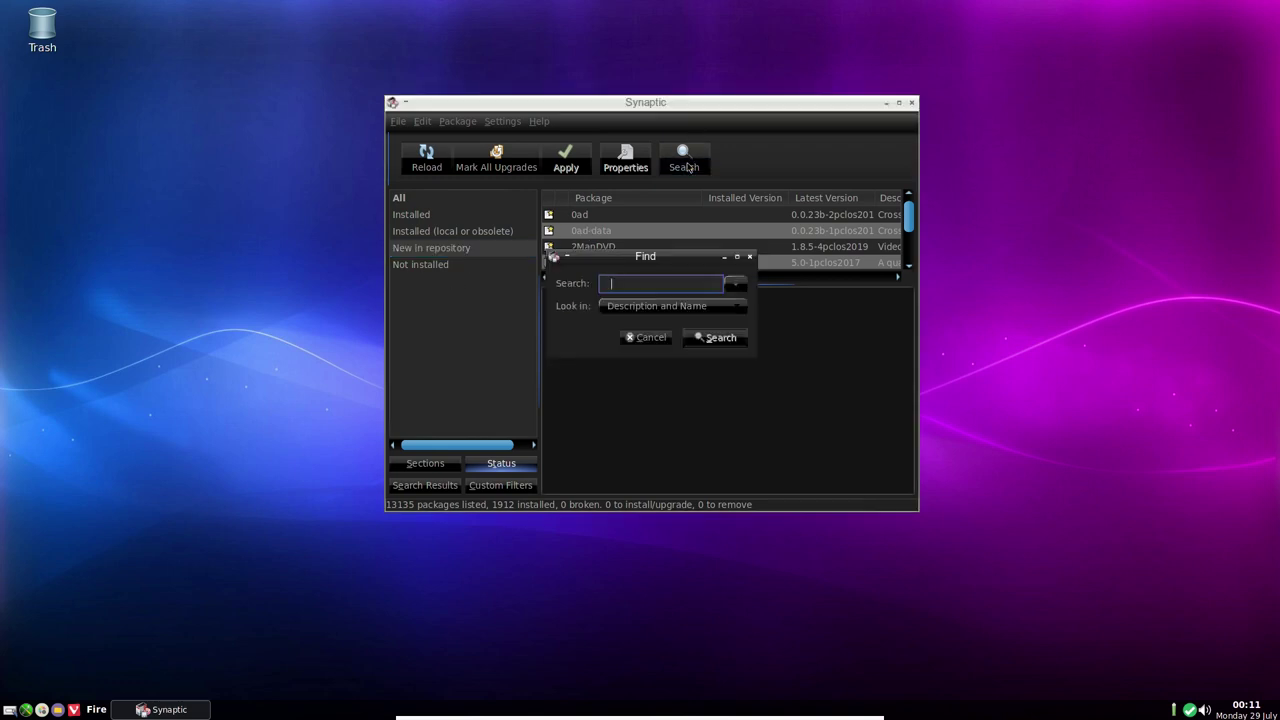
type("gedit")
key("Return")
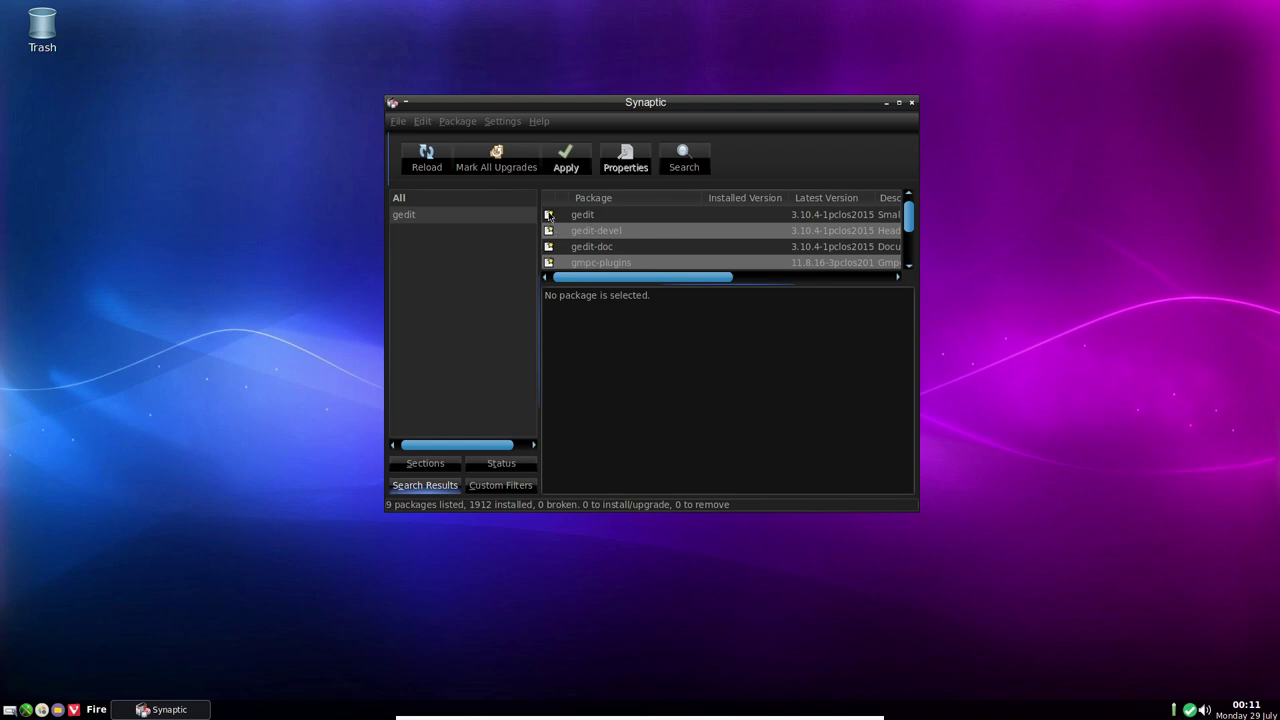
left_click(549, 215)
left_click(575, 236)
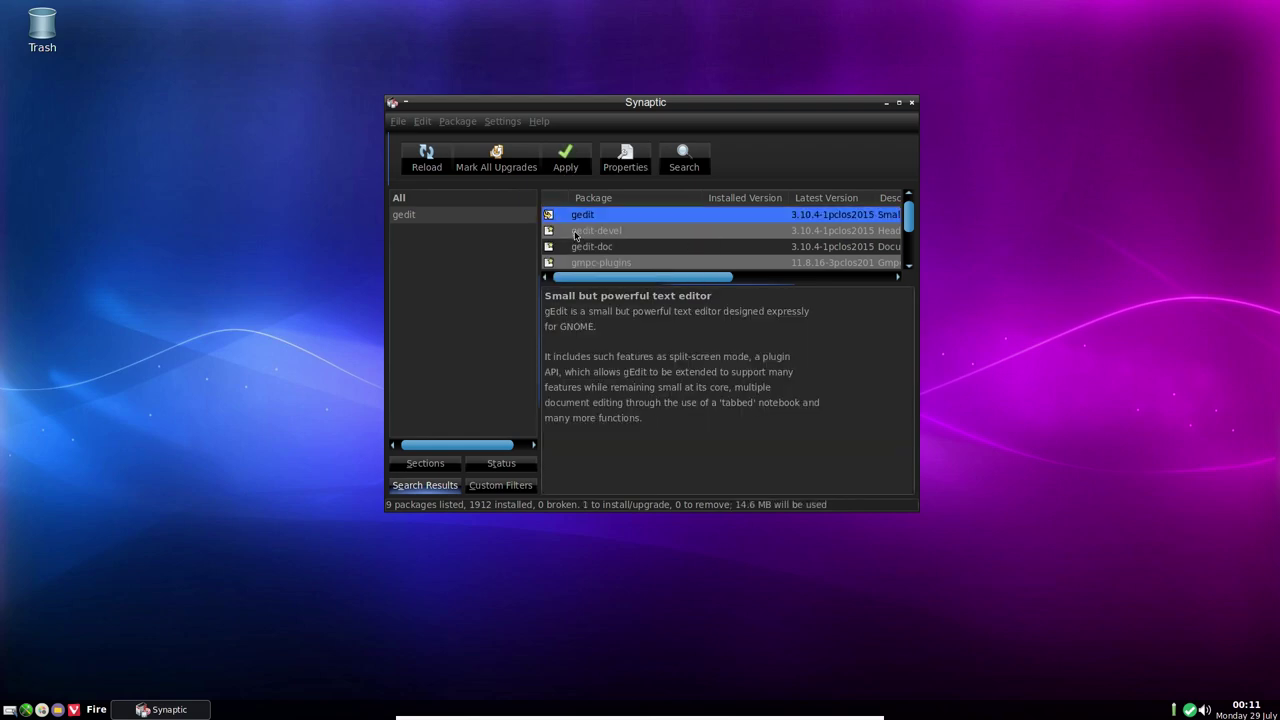
Apply the change to install gedit 3.10.4, then close Synaptic
left_click(565, 158)
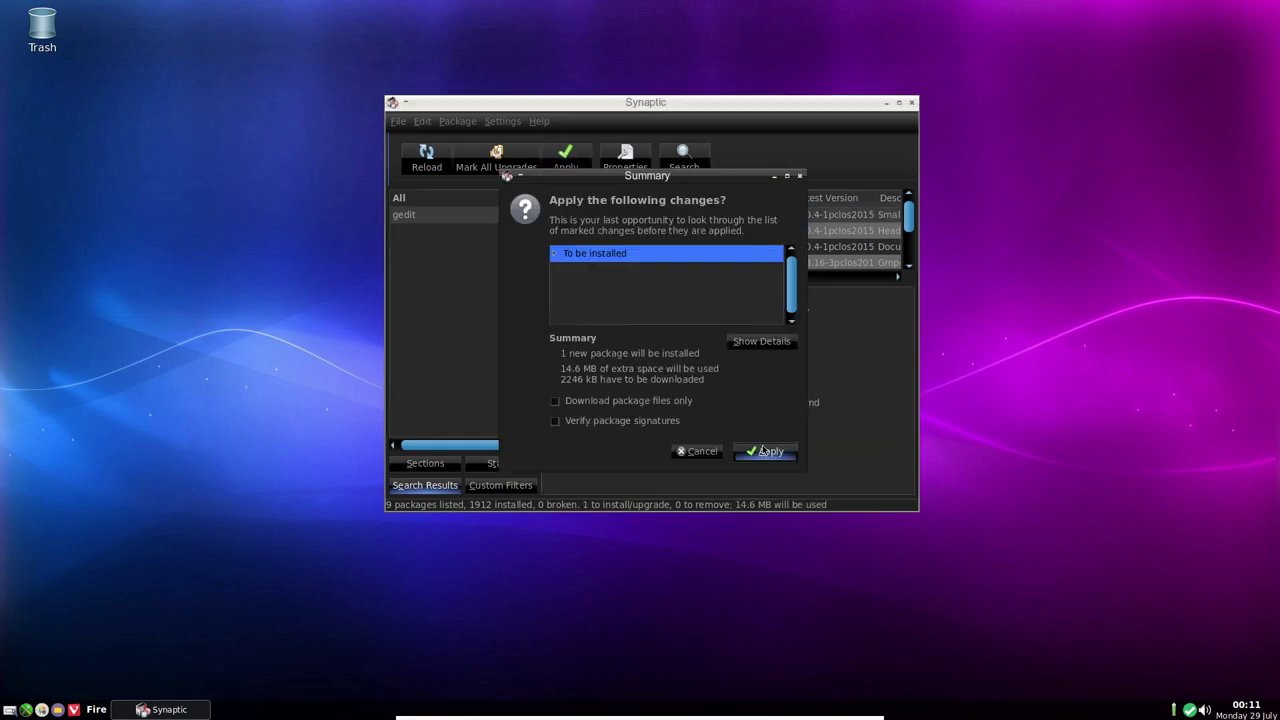
left_click(762, 451)
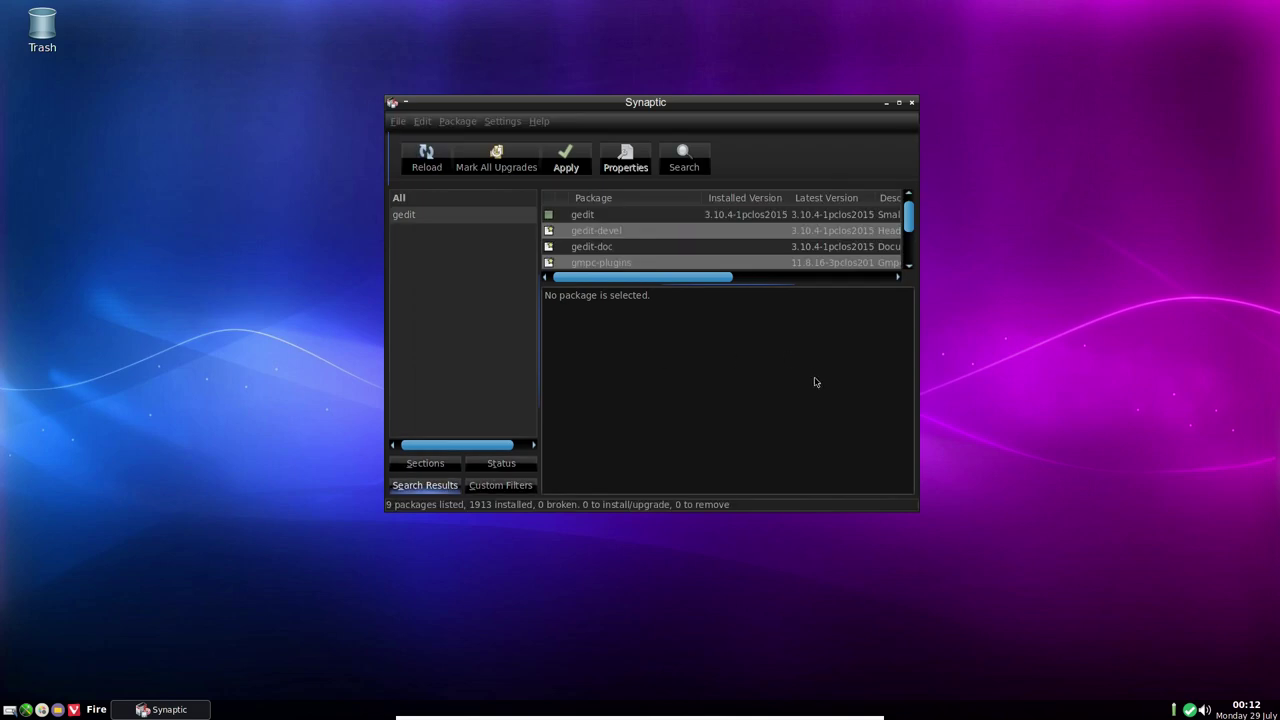
left_click(912, 103)
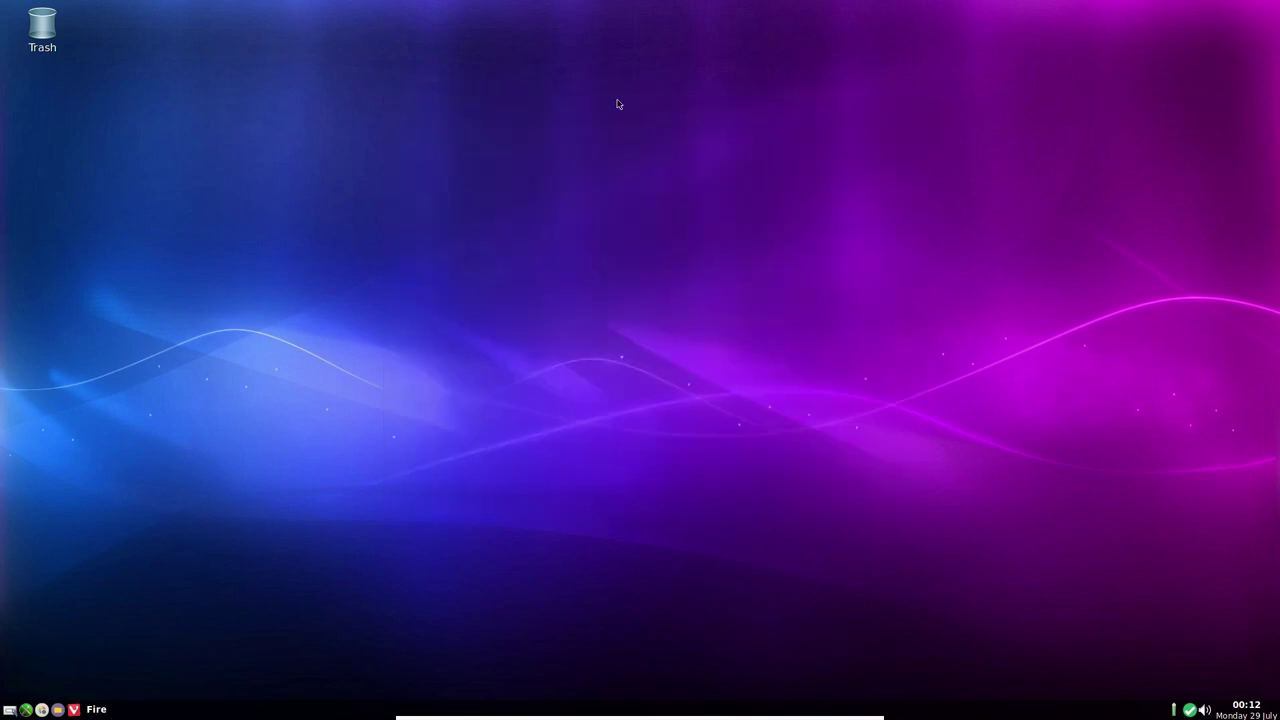
right_click(575, 119)
mouse_move(607, 147)
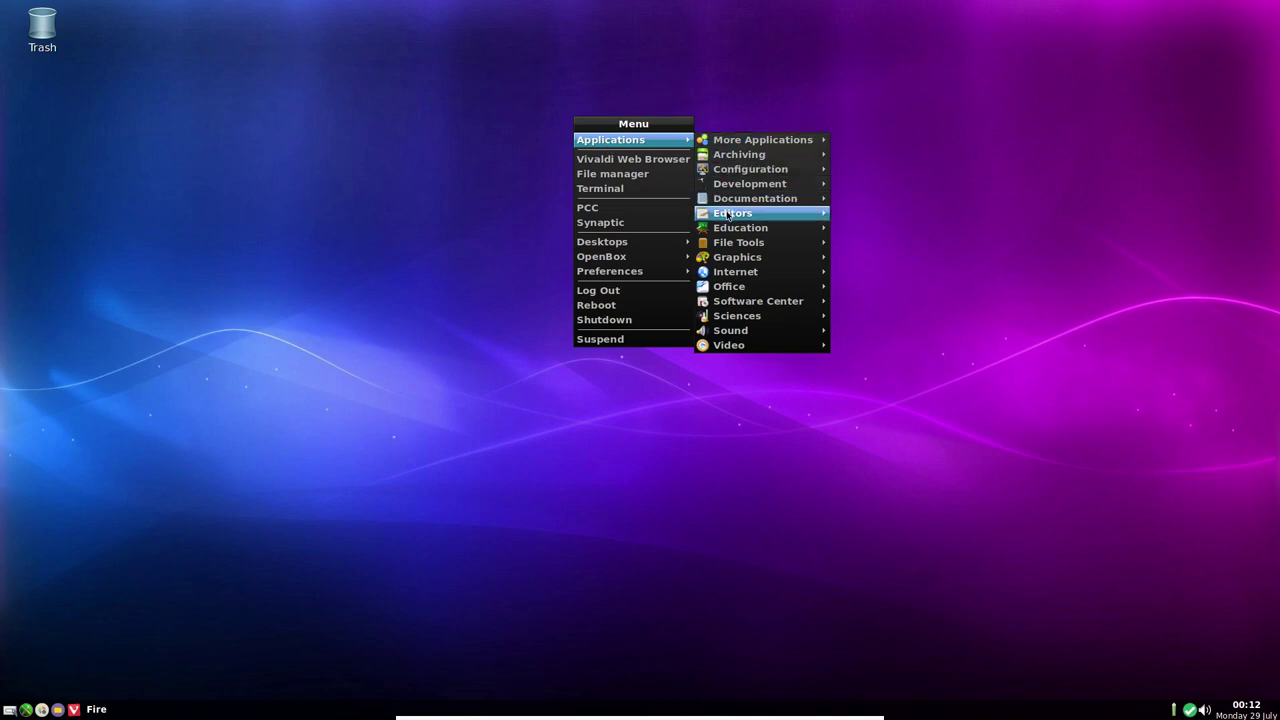
mouse_move(728, 214)
key("Escape")
key("Escape")
key("Escape")
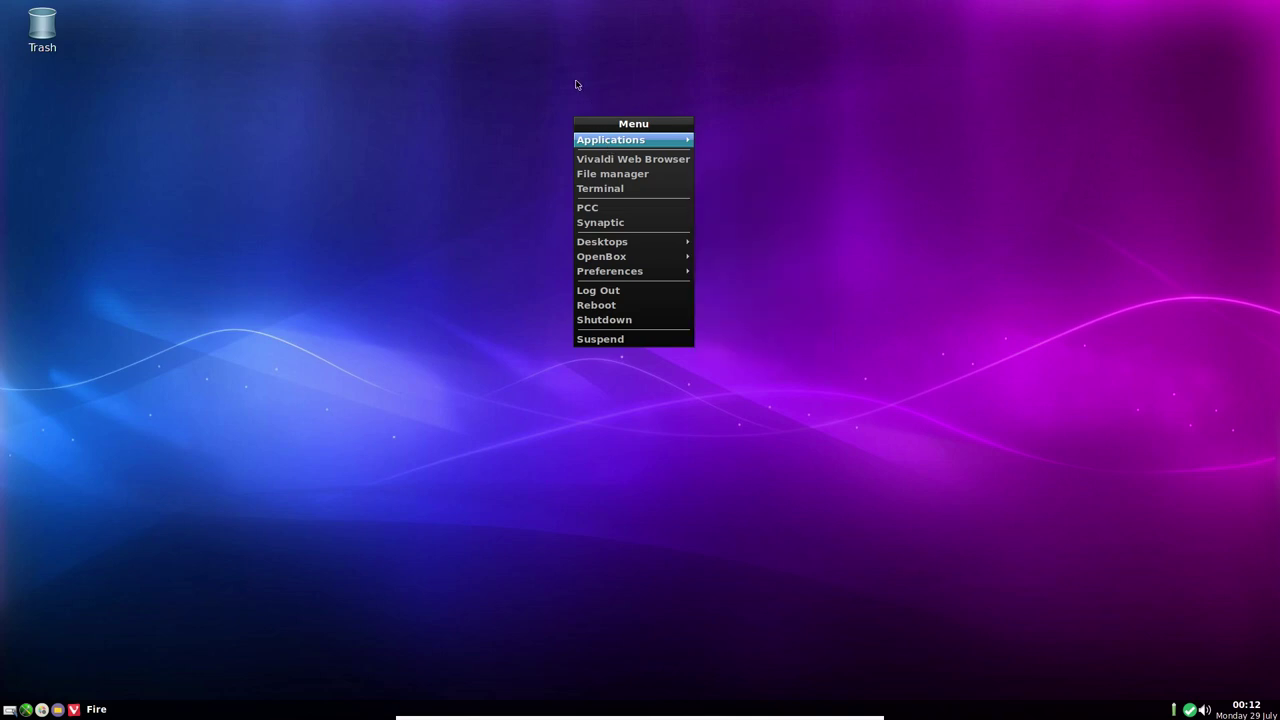
right_click(593, 160)
mouse_move(640, 182)
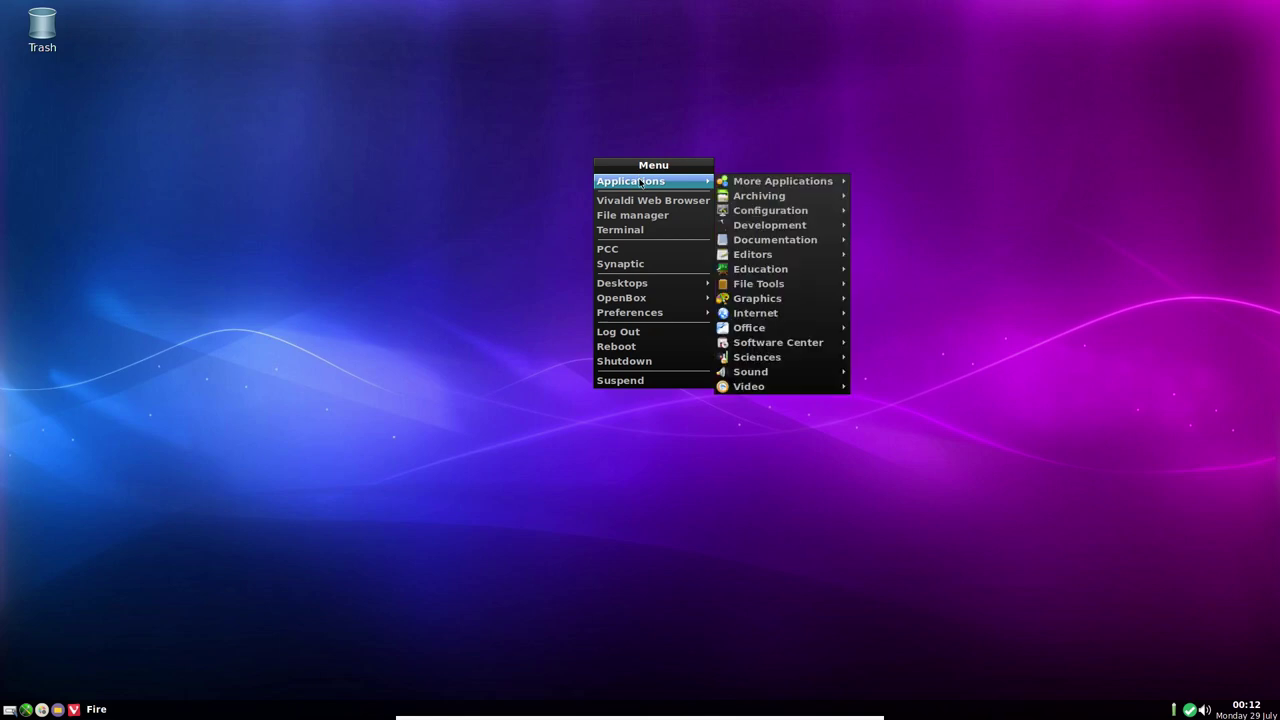
mouse_move(746, 259)
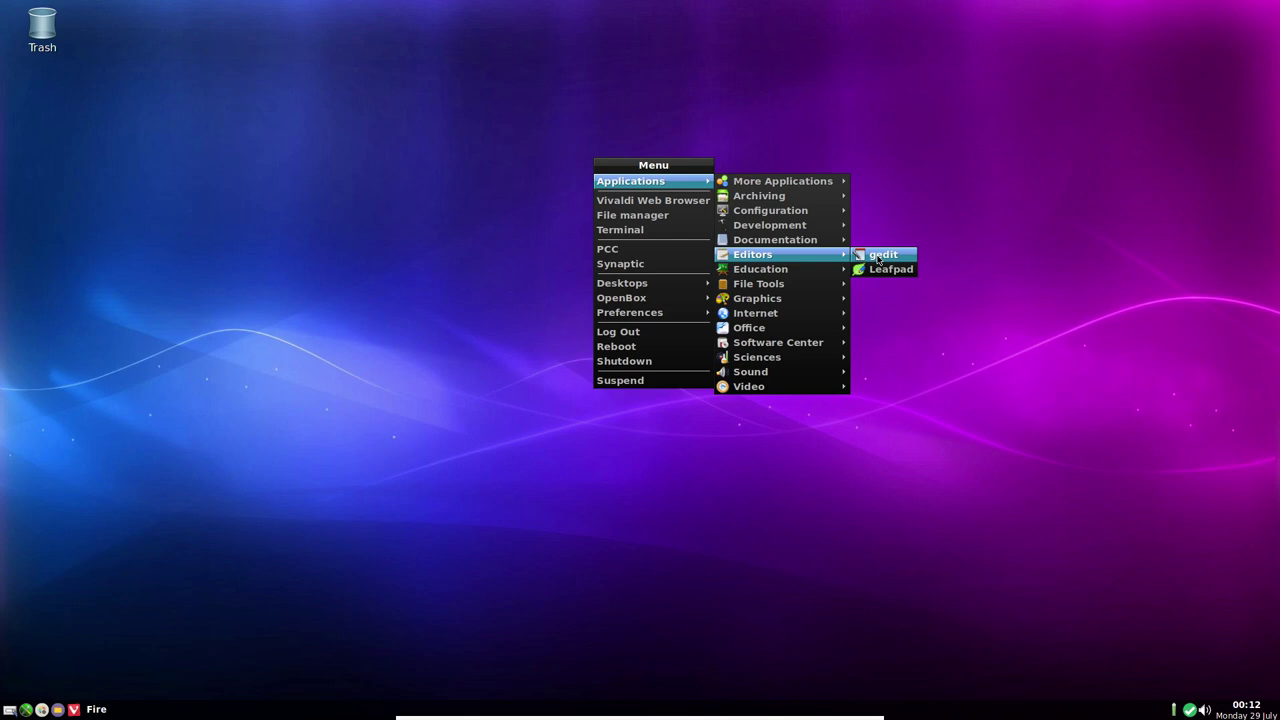
left_click(878, 259)
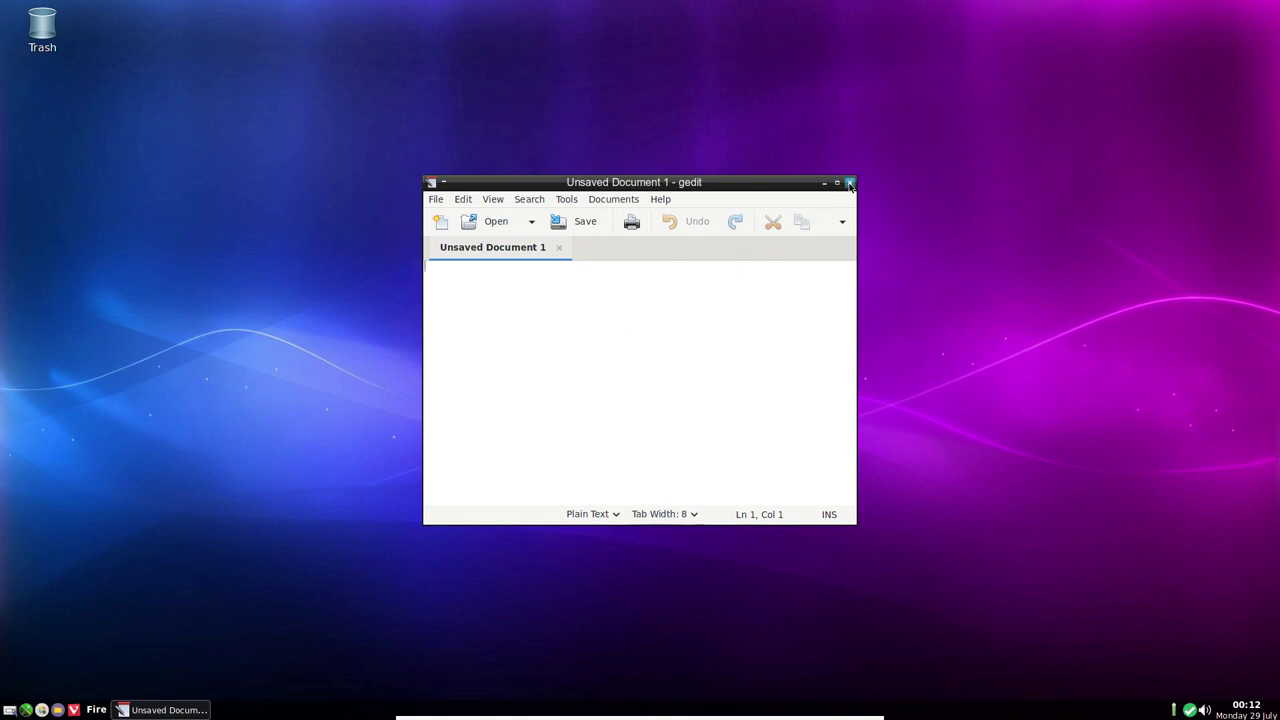
left_click(849, 182)
Open a terminal from the desktop menu and switch to root with su
right_click(567, 182)
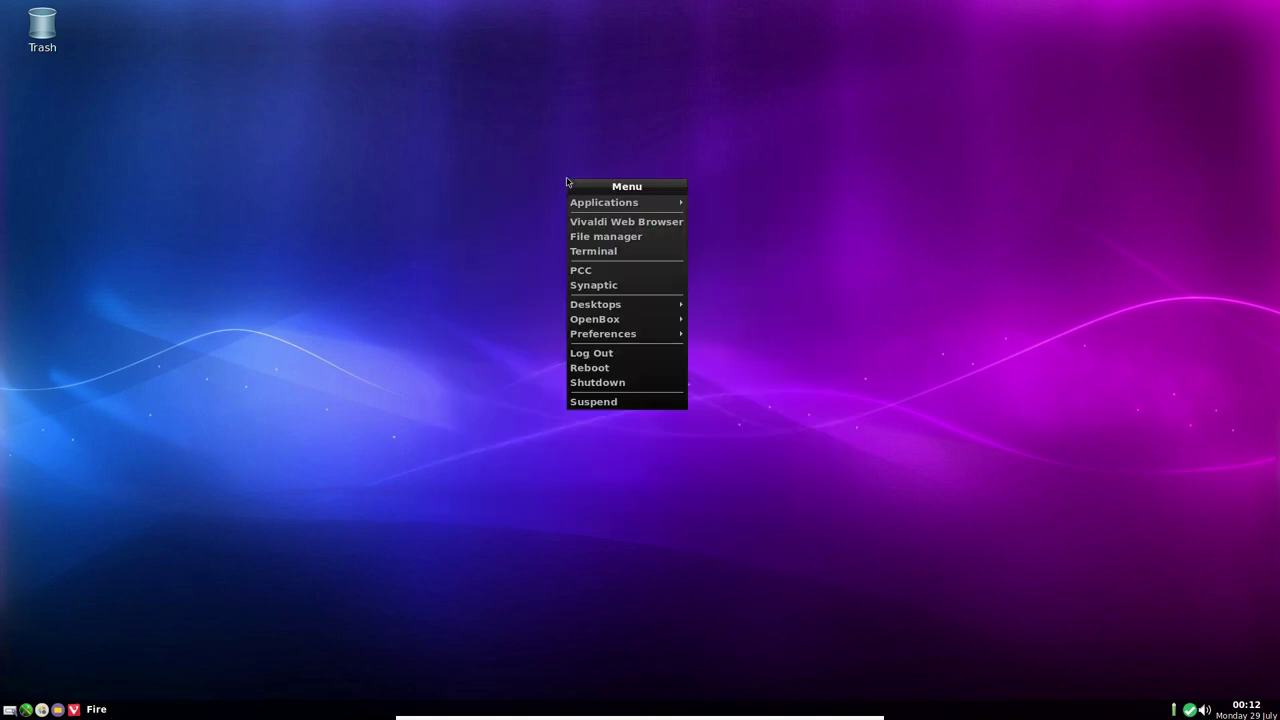
left_click(598, 256)
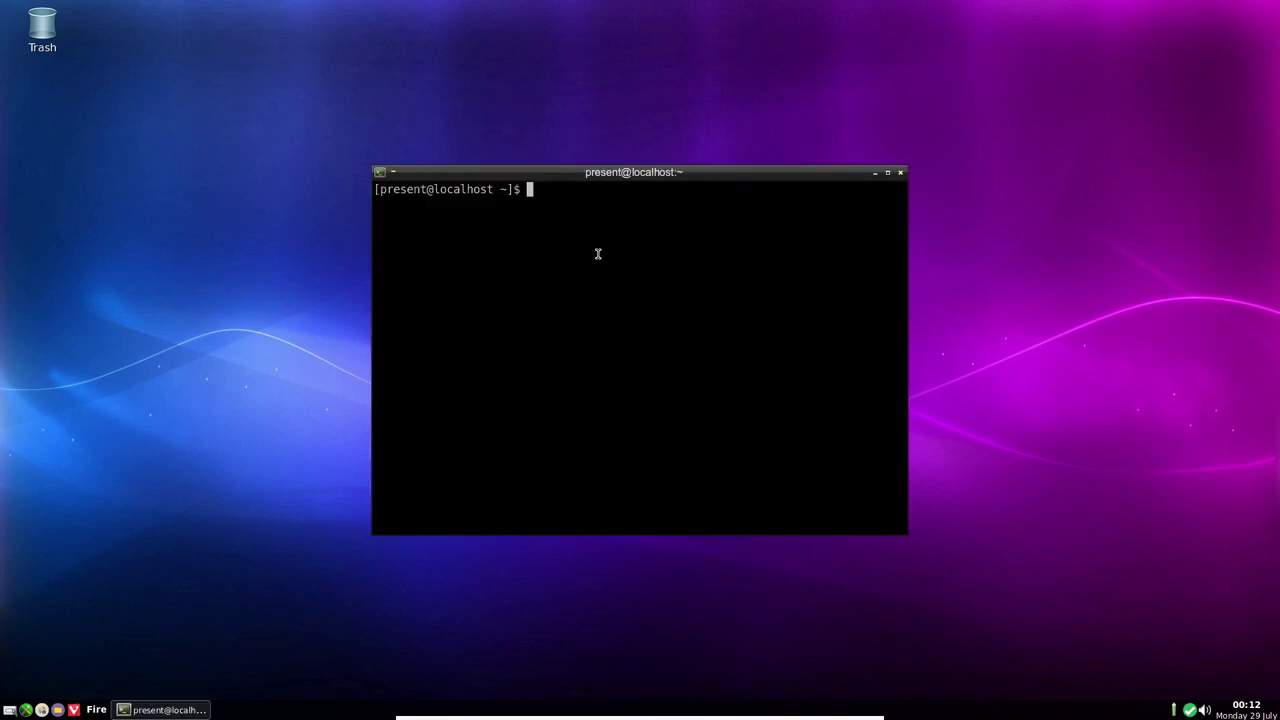
type("su")
key("Return")
key("Return")
Remove gedit with 'apt-get remove gedit' and confirm the removal
type("apt")
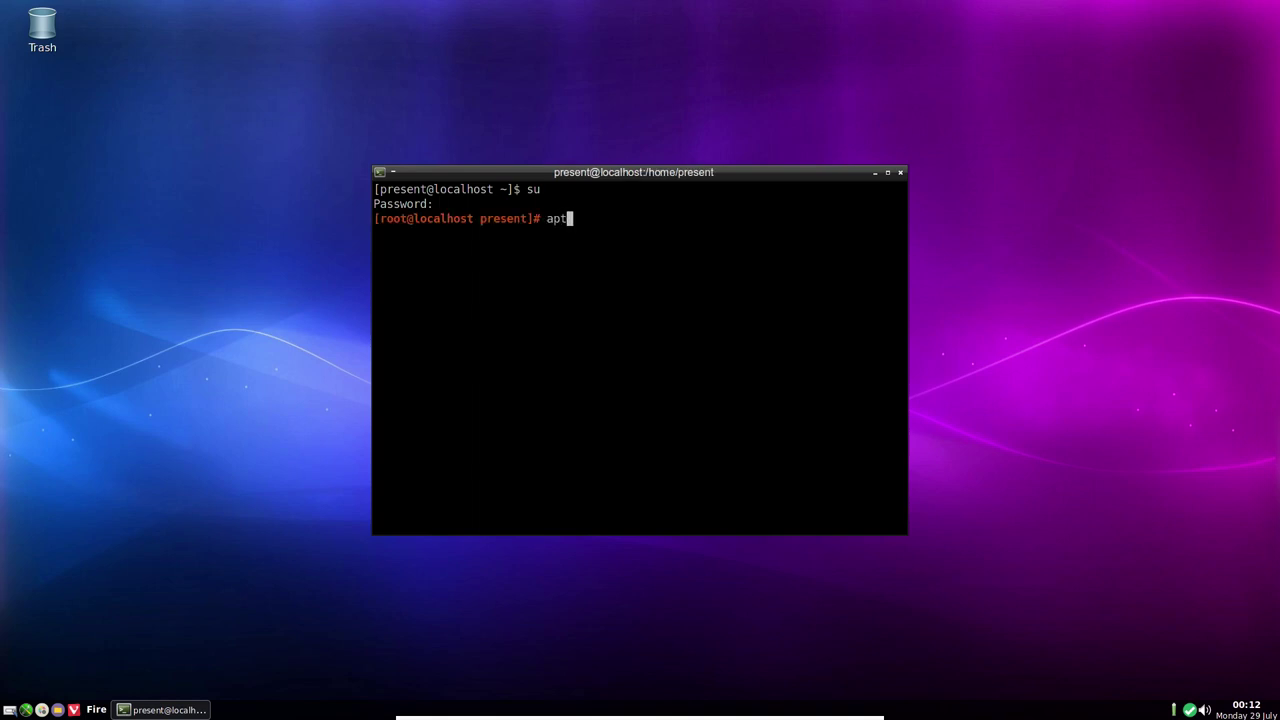
type("-get remove gedit")
key("Return")
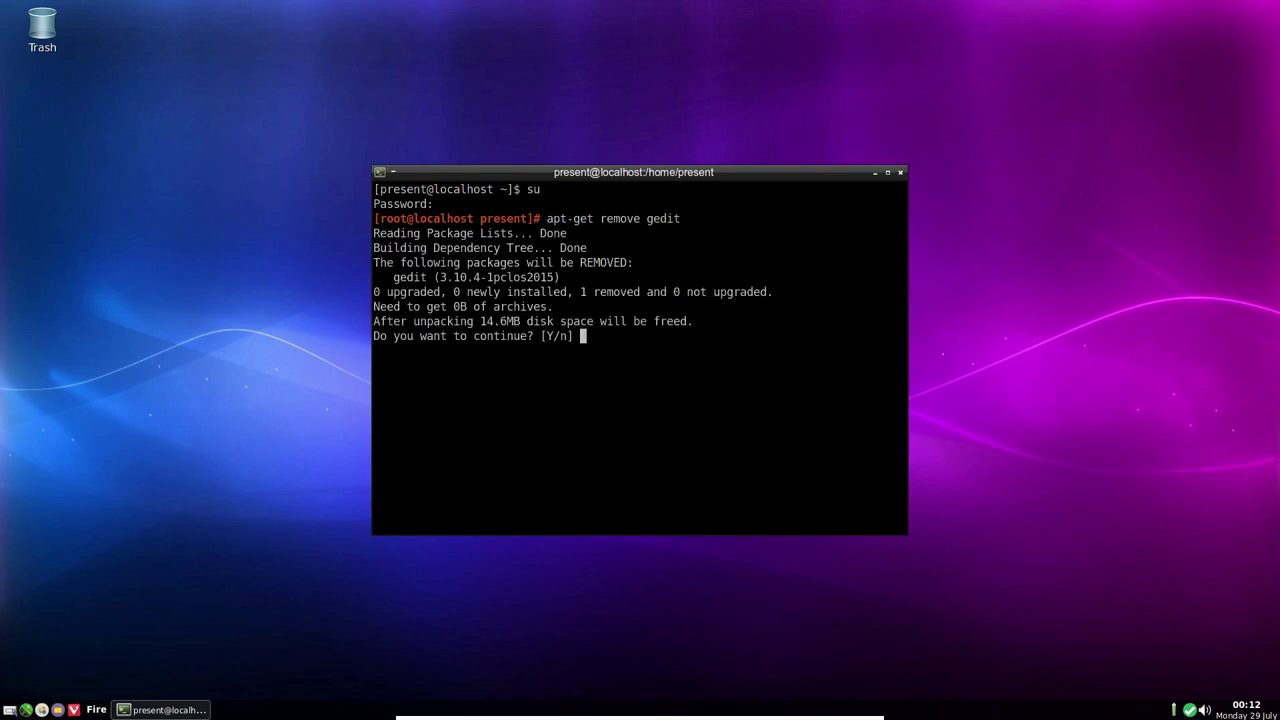
key("Return")
Exit the root account and then close the terminal with exit
type("exut")
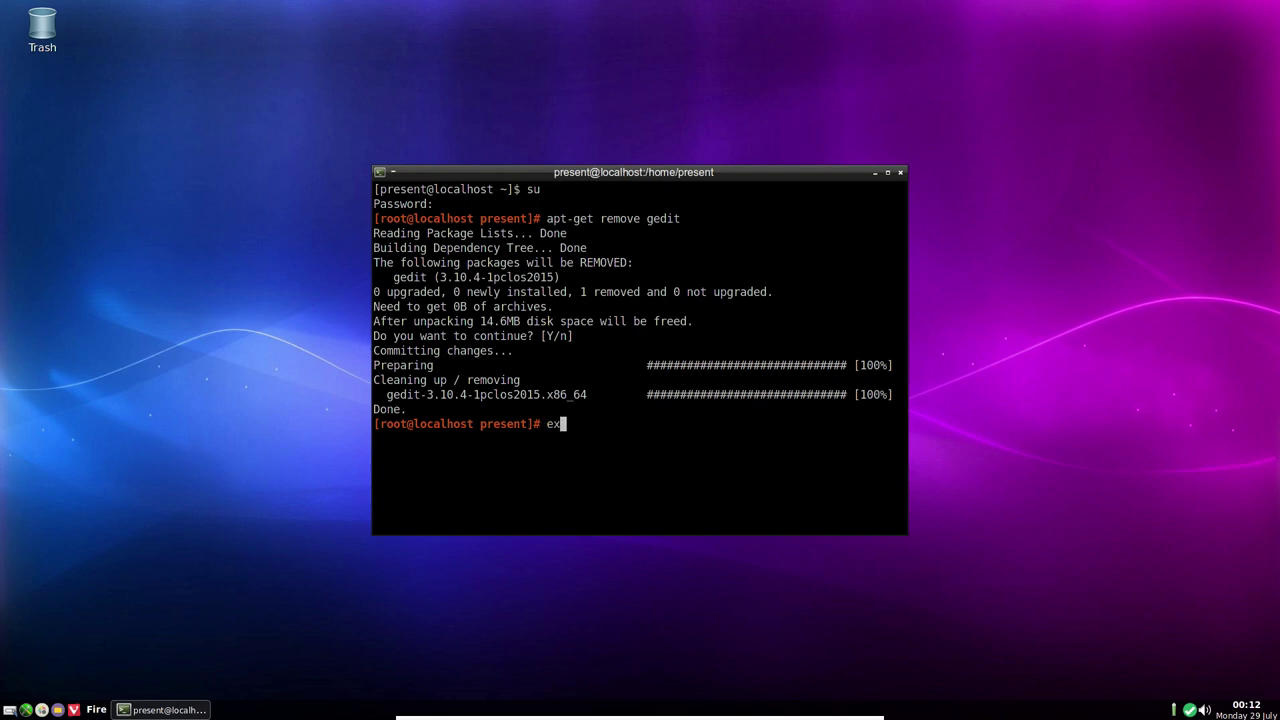
key("BackSpace")
key("BackSpace")
type("ut")
key("BackSpace")
key("BackSpace")
type("it")
key("Return")
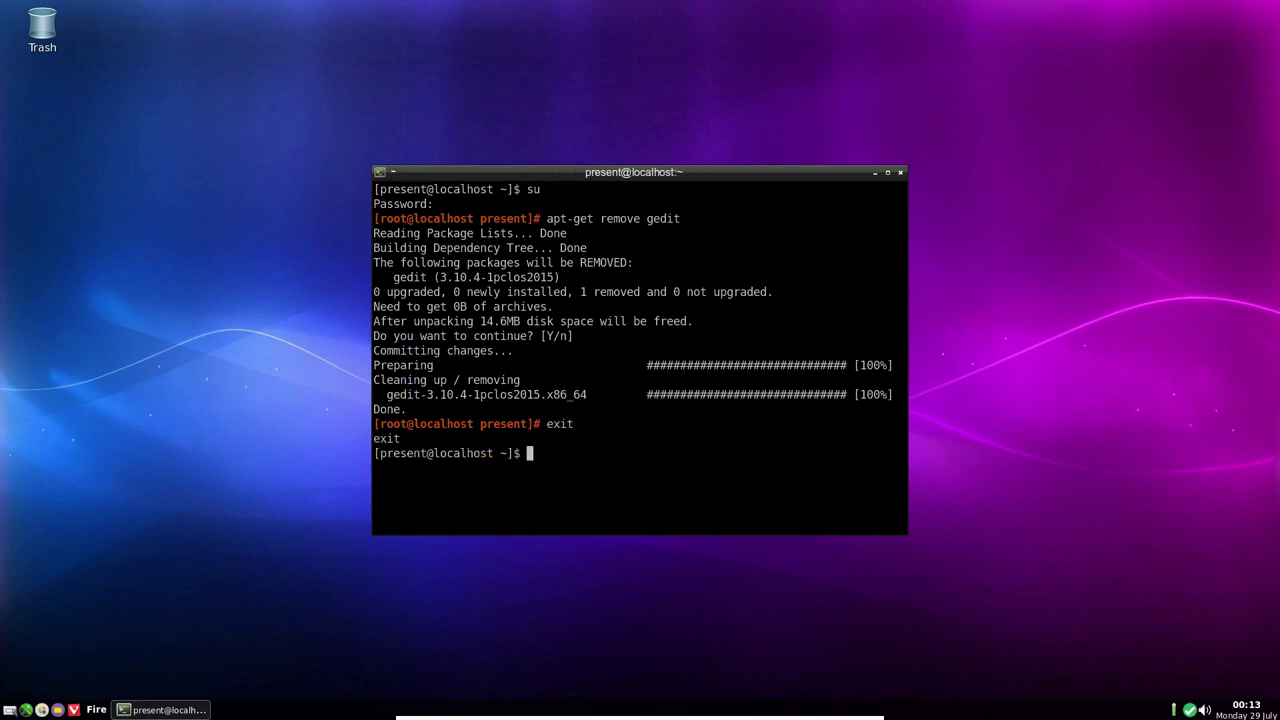
type("exit")
key("Return")
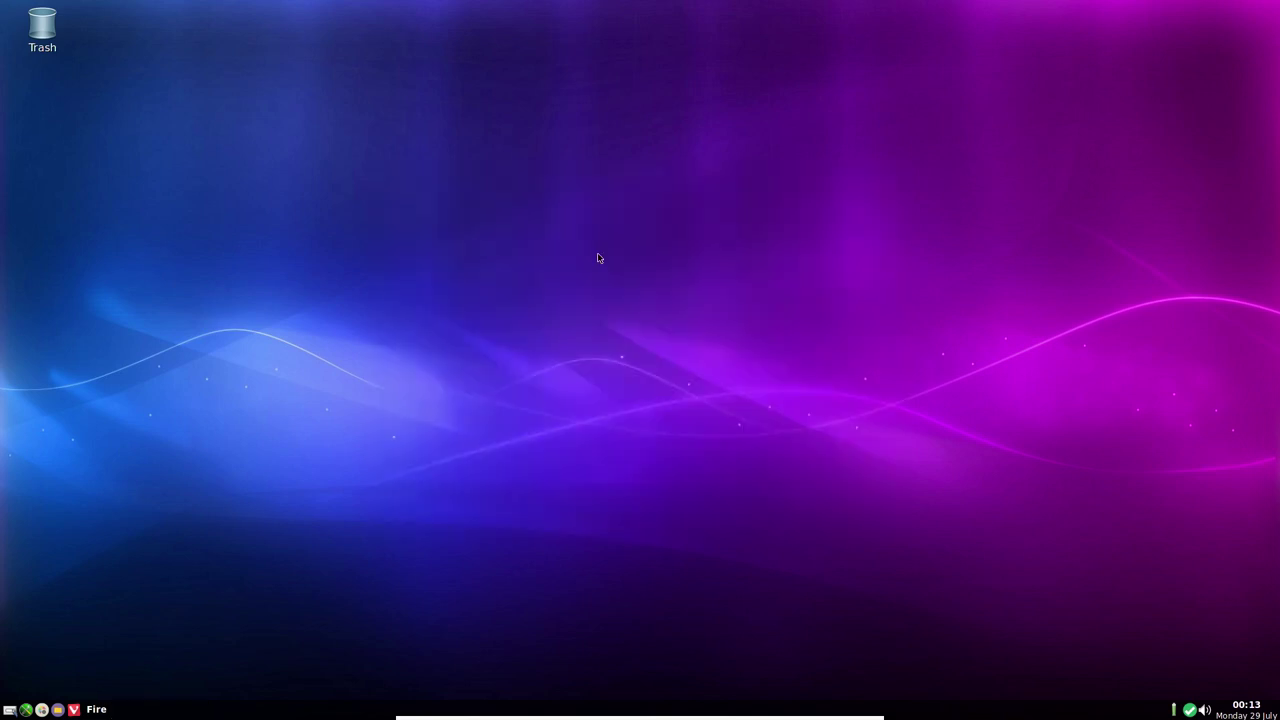
right_click(541, 180)
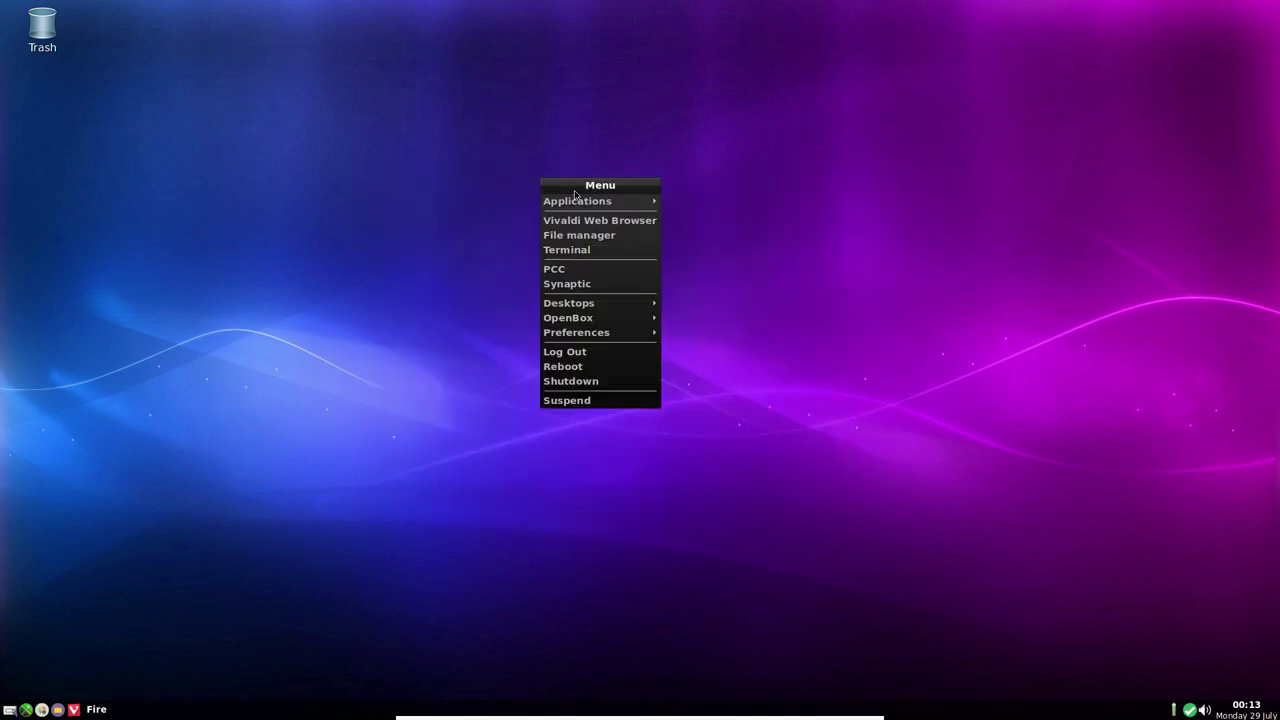
mouse_move(592, 207)
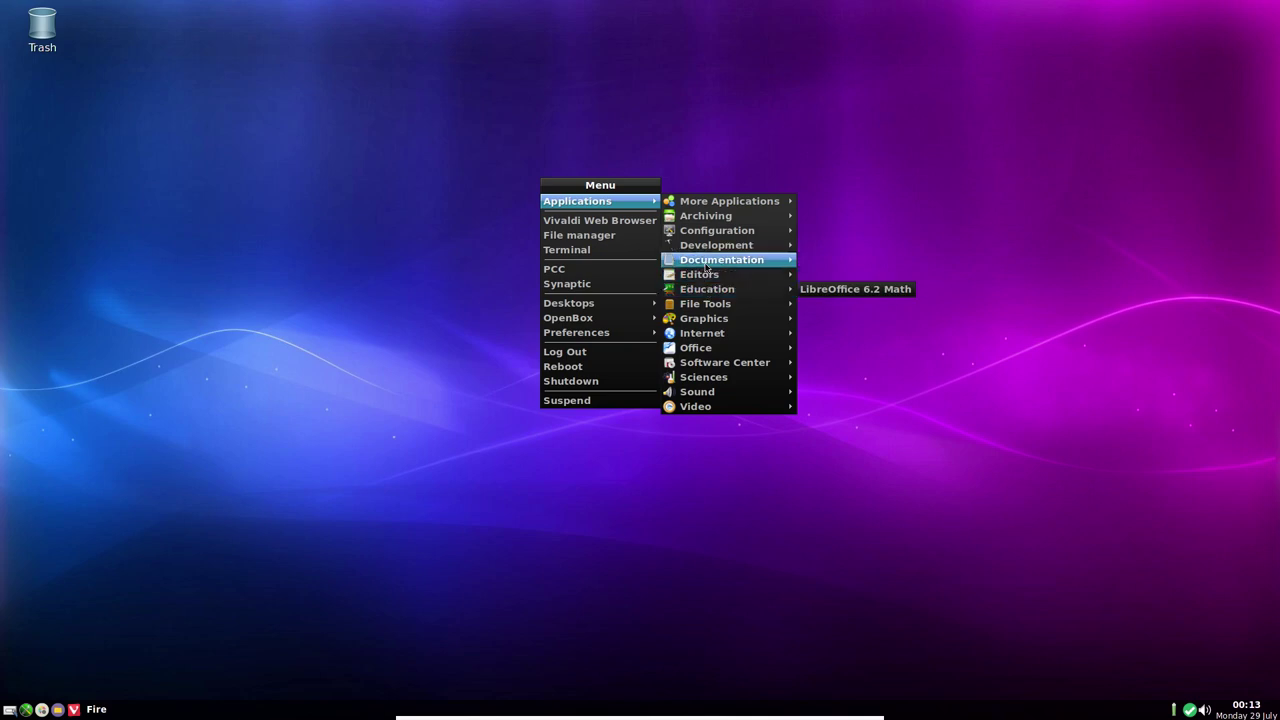
mouse_move(704, 240)
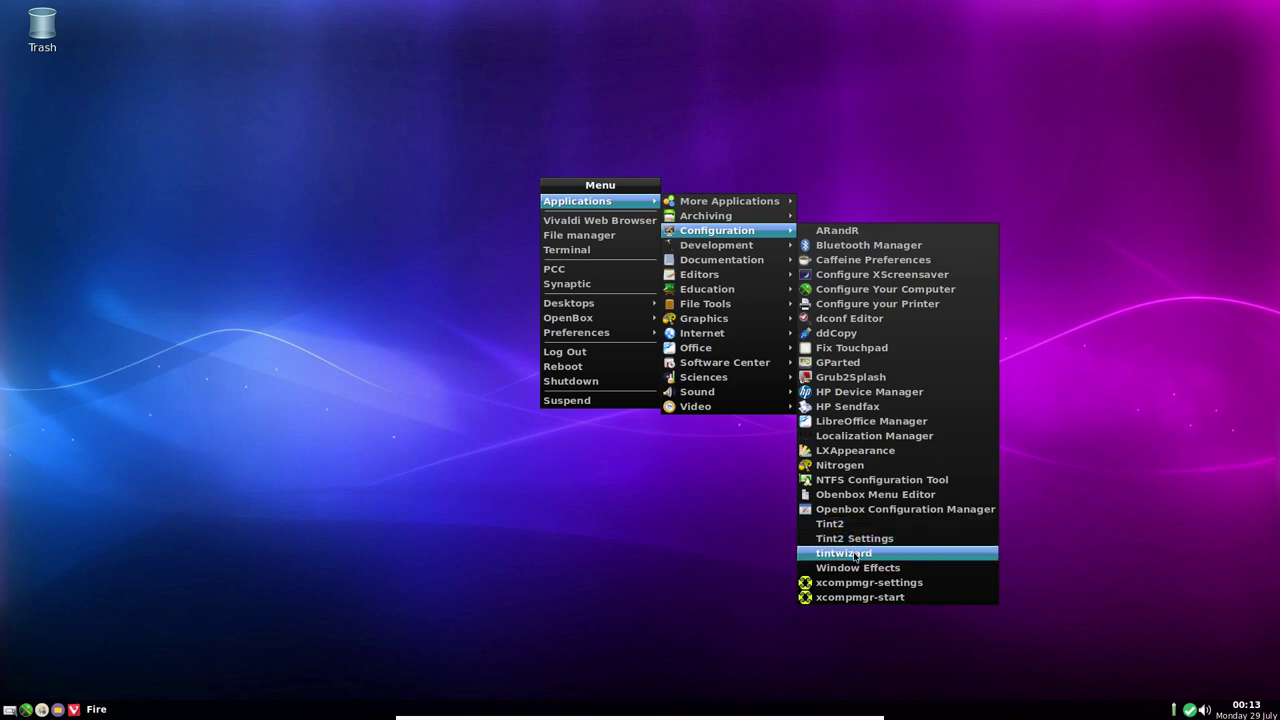
left_click(855, 569)
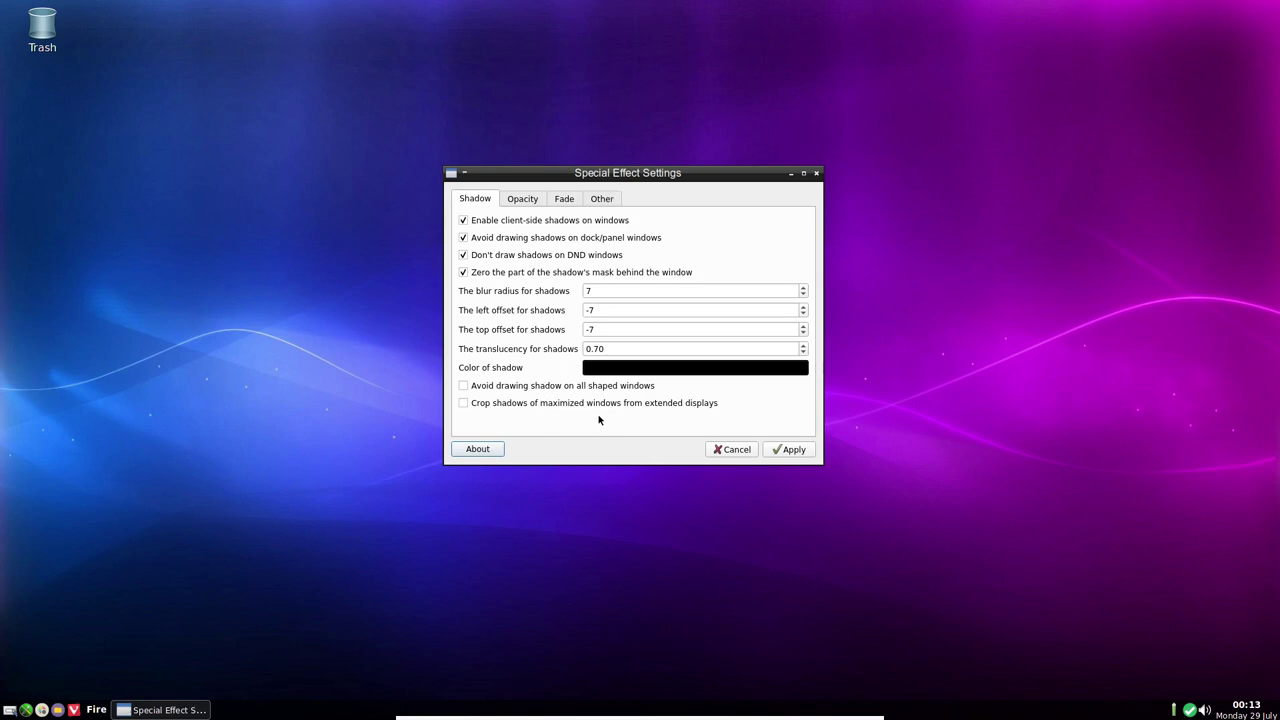
left_click(735, 450)
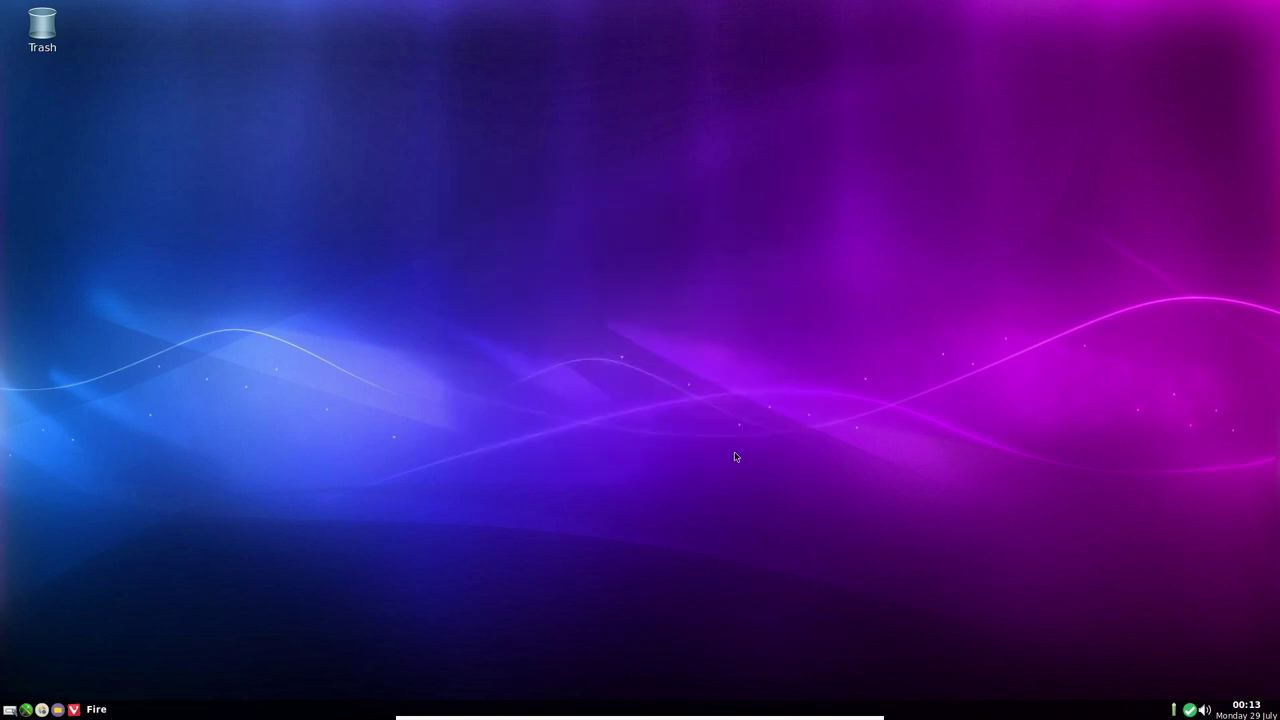
right_click(566, 254)
mouse_move(612, 280)
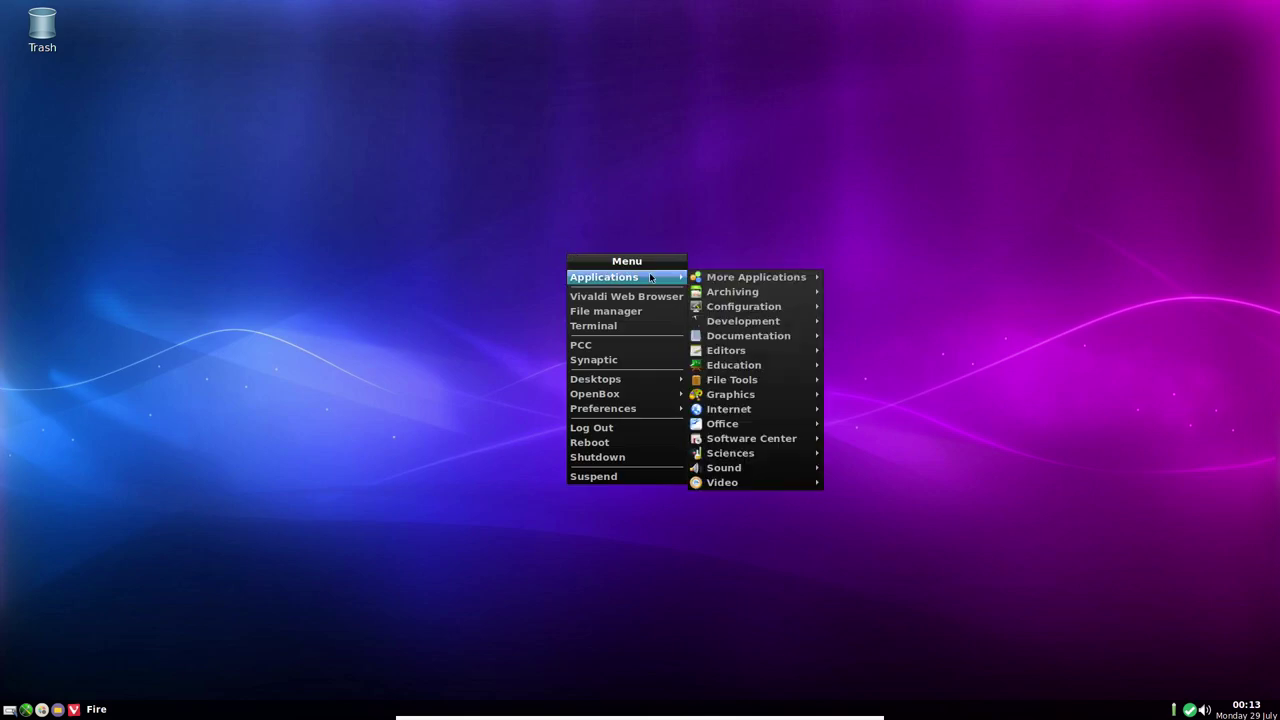
mouse_move(730, 424)
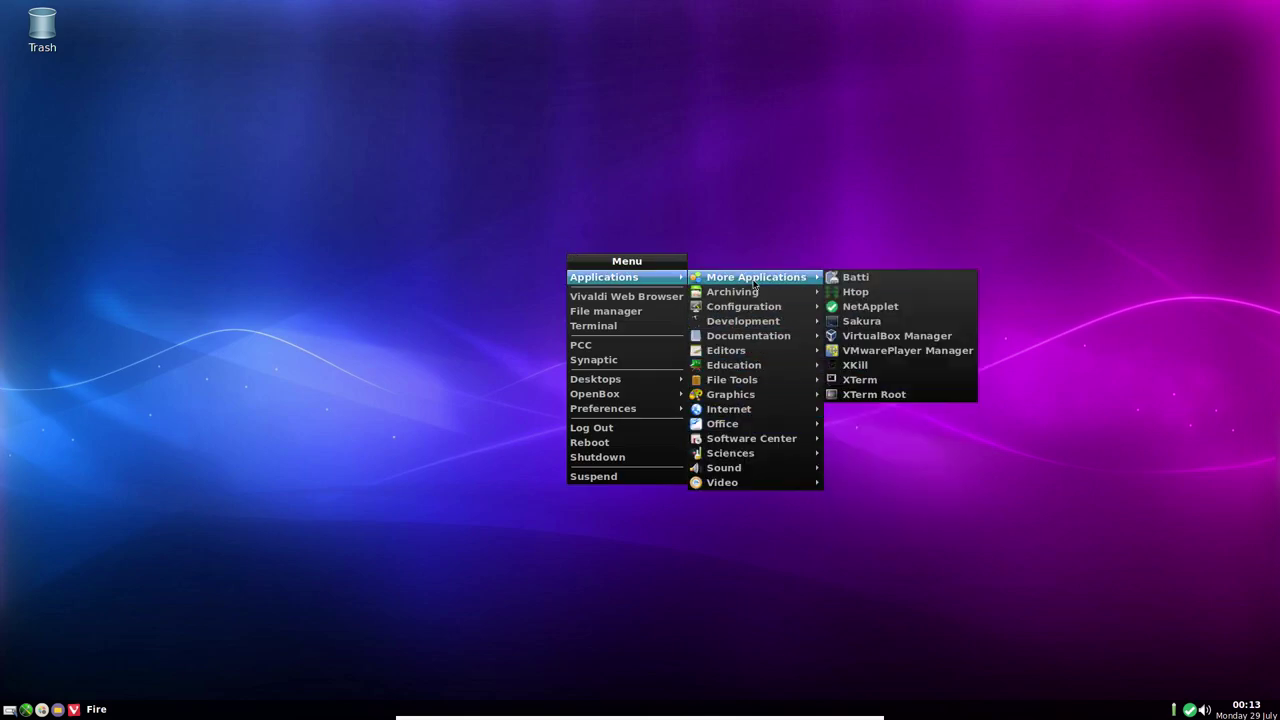
mouse_move(778, 307)
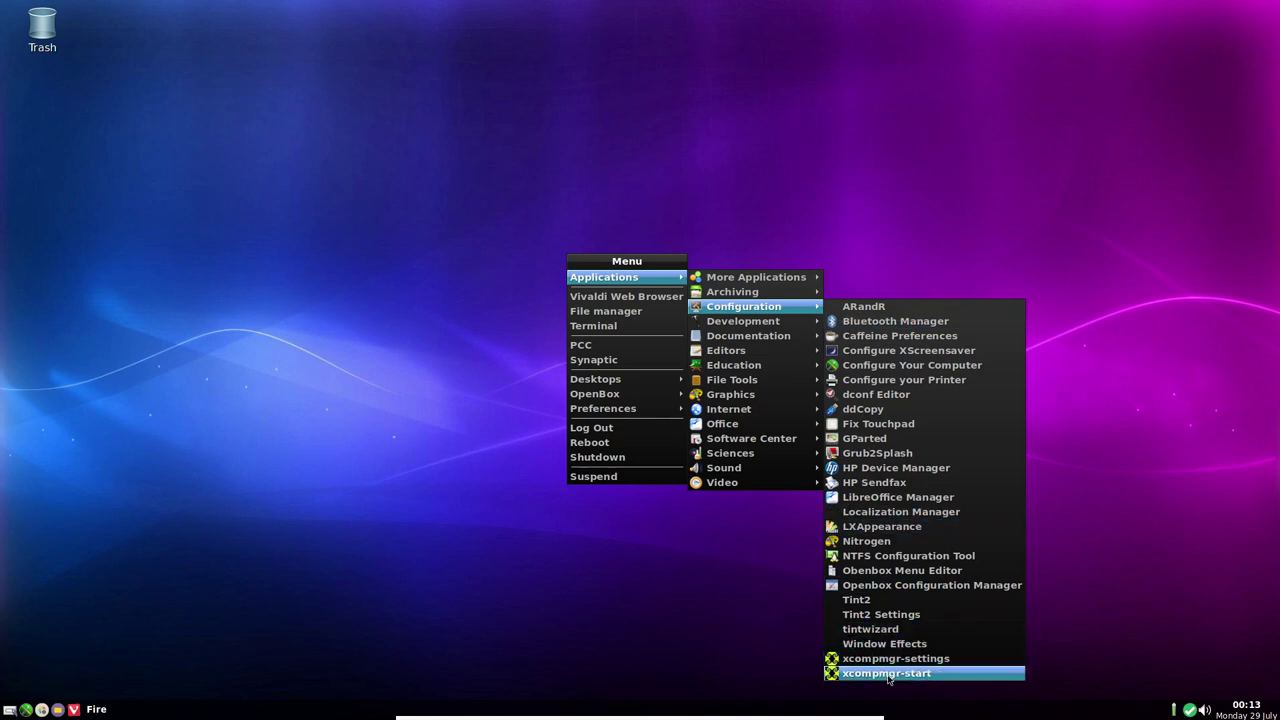
mouse_move(617, 400)
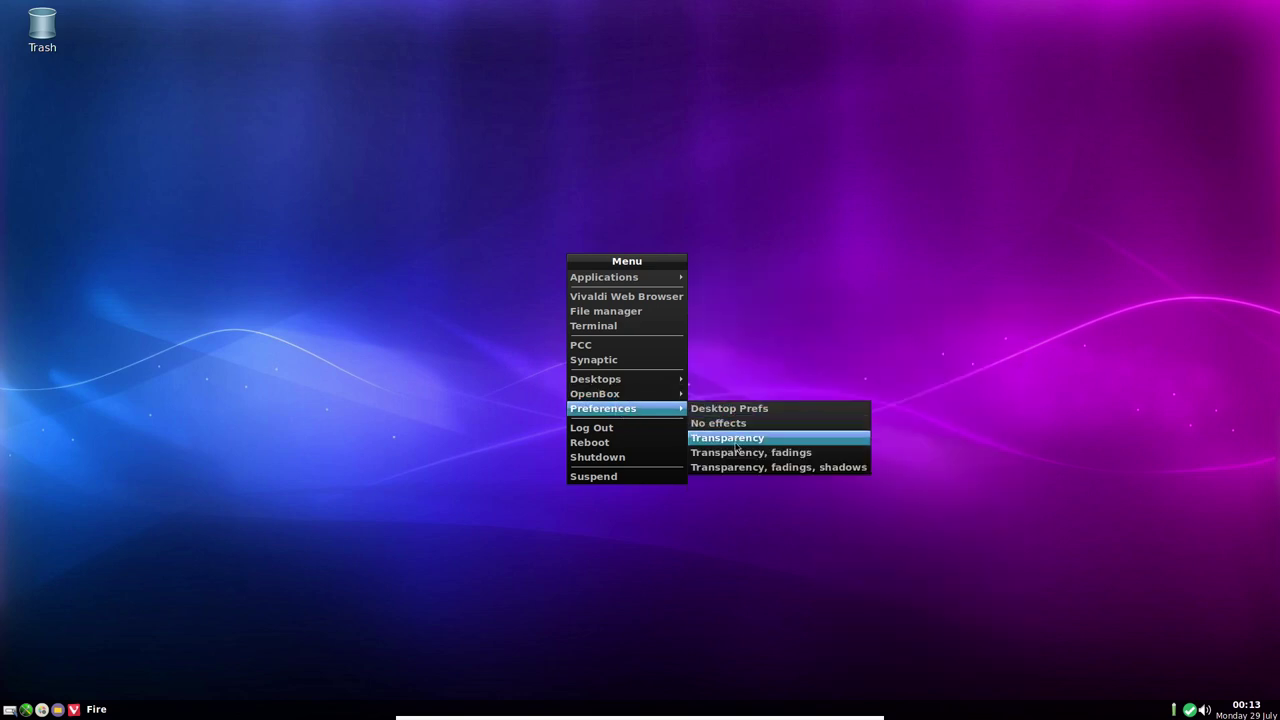
right_click(716, 217)
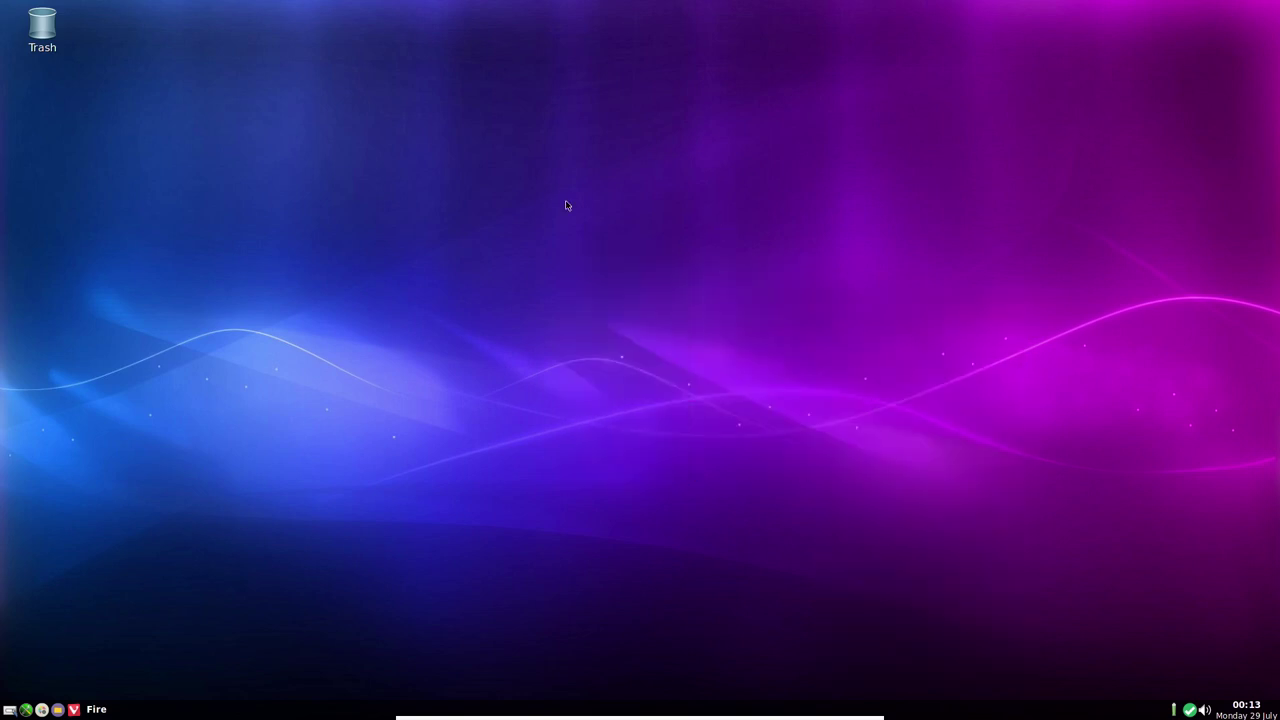
right_click(534, 189)
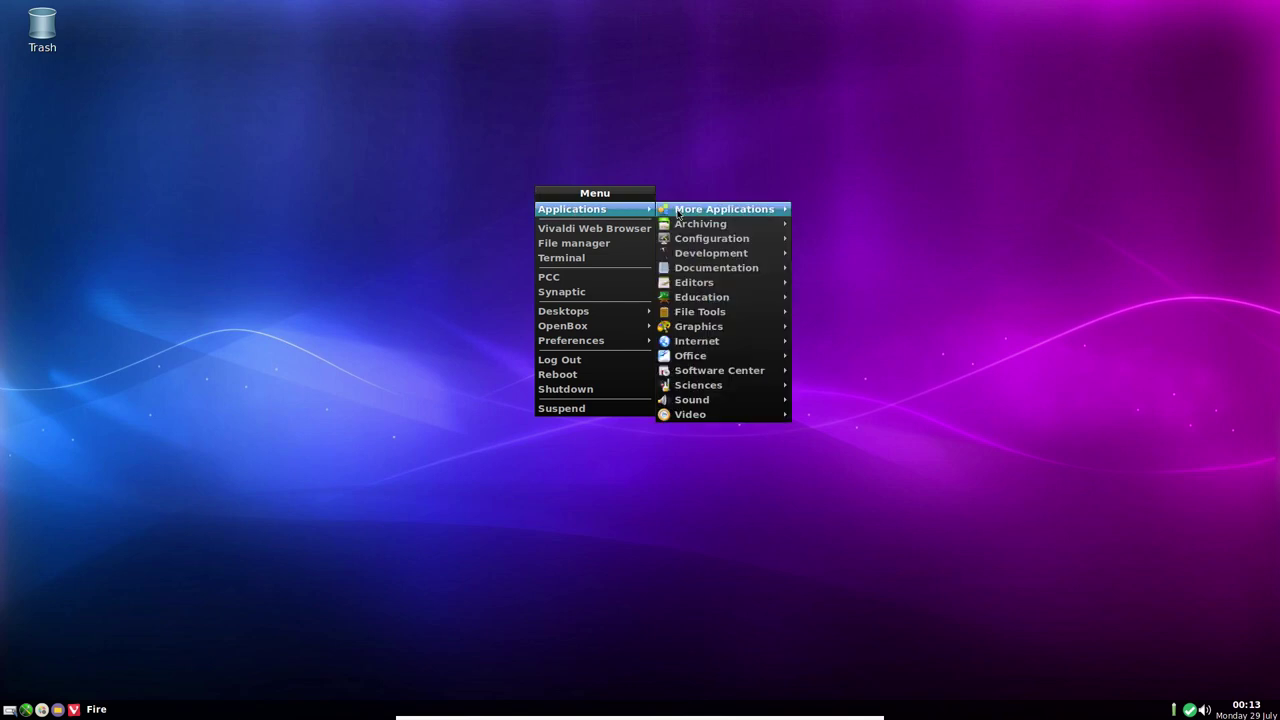
mouse_move(679, 216)
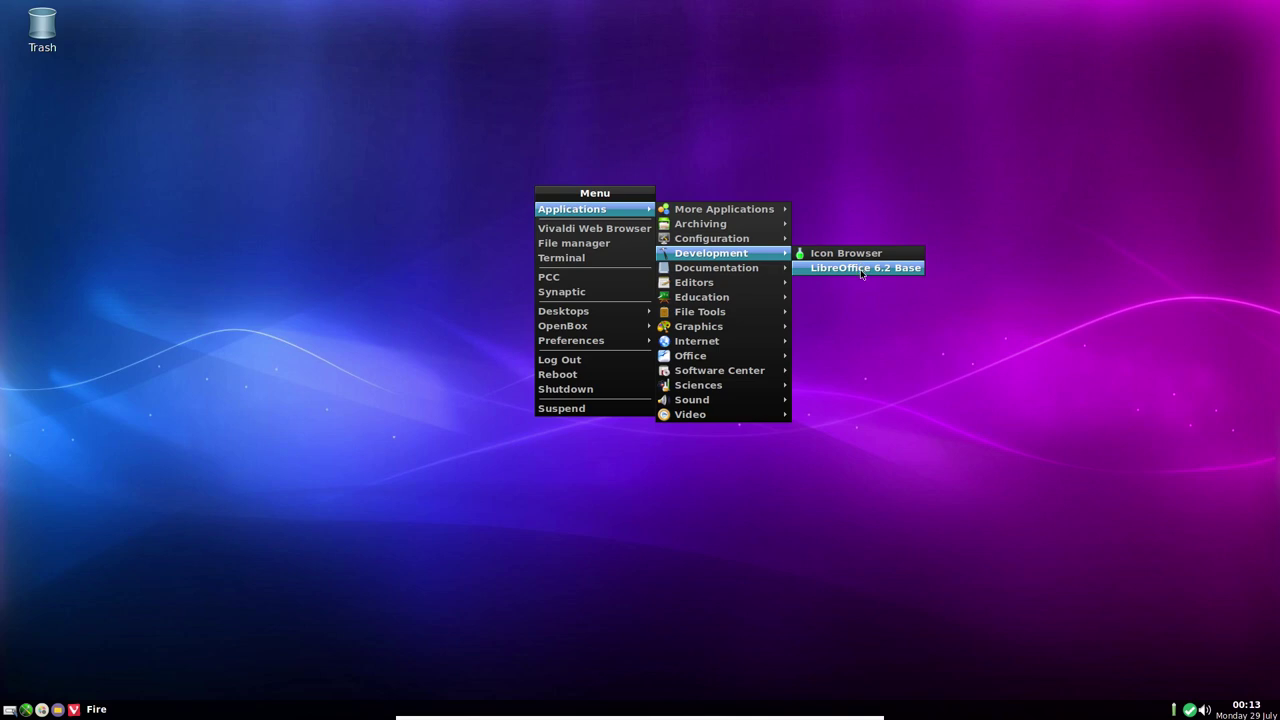
mouse_move(734, 272)
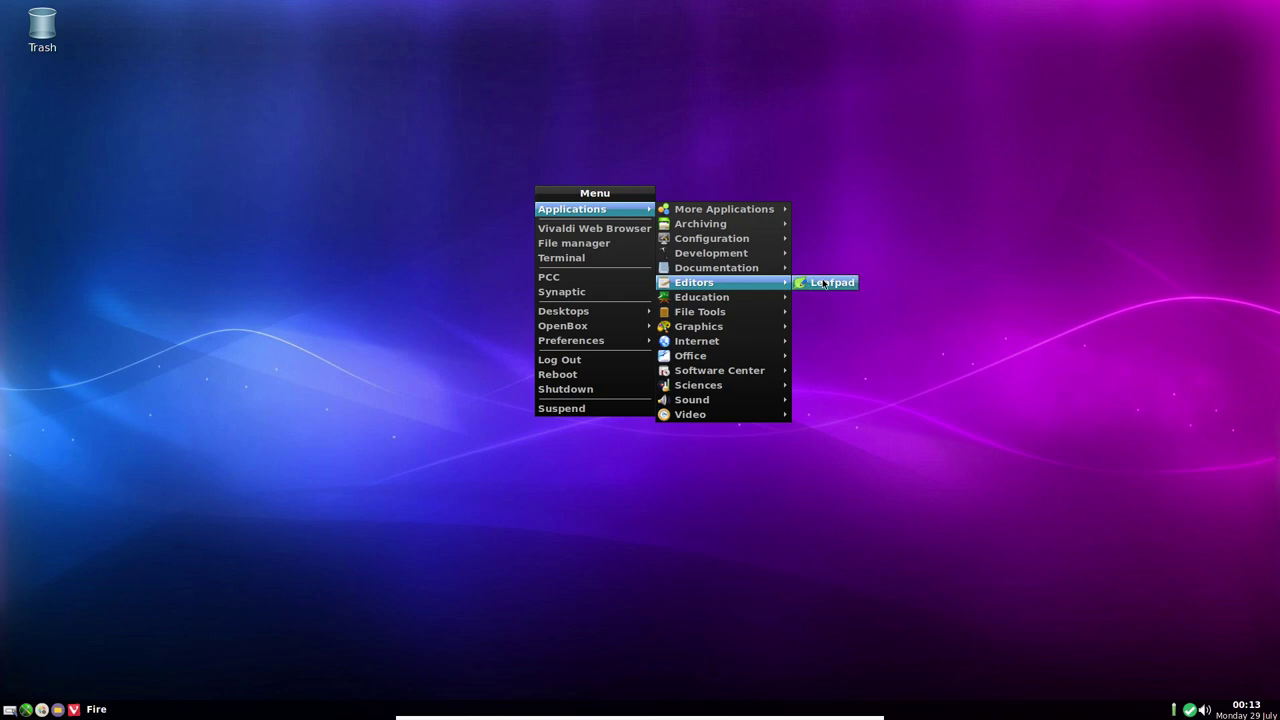
left_click(824, 283)
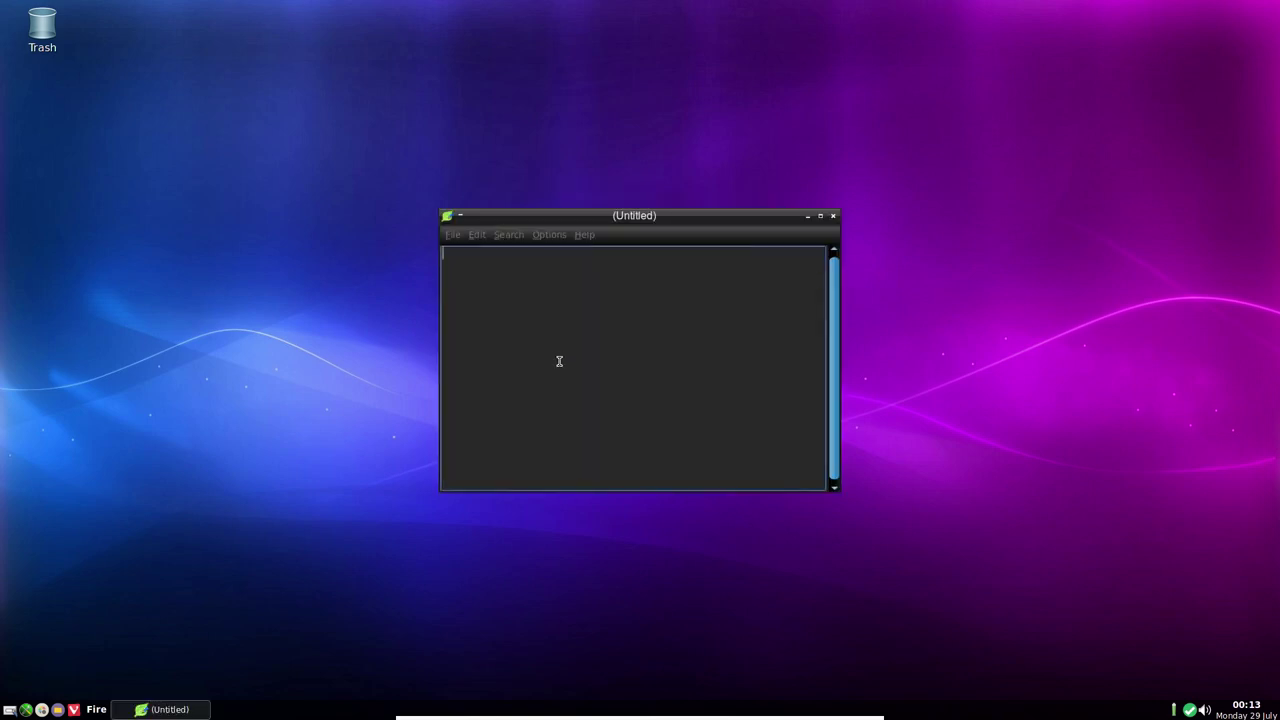
left_click(835, 218)
Launch Root PCManFM from Applications > File Tools and cancel its password prompt
right_click(544, 120)
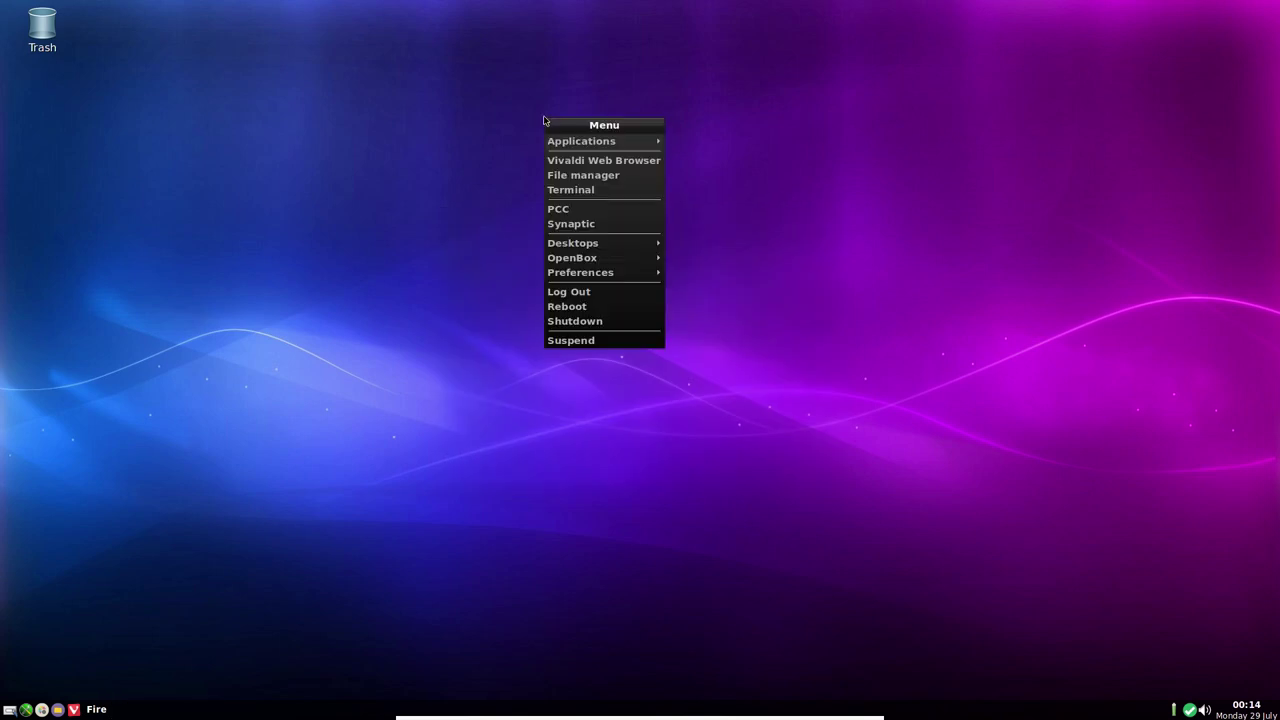
mouse_move(588, 141)
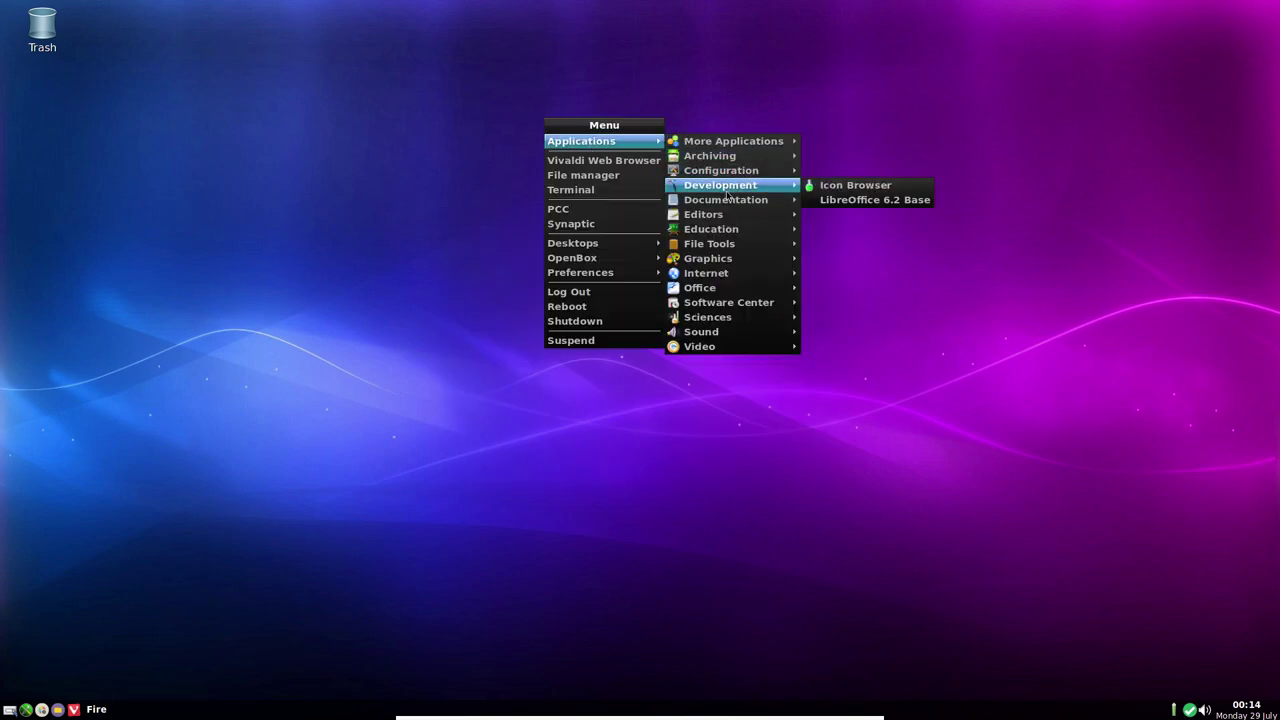
mouse_move(730, 201)
mouse_move(737, 232)
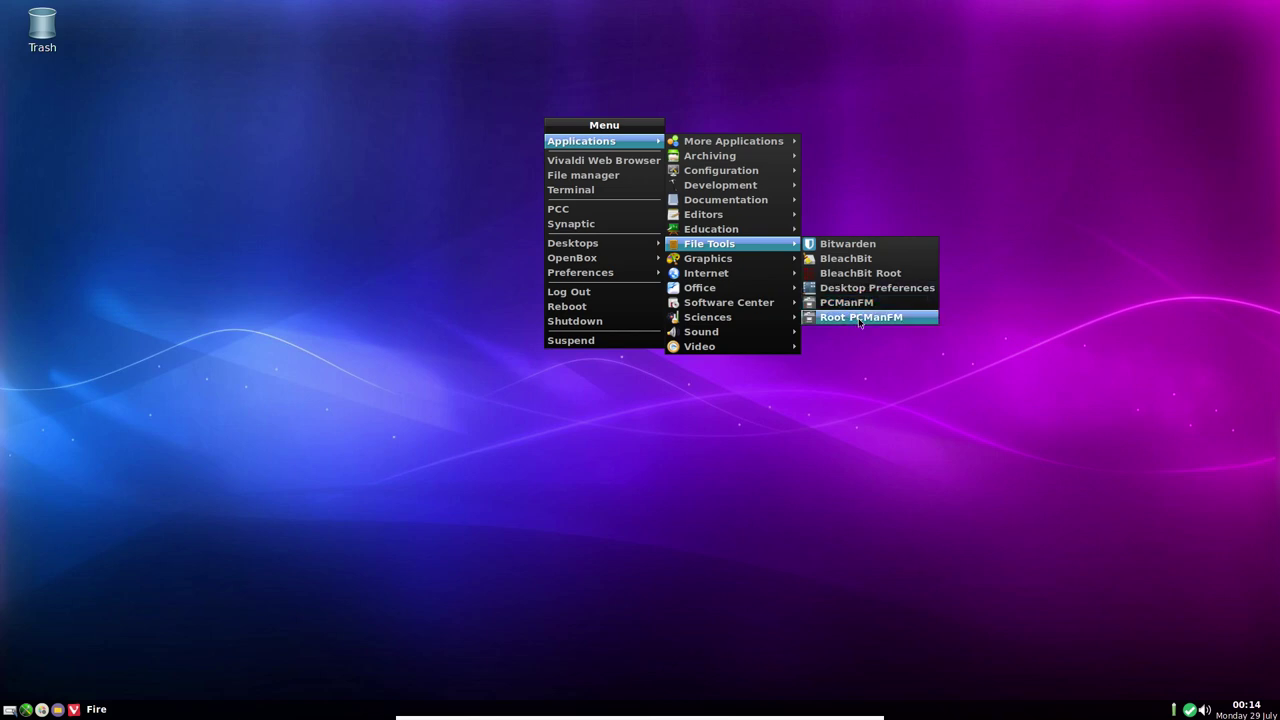
left_click(859, 318)
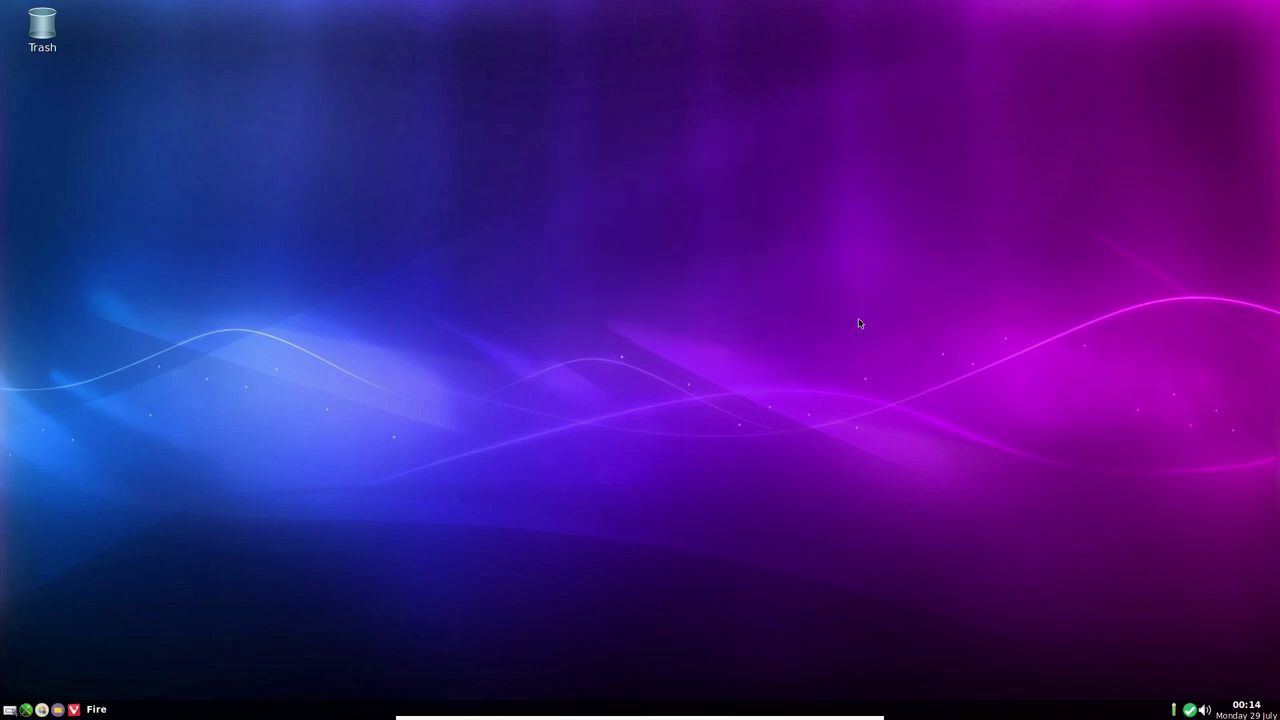
left_click(673, 456)
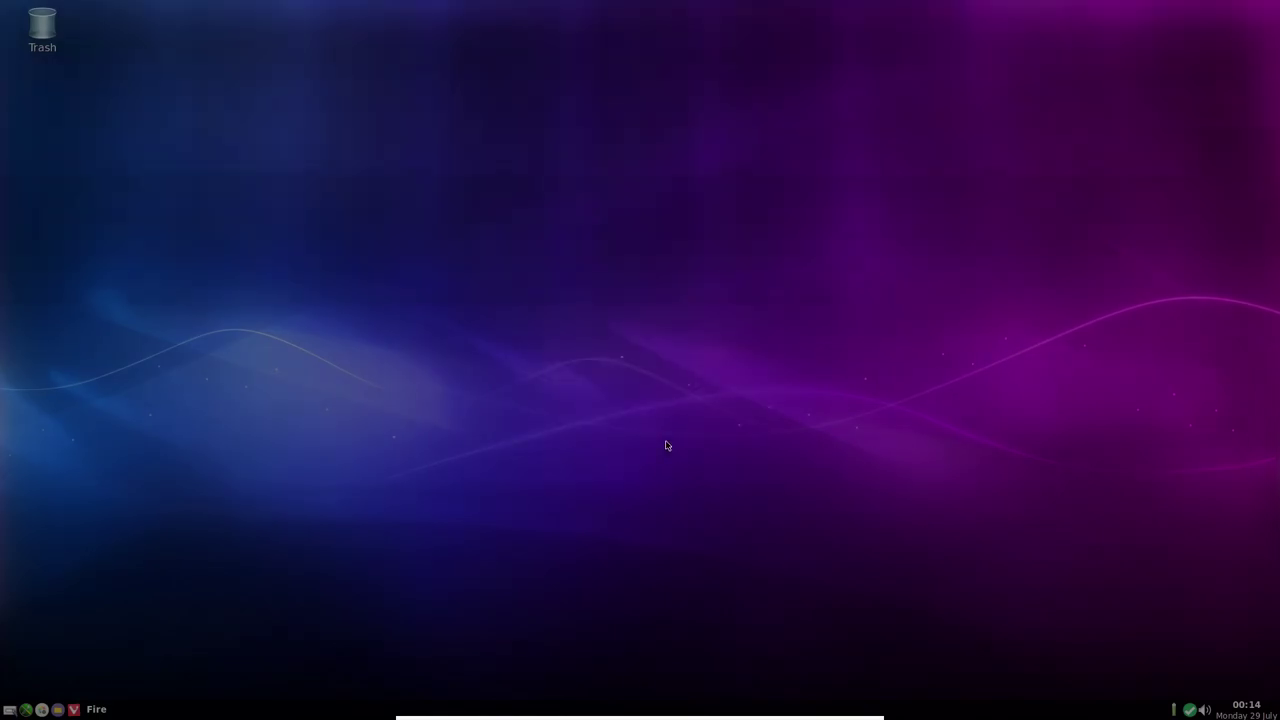
Launch GIMP from Applications > Graphics in the desktop menu
right_click(650, 300)
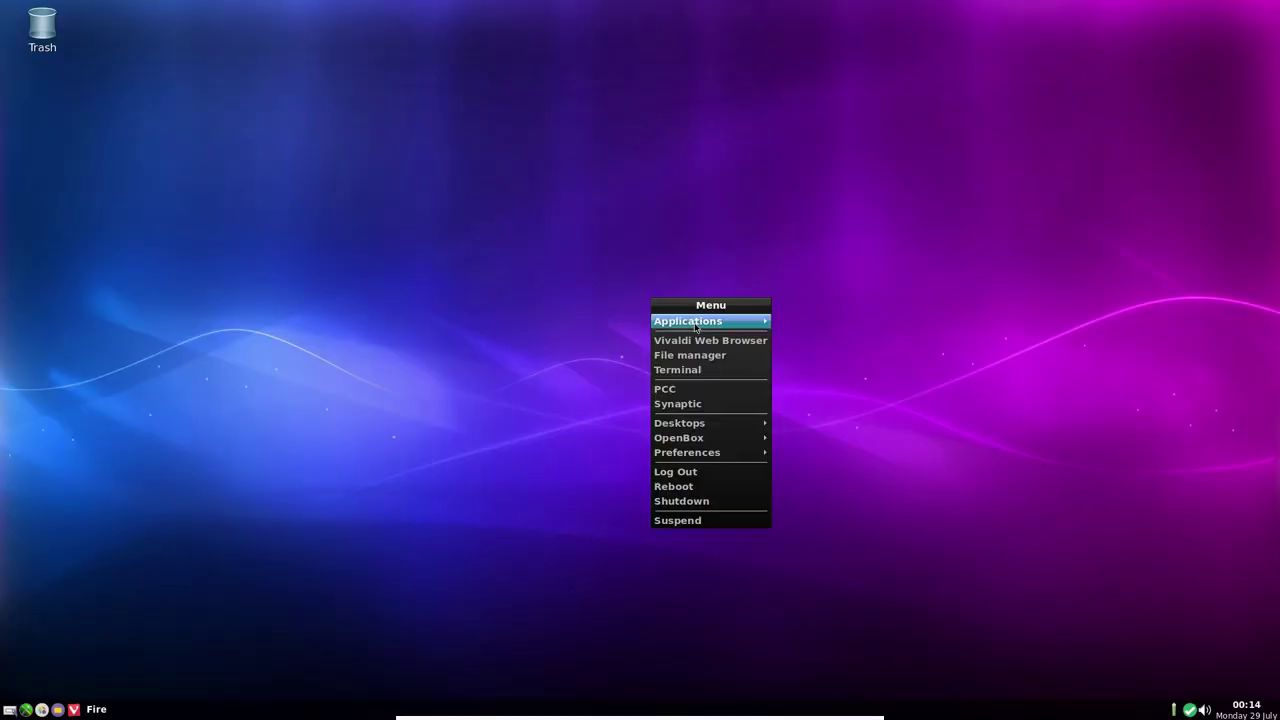
mouse_move(696, 324)
mouse_move(832, 398)
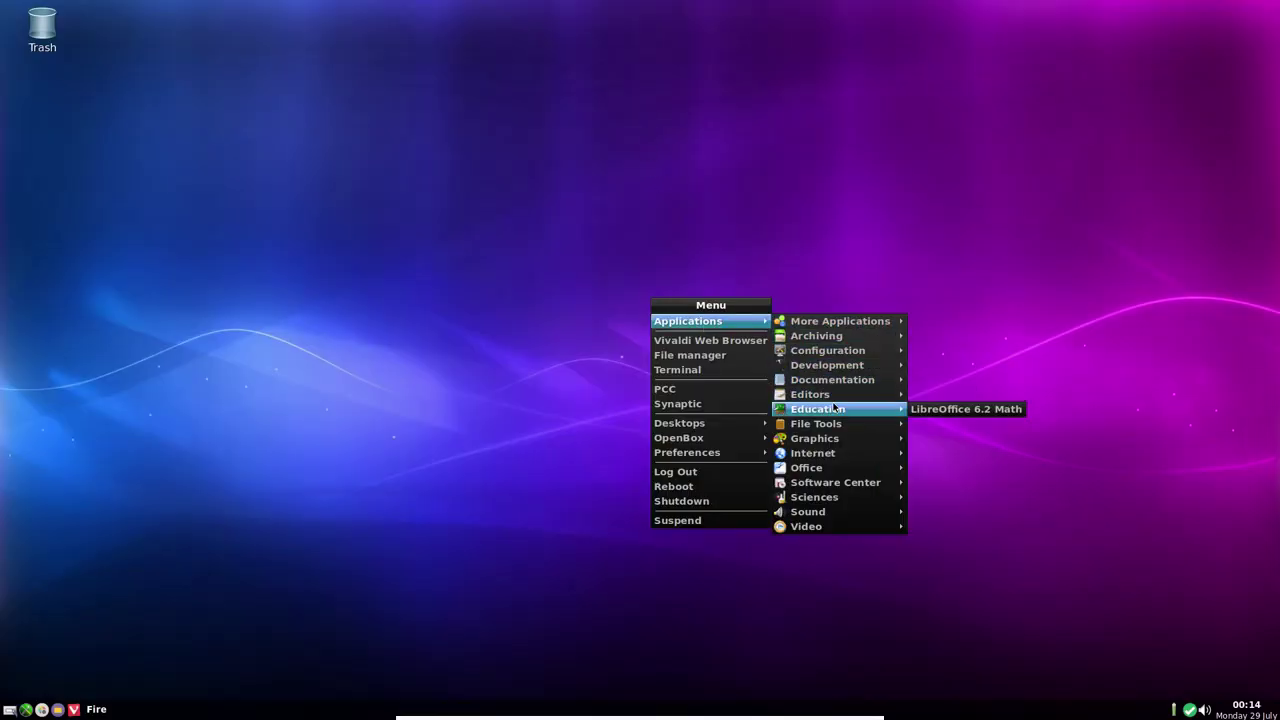
mouse_move(835, 443)
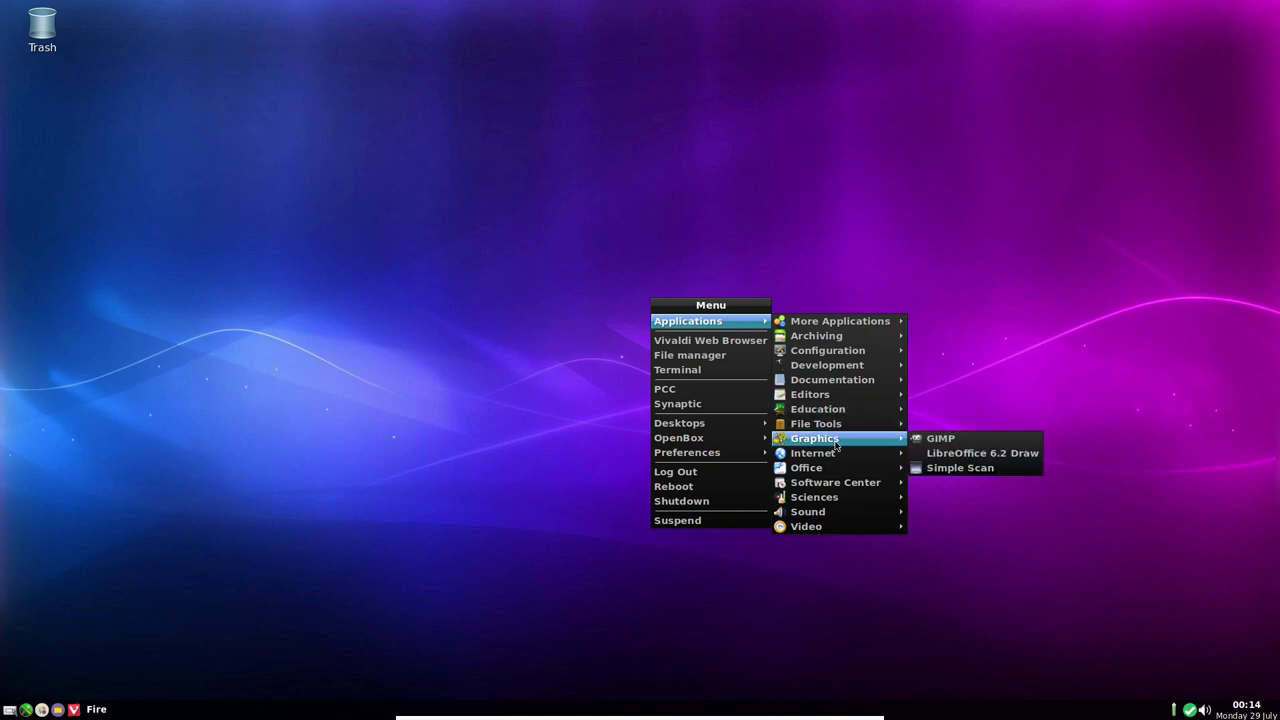
left_click(928, 442)
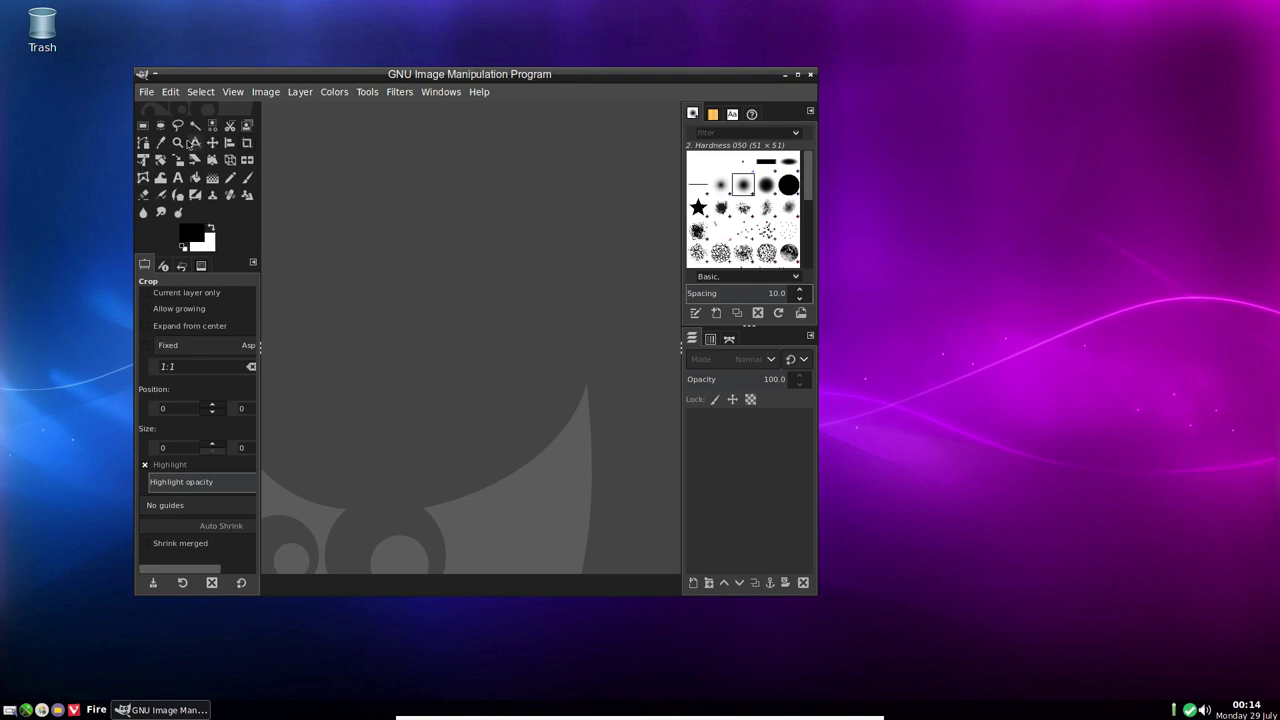
Set GIMP's interface icon theme to Color in Preferences and confirm
left_click(448, 94)
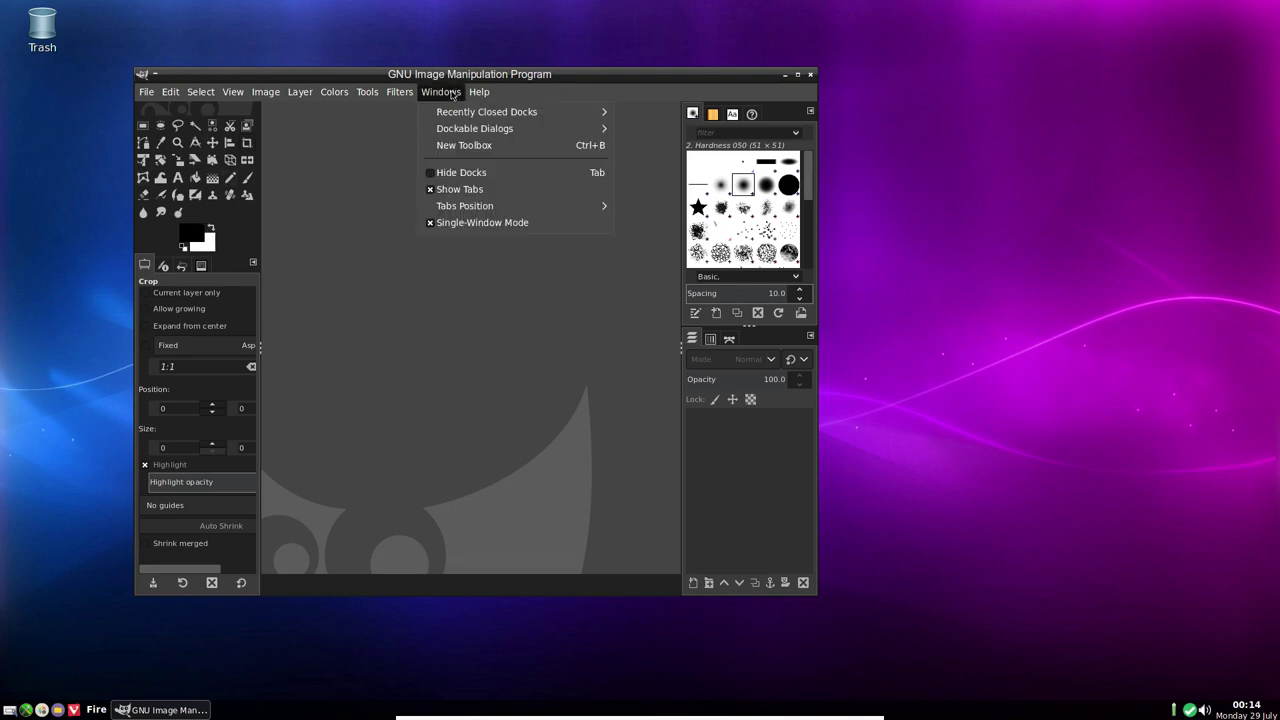
mouse_move(485, 93)
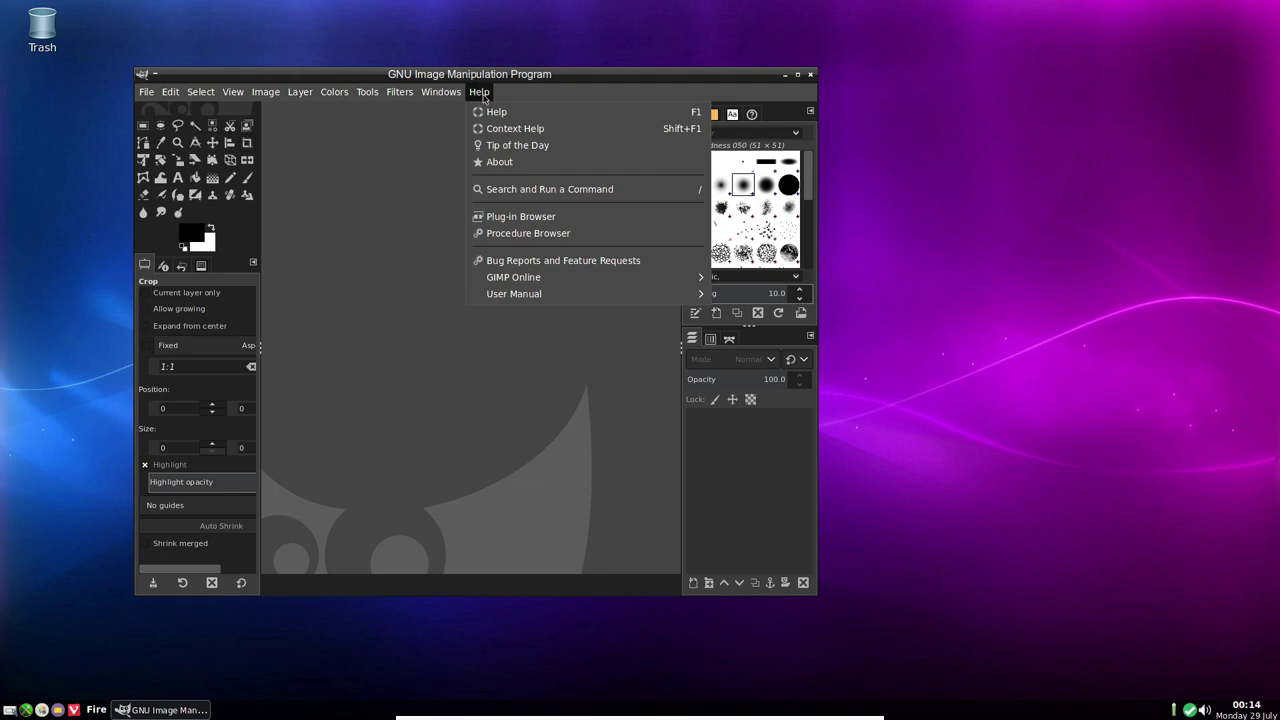
mouse_move(168, 96)
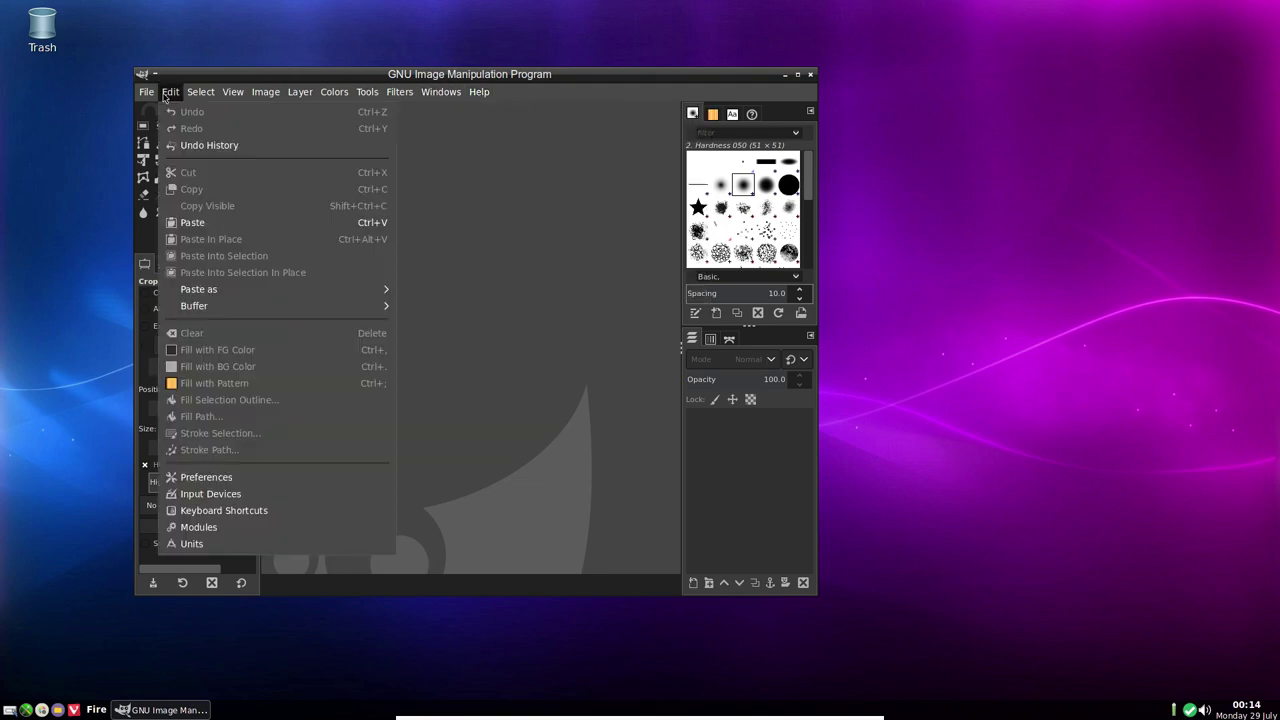
left_click(198, 484)
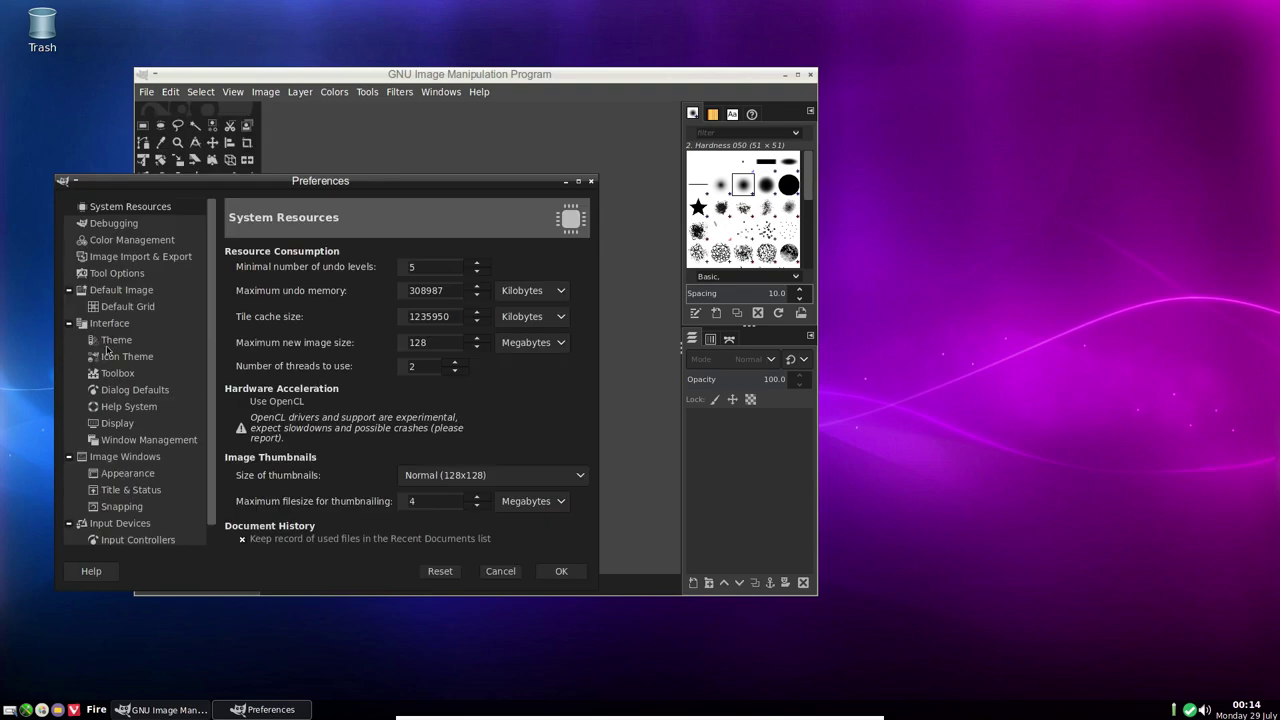
left_click(114, 358)
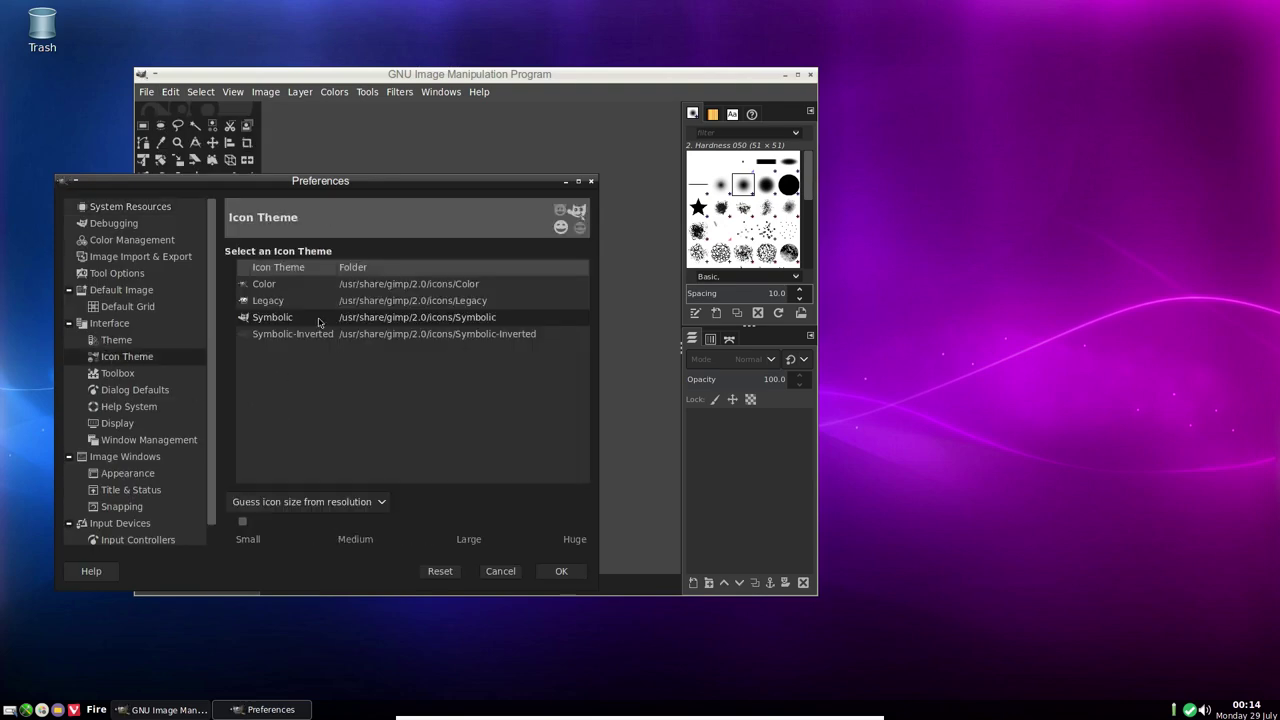
left_click(261, 285)
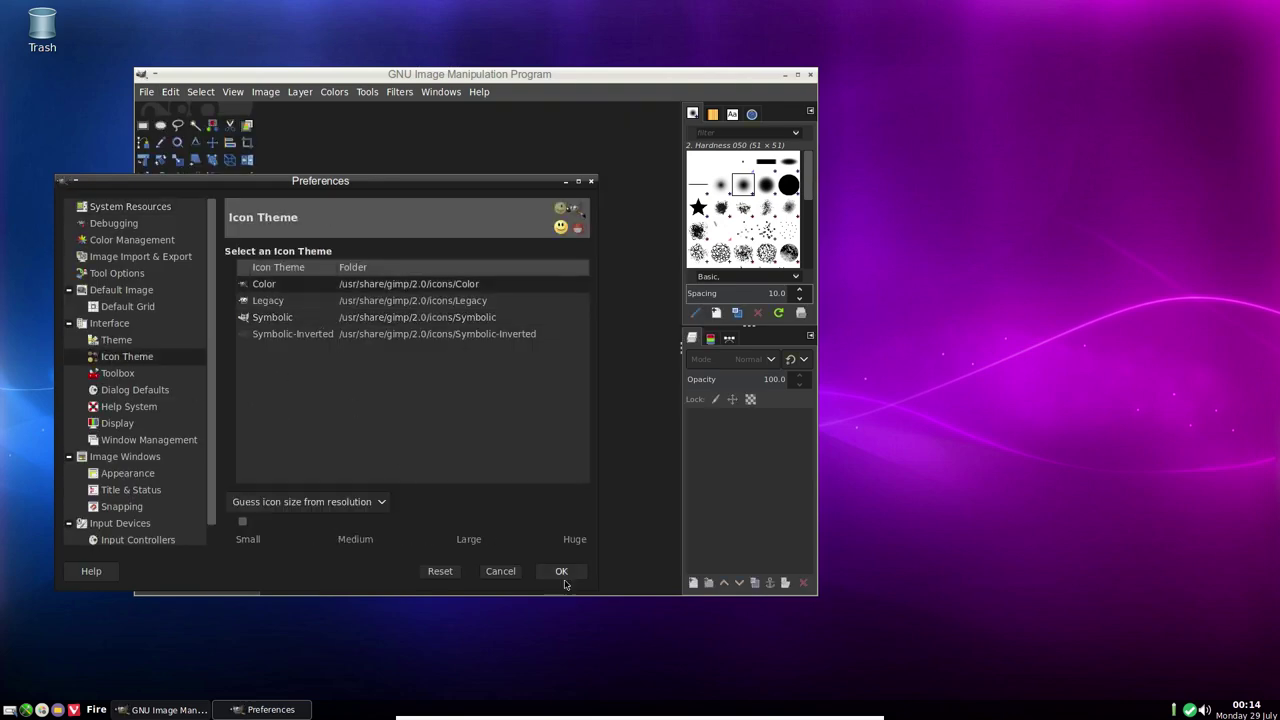
left_click(562, 578)
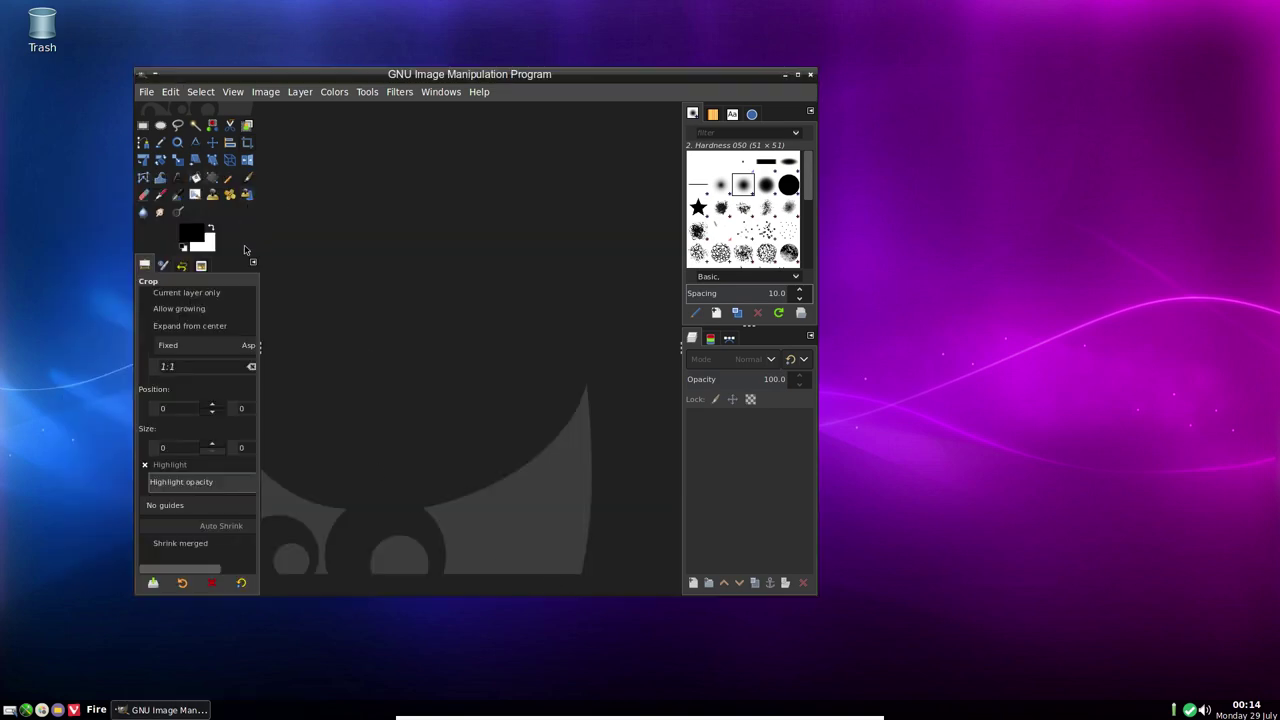
View the About GIMP information for version 2.10.12, then quit GIMP
left_click(481, 95)
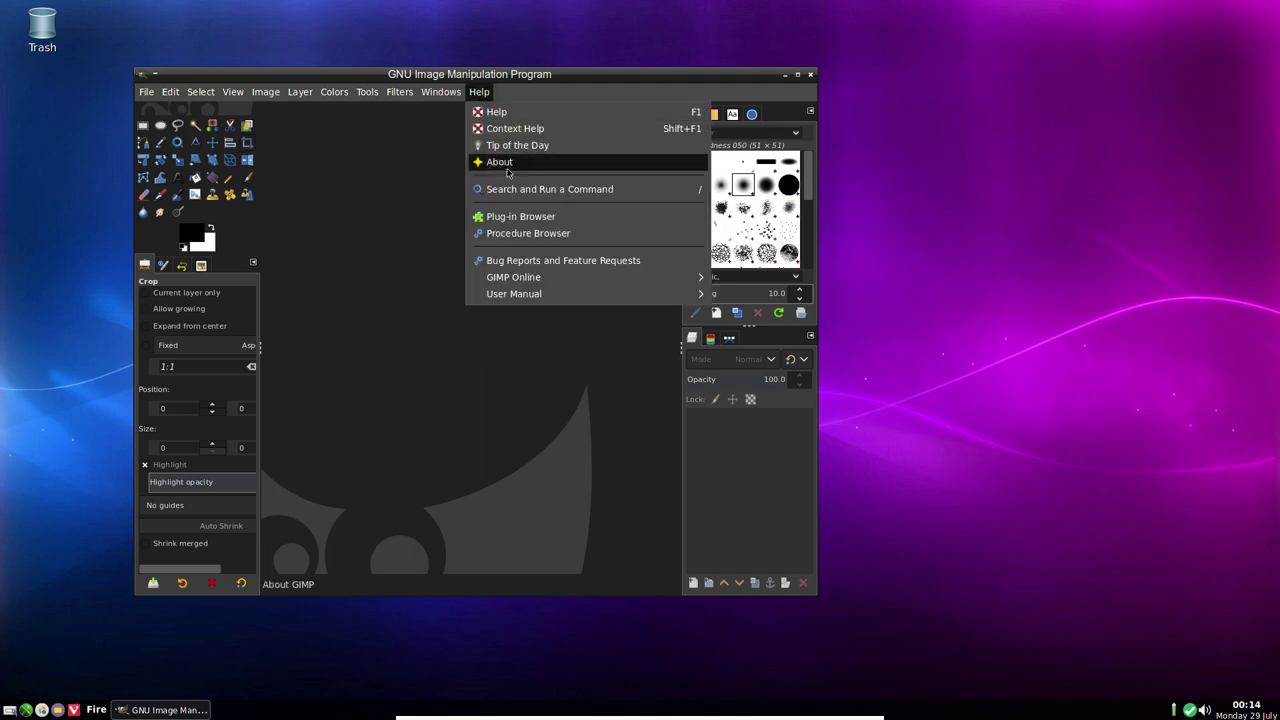
left_click(498, 171)
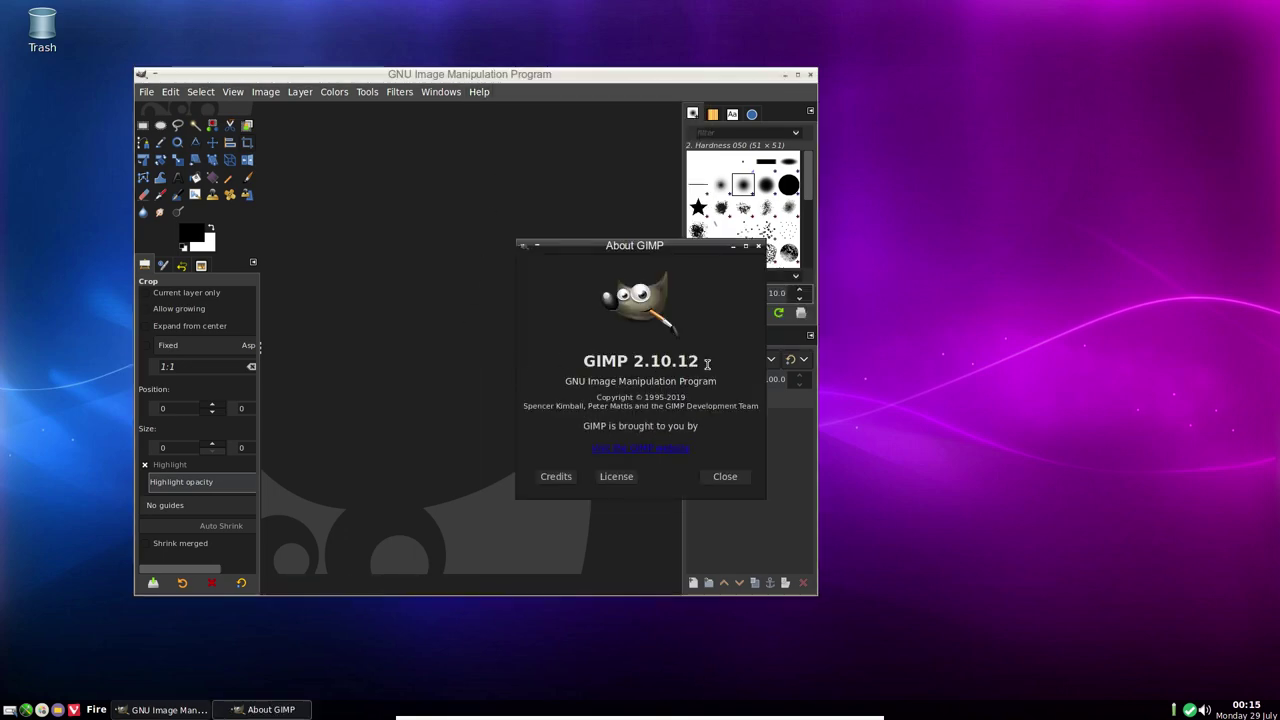
left_click(725, 476)
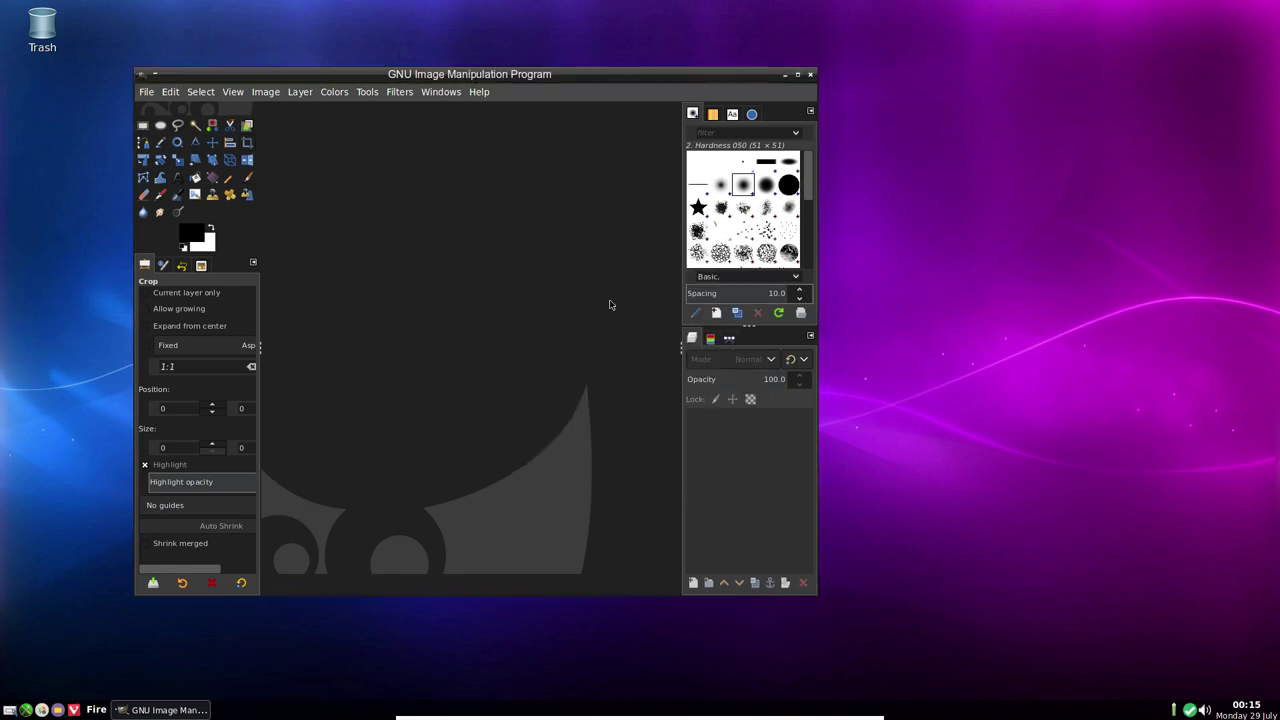
left_click(810, 74)
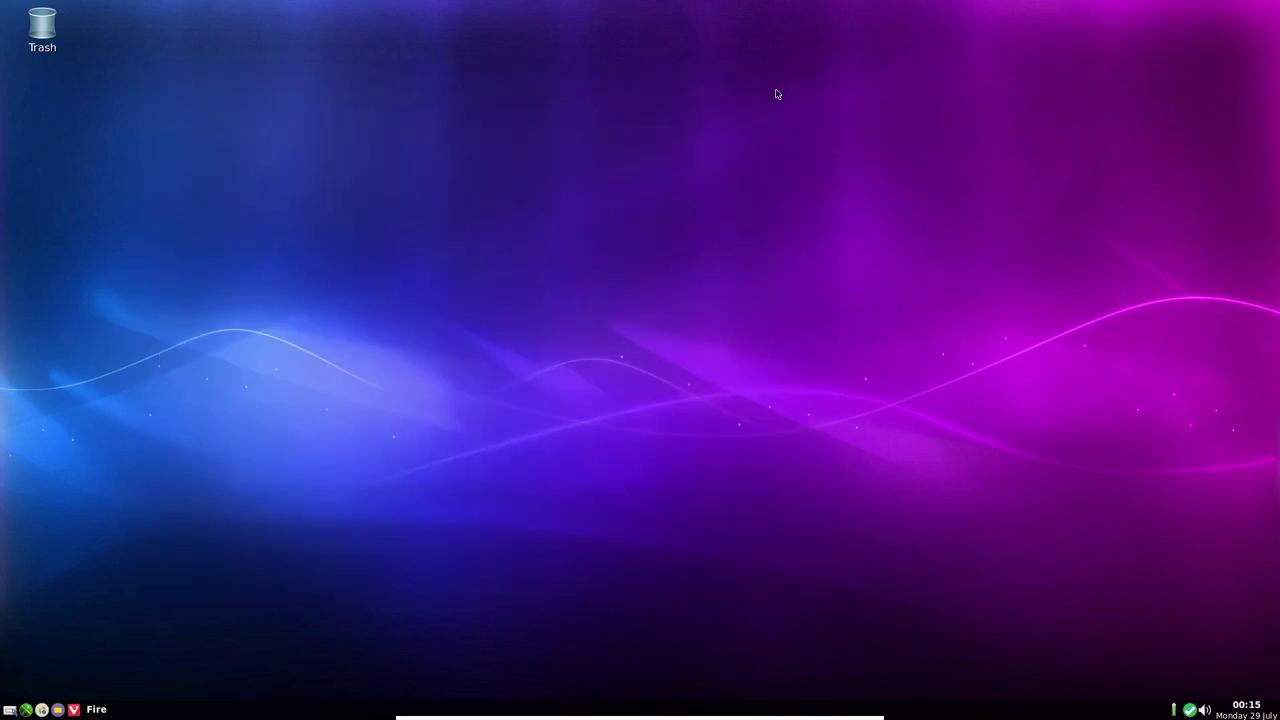
Show the desktop menu's Applications > Internet list, from Avahi SSH Server Browser to Vivaldi
right_click(628, 95)
mouse_move(656, 117)
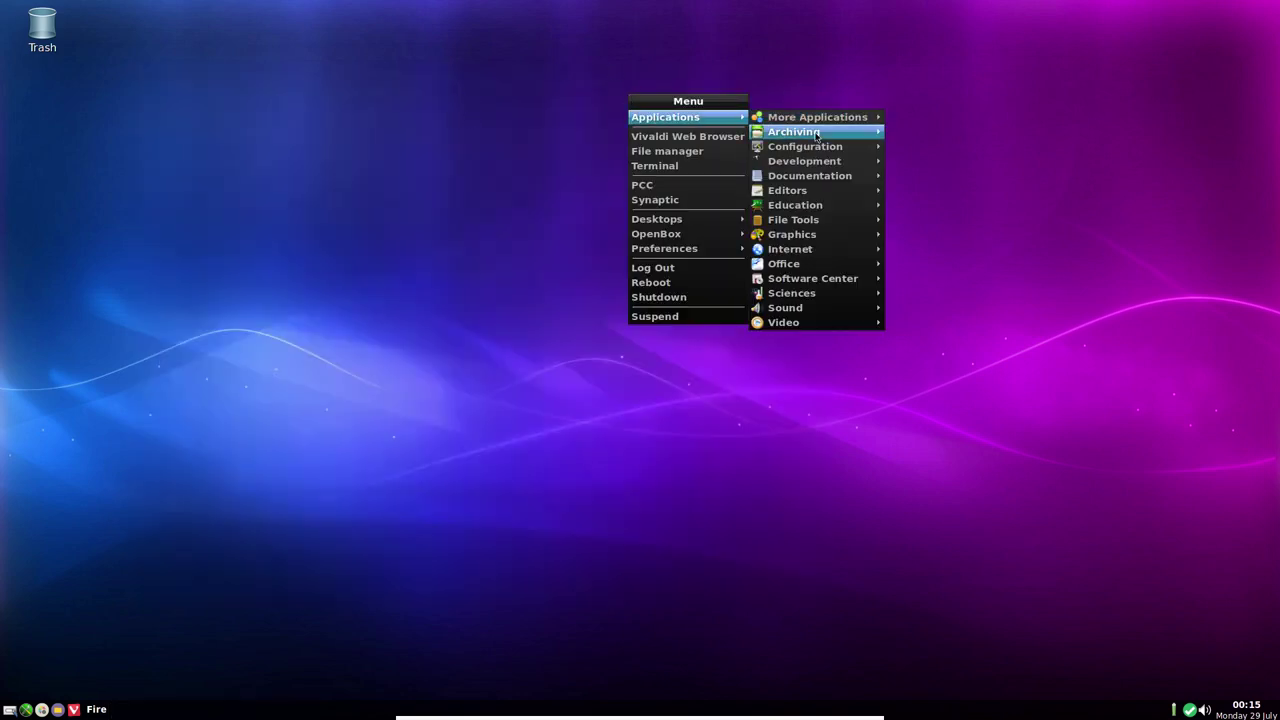
mouse_move(820, 234)
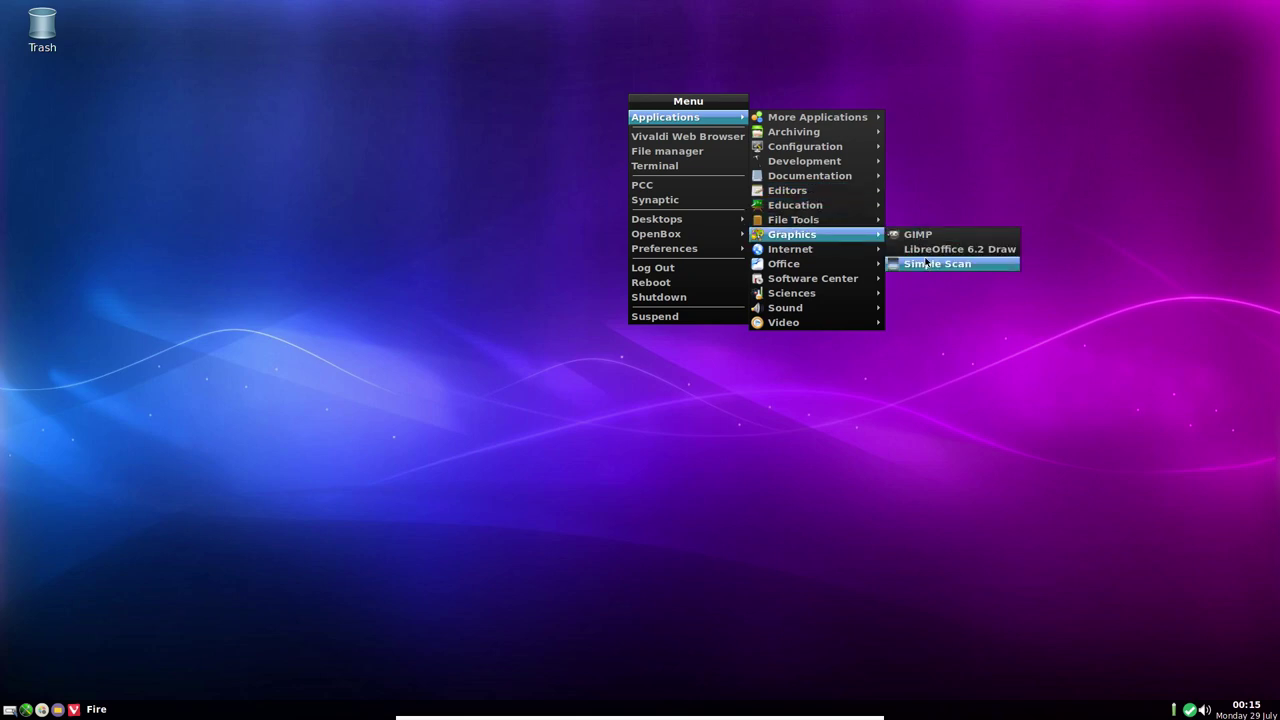
mouse_move(836, 254)
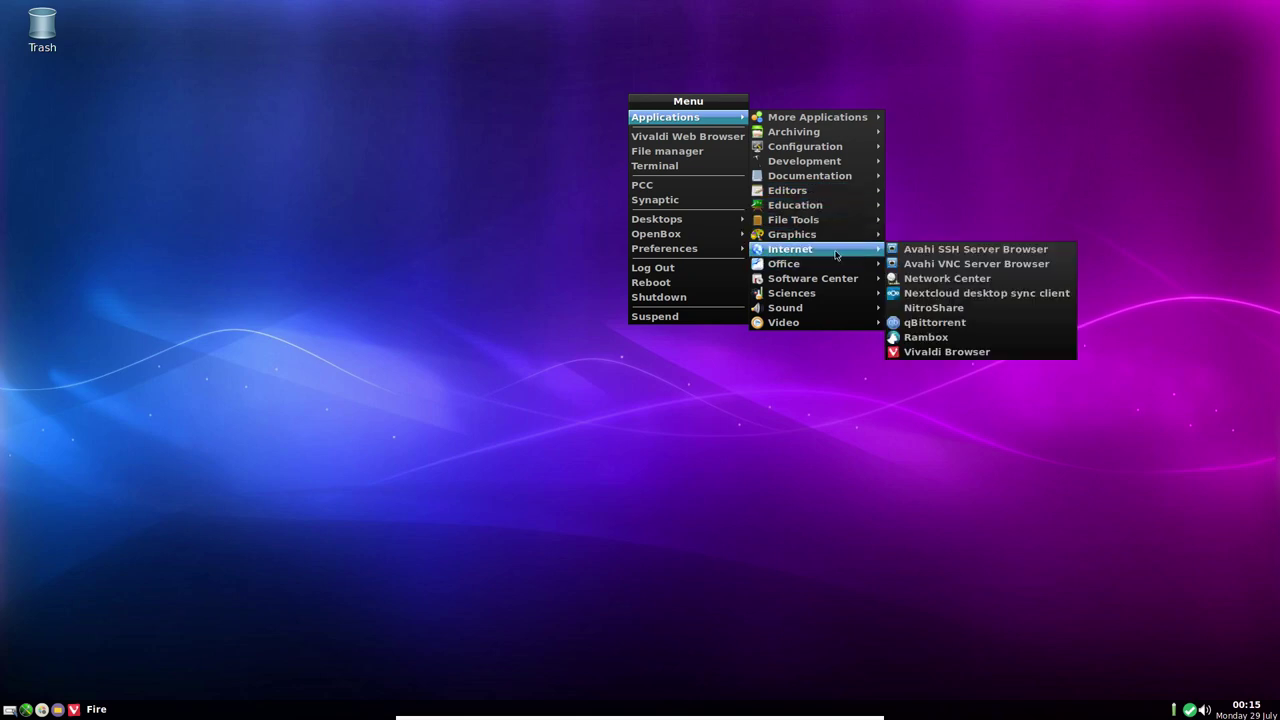
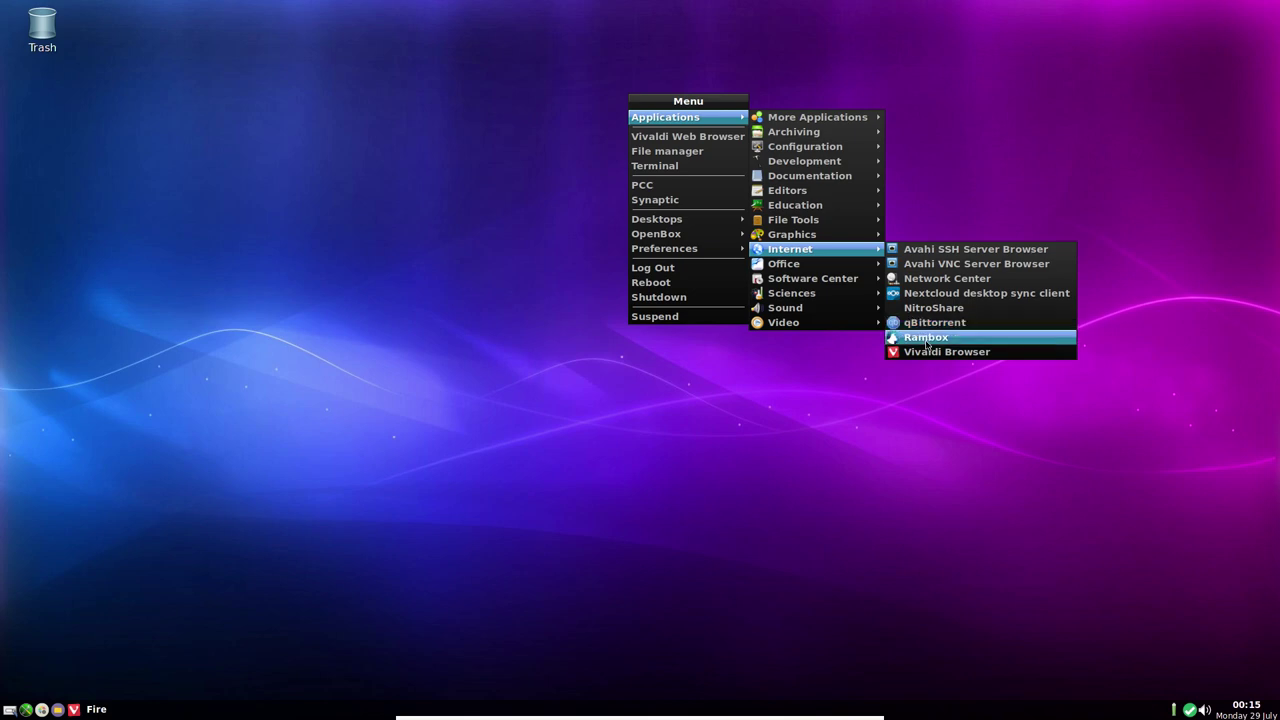
Launch Rambox from the Internet applications and dismiss its Product Hunt announcement
left_click(926, 345)
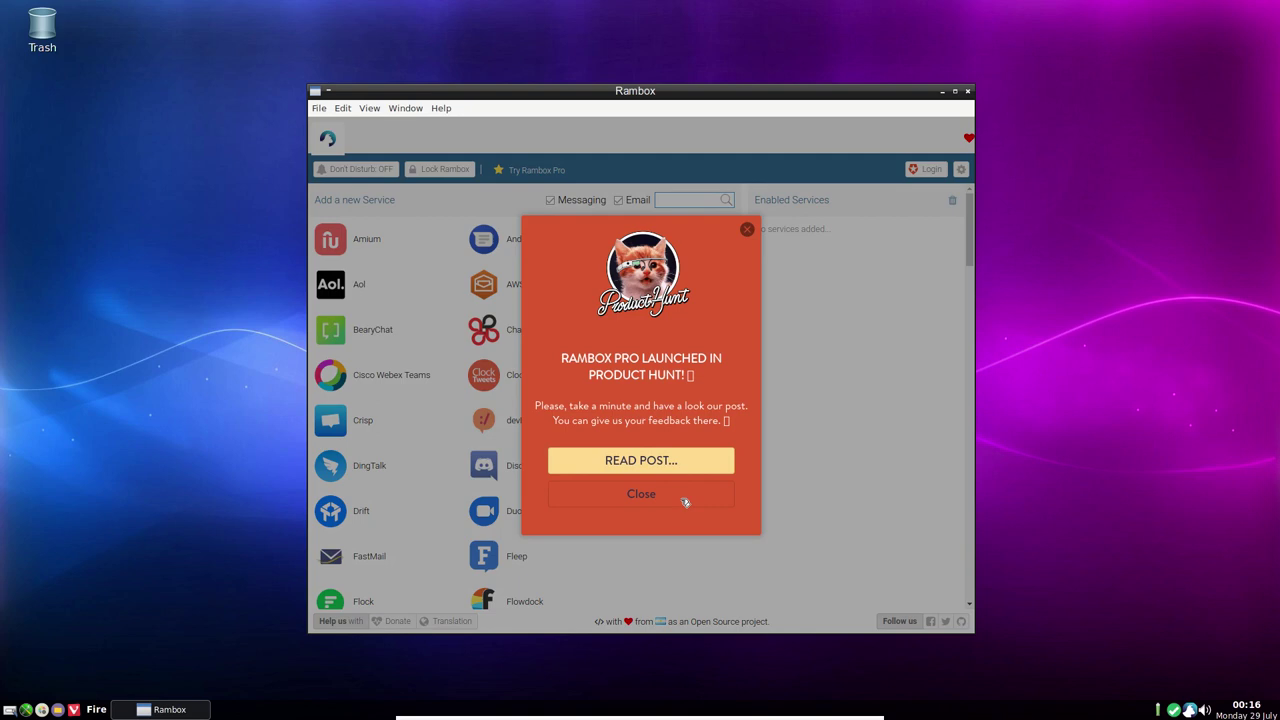
left_click(684, 502)
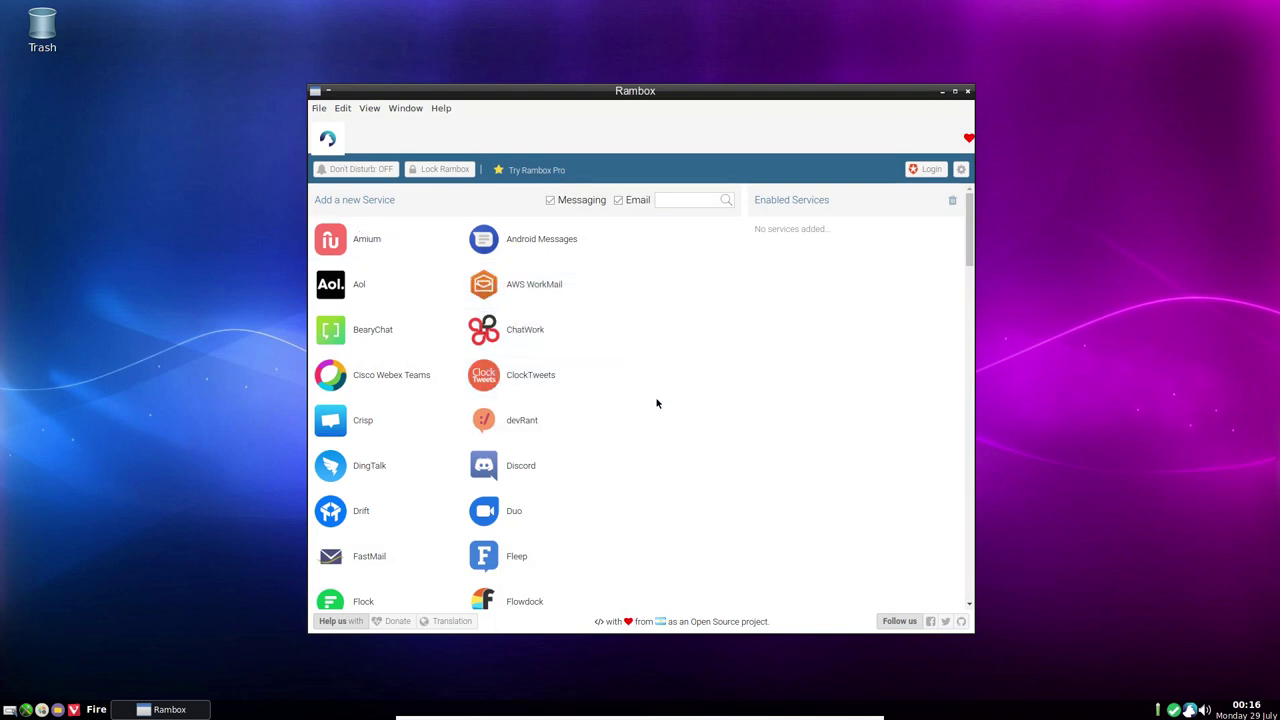
scroll(657, 401, "down", 5)
scroll(657, 403, "down", 1)
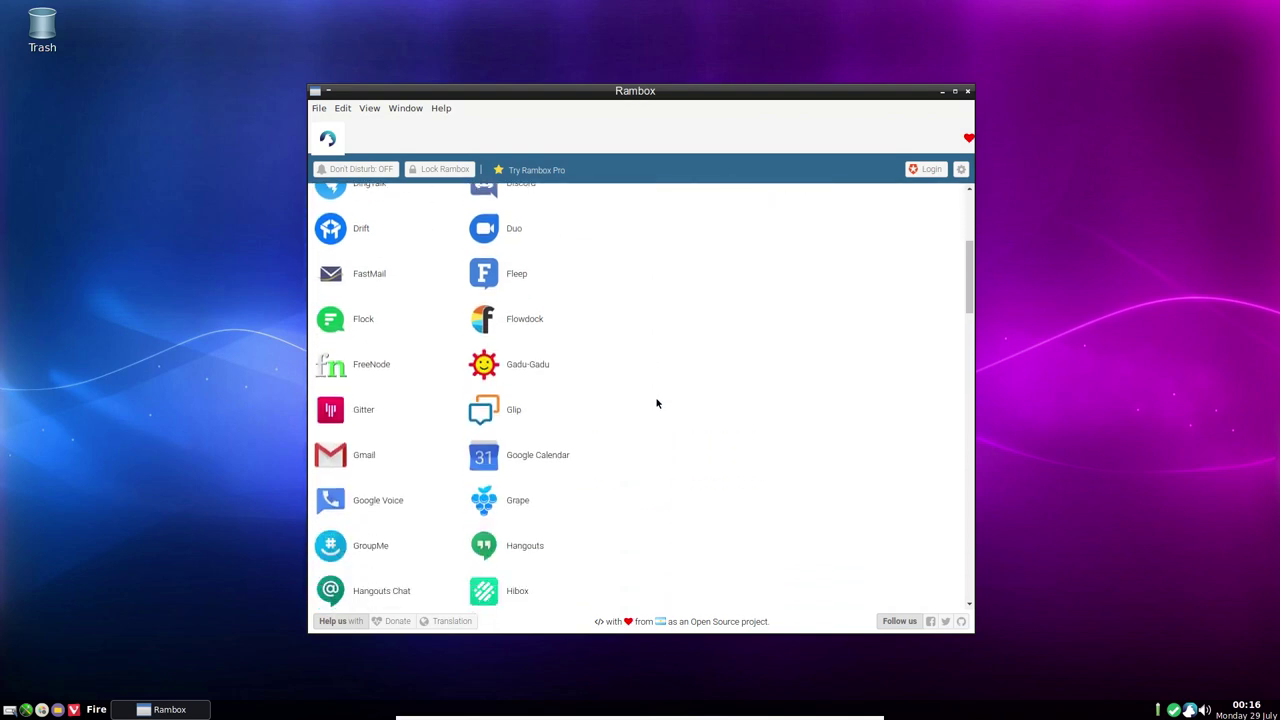
scroll(386, 403, "up", 1)
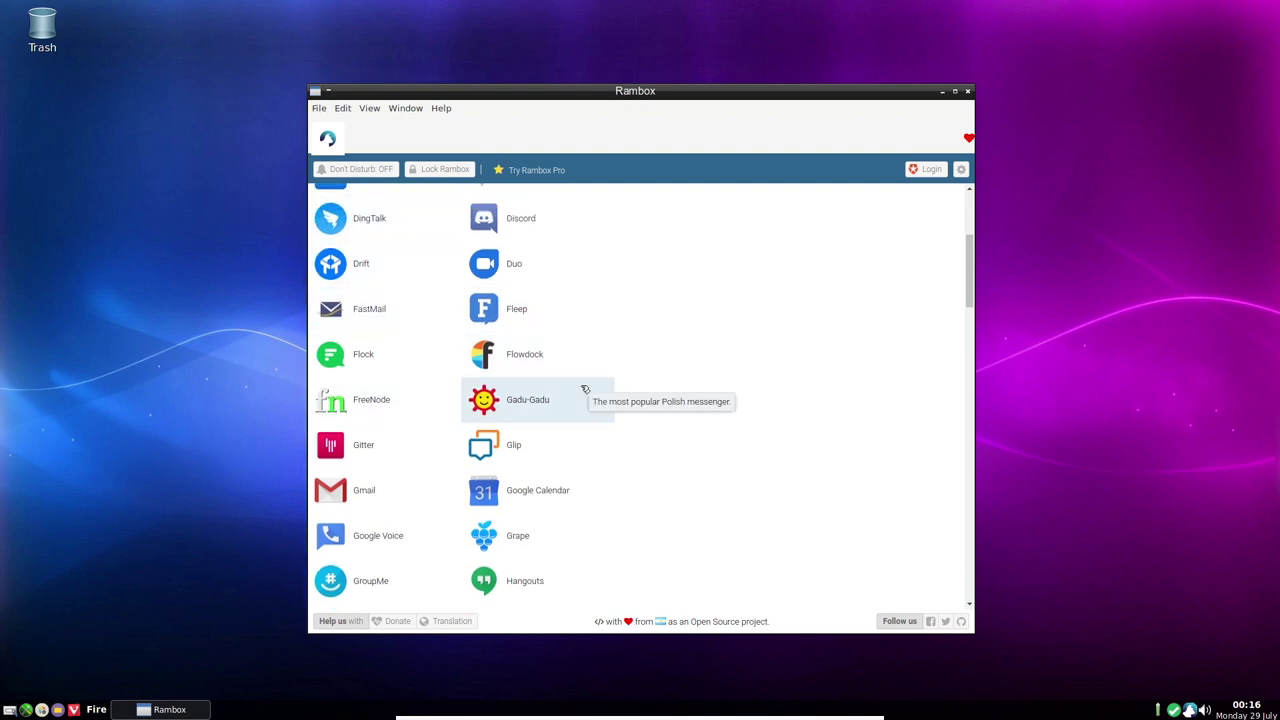
scroll(585, 389, "down", 5)
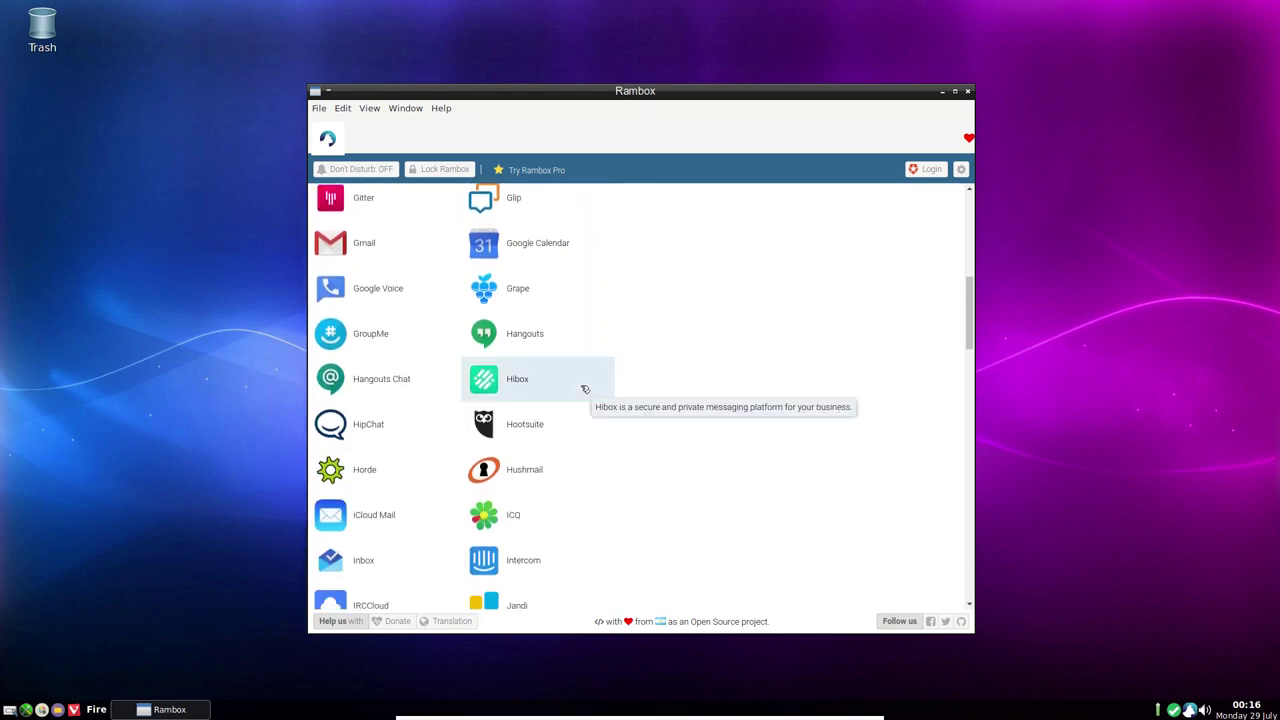
scroll(585, 389, "down", 5)
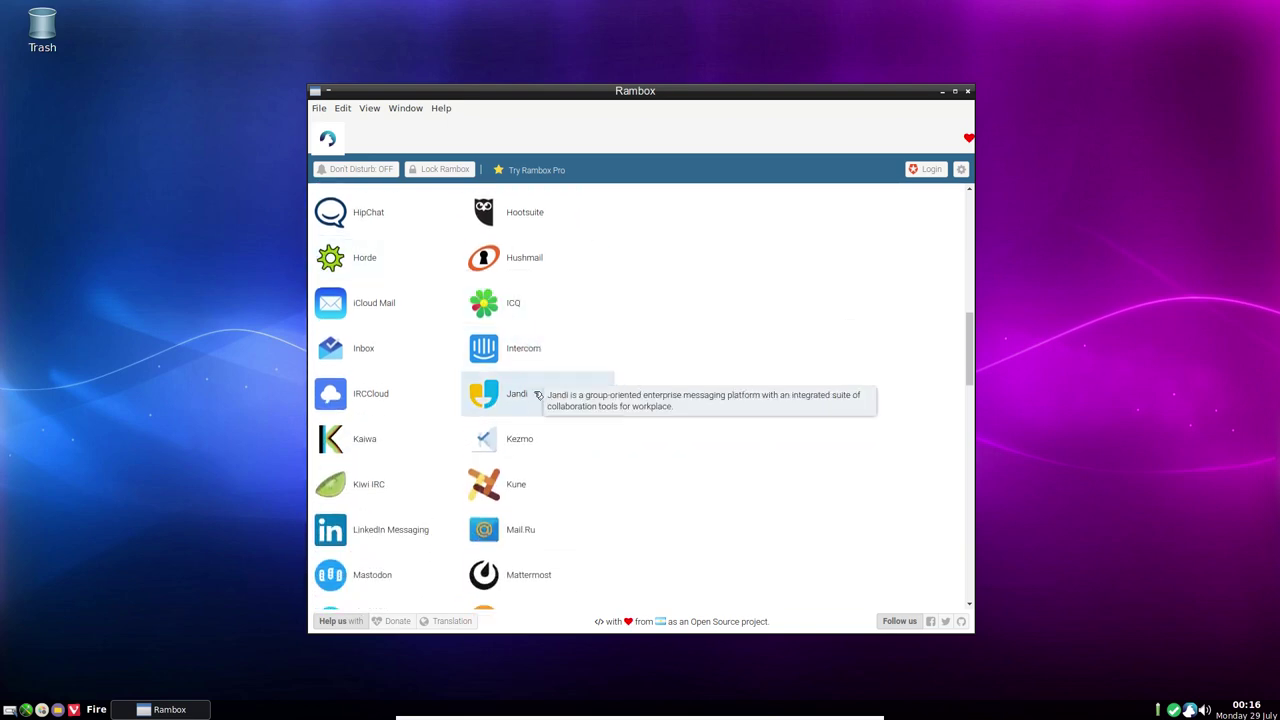
scroll(540, 392, "down", 5)
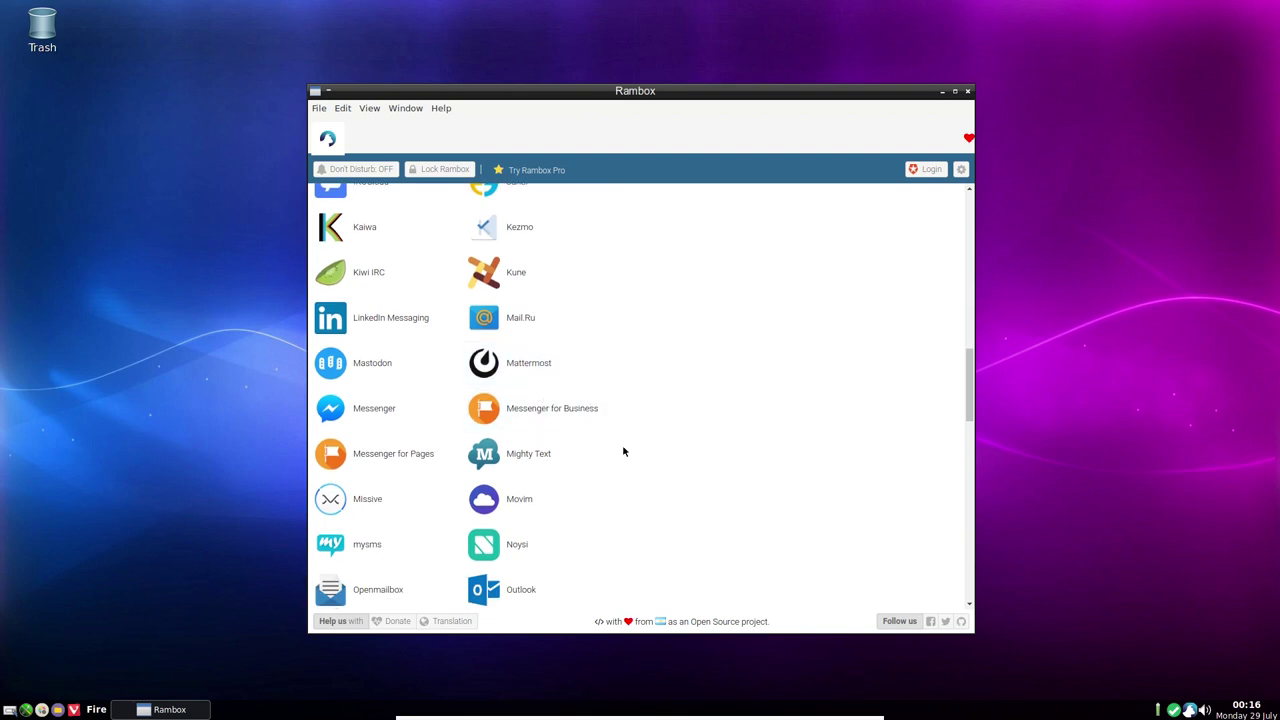
scroll(623, 450, "down", 5)
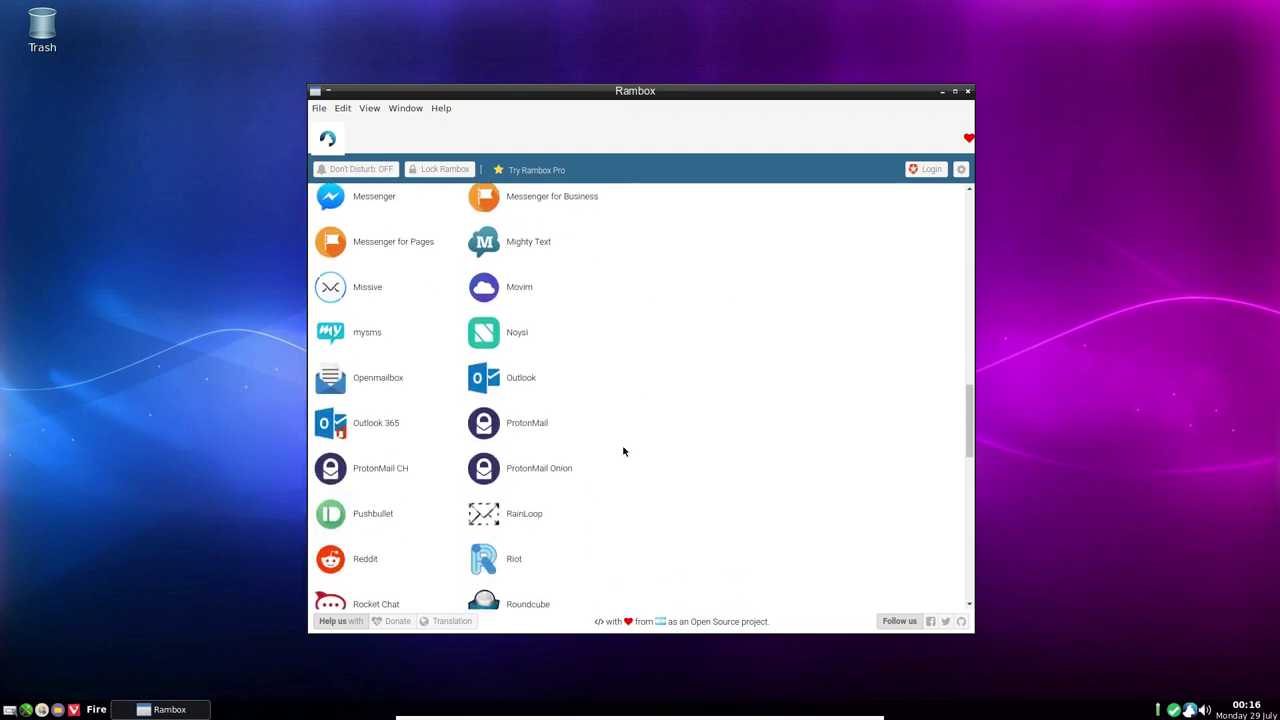
scroll(623, 451, "down", 5)
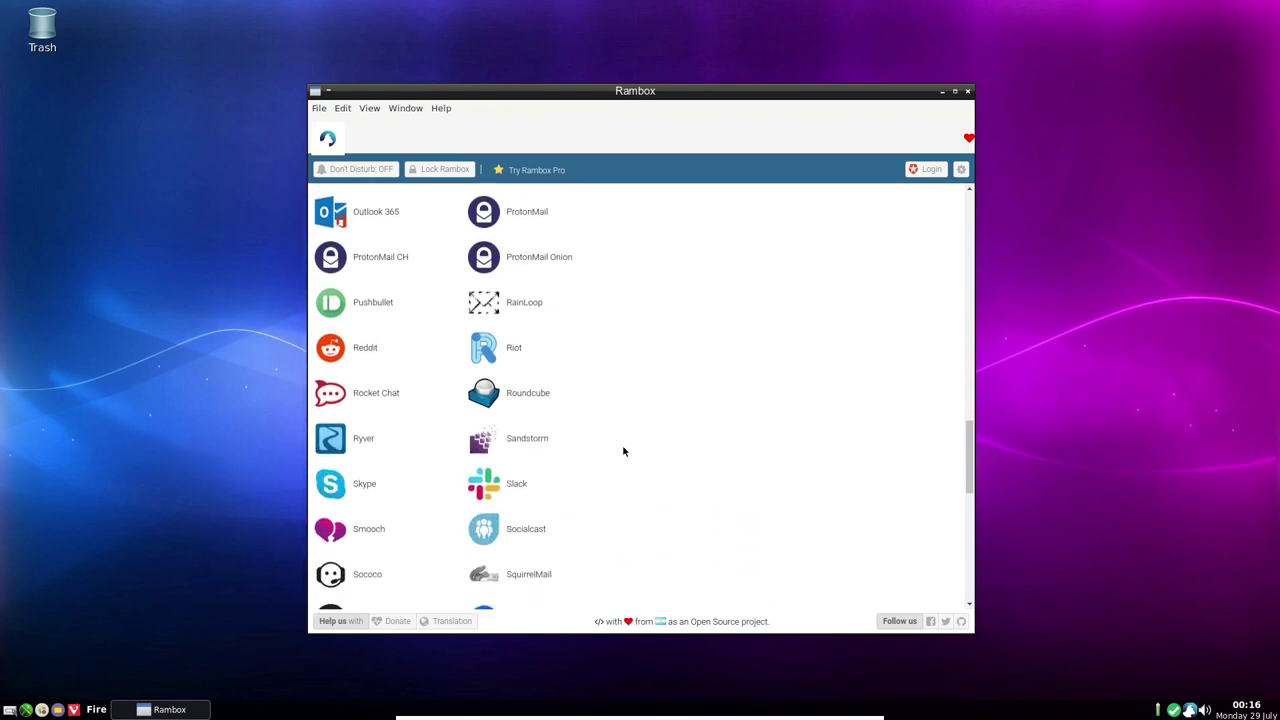
scroll(622, 451, "down", 1)
scroll(622, 451, "down", 2)
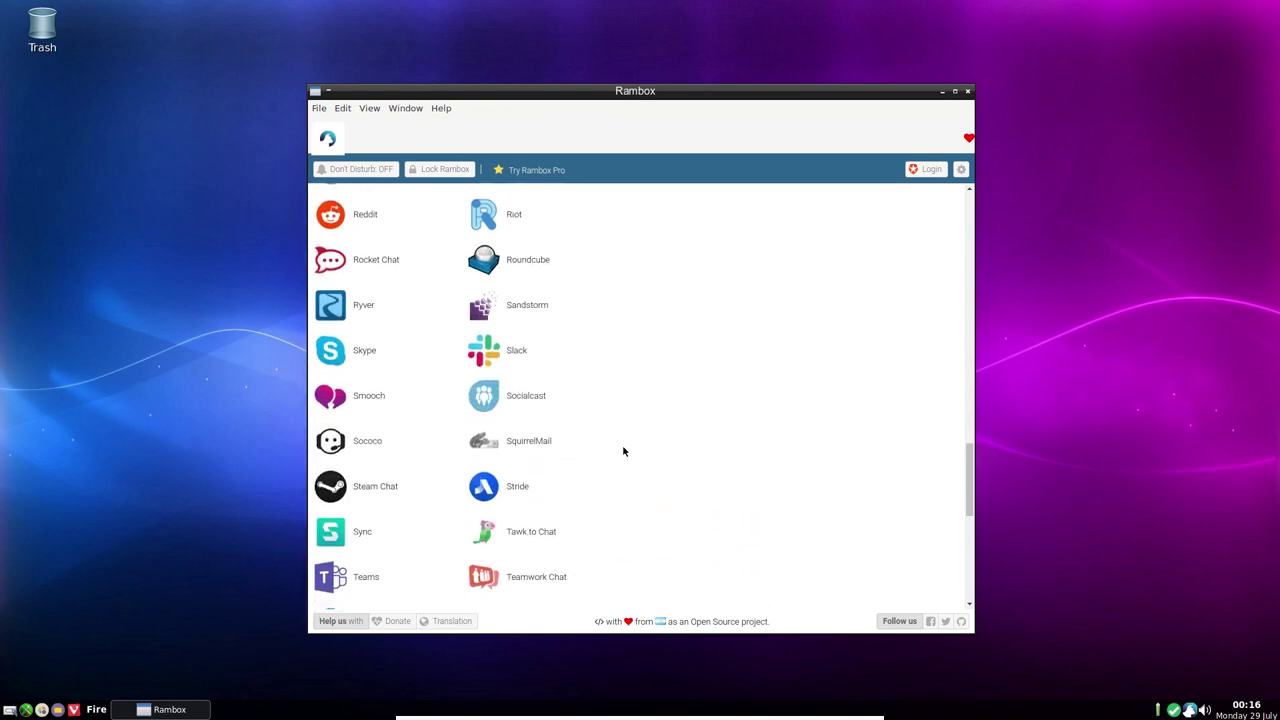
scroll(622, 451, "down", 1)
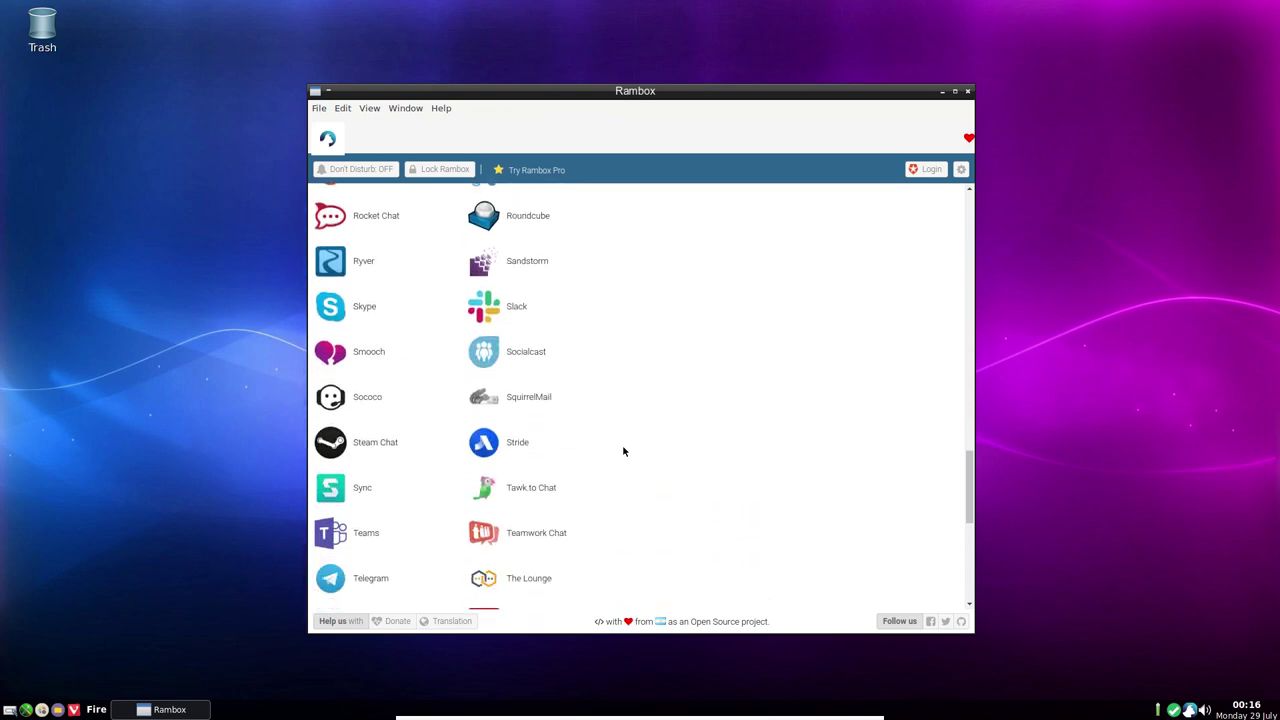
scroll(622, 451, "down", 3)
scroll(622, 451, "down", 4)
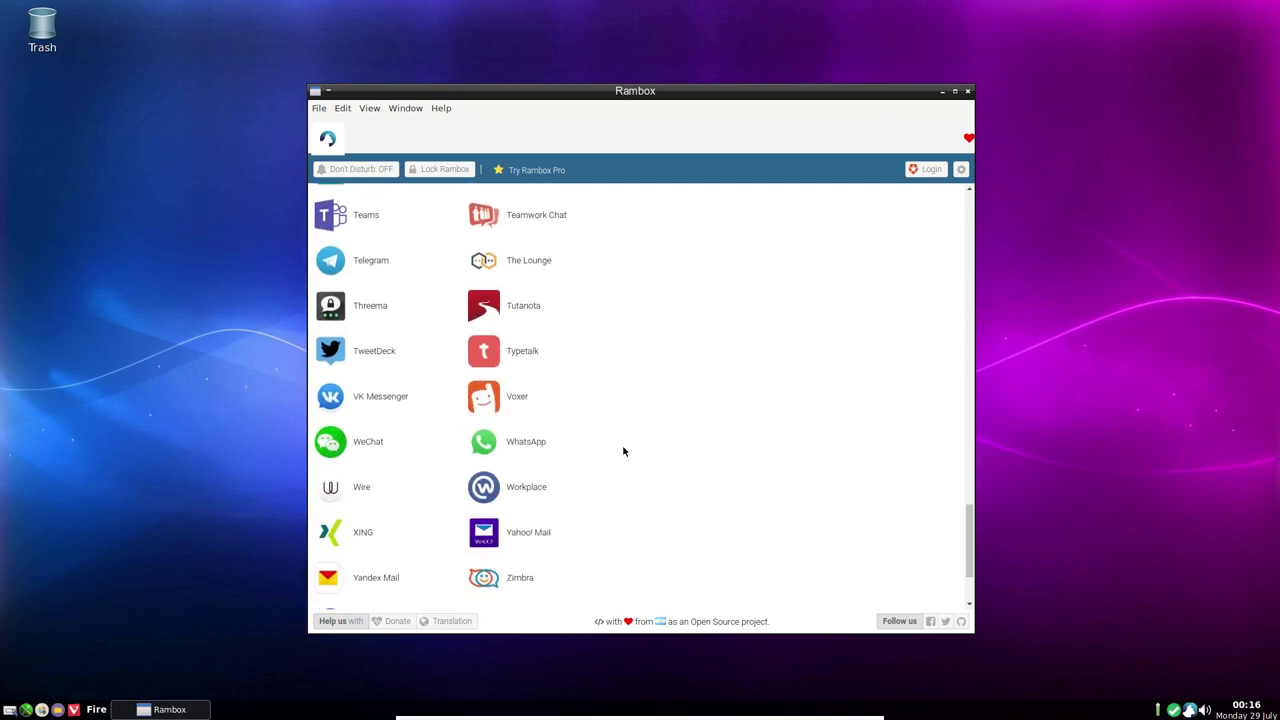
scroll(622, 451, "down", 2)
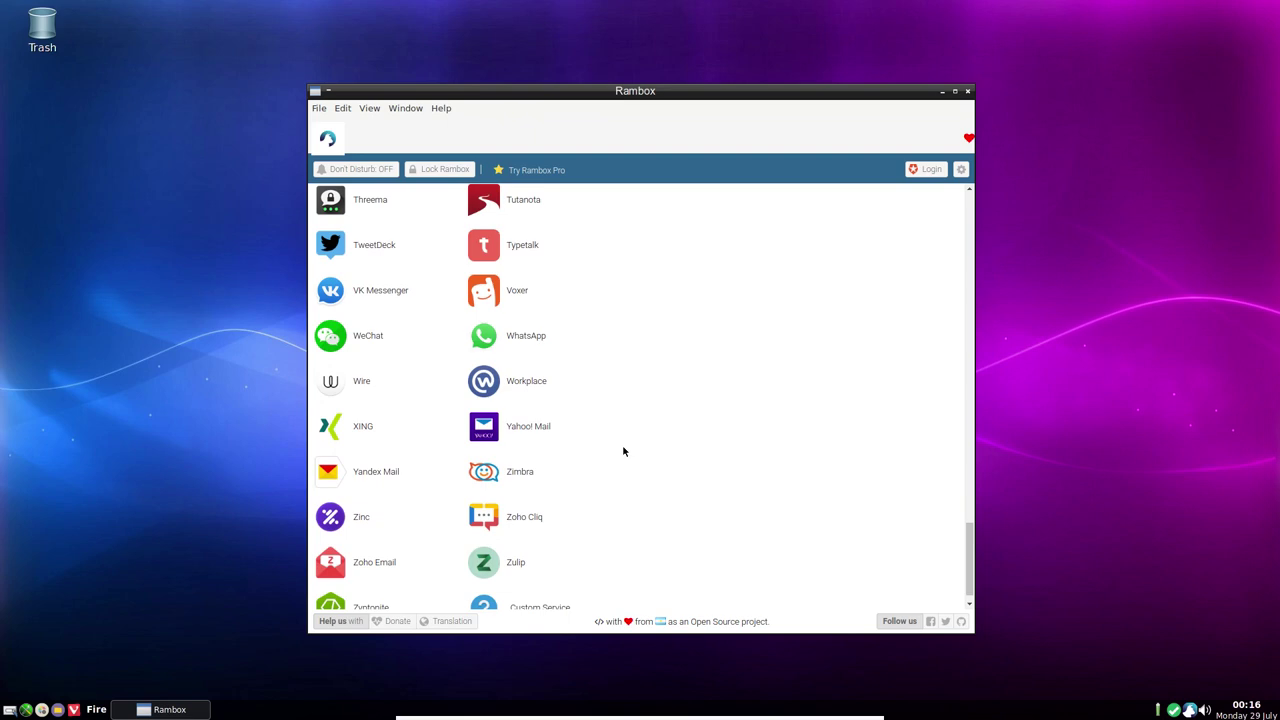
scroll(622, 451, "down", 1)
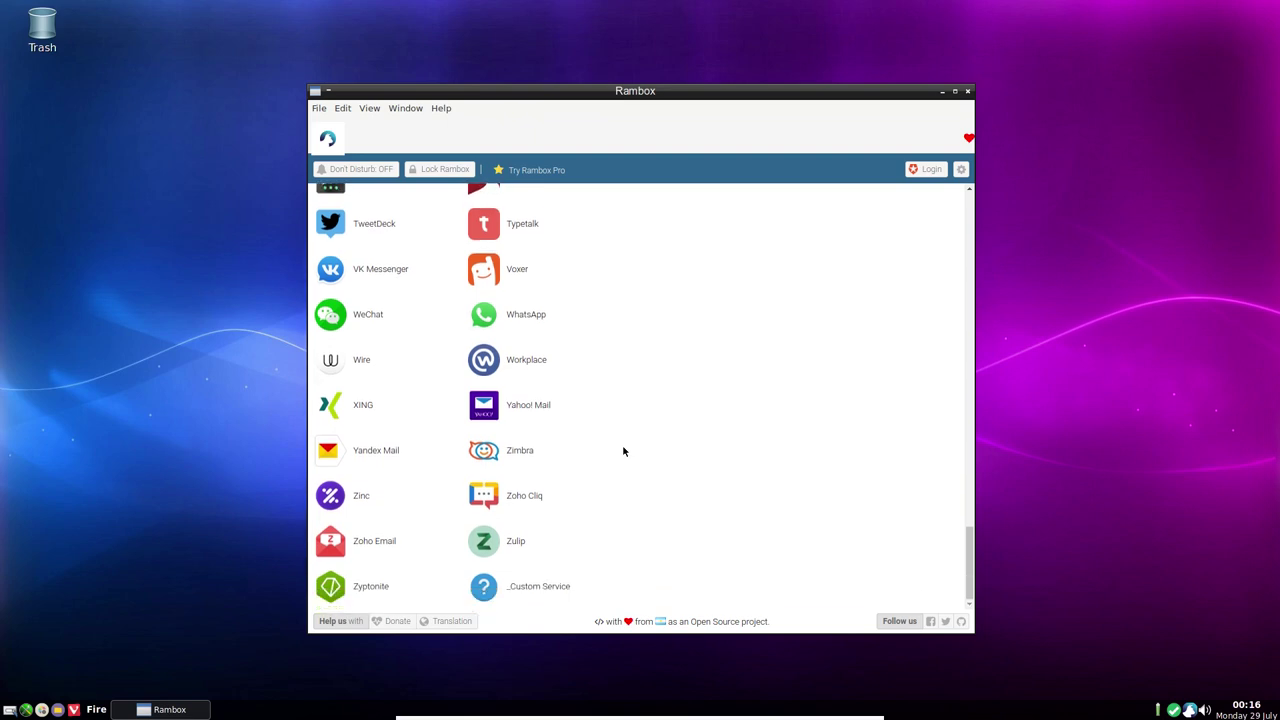
scroll(622, 451, "up", 3)
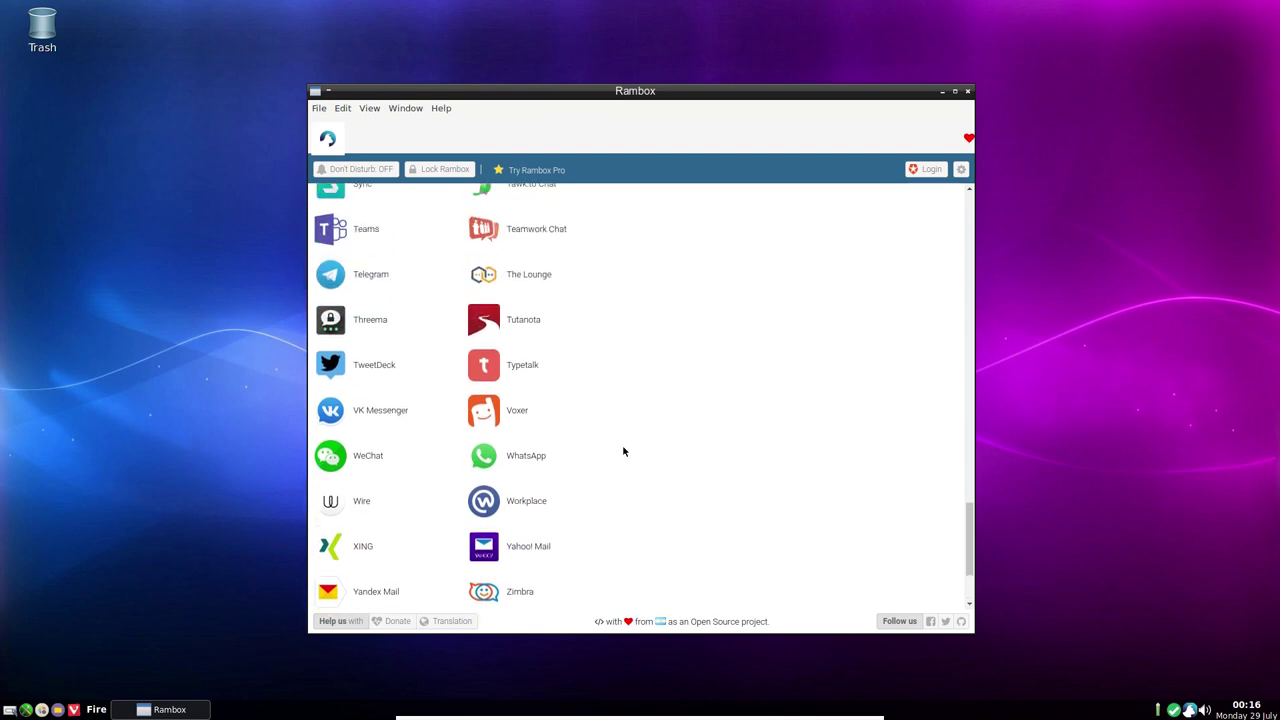
scroll(622, 451, "up", 8)
scroll(622, 451, "up", 4)
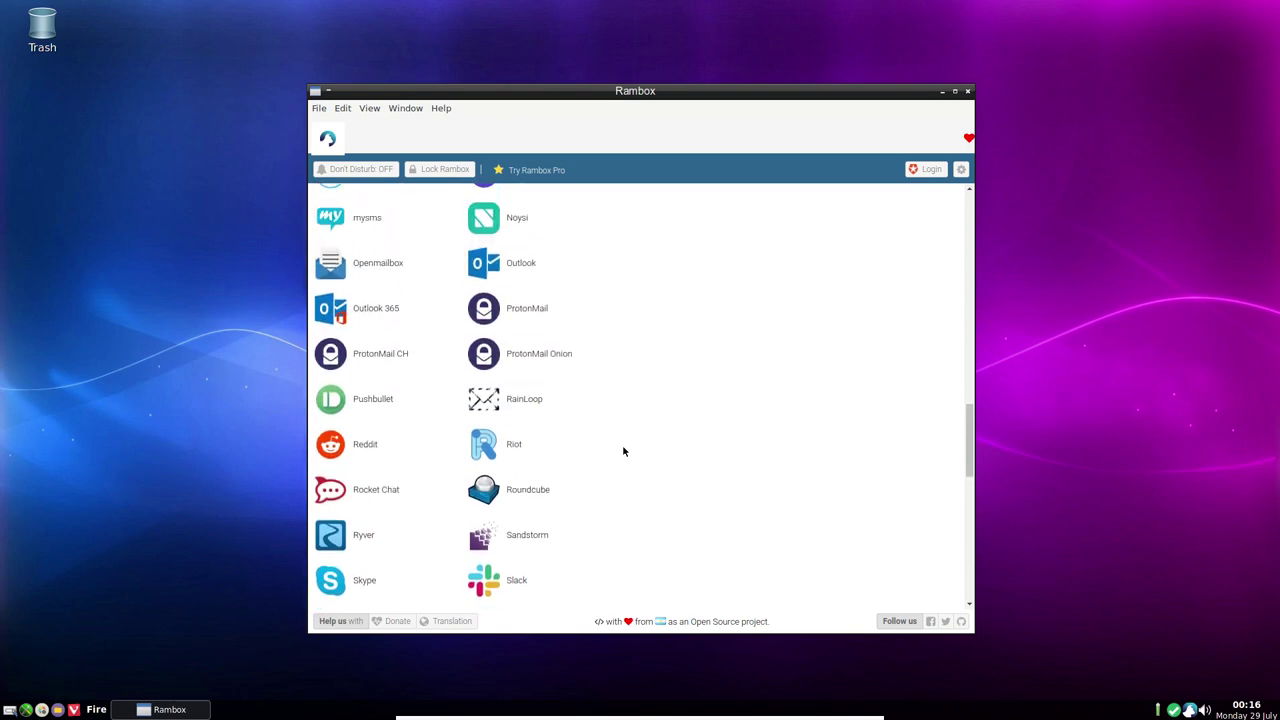
scroll(623, 451, "up", 10)
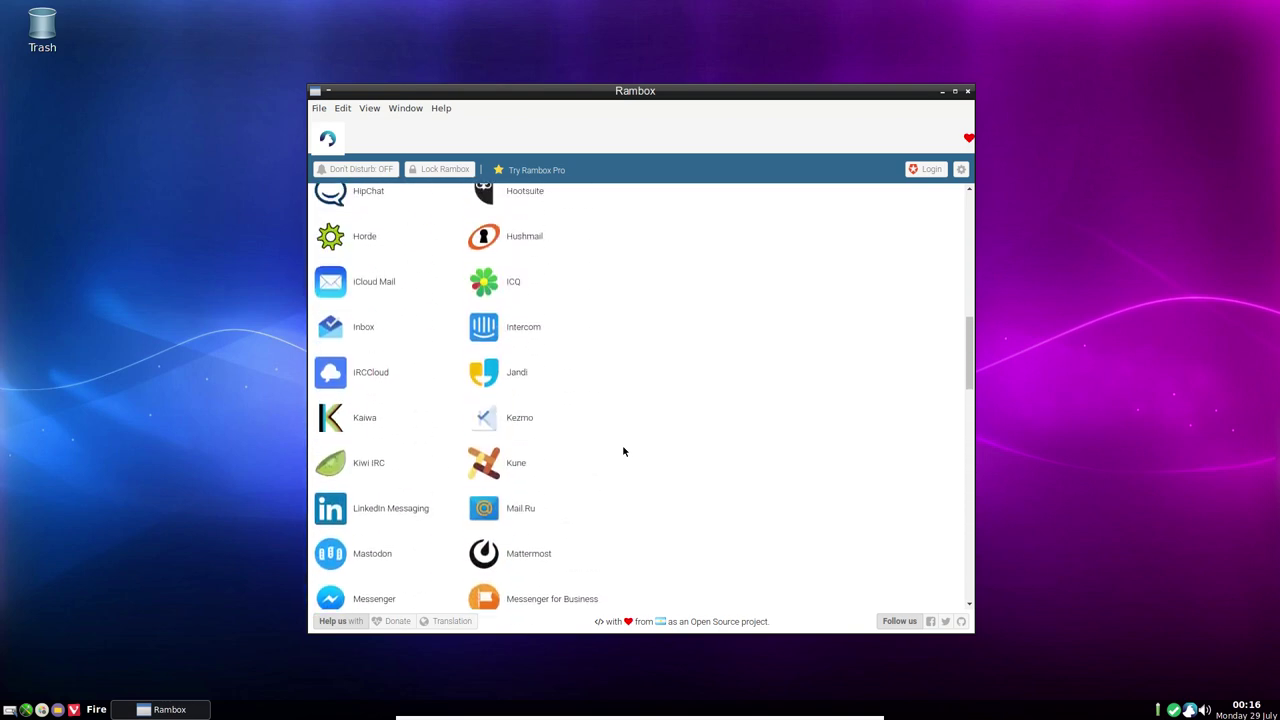
scroll(622, 451, "up", 9)
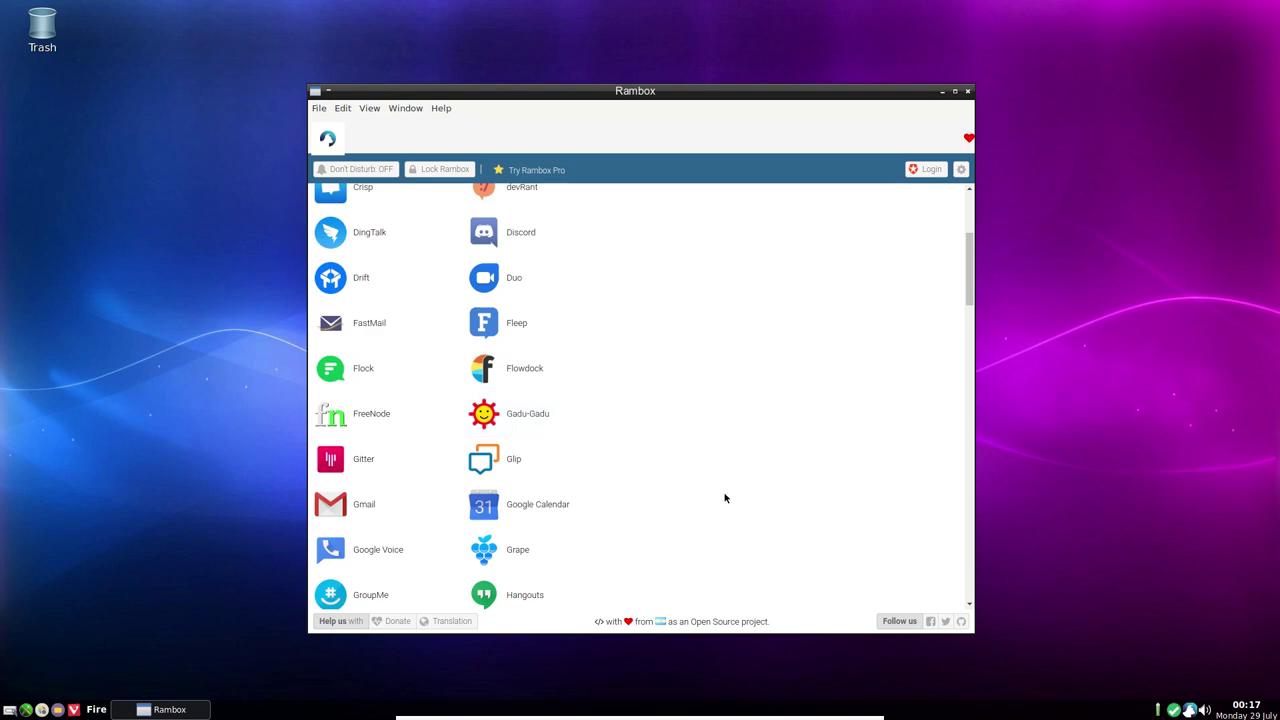
scroll(725, 498, "up", 5)
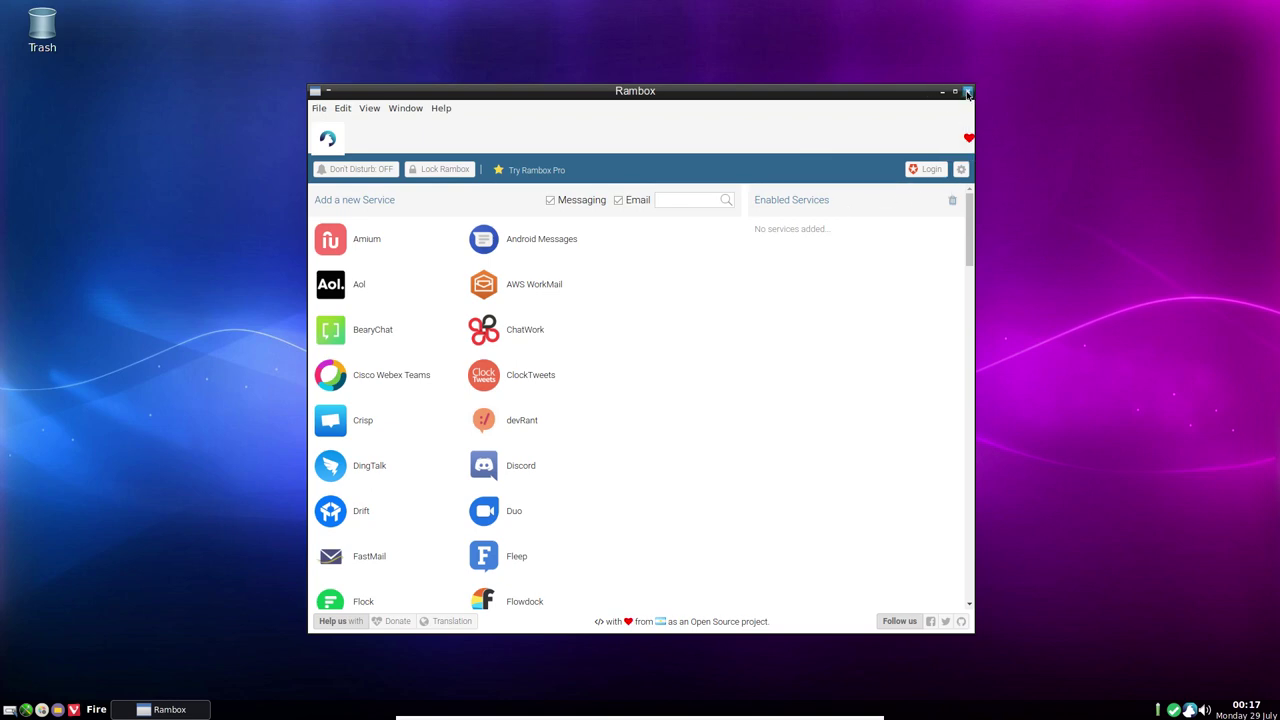
left_click(405, 110)
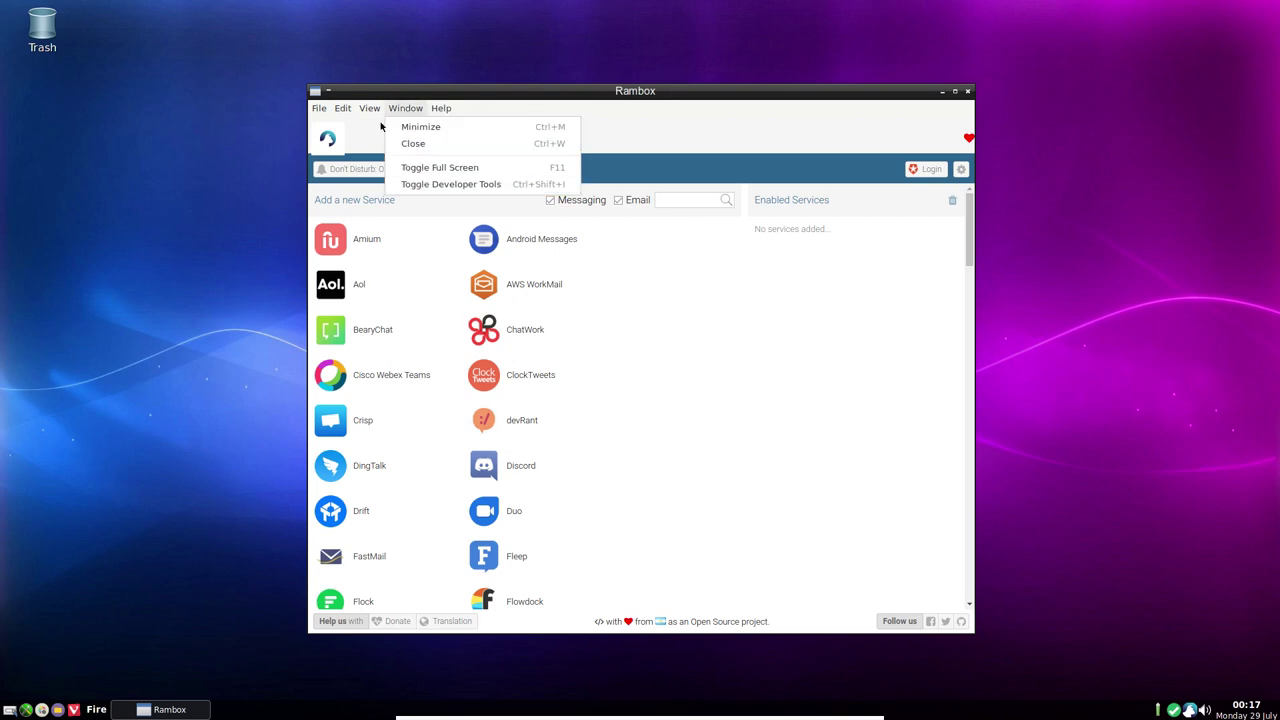
mouse_move(367, 111)
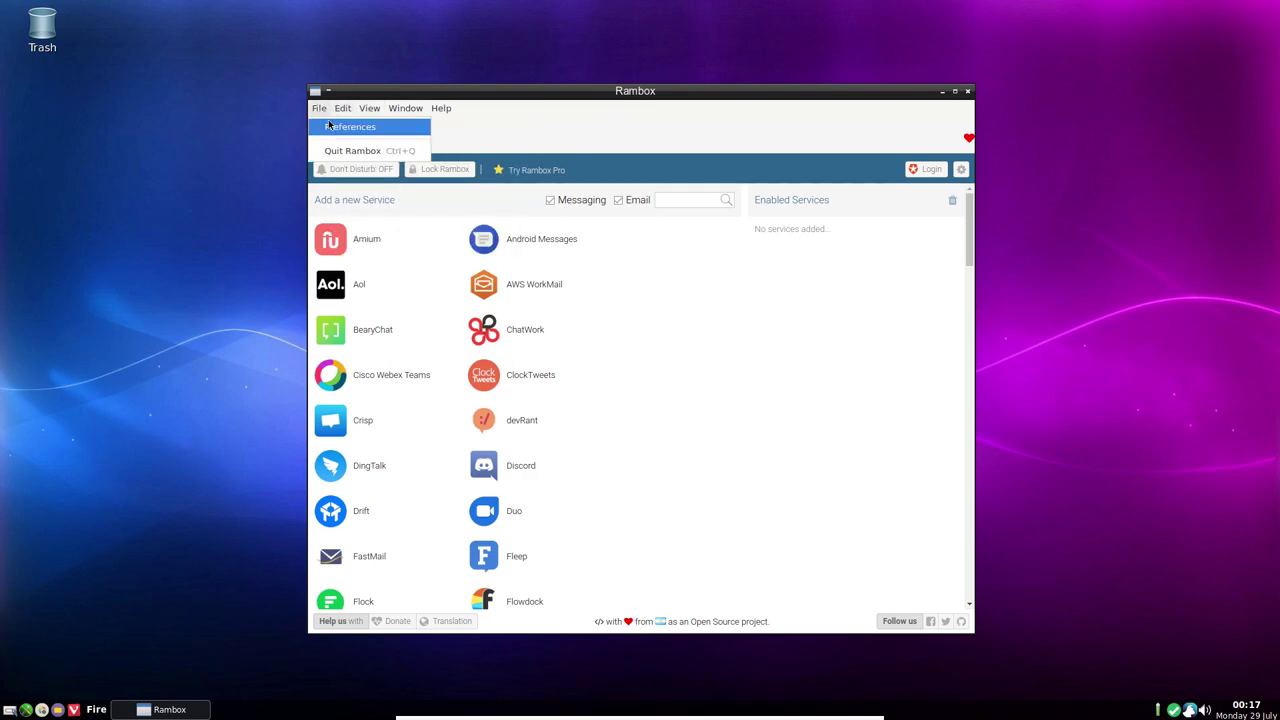
left_click(349, 127)
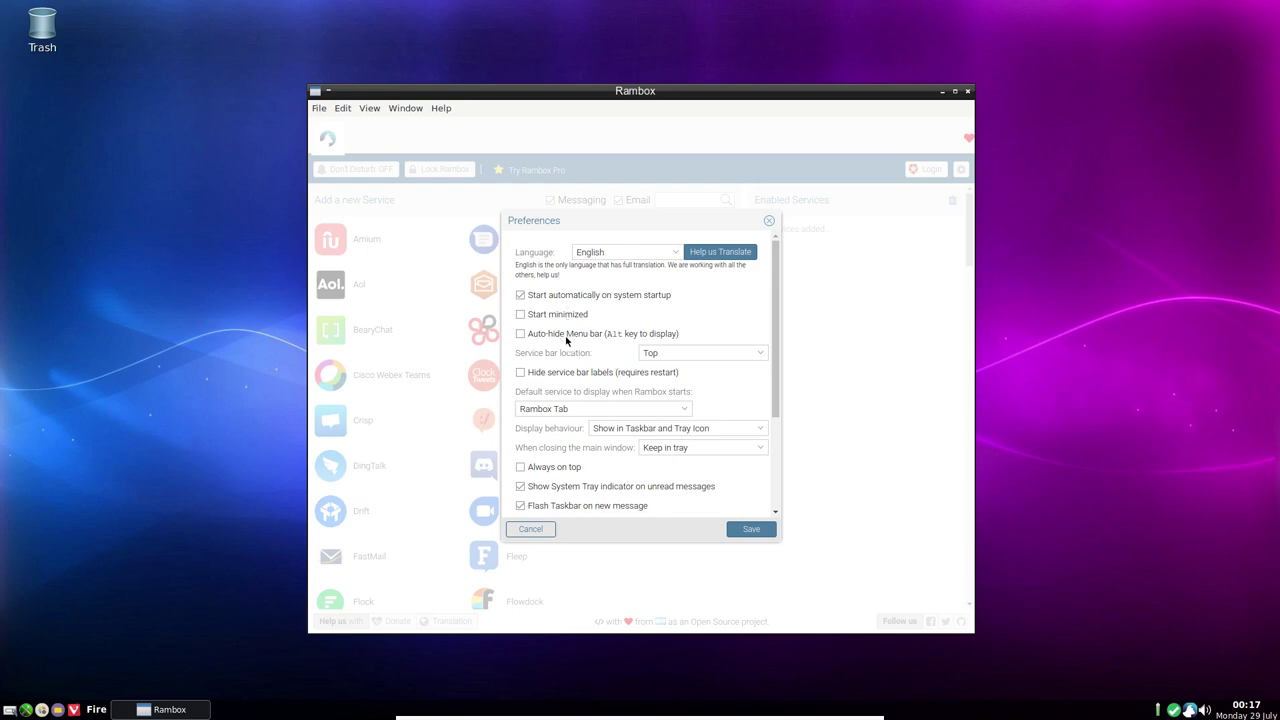
left_click(536, 297)
left_click(534, 531)
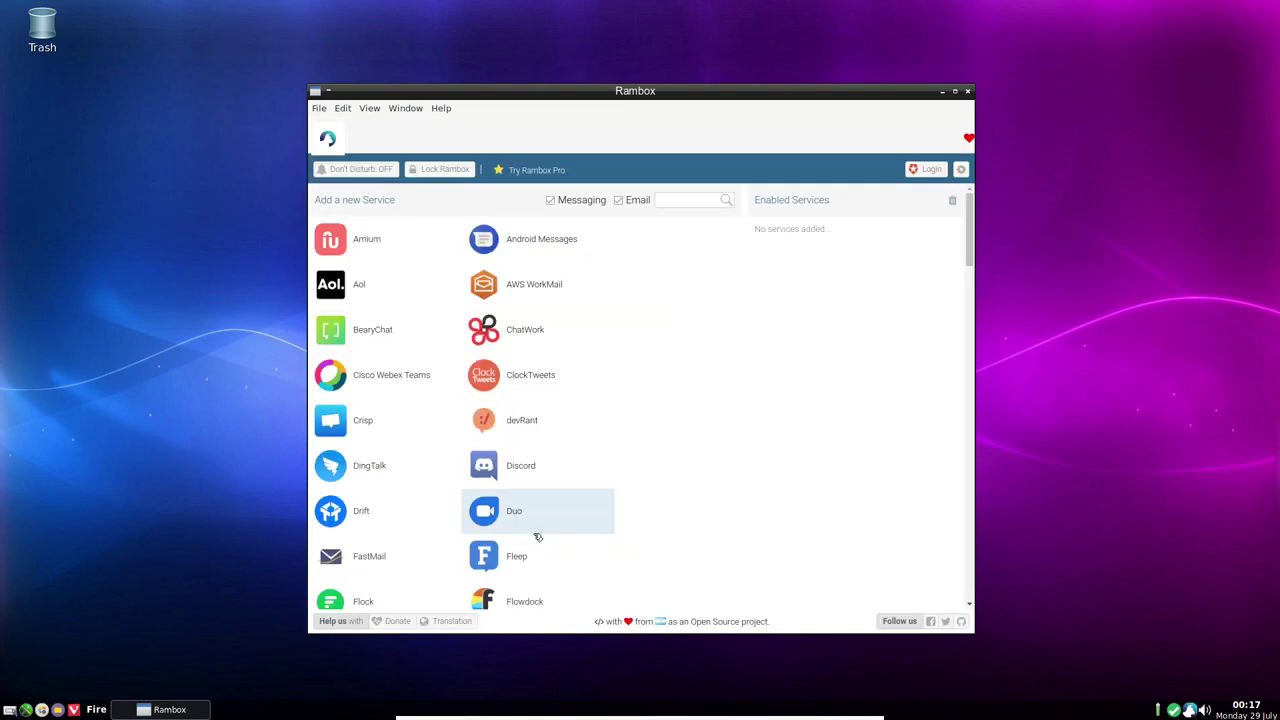
Check the About Rambox box showing version 0.6.9, close it, then quit Rambox
left_click(439, 109)
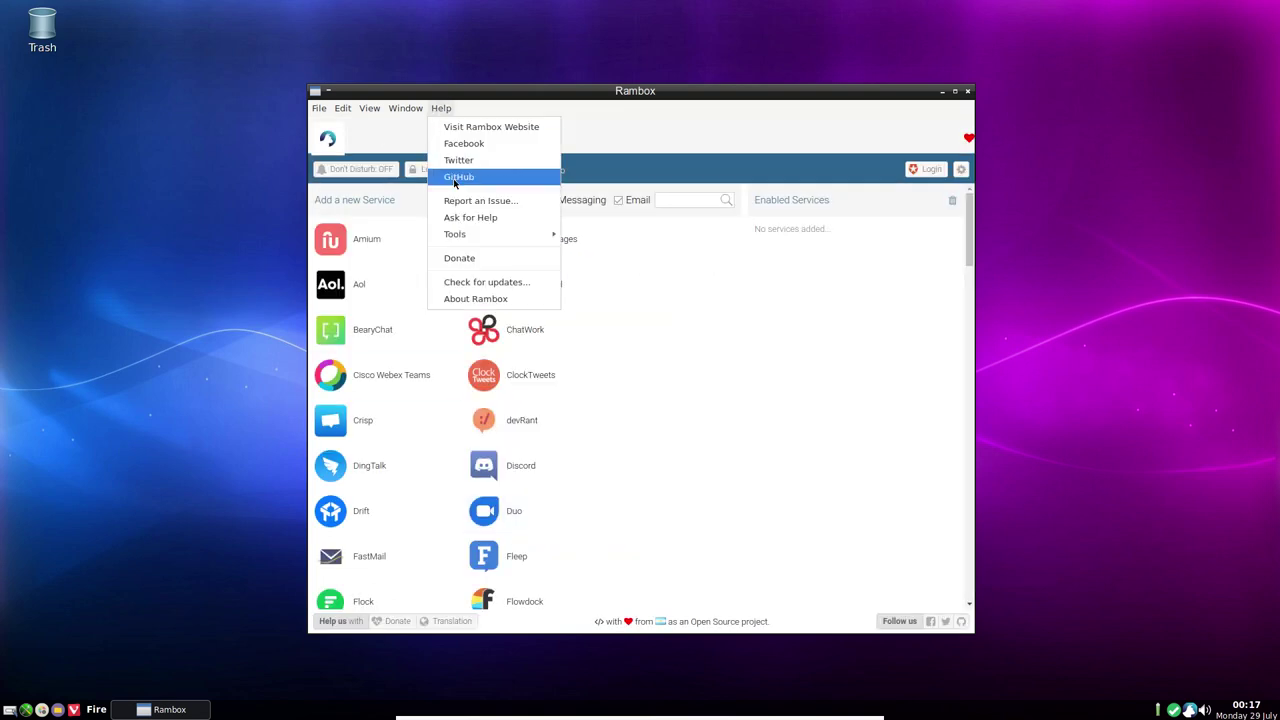
left_click(465, 299)
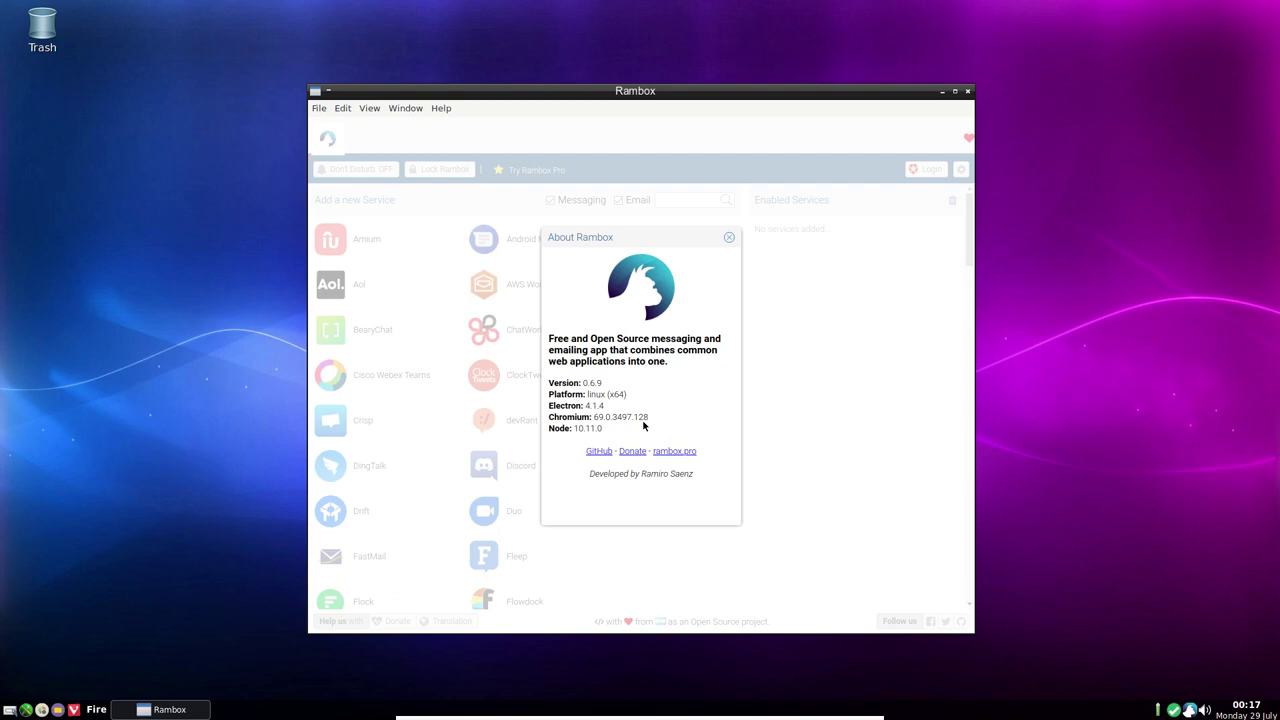
left_click(727, 239)
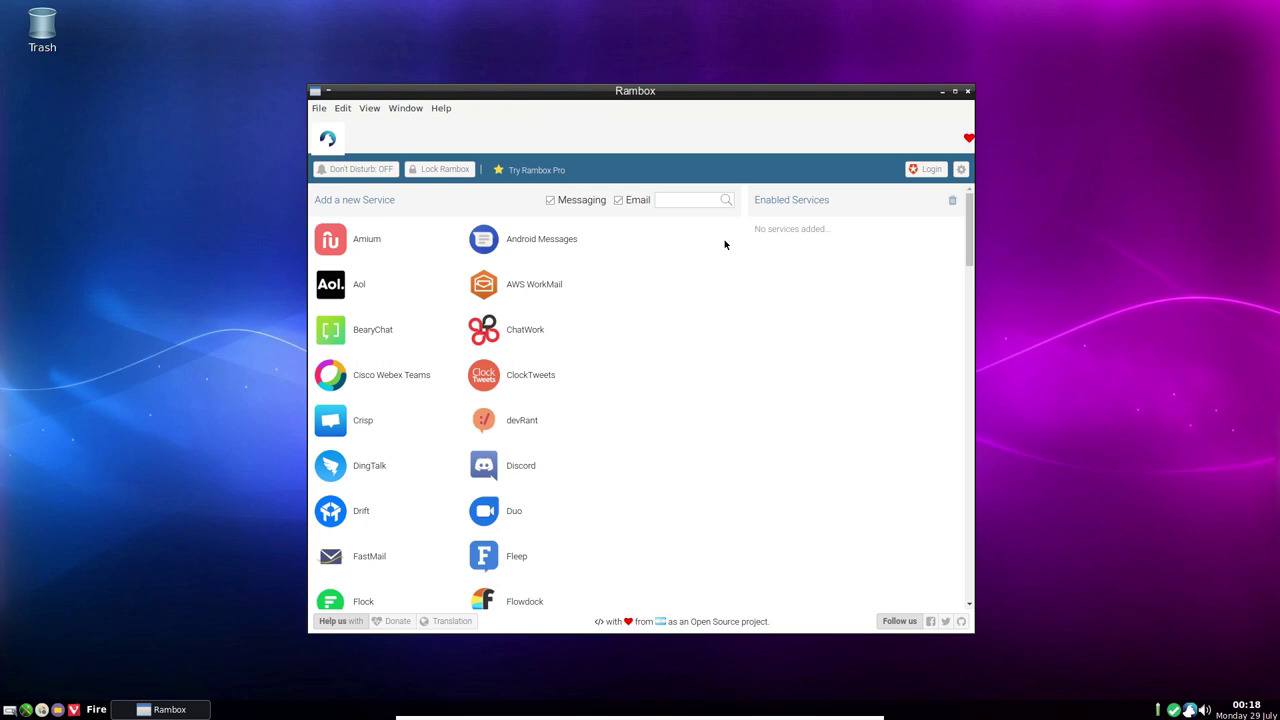
left_click(968, 92)
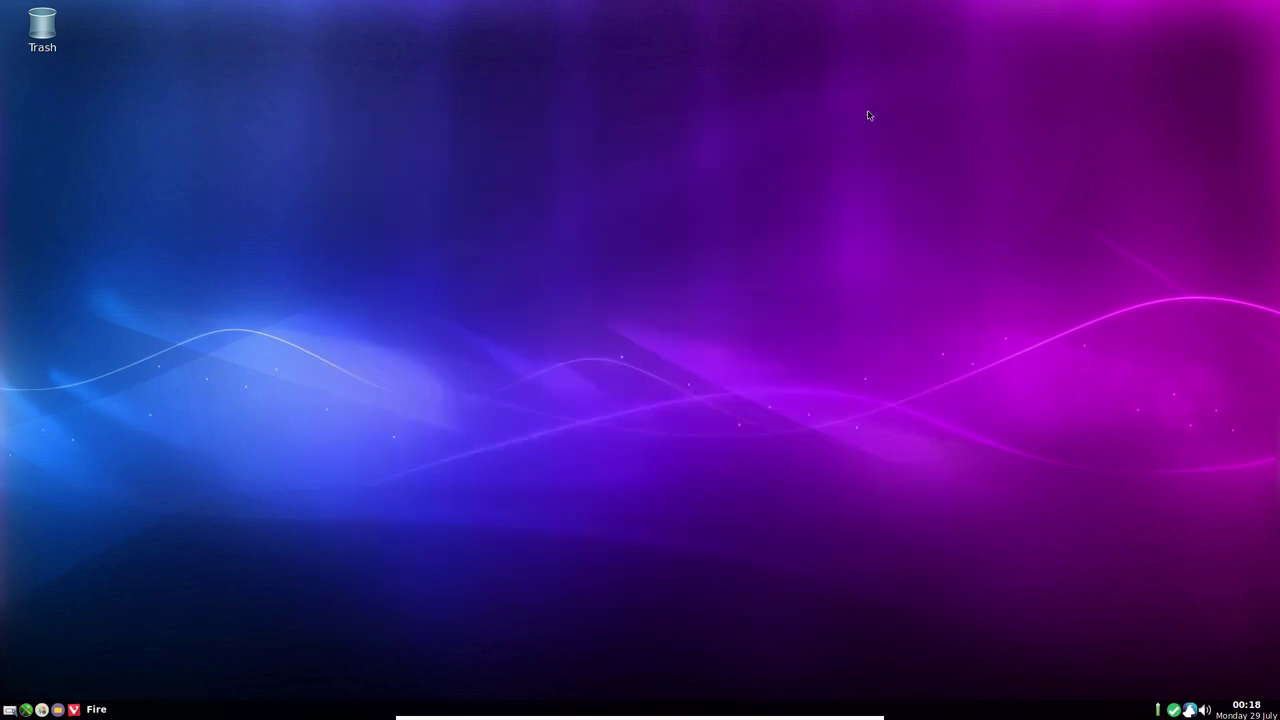
Launch LibreOffice 6.2 Writer from the desktop menu's Applications > Office submenu
right_click(557, 226)
mouse_move(644, 252)
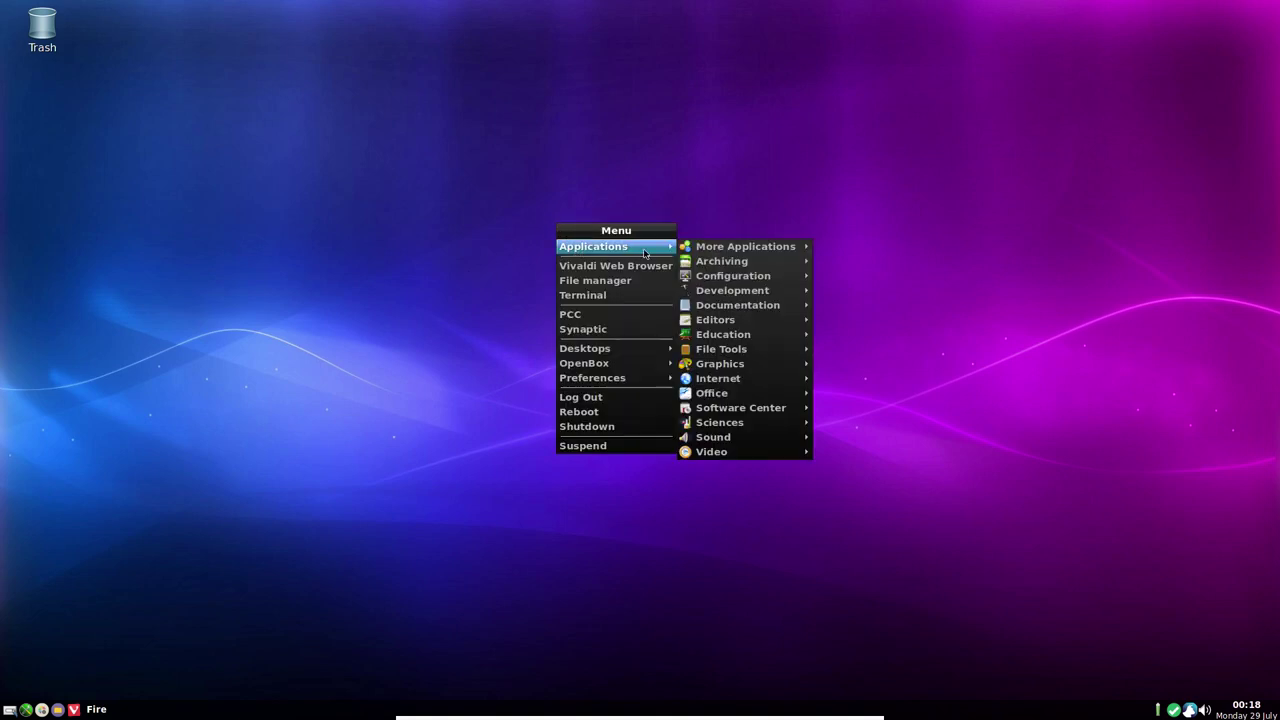
mouse_move(728, 380)
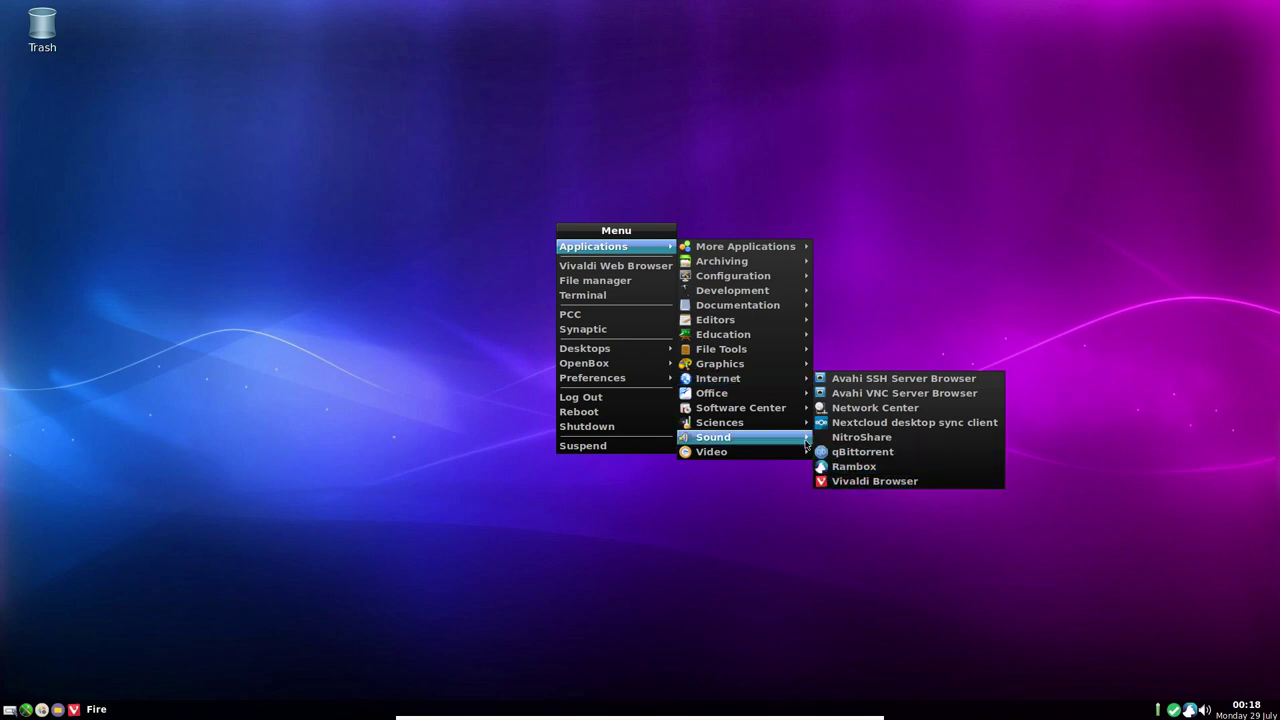
mouse_move(800, 393)
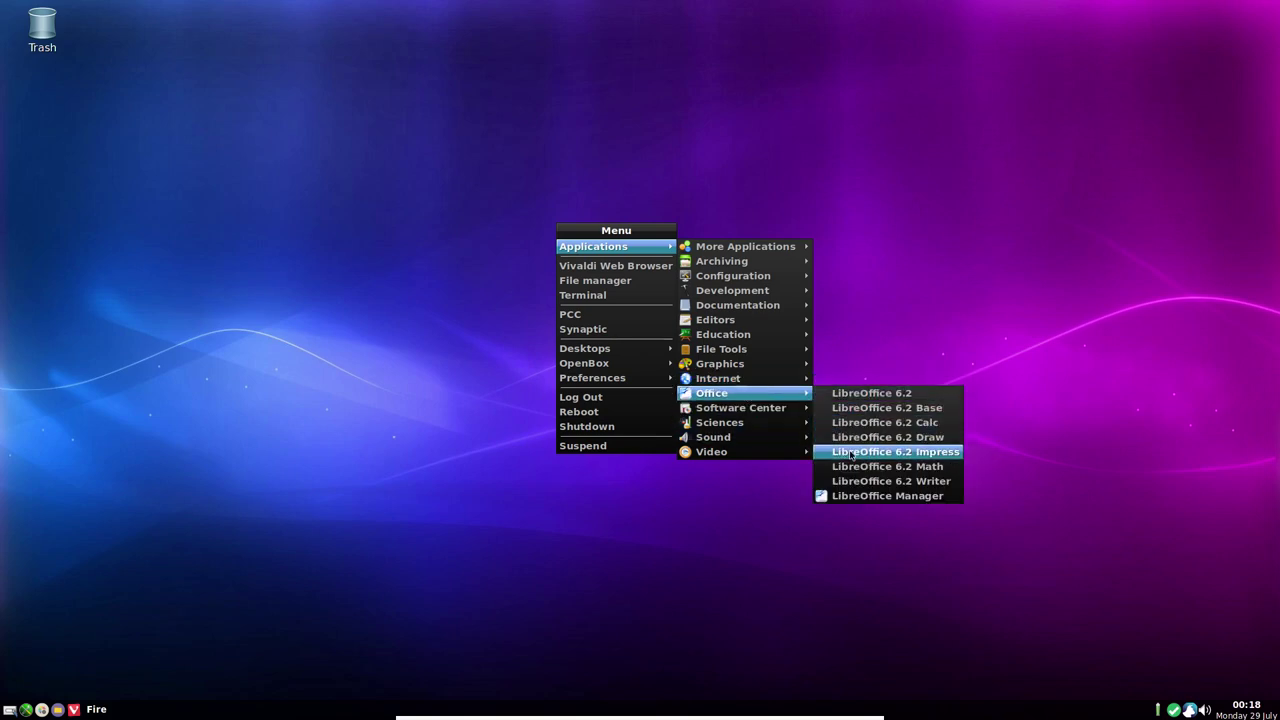
left_click(857, 482)
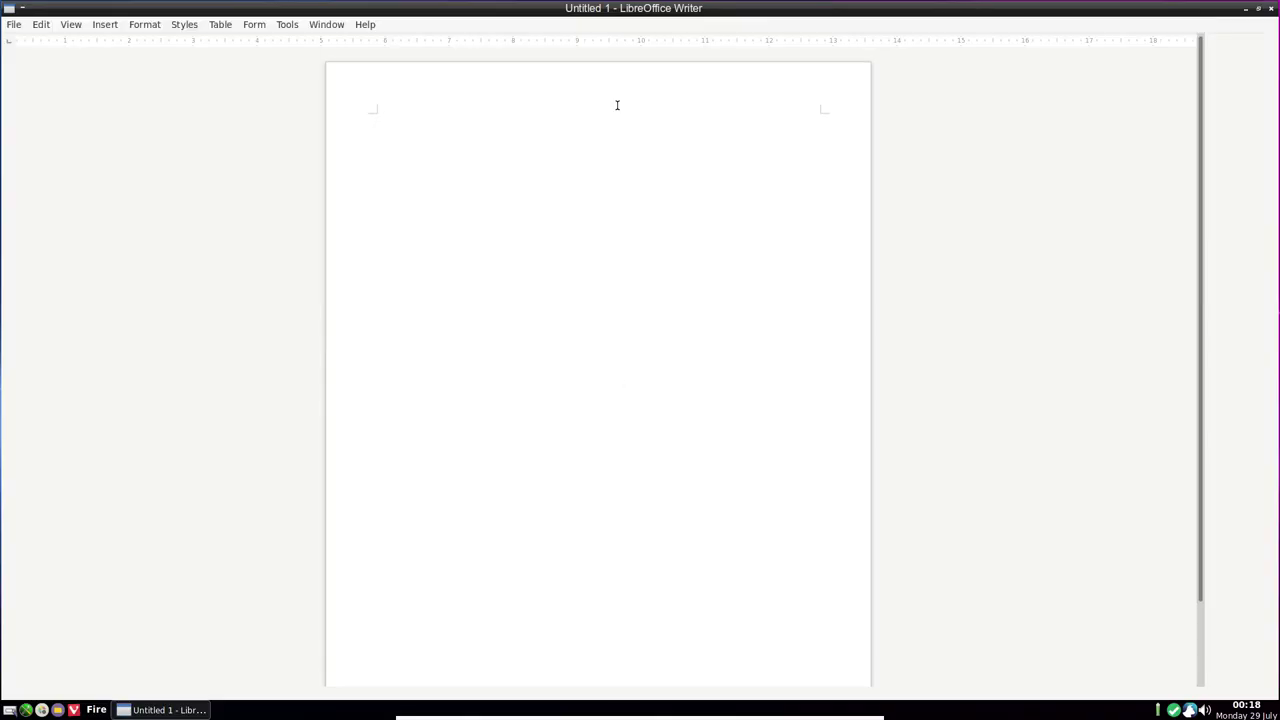
left_click(365, 24)
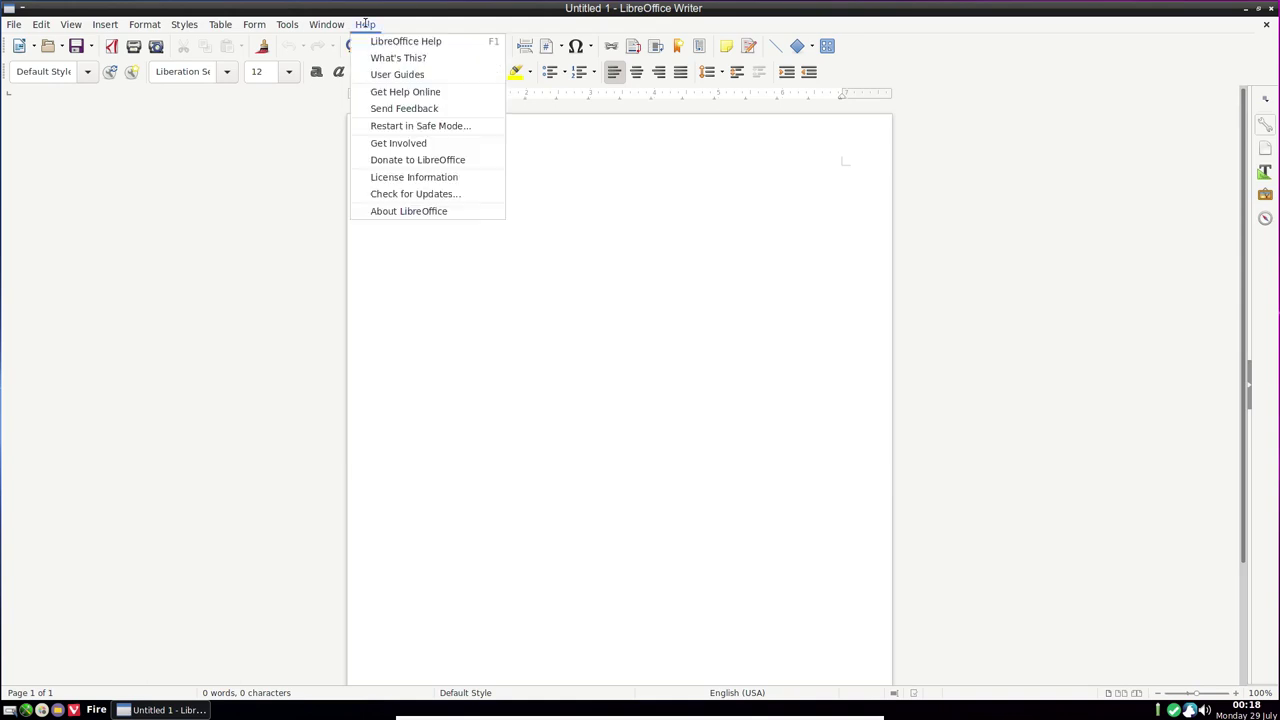
left_click(400, 211)
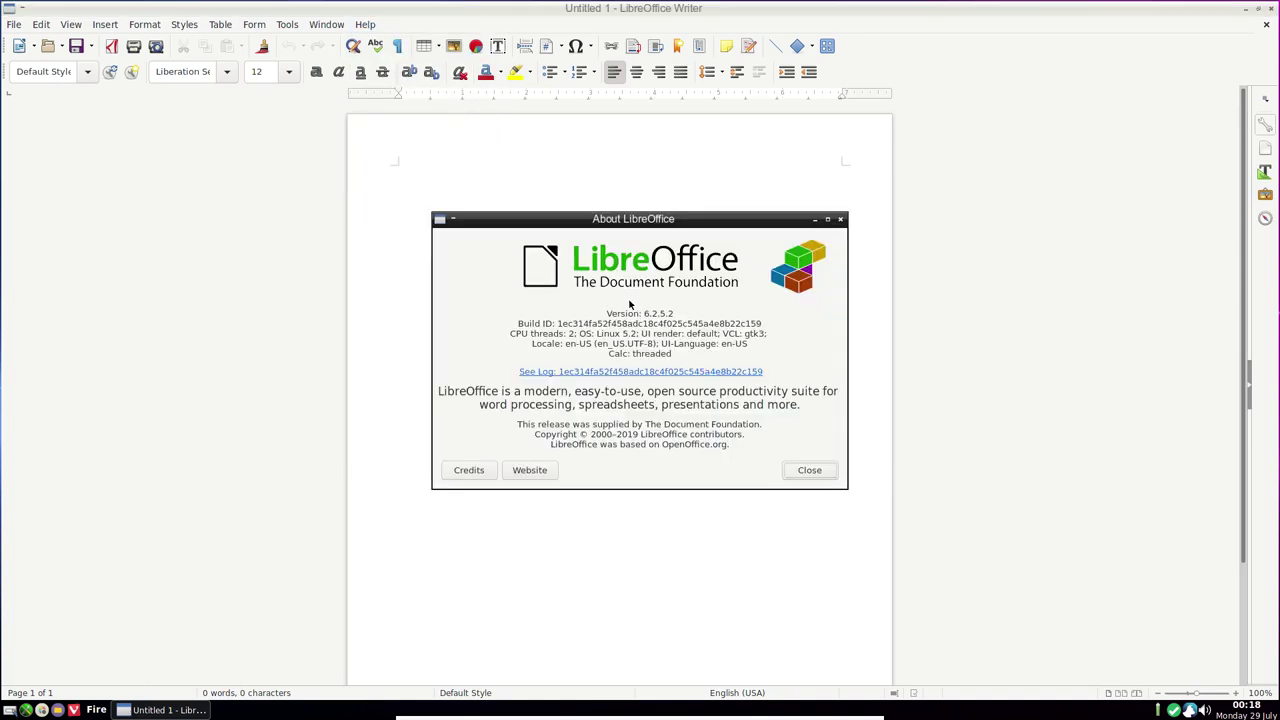
left_click(809, 470)
left_click(40, 24)
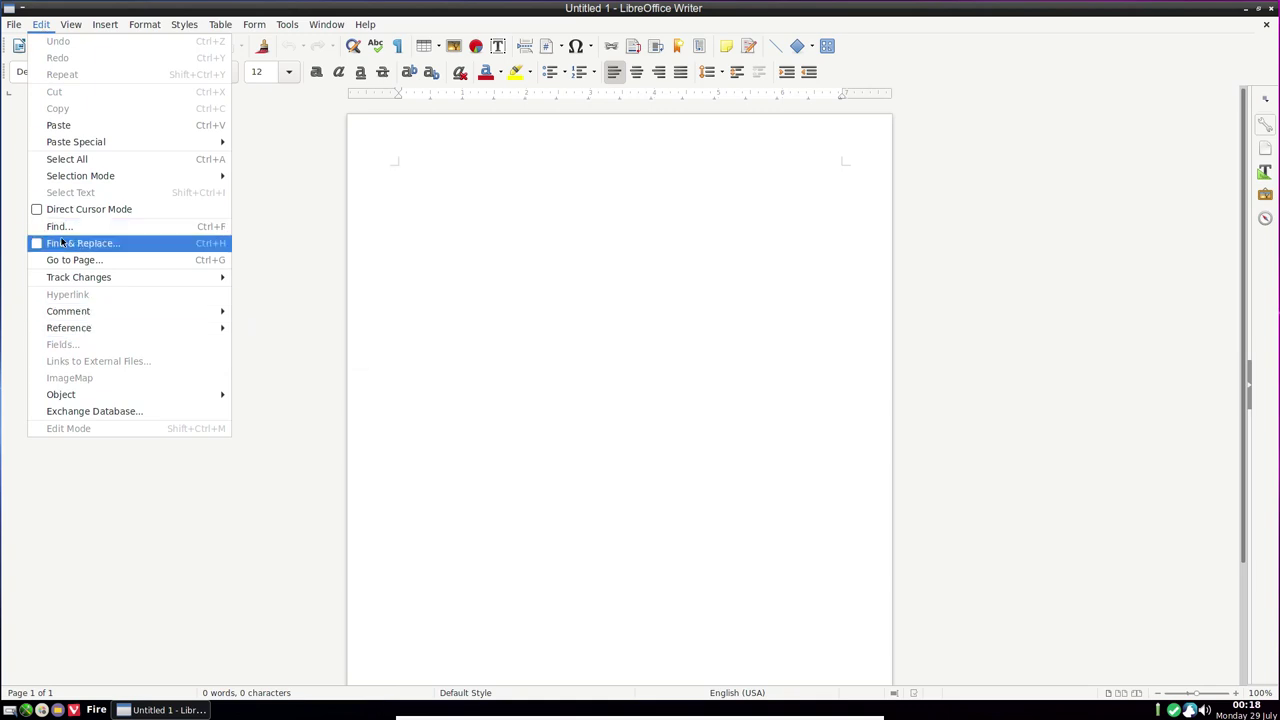
mouse_move(313, 25)
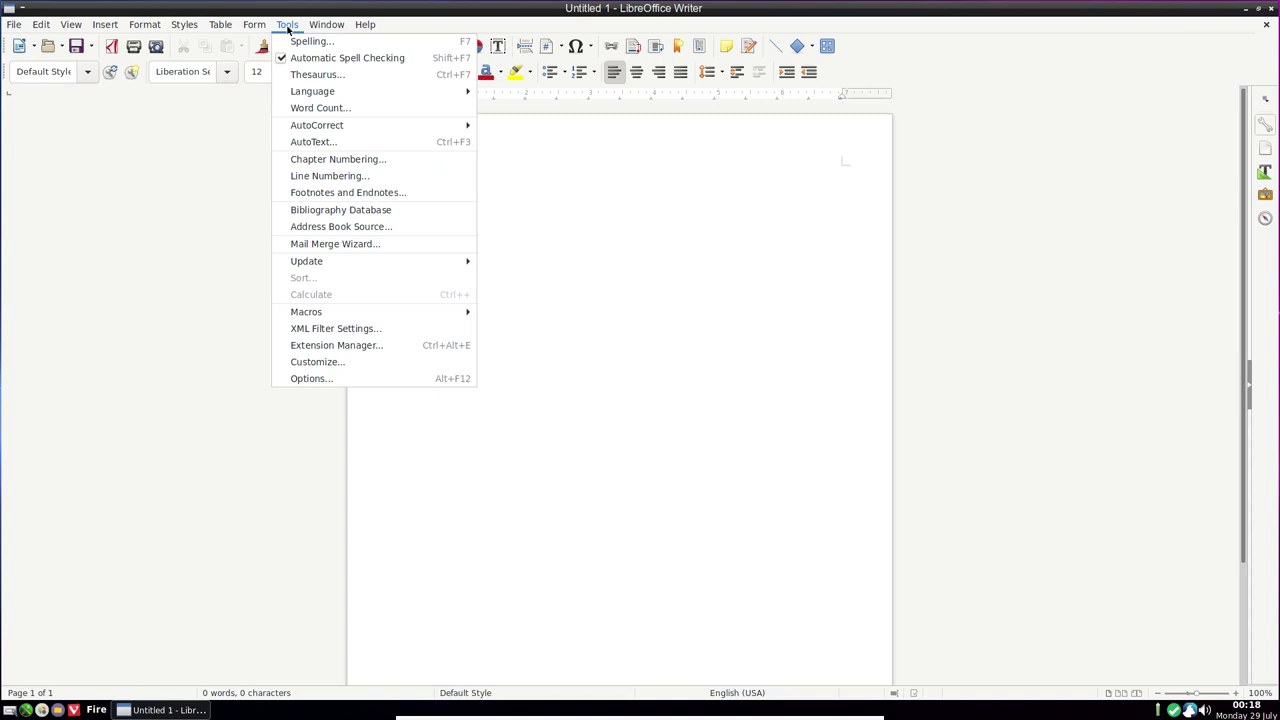
left_click(345, 367)
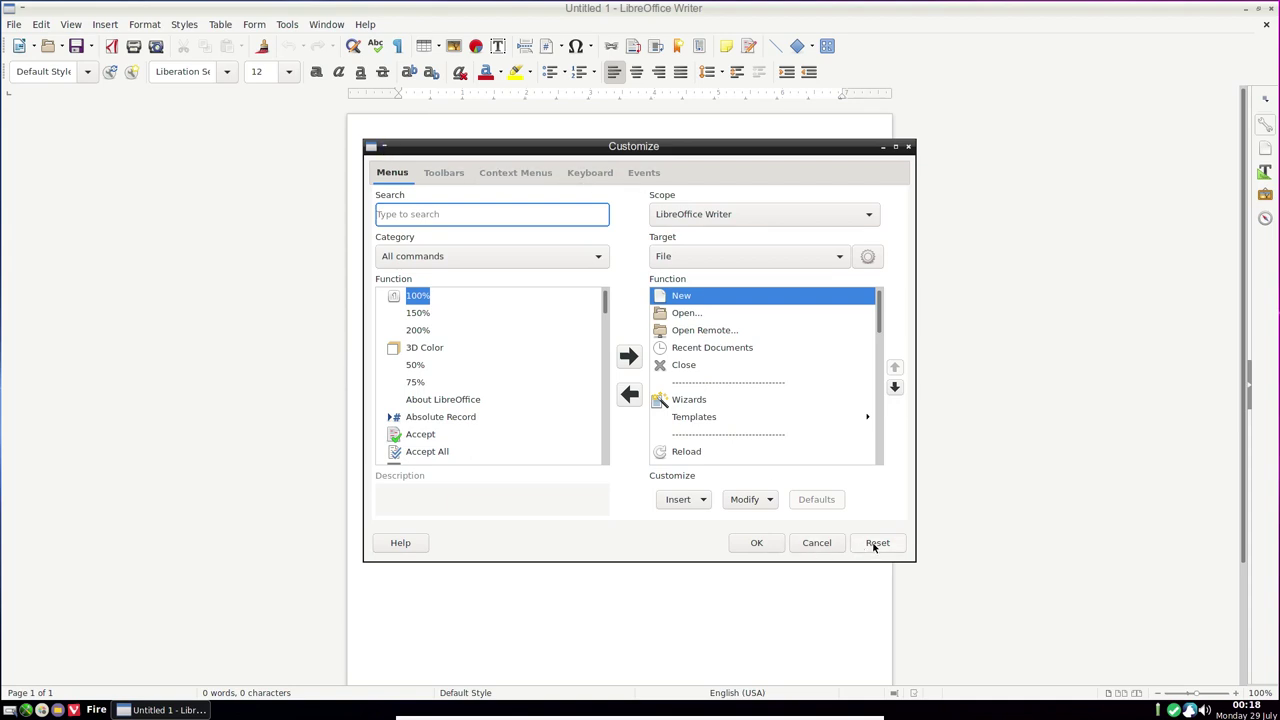
left_click(816, 543)
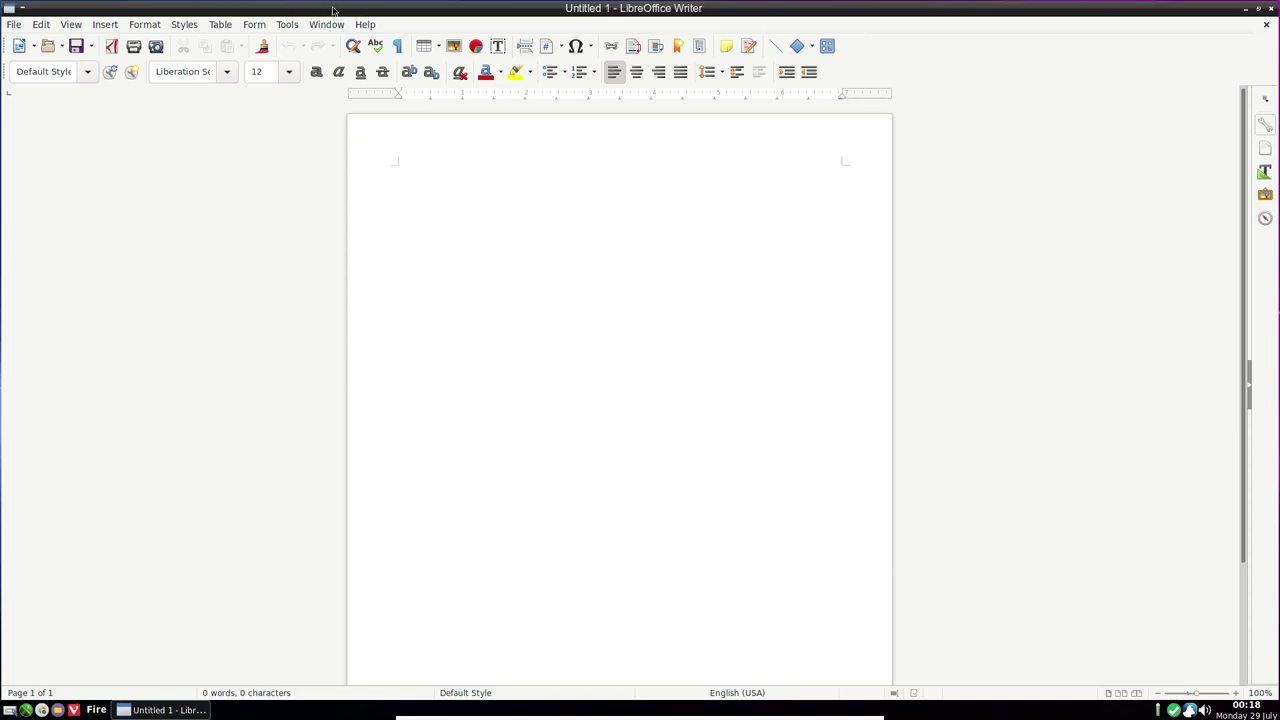
Apply the dark preinstalled theme under Personalization in Tools > Options
left_click(287, 25)
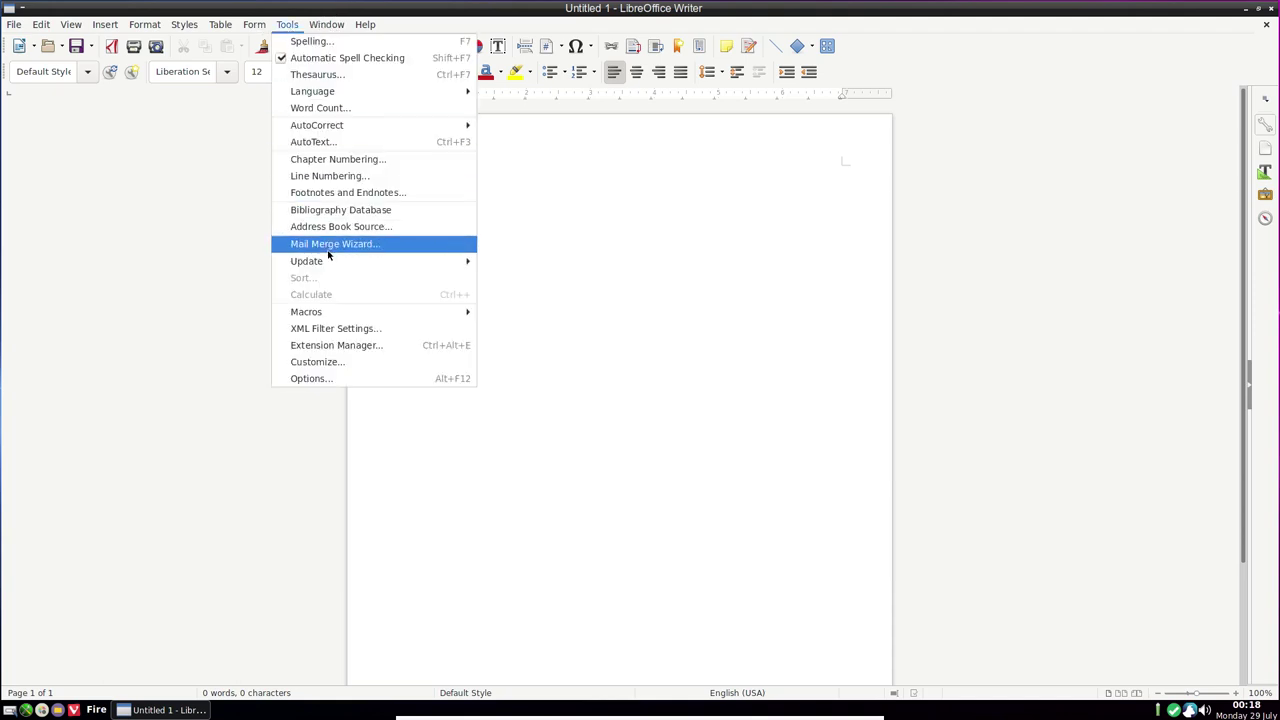
left_click(333, 378)
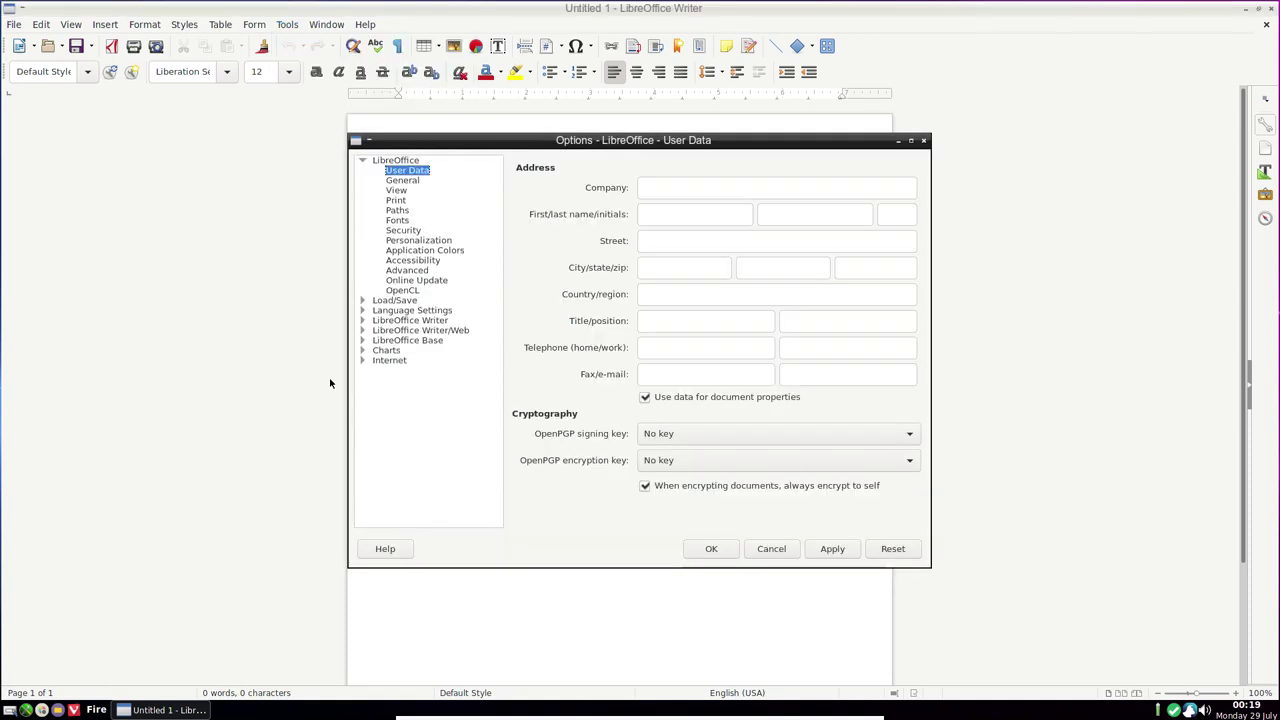
left_click(403, 242)
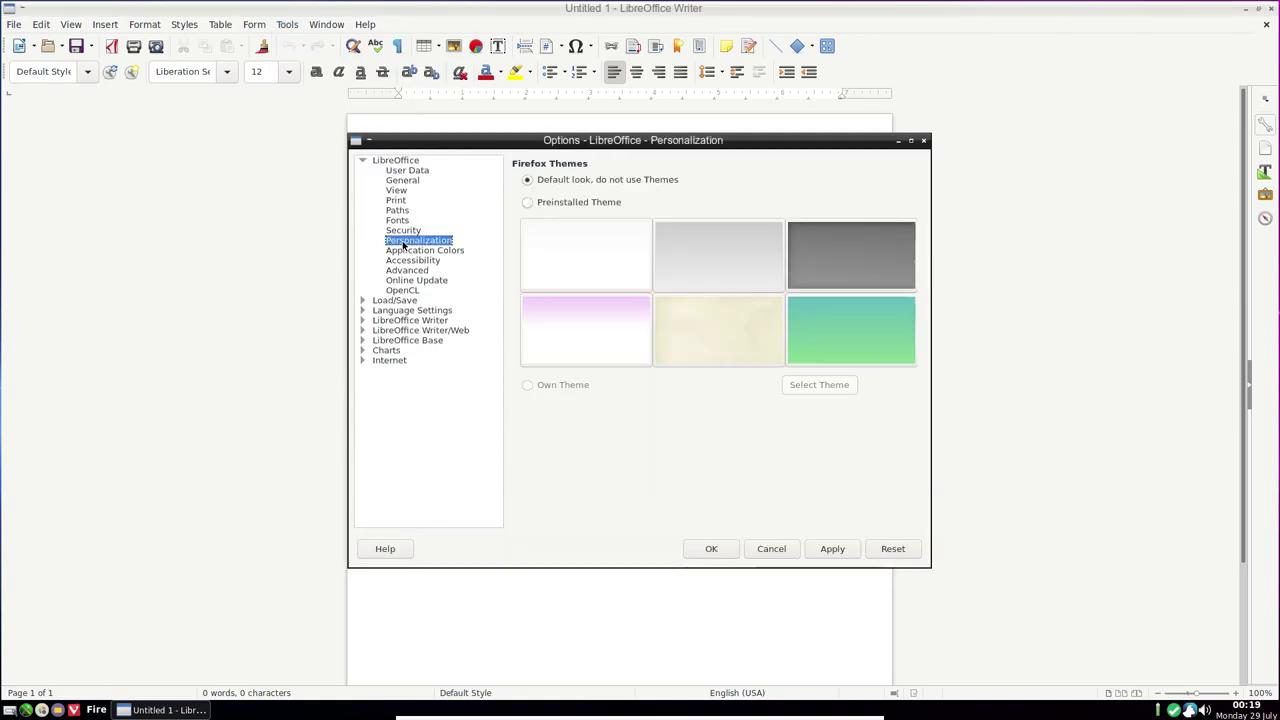
left_click(853, 260)
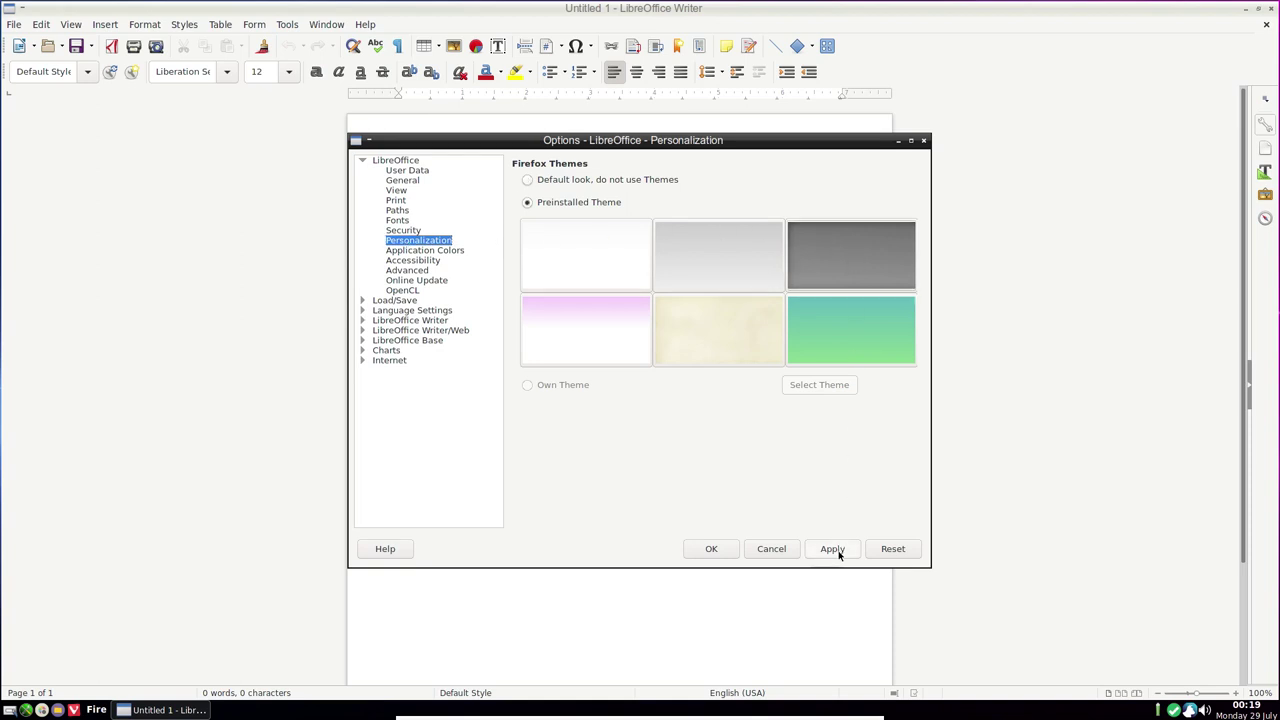
left_click(837, 550)
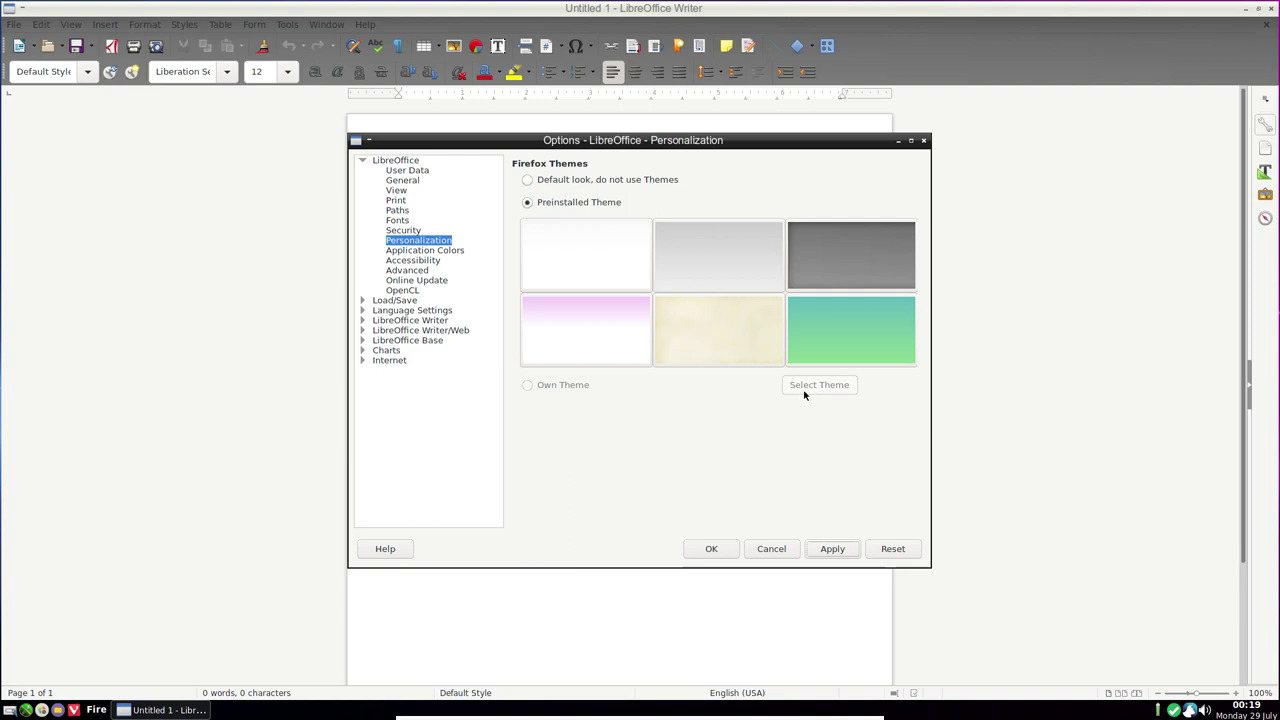
Set Text boundaries to Dark Purple 3 under Application Colors and confirm the options
left_click(421, 251)
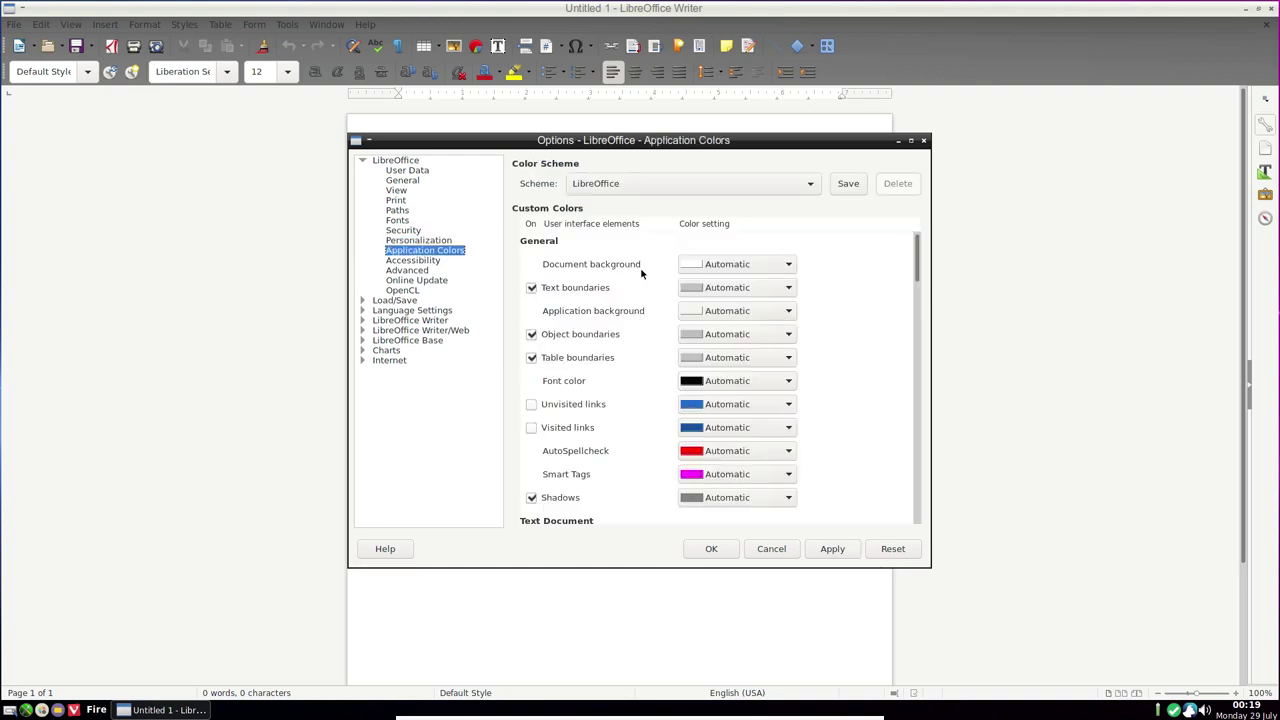
left_click(692, 291)
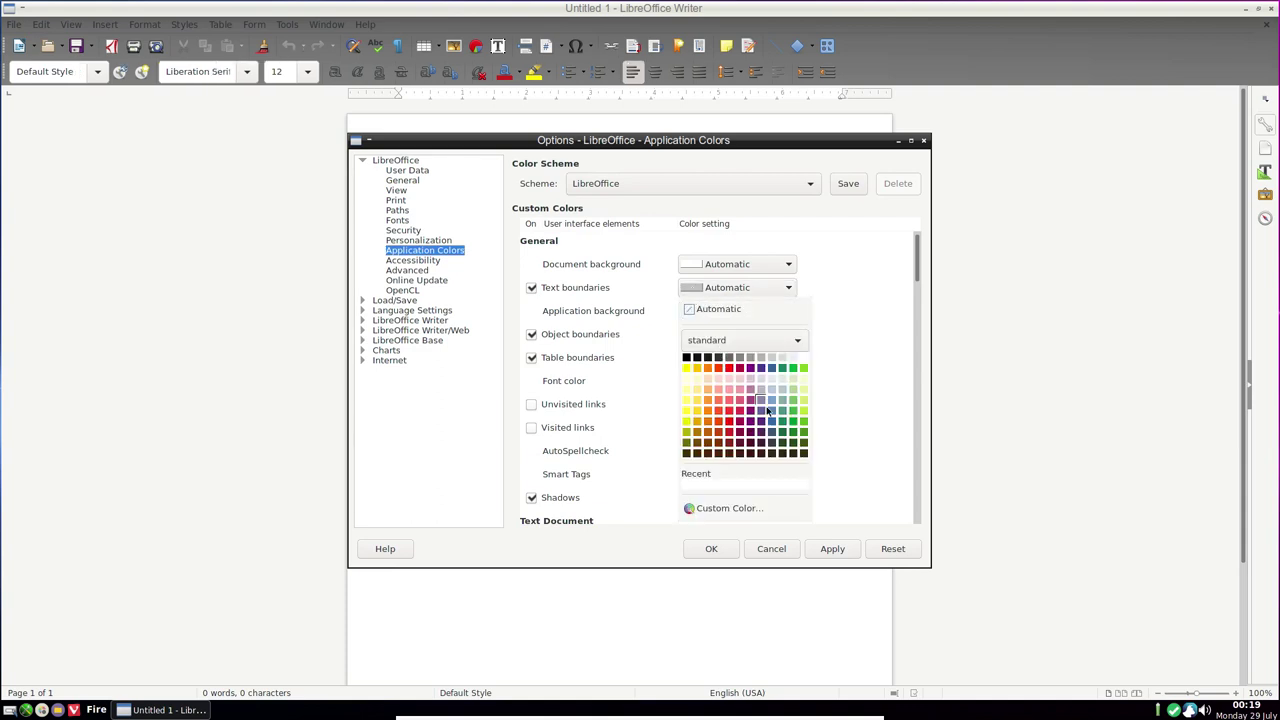
left_click(750, 443)
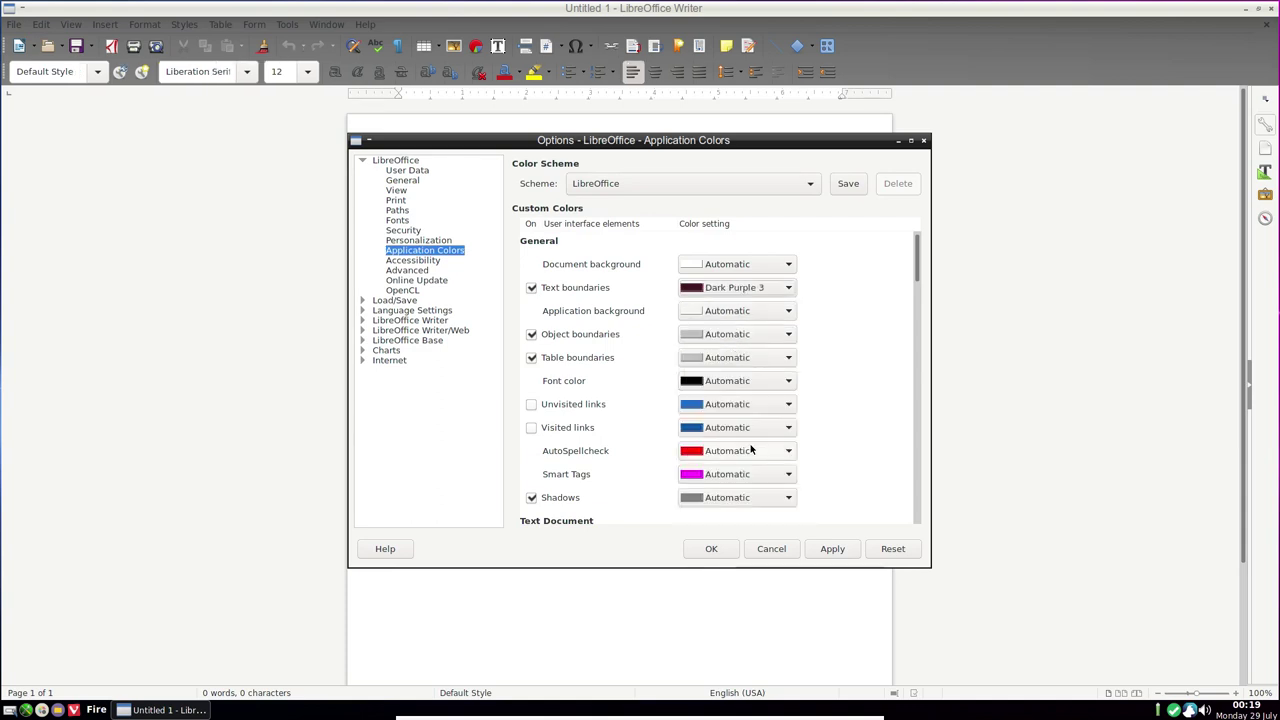
left_click(844, 553)
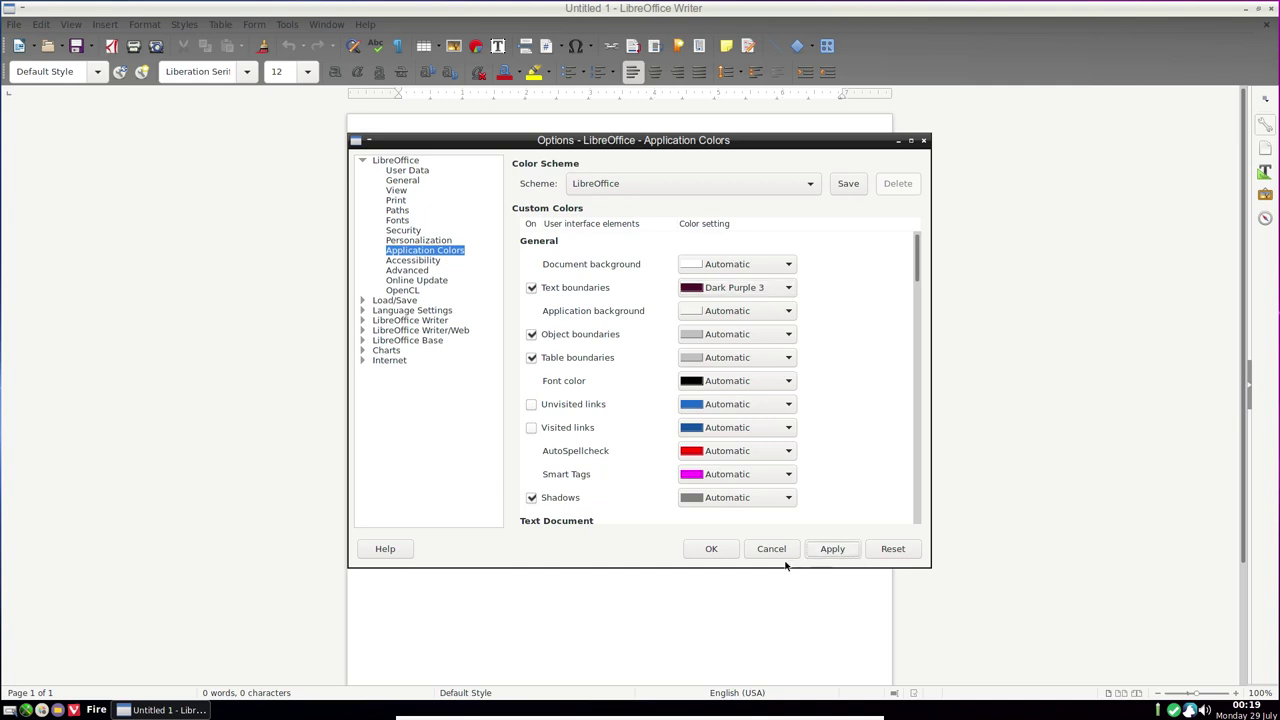
left_click(718, 556)
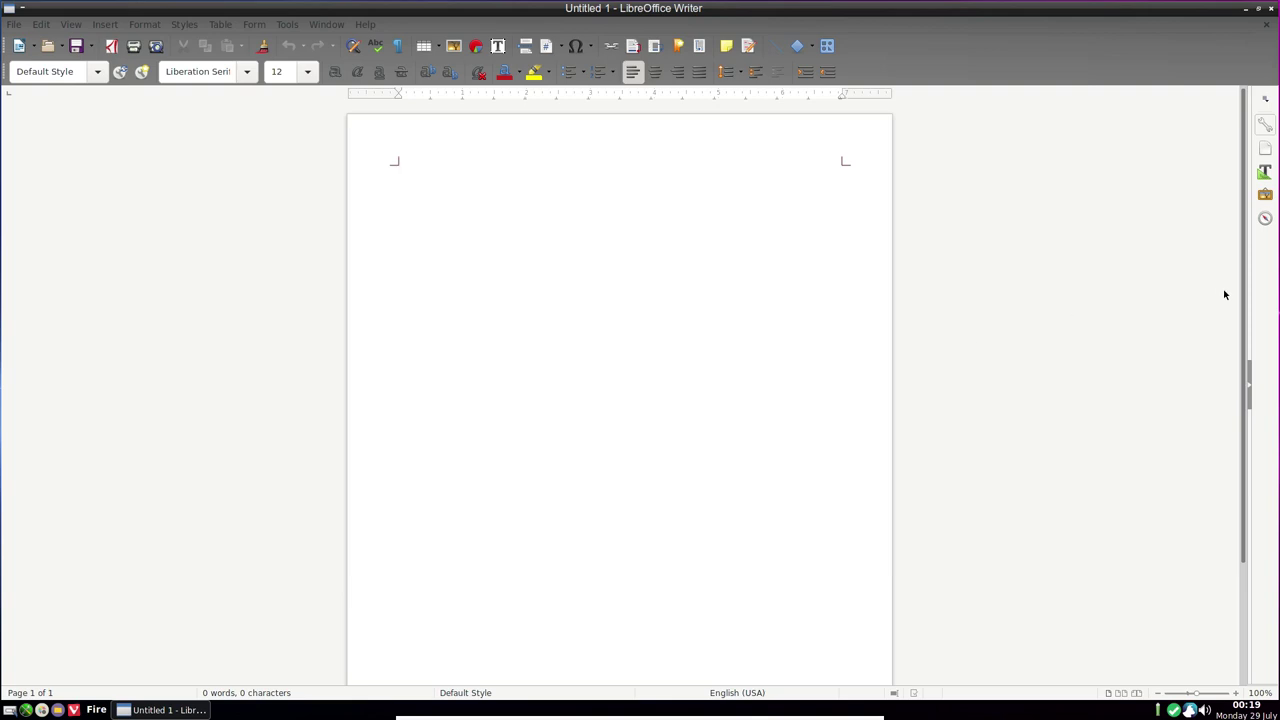
Collapse and restore the Writer sidebar, then quit LibreOffice Writer
left_click(1247, 397)
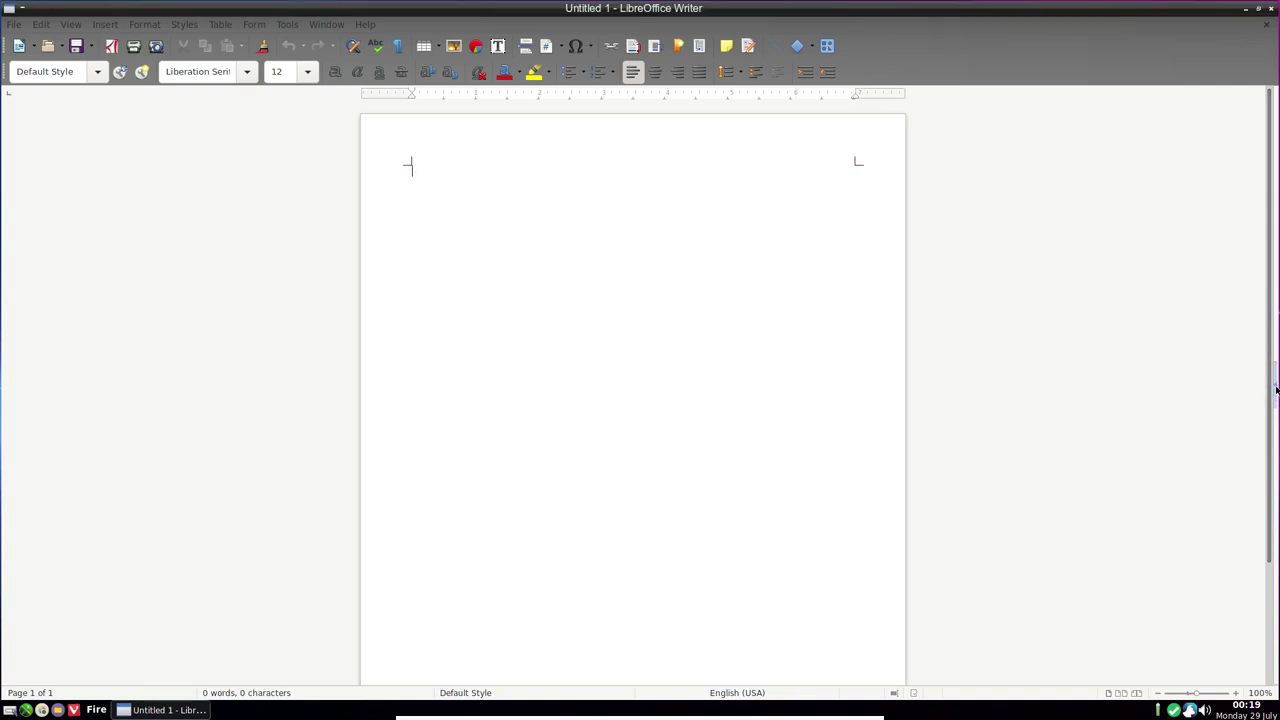
left_click(1276, 390)
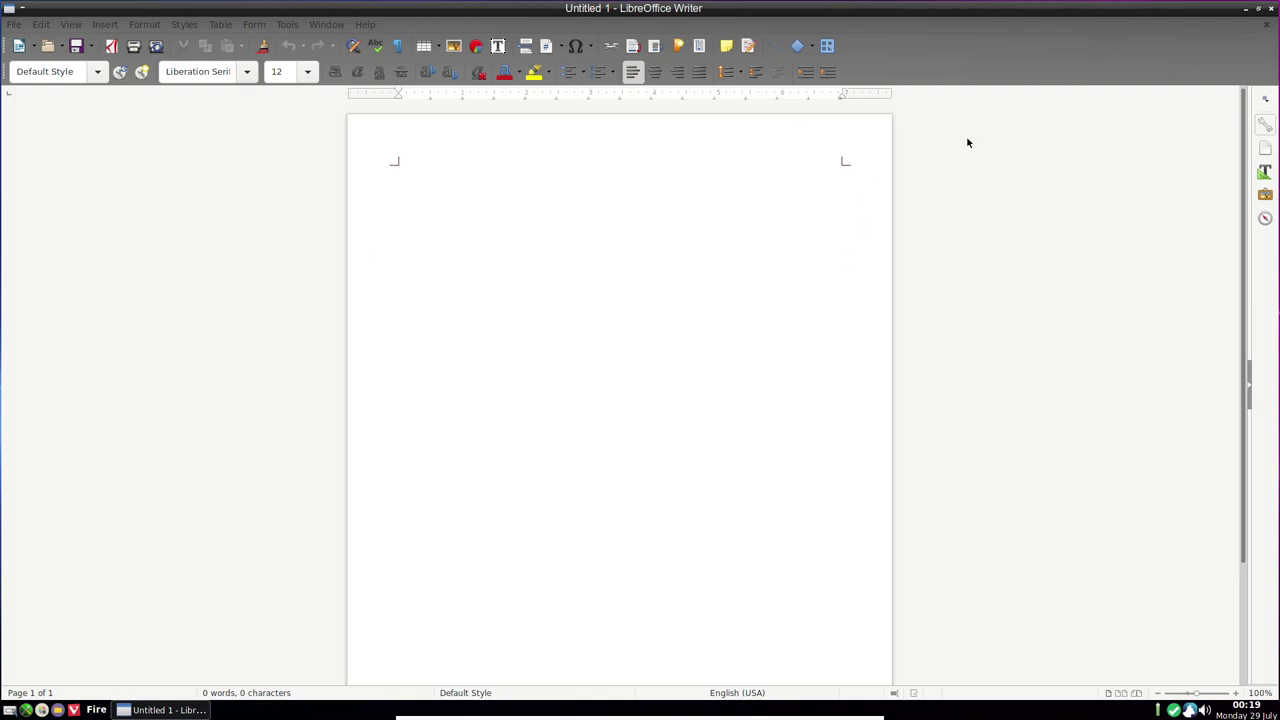
left_click(1271, 8)
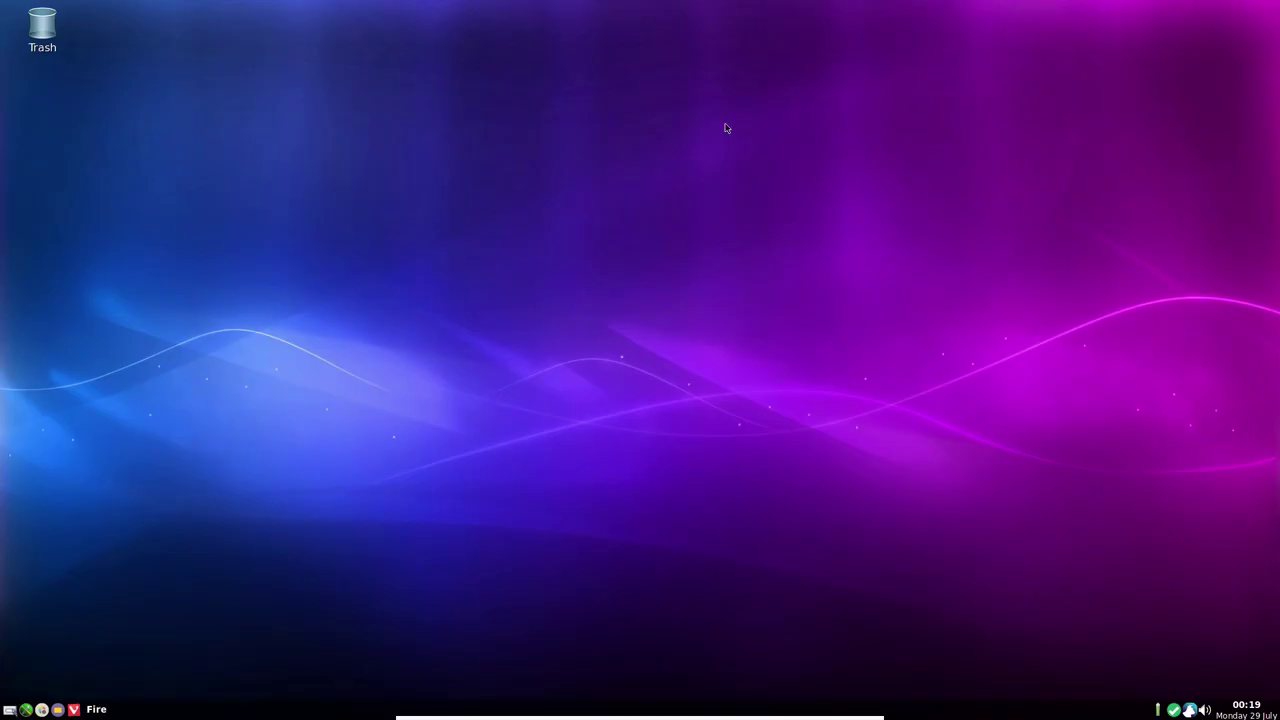
Launch the Audacious music player from the desktop menu's Applications > Sound submenu
right_click(618, 94)
mouse_move(640, 114)
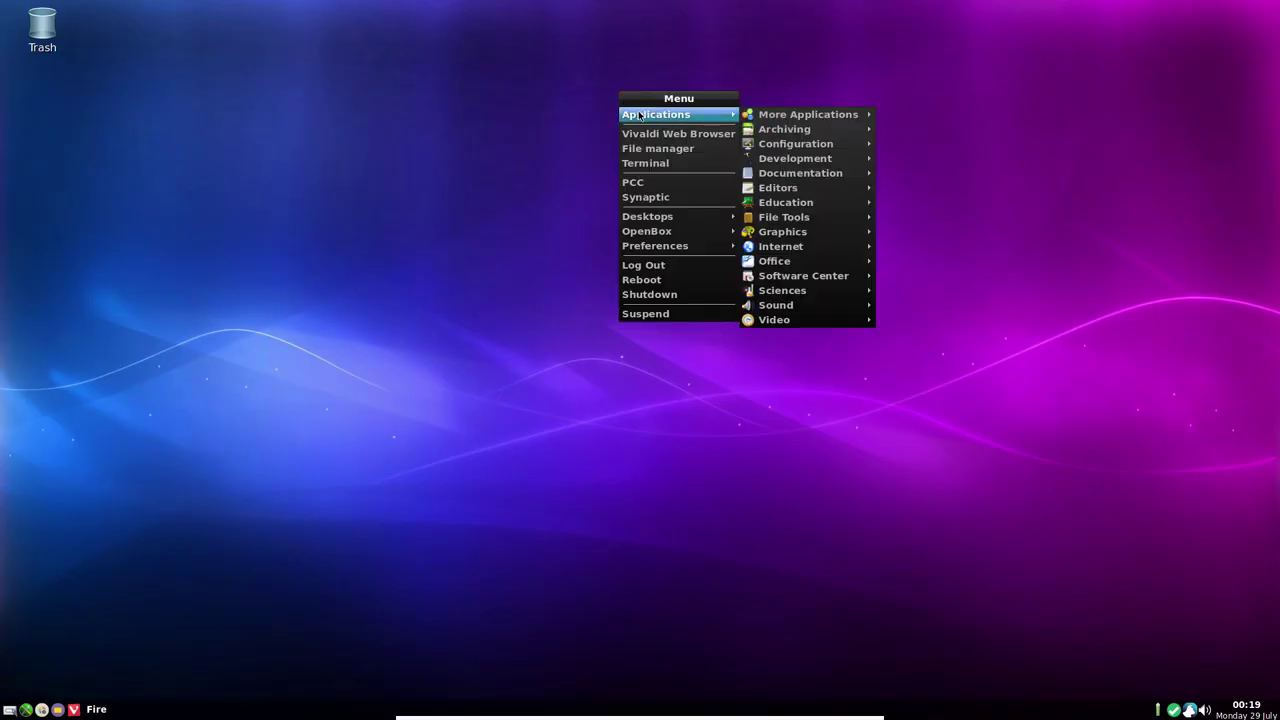
mouse_move(770, 278)
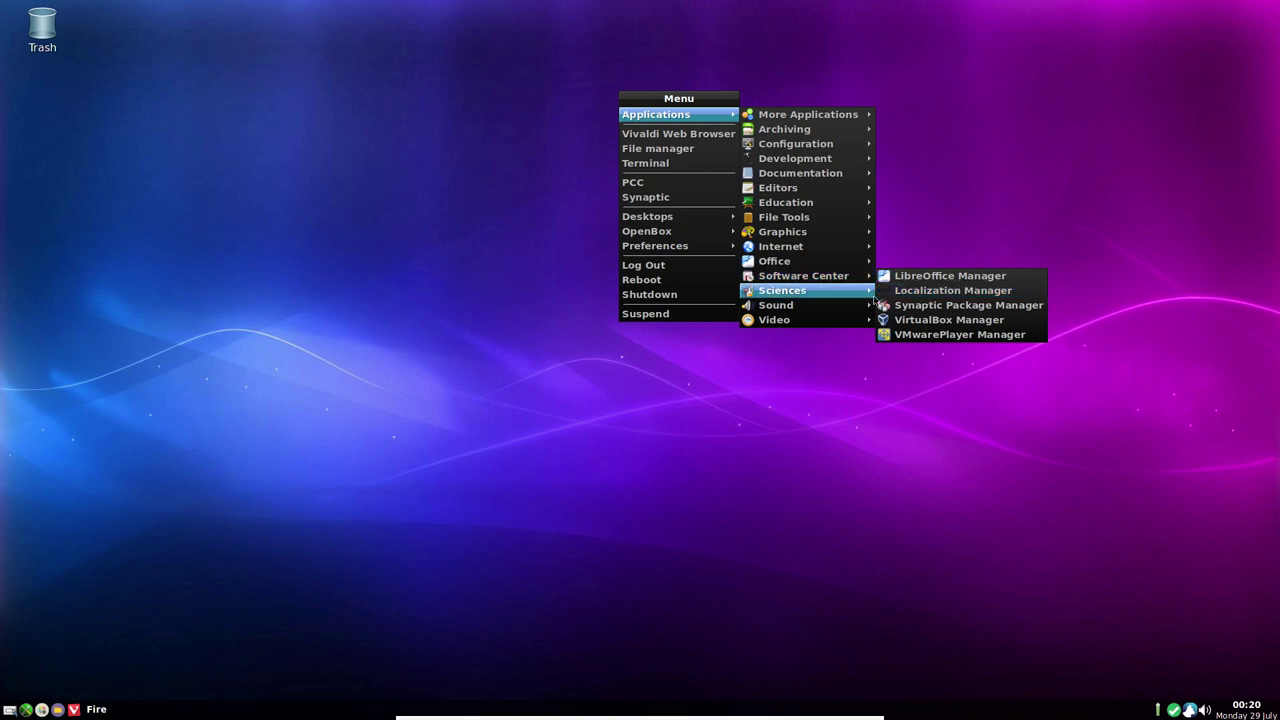
mouse_move(830, 301)
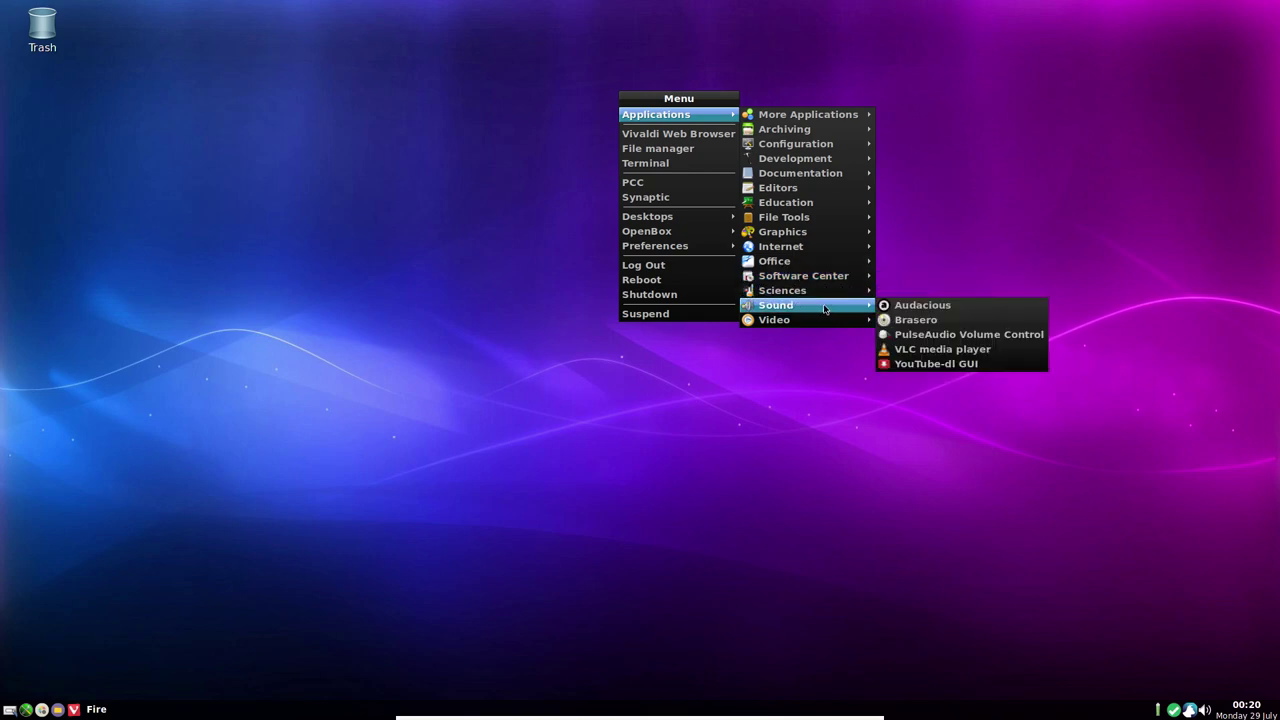
left_click(918, 306)
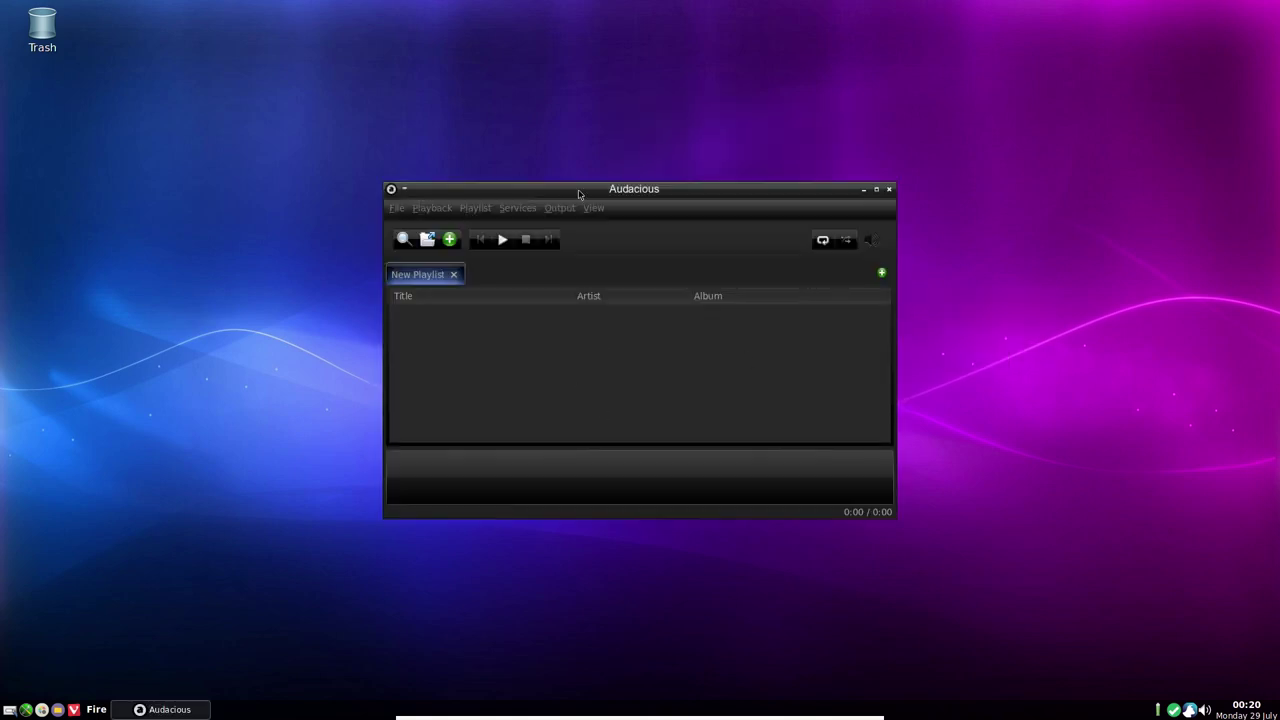
Look at the Visualizations plugin settings, close them, and quit Audacious
left_click(593, 210)
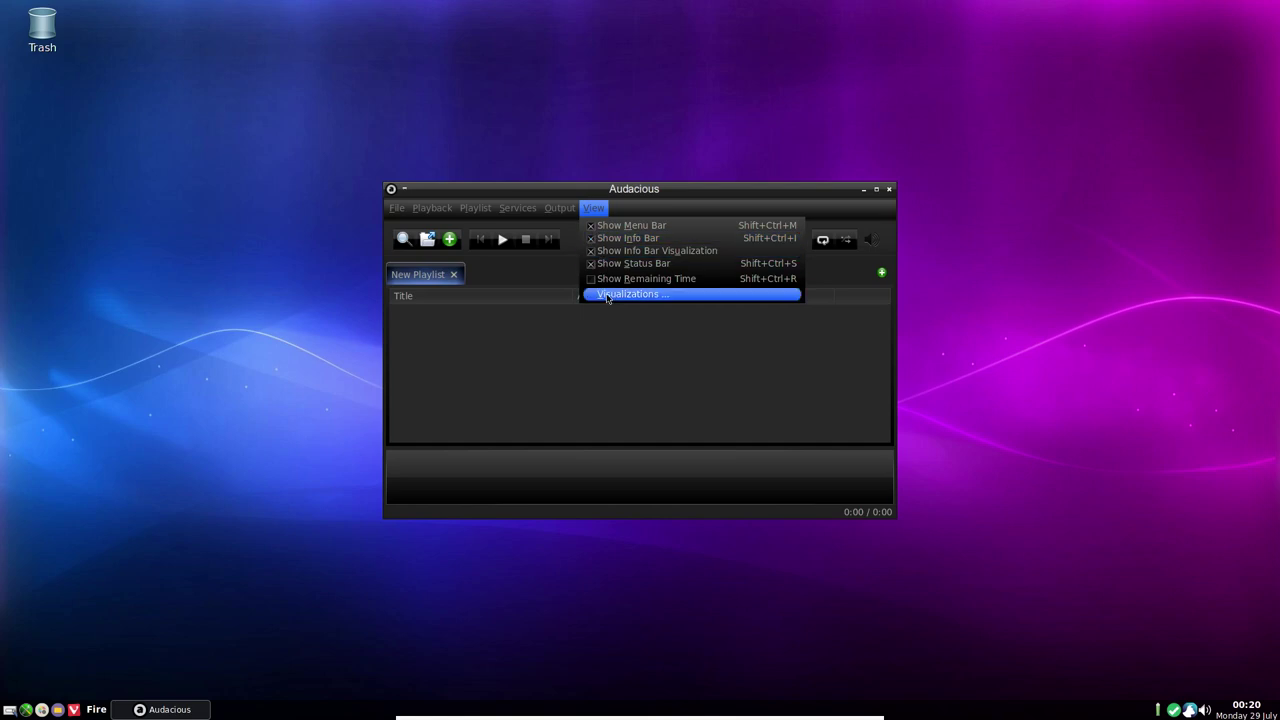
left_click(606, 296)
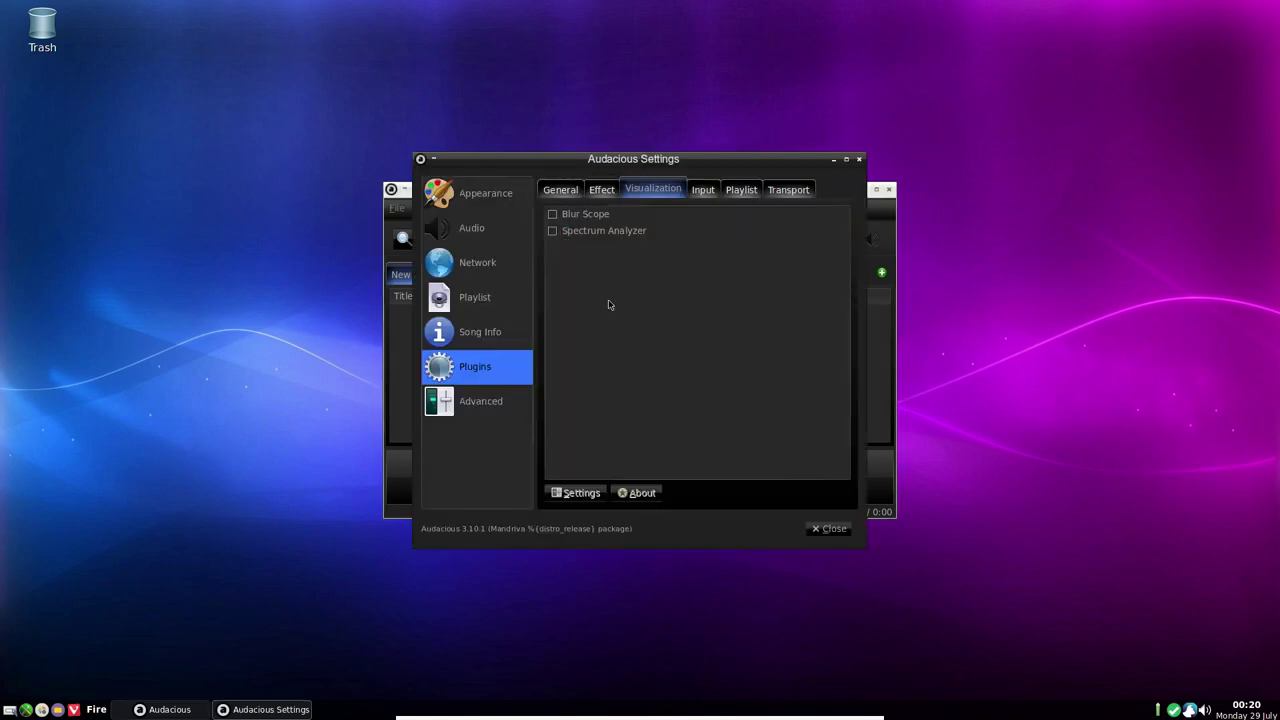
left_click(829, 529)
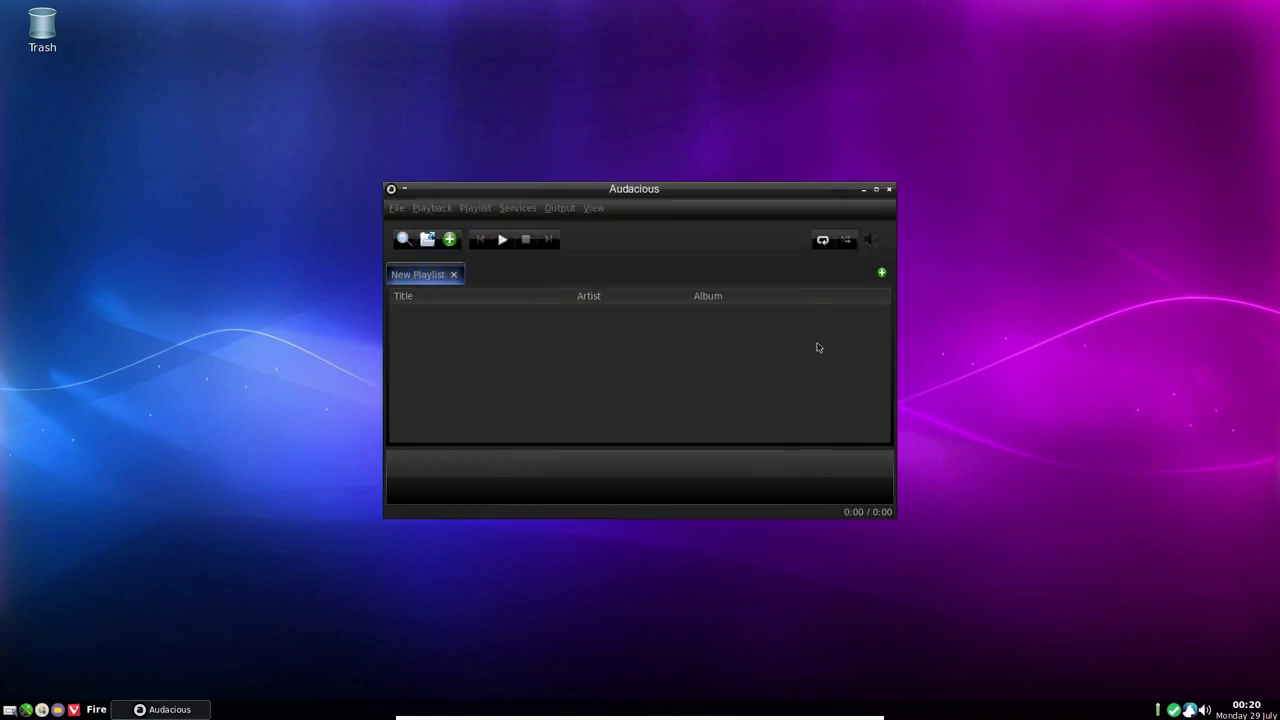
left_click(889, 189)
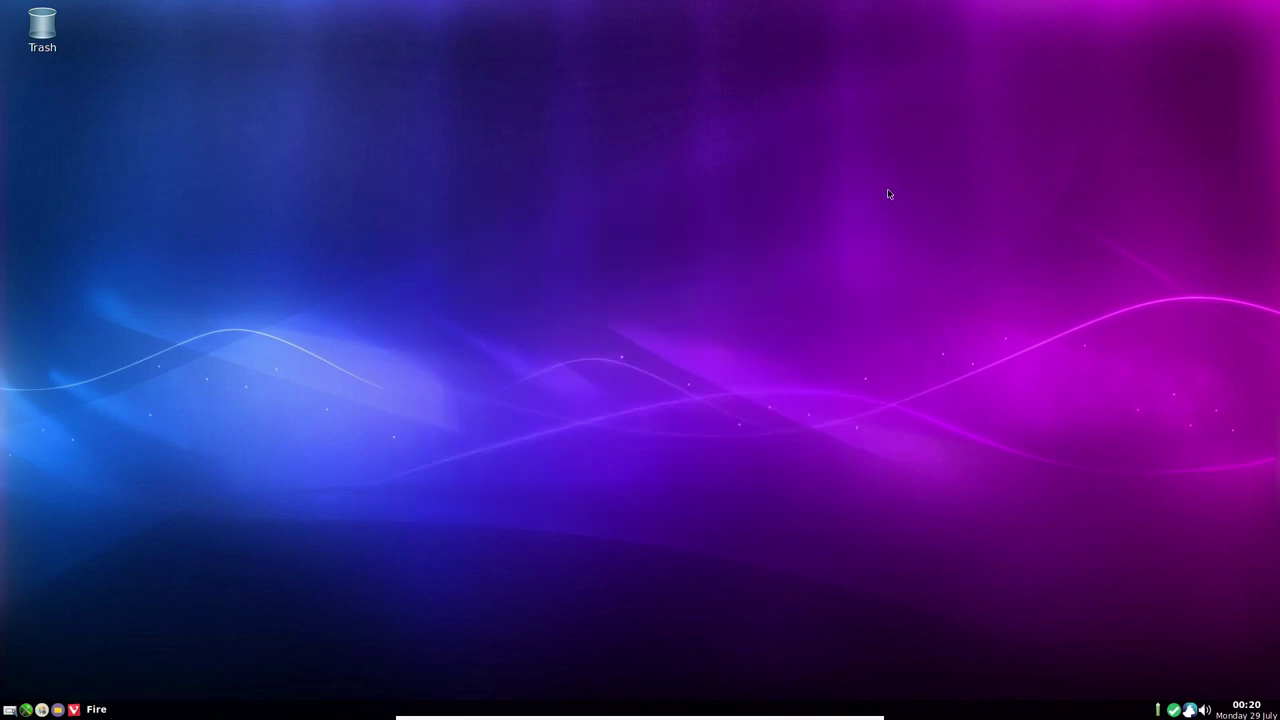
Launch YouTube-dl GUI from the desktop menu's Applications > Sound submenu
right_click(717, 165)
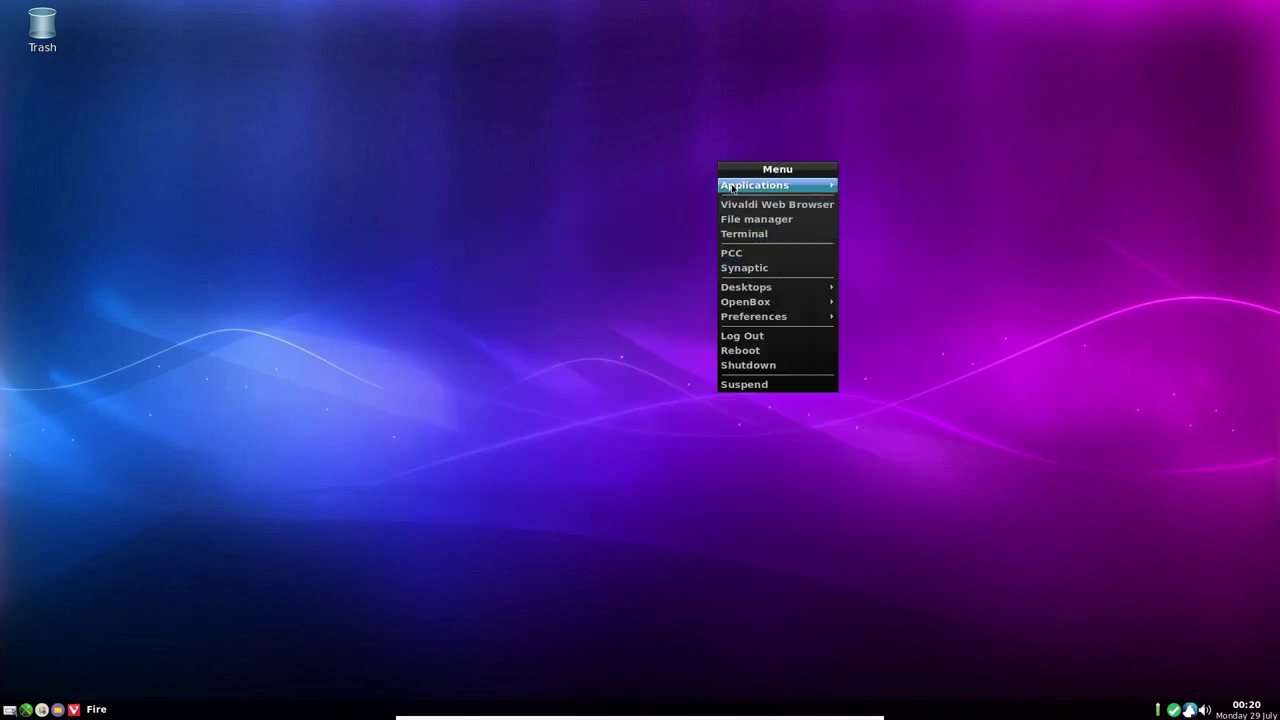
mouse_move(796, 188)
mouse_move(900, 376)
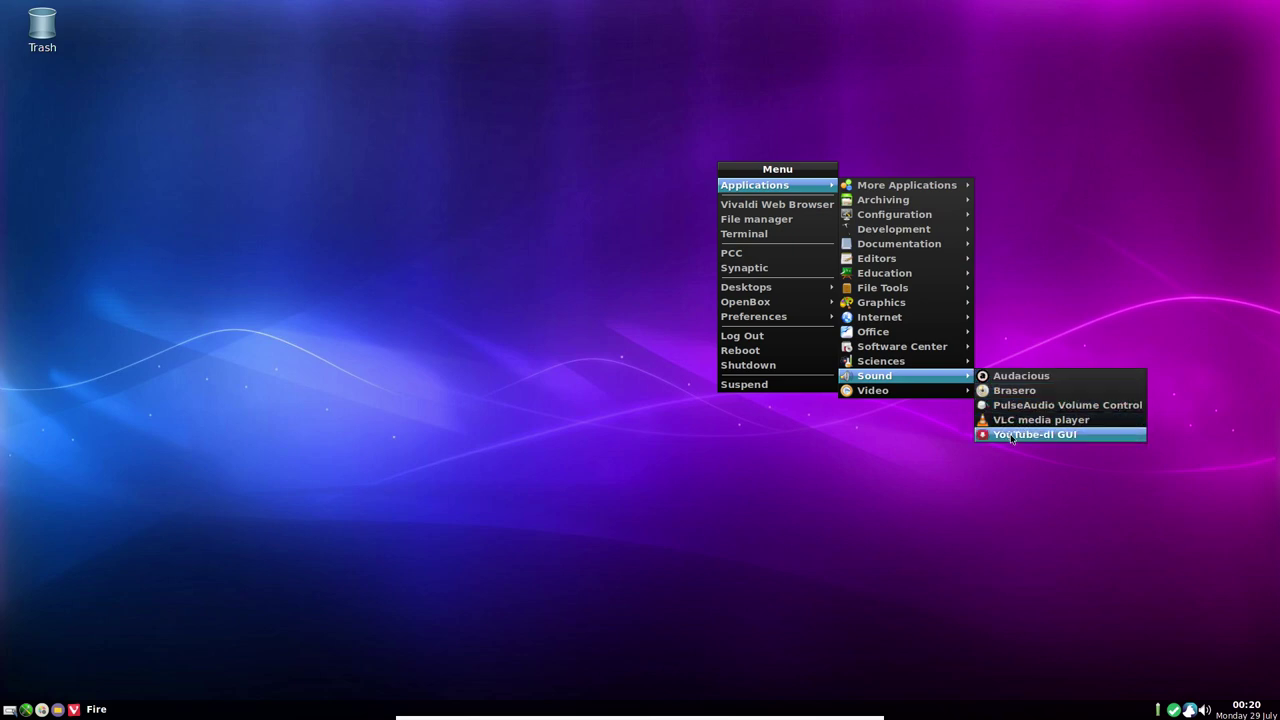
left_click(1012, 436)
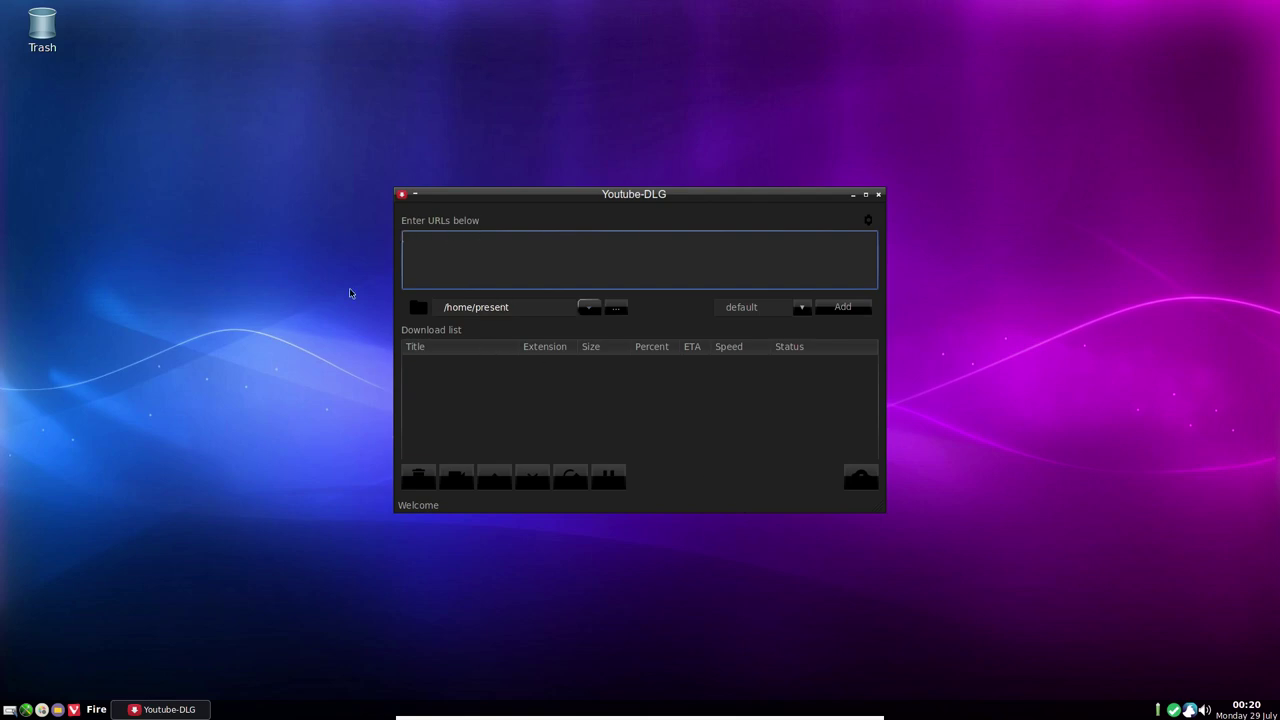
Check the download formats leaving default, then exit Youtube-DLG and confirm with Yes
left_click(803, 309)
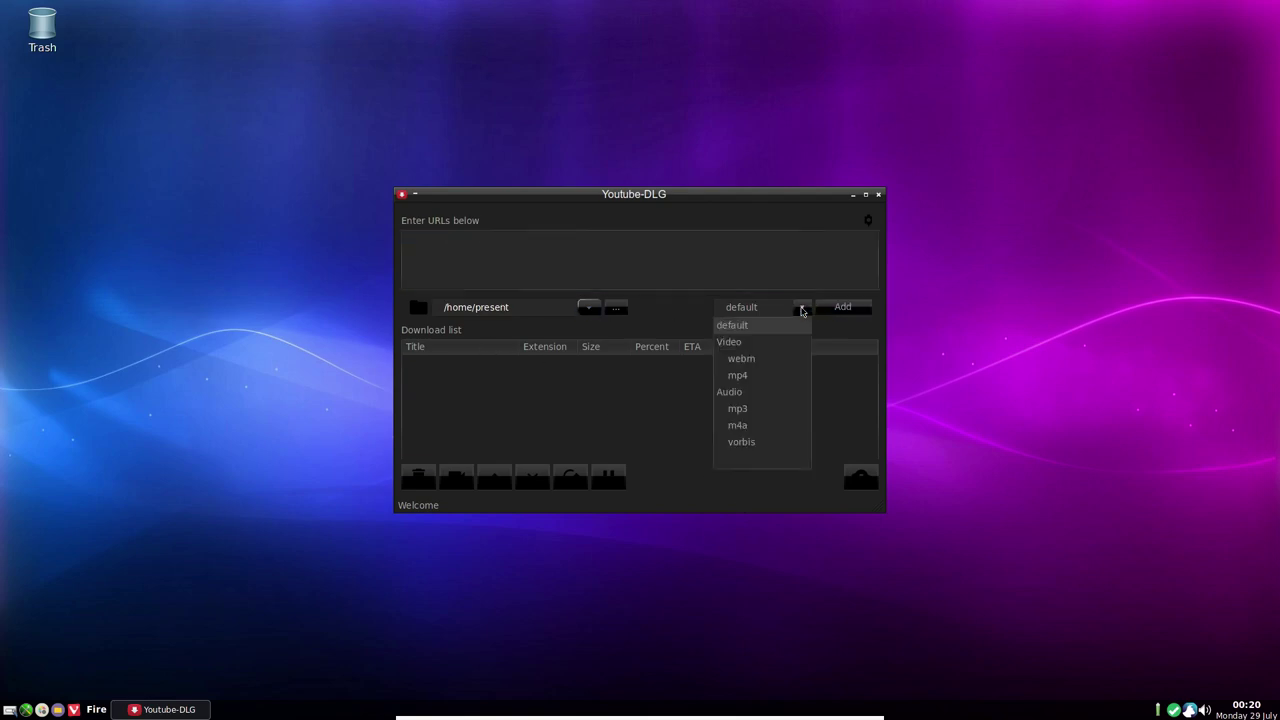
left_click(605, 436)
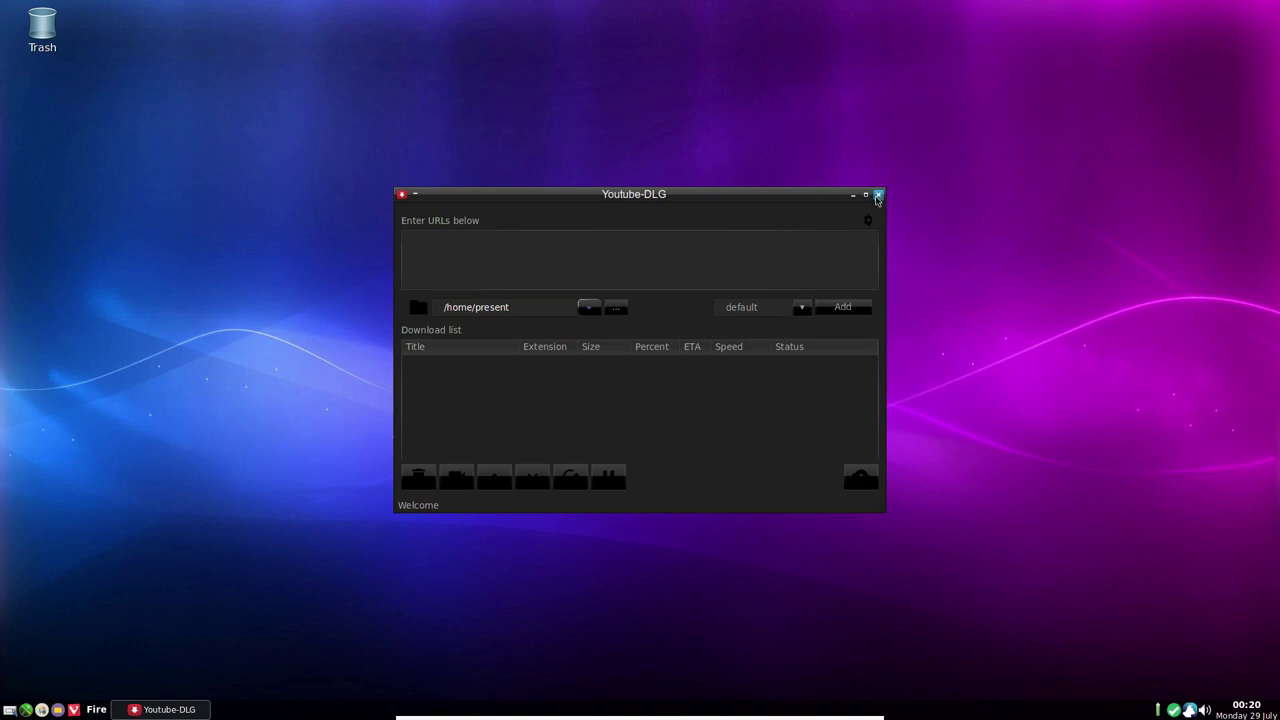
left_click(877, 197)
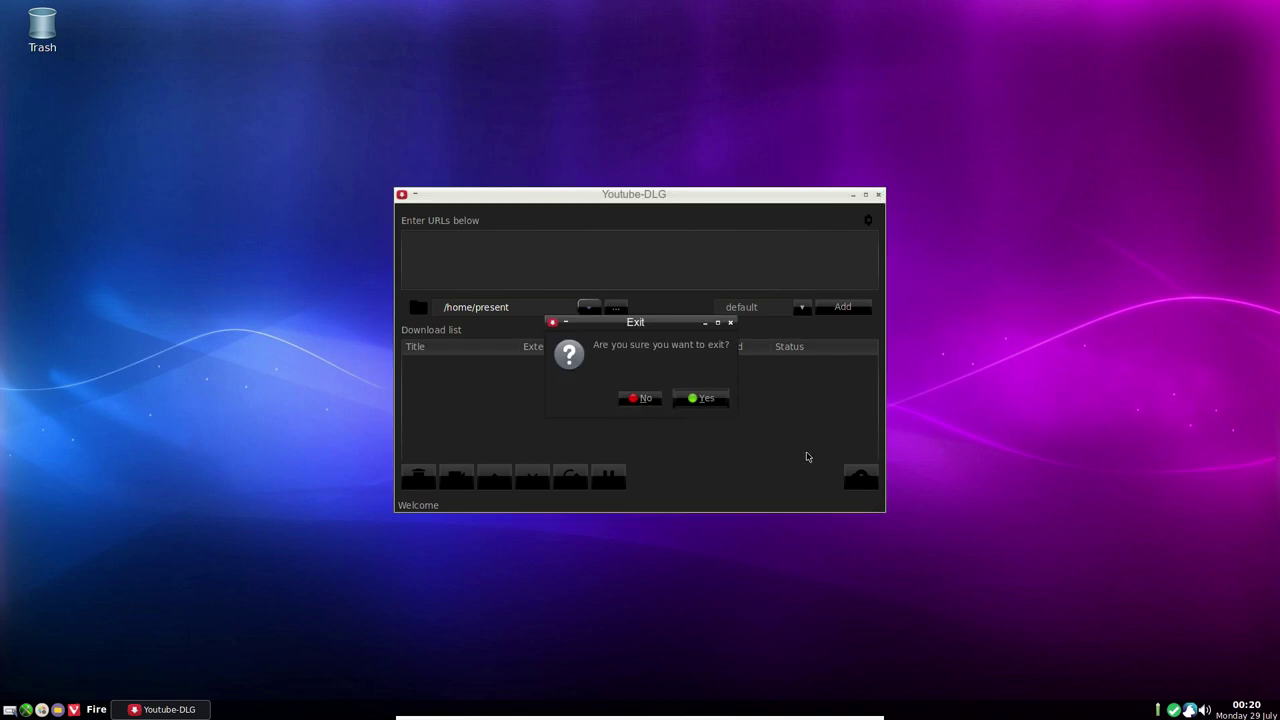
left_click(700, 397)
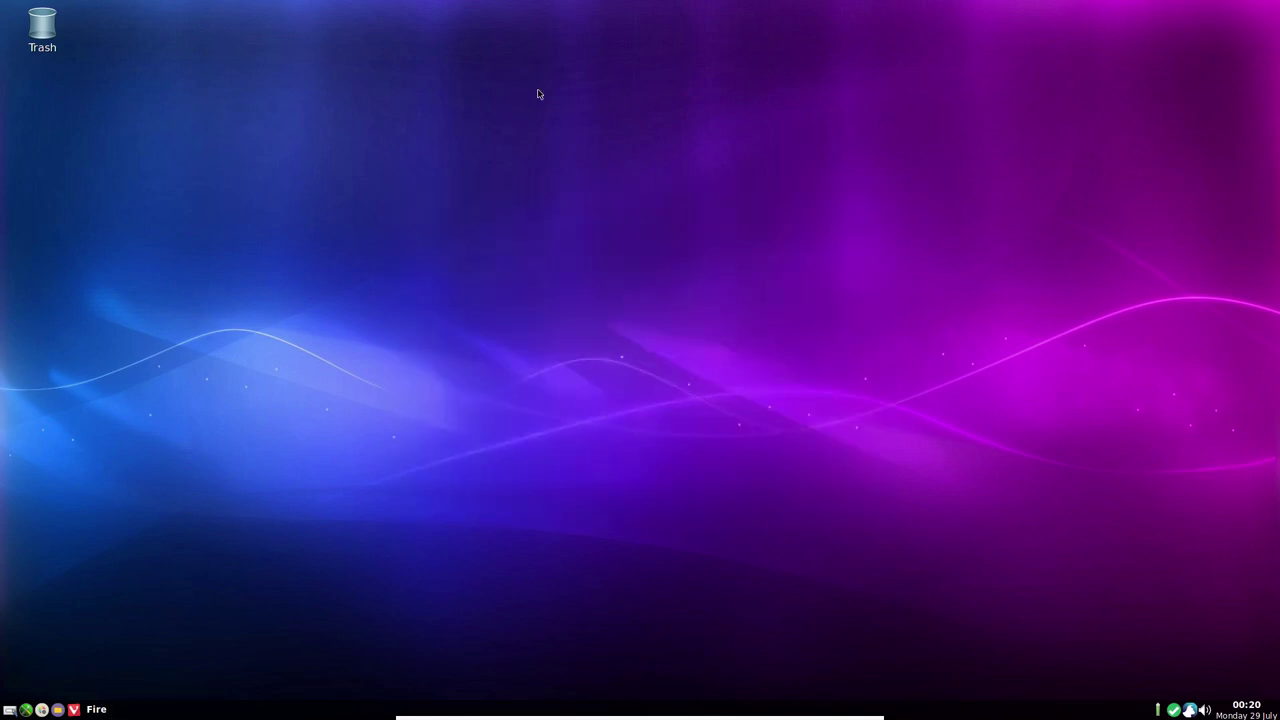
Browse the desktop menu's Applications submenus, then dismiss the menus
right_click(608, 196)
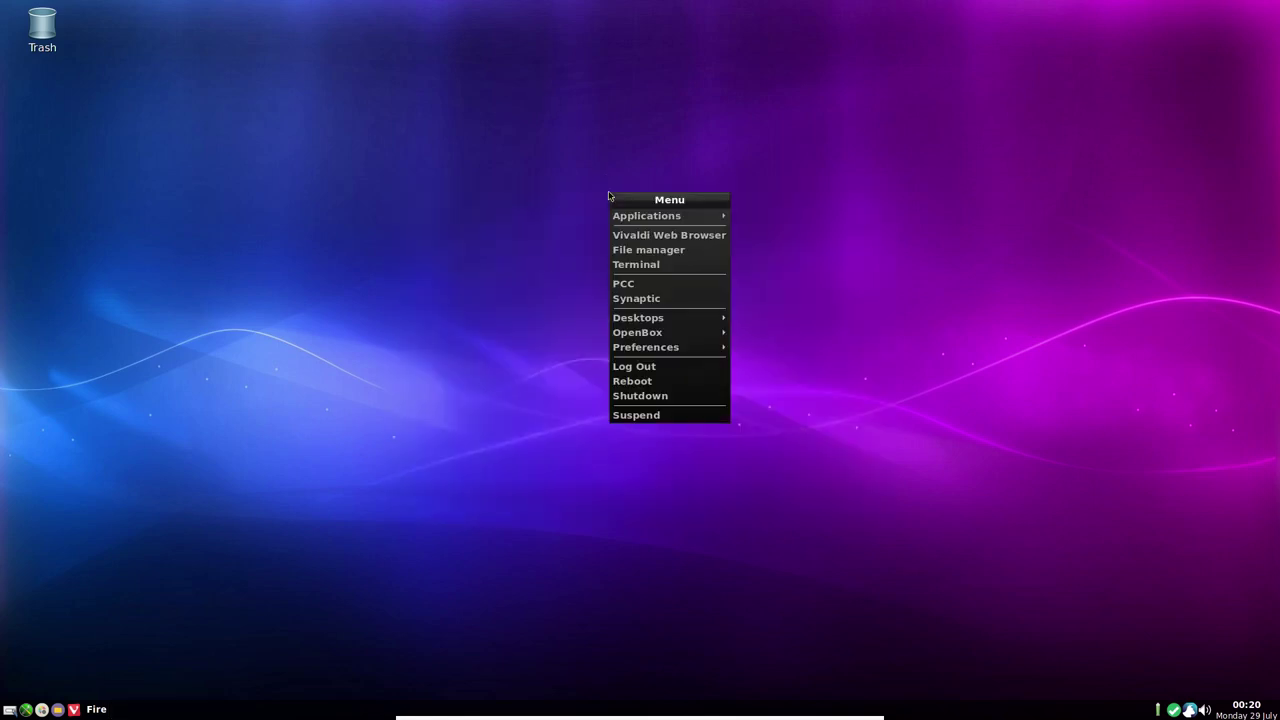
mouse_move(680, 220)
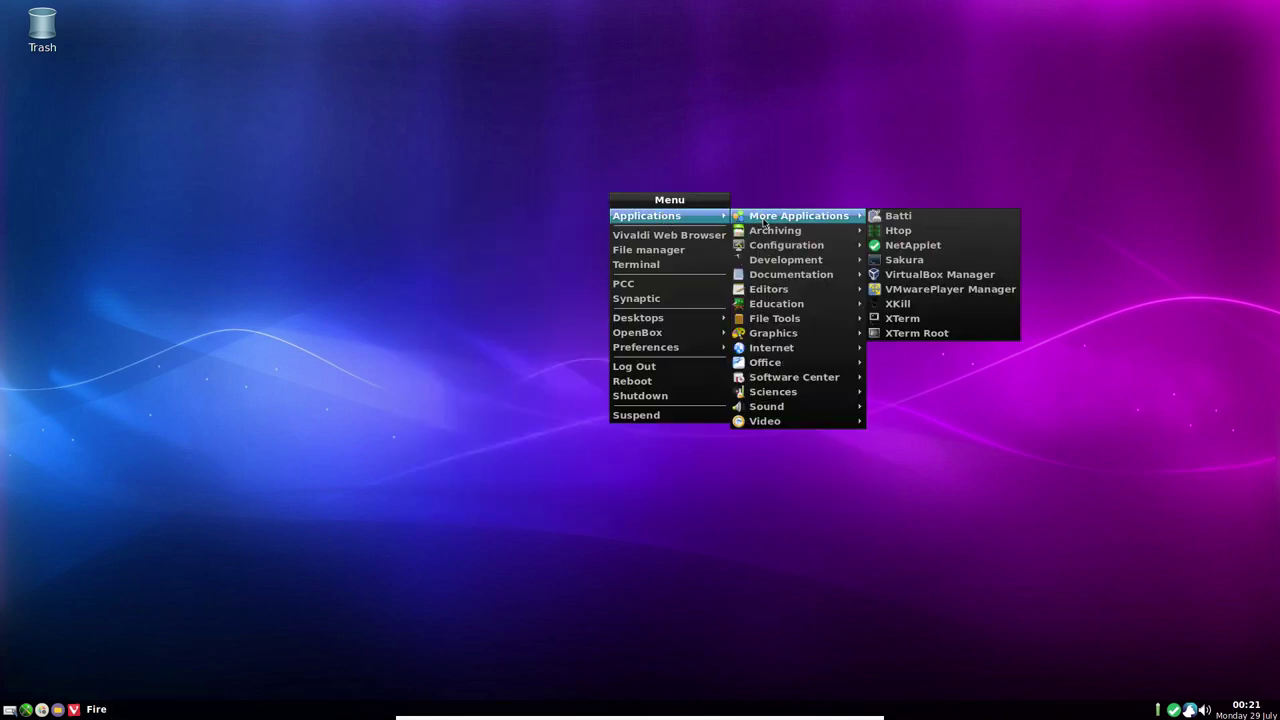
mouse_move(782, 428)
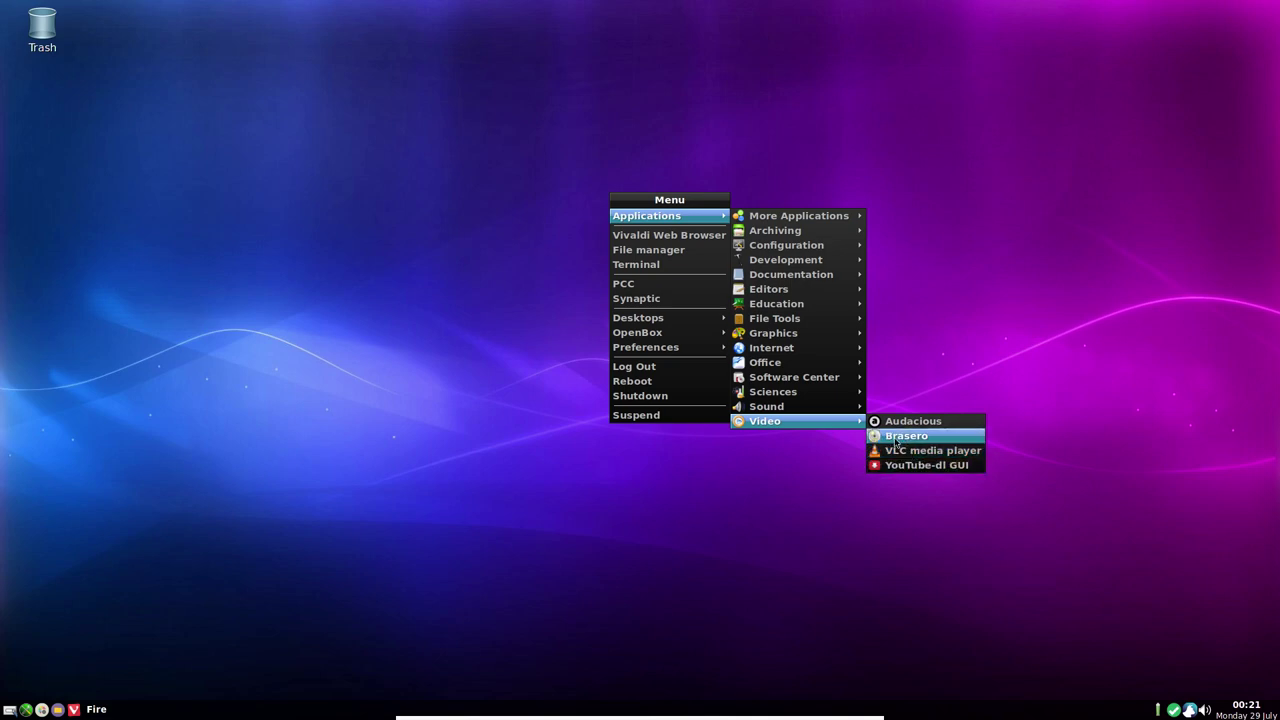
mouse_move(823, 410)
left_click(790, 484)
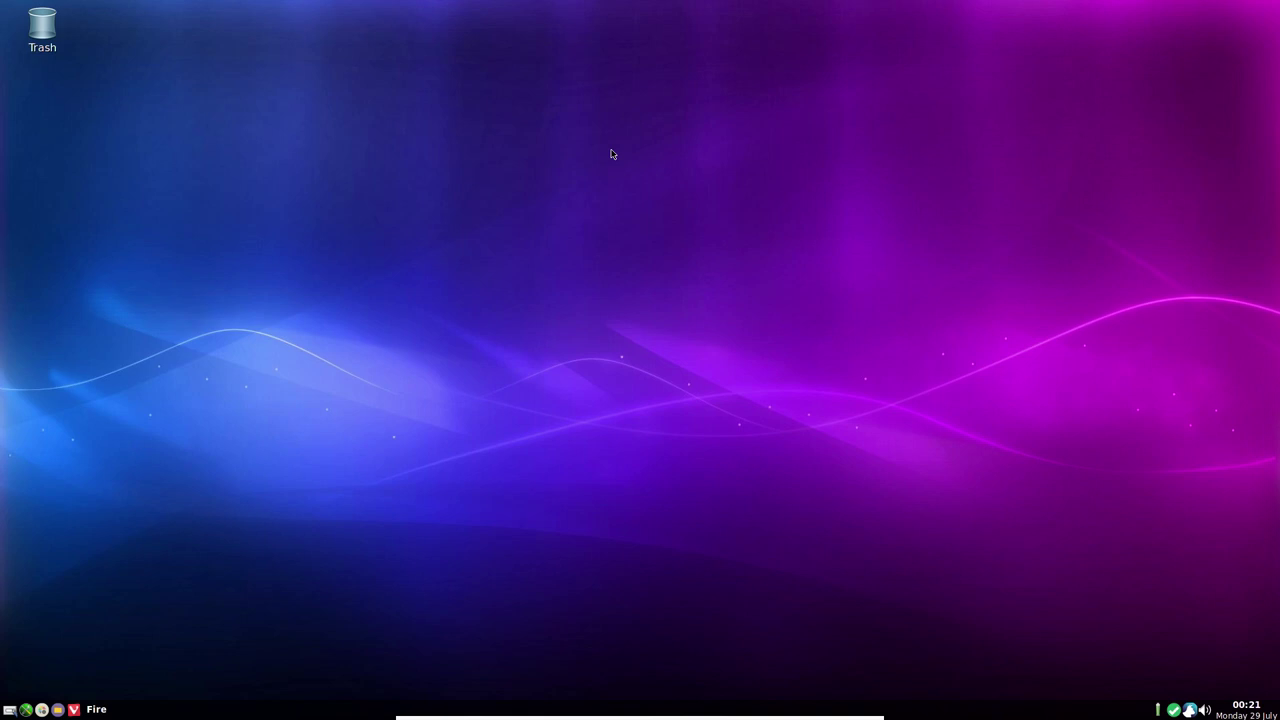
Reopen and dismiss the desktop menu, then leave VirtualBox full-screen with Right Ctrl+F
right_click(612, 154)
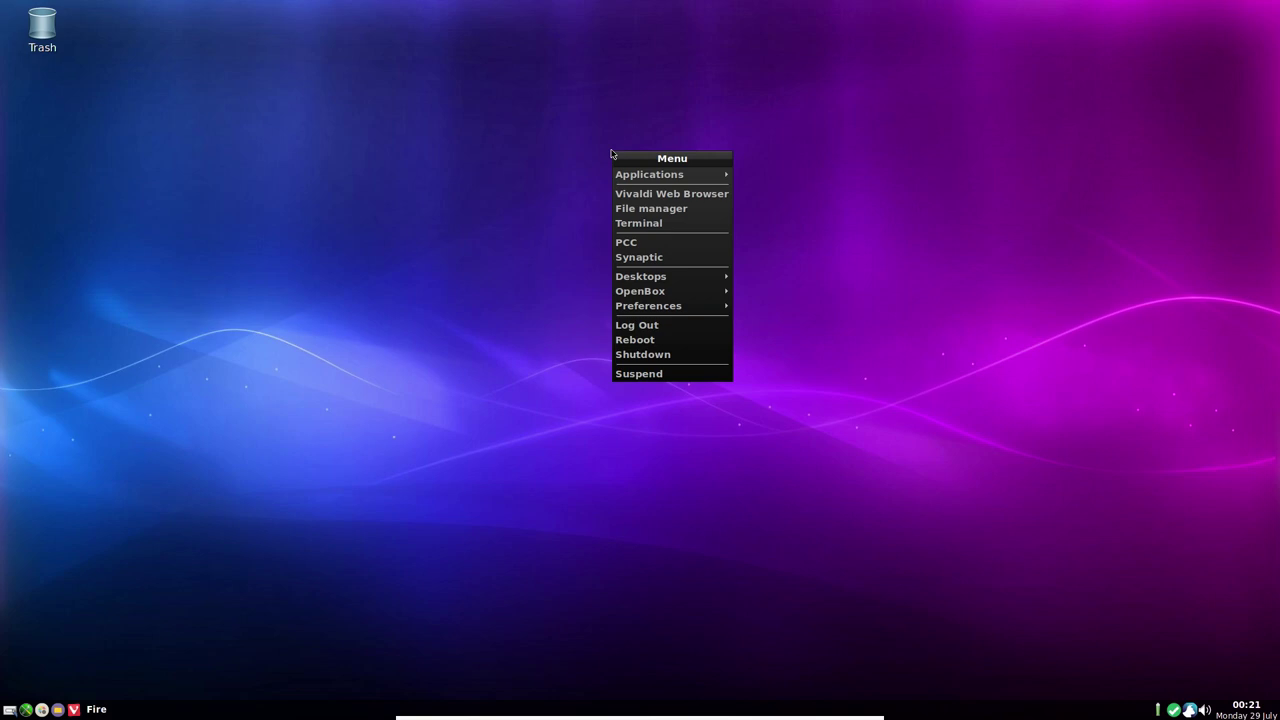
left_click(531, 369)
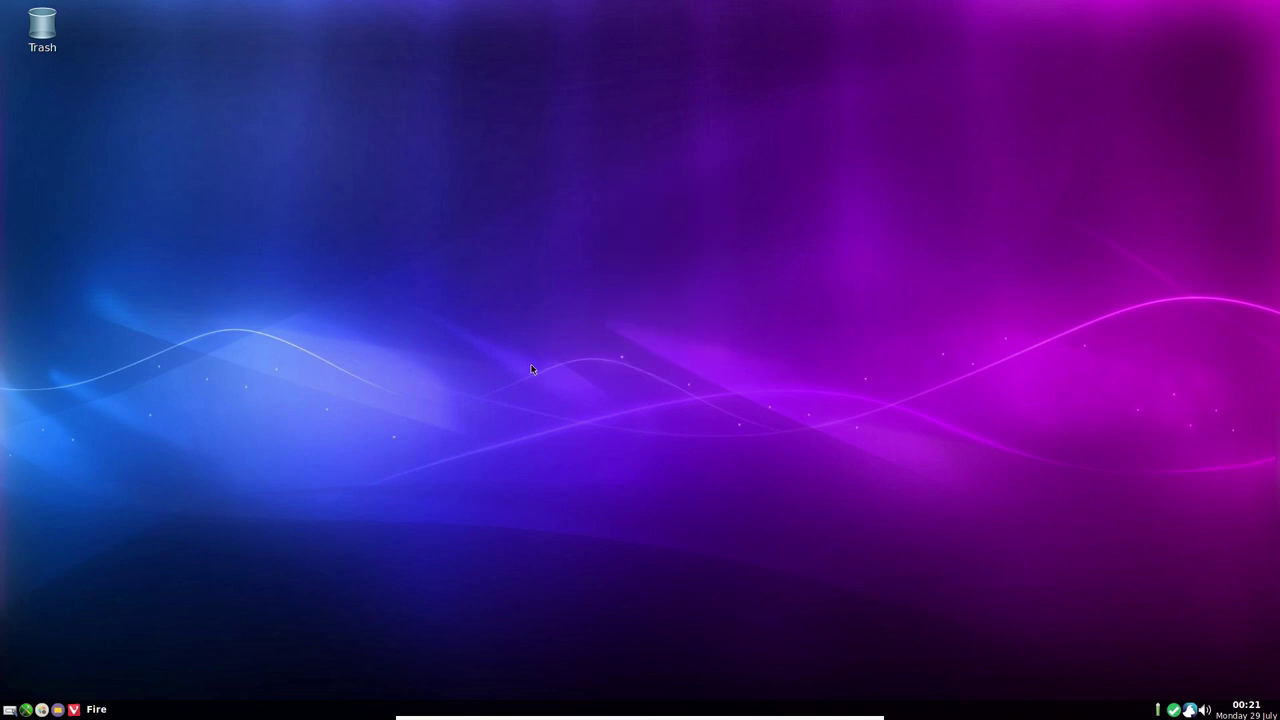
key("ctrl+f")
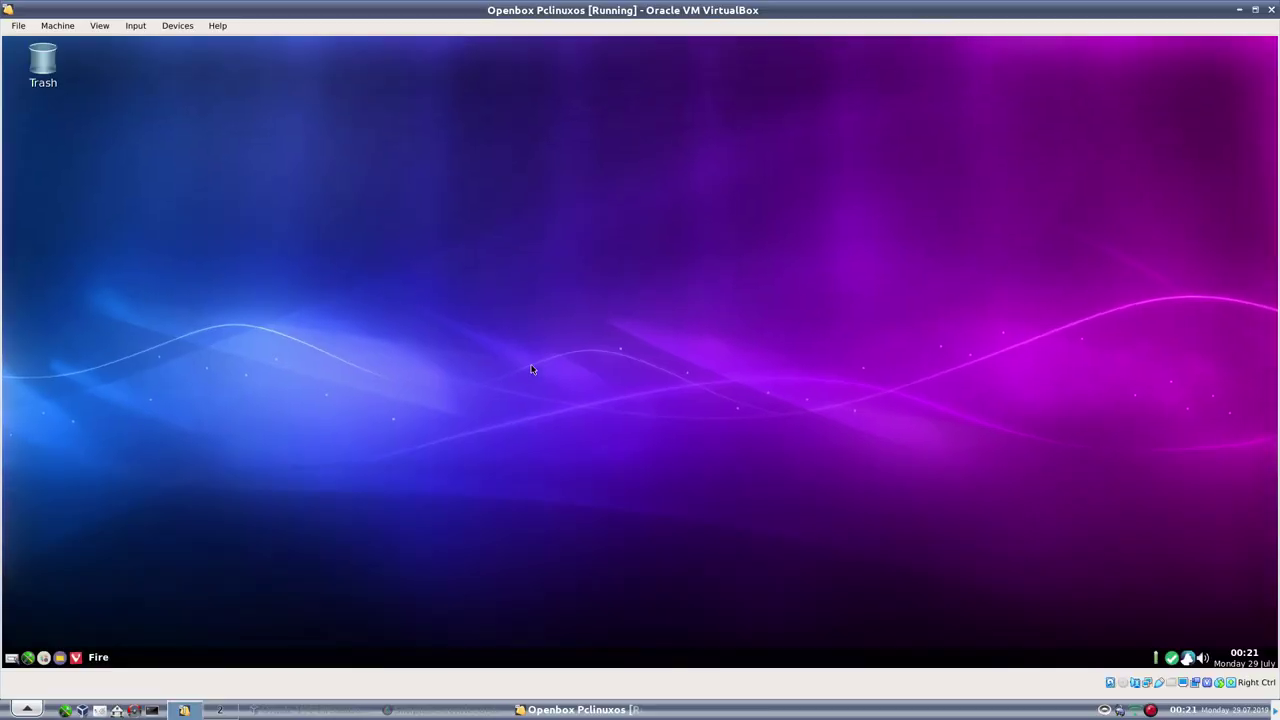